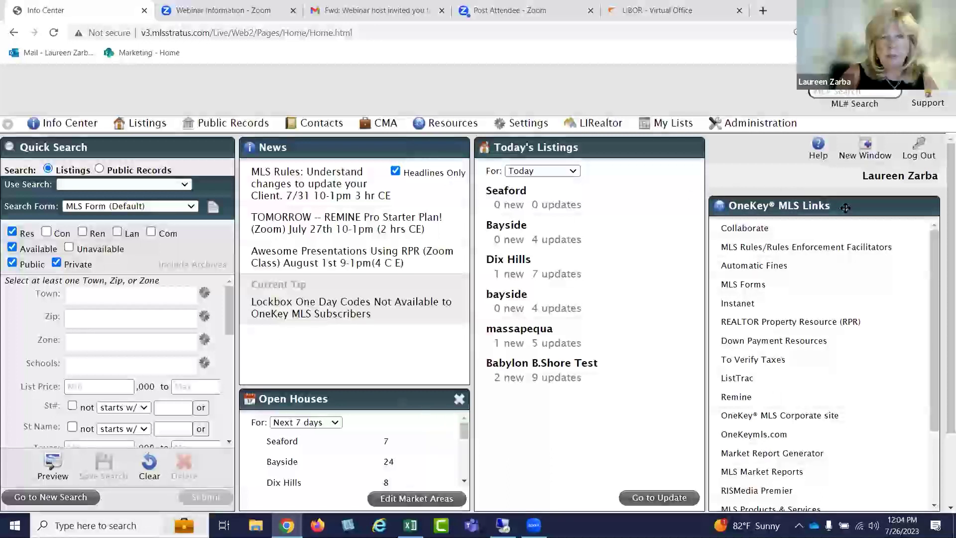
# Open the Market Report Generator and add Huntington as the report location
pyautogui.click(791, 457)
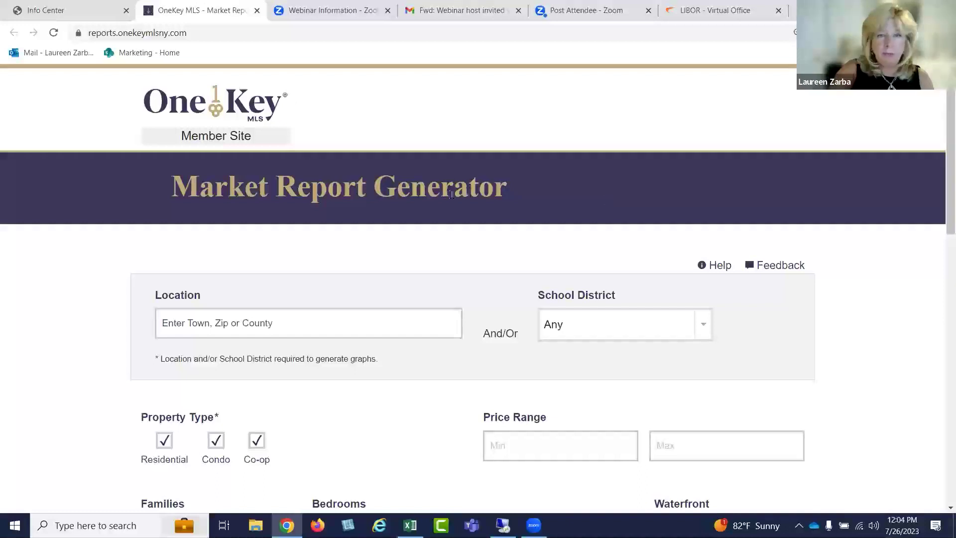
pyautogui.scroll(-2, 447, 209)
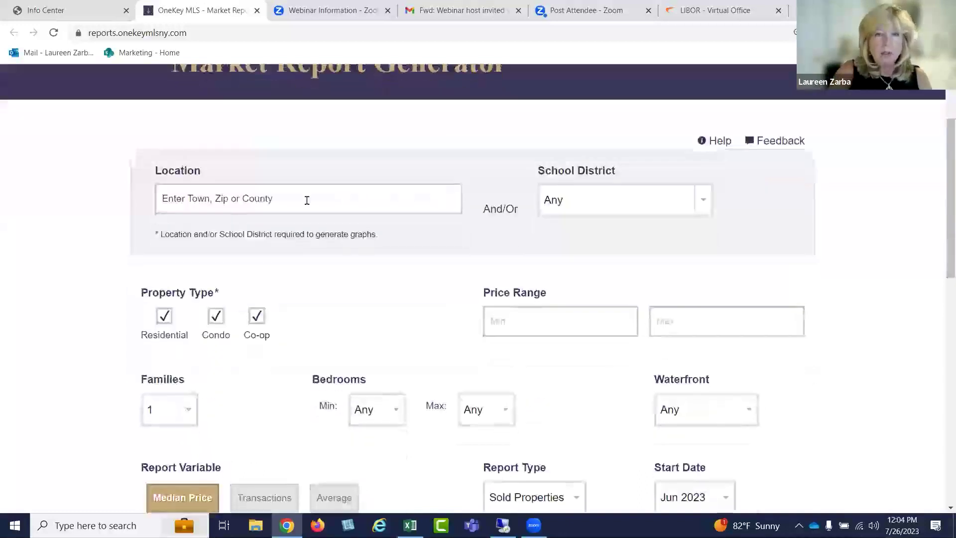
pyautogui.scroll(2, 334, 192)
pyautogui.scroll(-2, 331, 209)
pyautogui.click(323, 209)
pyautogui.write('hu')
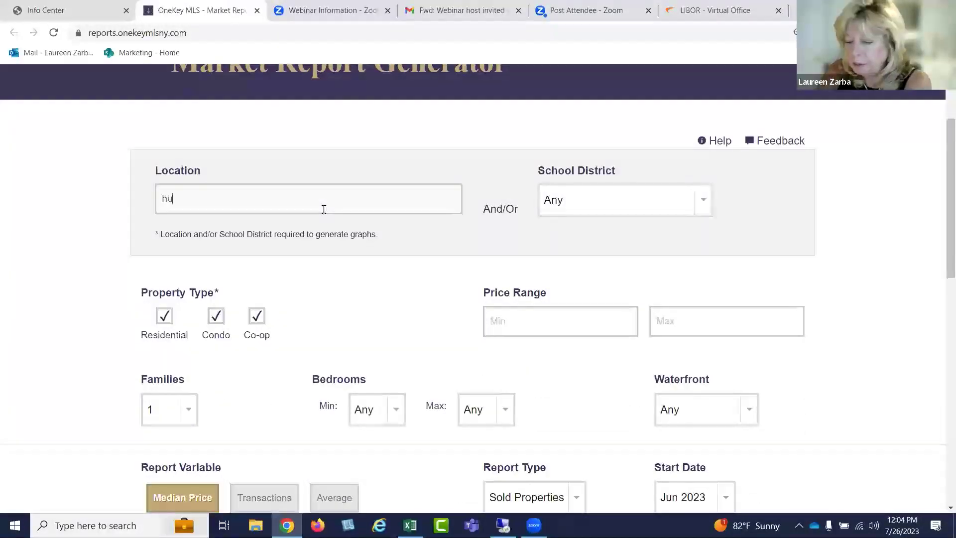
pyautogui.write('nting')
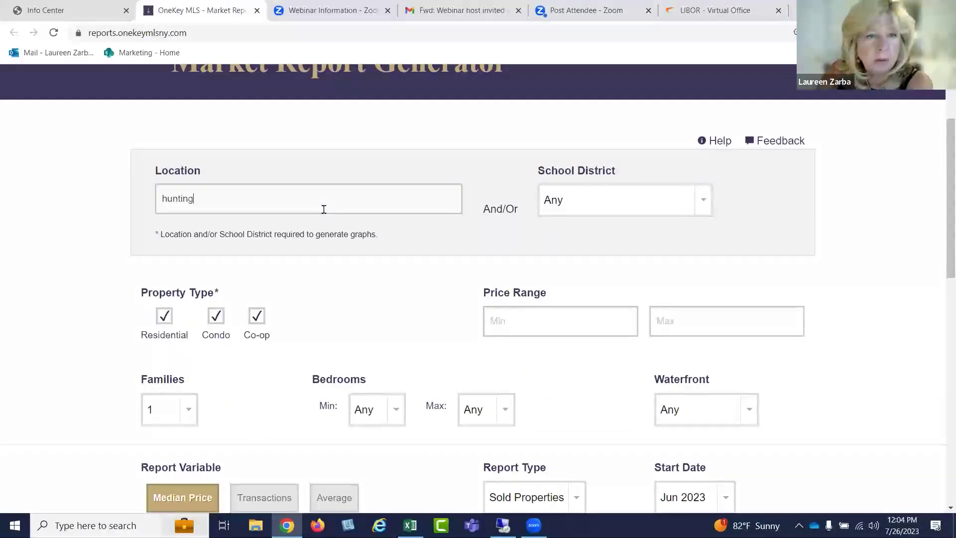
pyautogui.write('o')
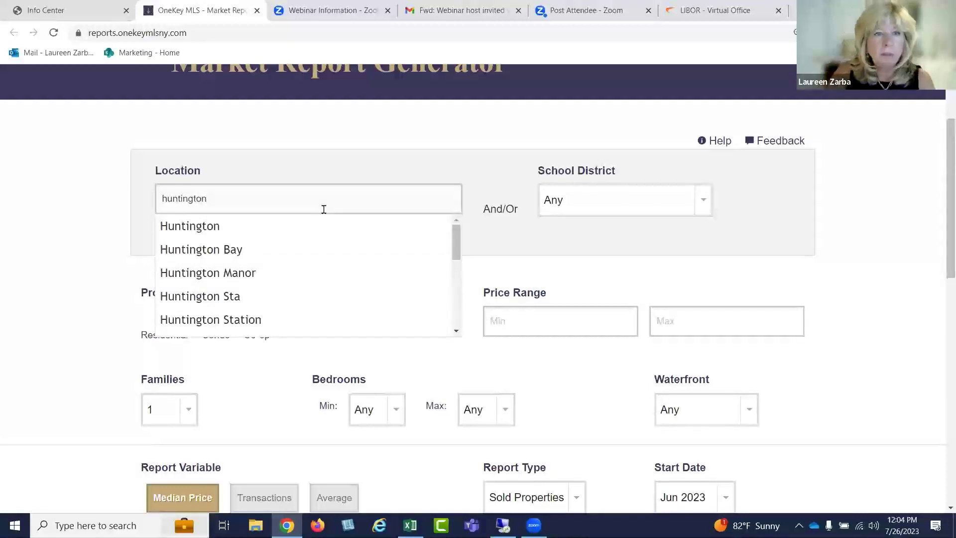
pyautogui.write('n')
pyautogui.click(213, 225)
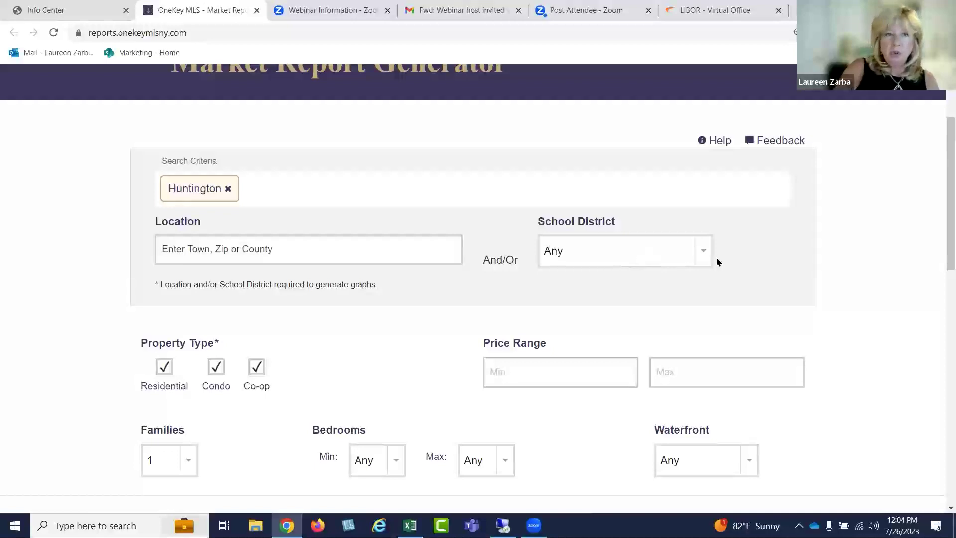
# Choose Median Price as the Report Variable for the Huntington report
pyautogui.moveTo(940, 209); pyautogui.dragTo(941, 268)
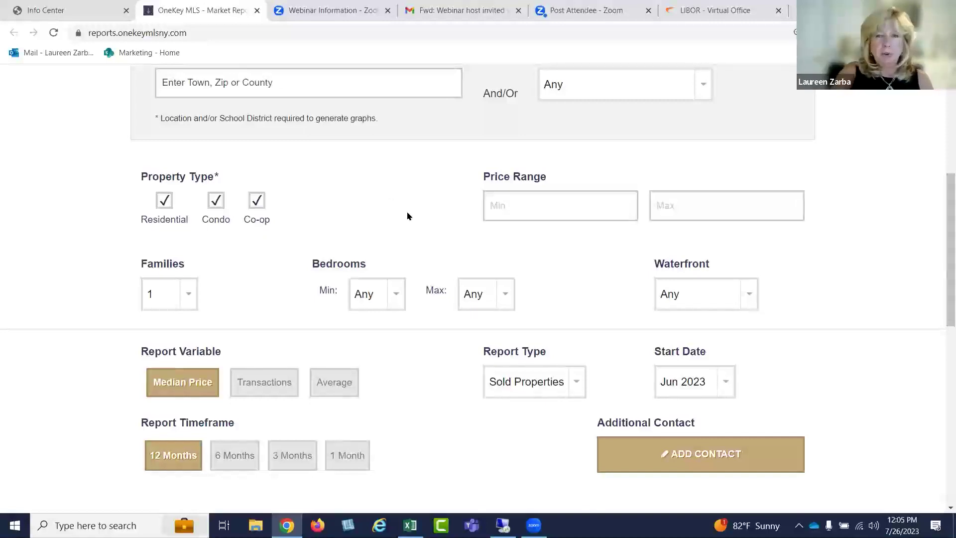
pyautogui.scroll(-1, 407, 215)
pyautogui.scroll(-1, 309, 219)
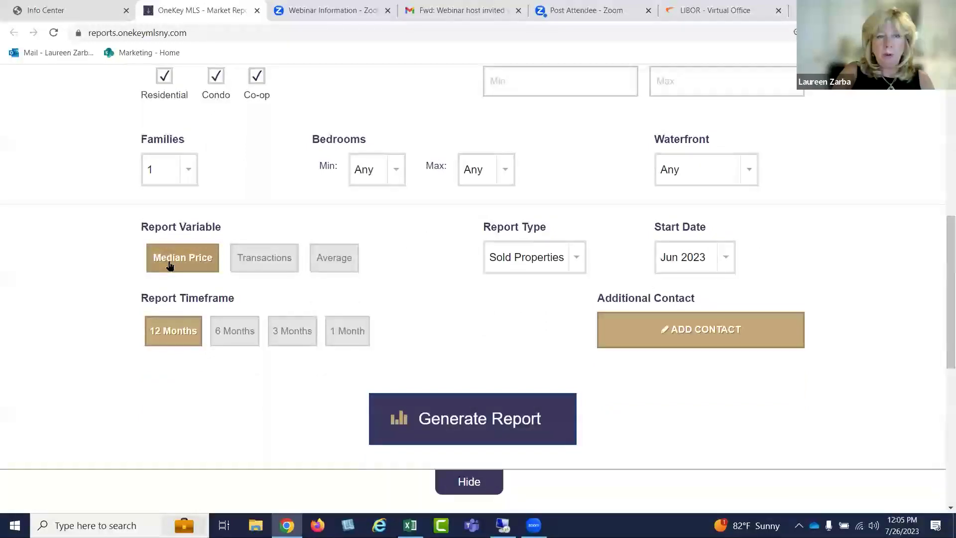
pyautogui.click(253, 256)
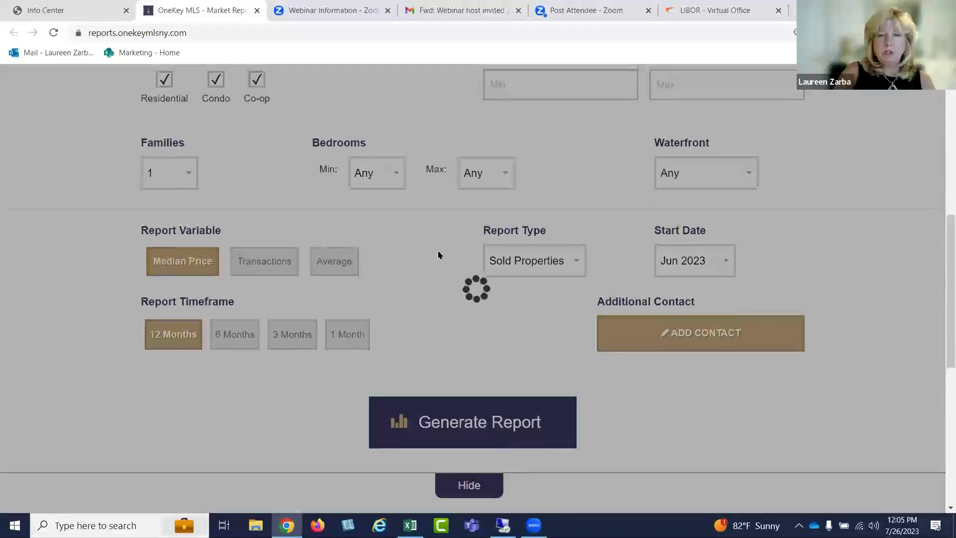
# Leave the stalled report loading and go back to the Info Center home tab
pyautogui.scroll(6, 435, 254)
pyautogui.scroll(-1, 434, 255)
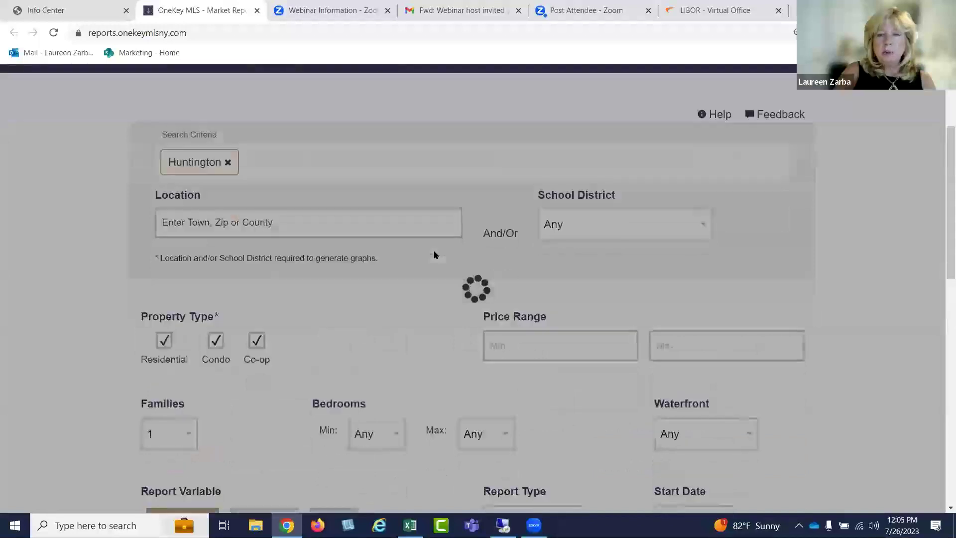
pyautogui.scroll(-4, 434, 255)
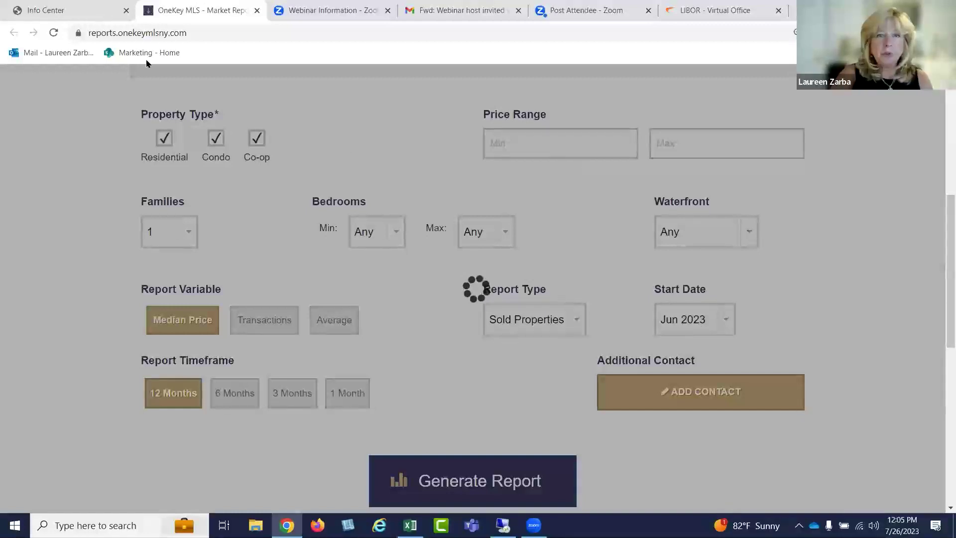
pyautogui.click(108, 10)
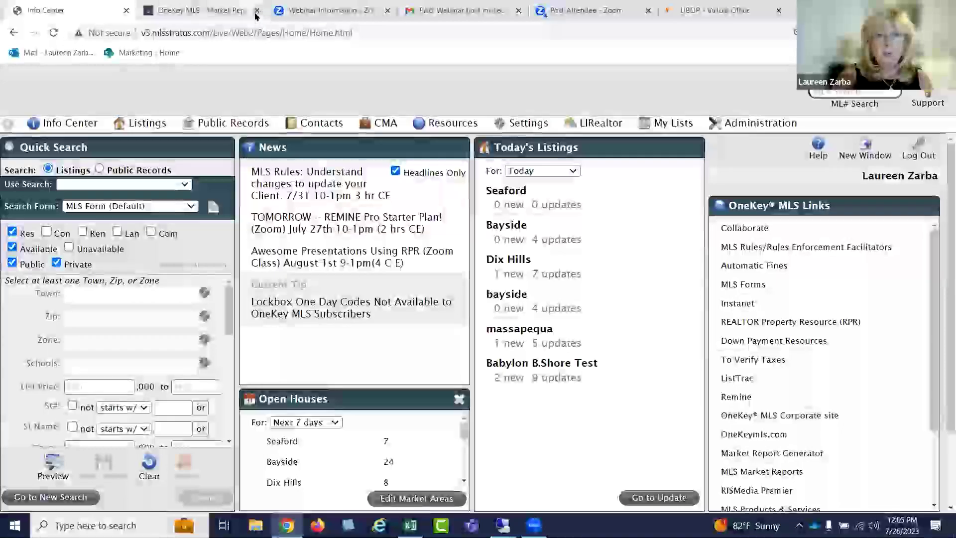
# Close the stalled report tab and start a new report with Huntington as location
pyautogui.click(257, 10)
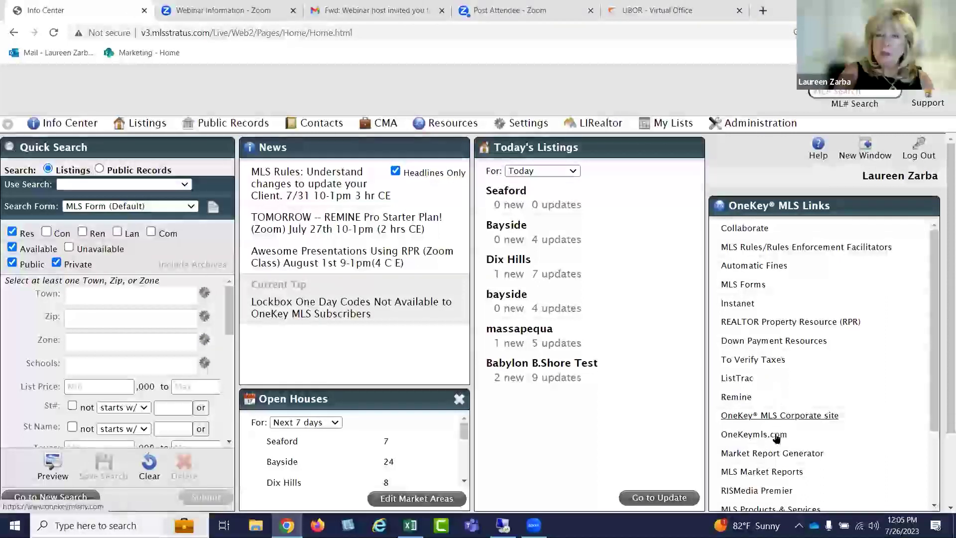
pyautogui.click(782, 452)
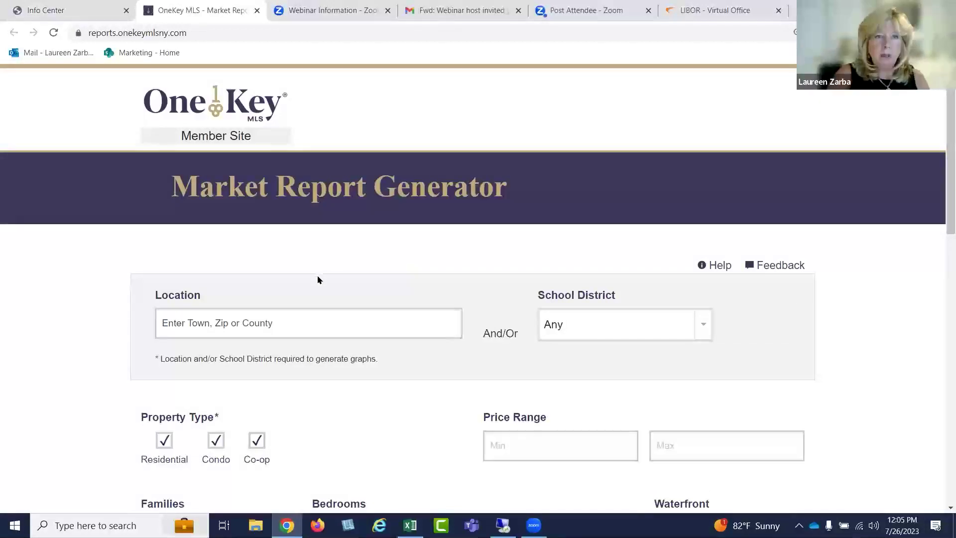
pyautogui.click(282, 317)
pyautogui.write('huntin')
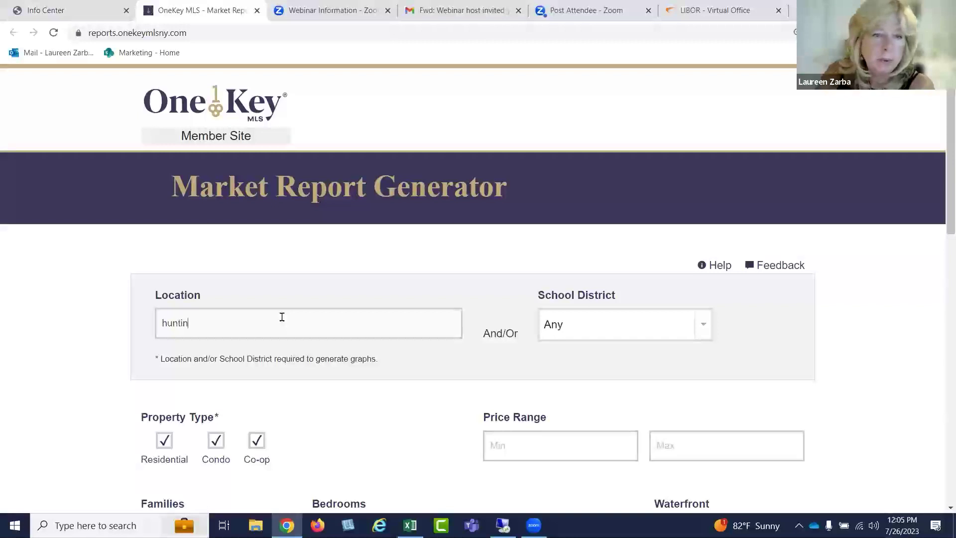
pyautogui.write('gton')
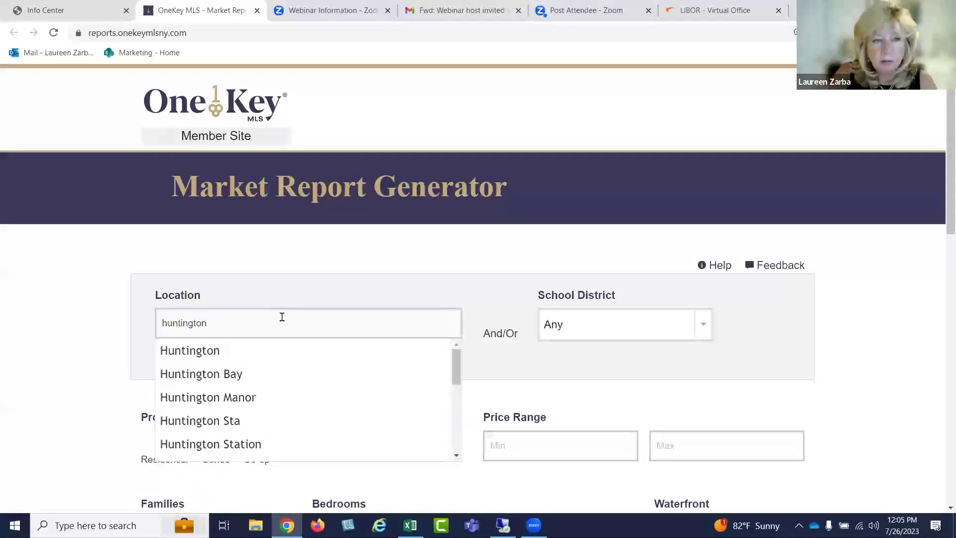
pyautogui.click(243, 348)
pyautogui.scroll(-6, 589, 262)
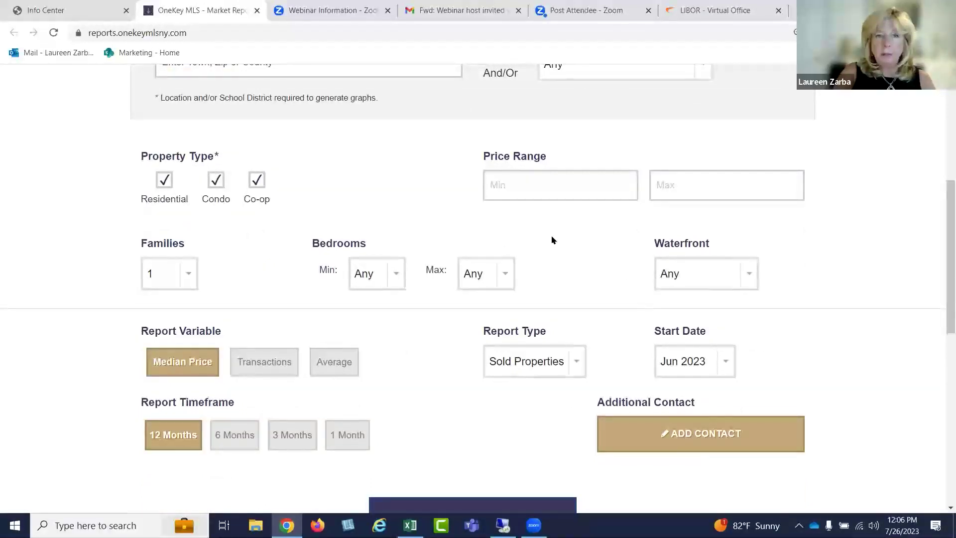
# Add and save an extra contact with the contact's name, e-mail, office LIBOR and phone number
pyautogui.click(719, 427)
pyautogui.click(427, 192)
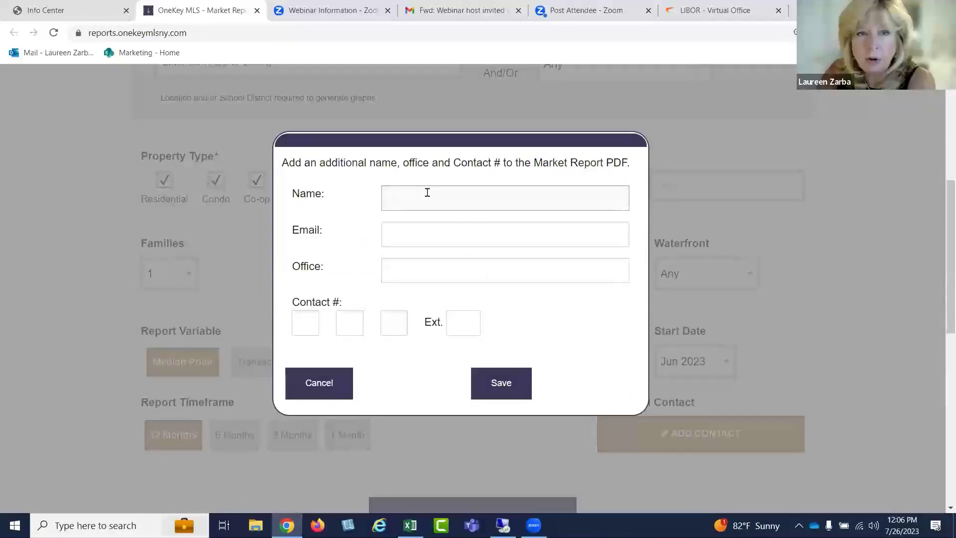
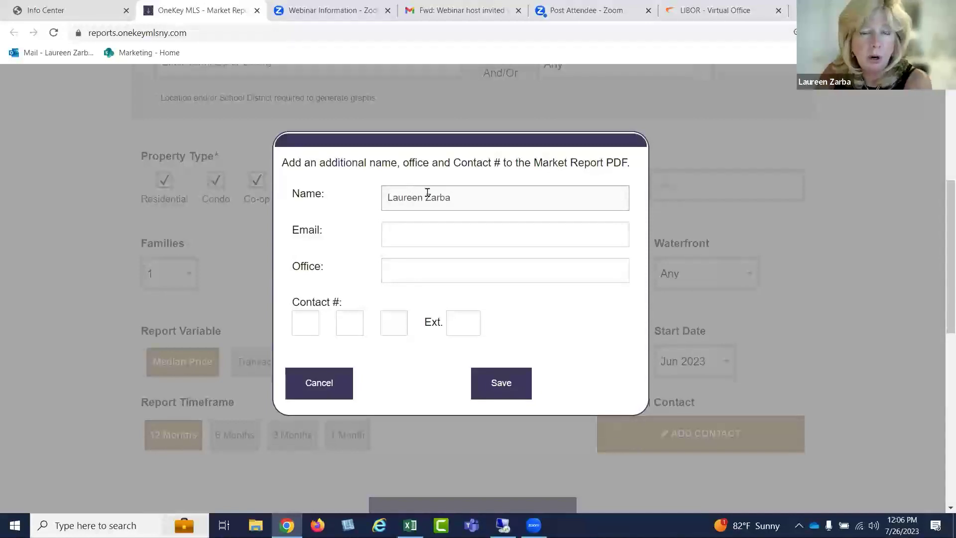
pyautogui.press('Tab')
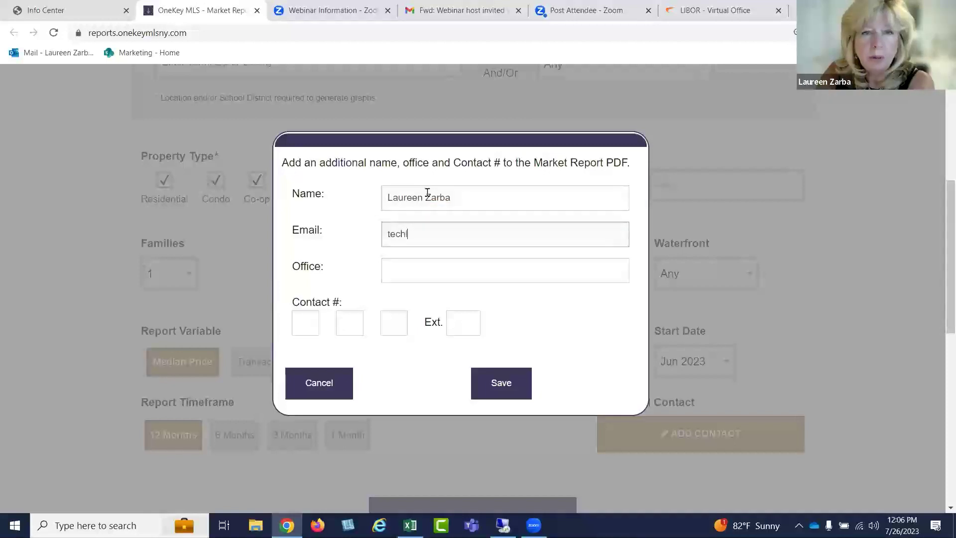
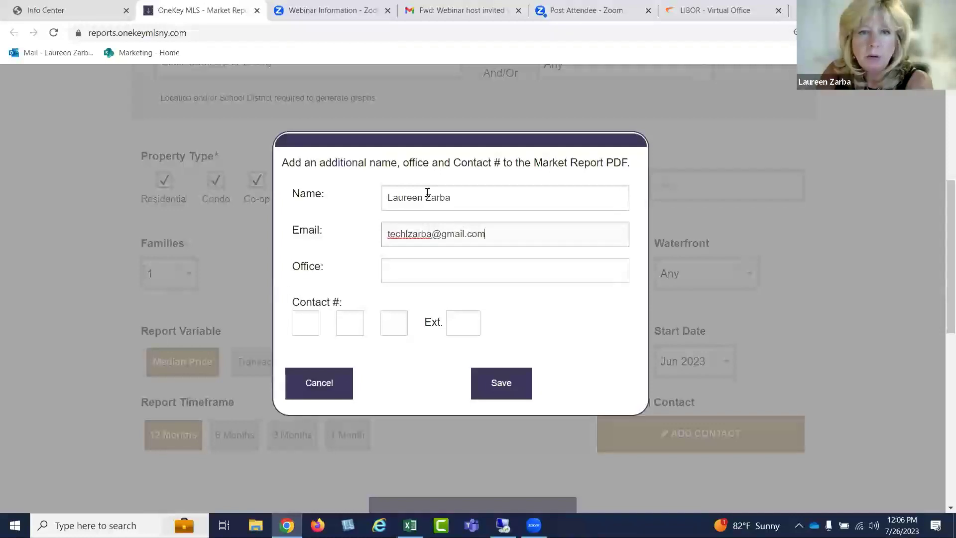
pyautogui.press('Tab')
pyautogui.write('L')
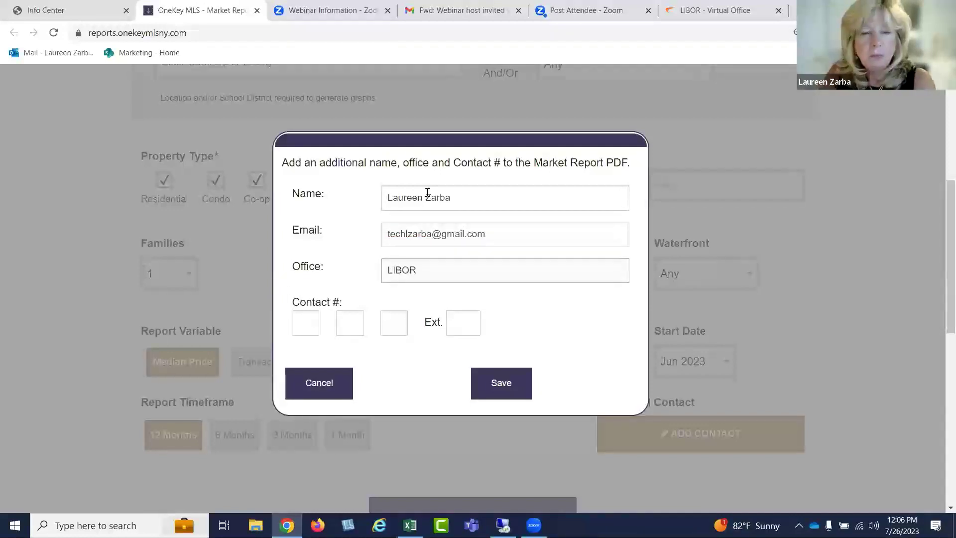
pyautogui.click(311, 319)
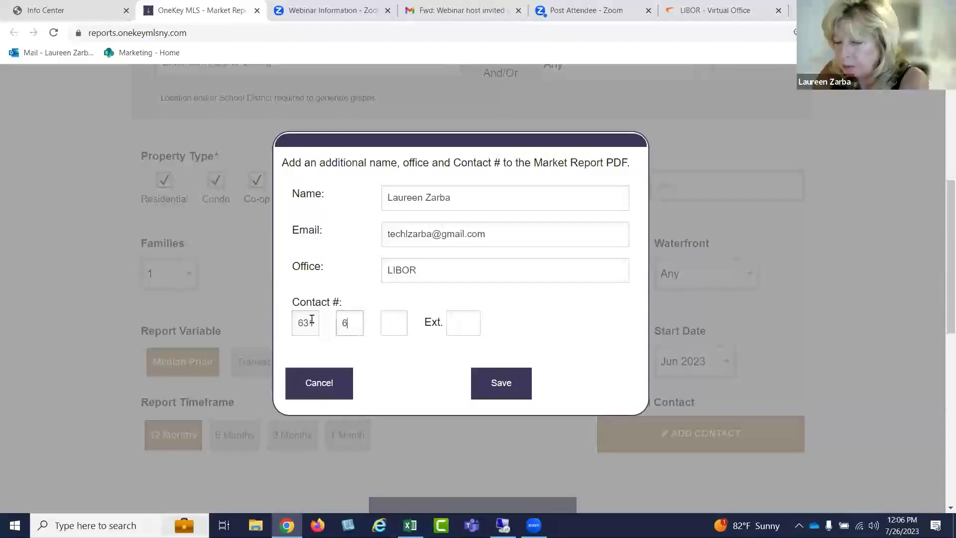
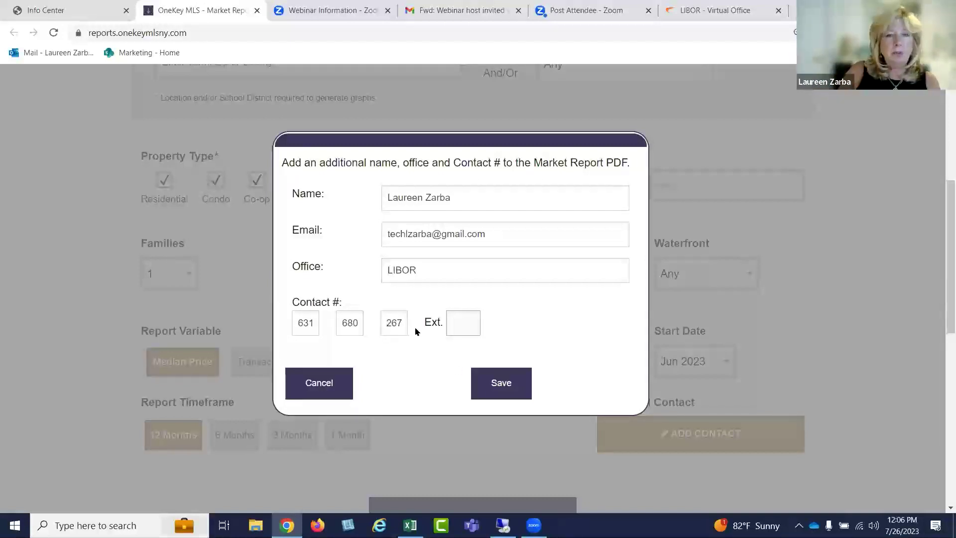
pyautogui.click(510, 383)
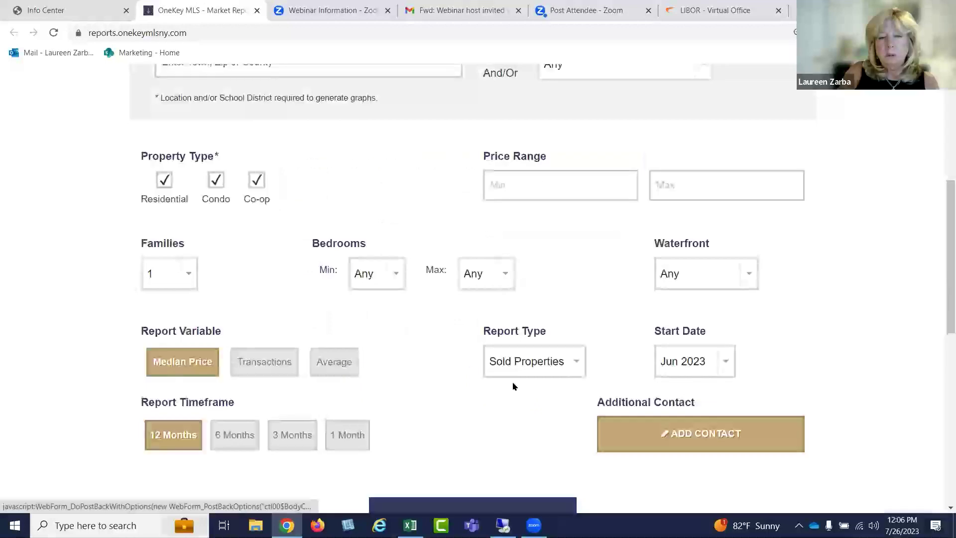
pyautogui.scroll(-3, 492, 401)
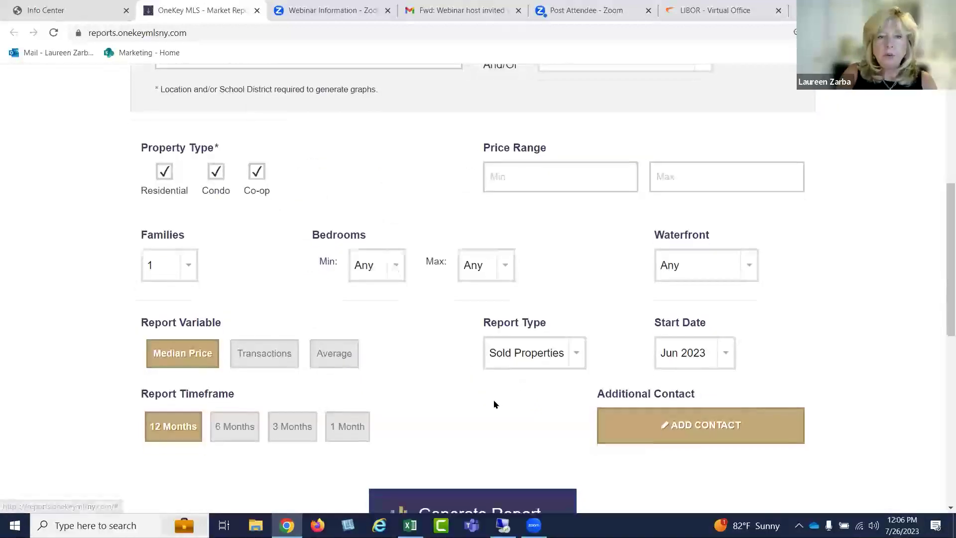
# Generate the Huntington Sold Property Median Price report and review its charts and monthly table
pyautogui.click(463, 400)
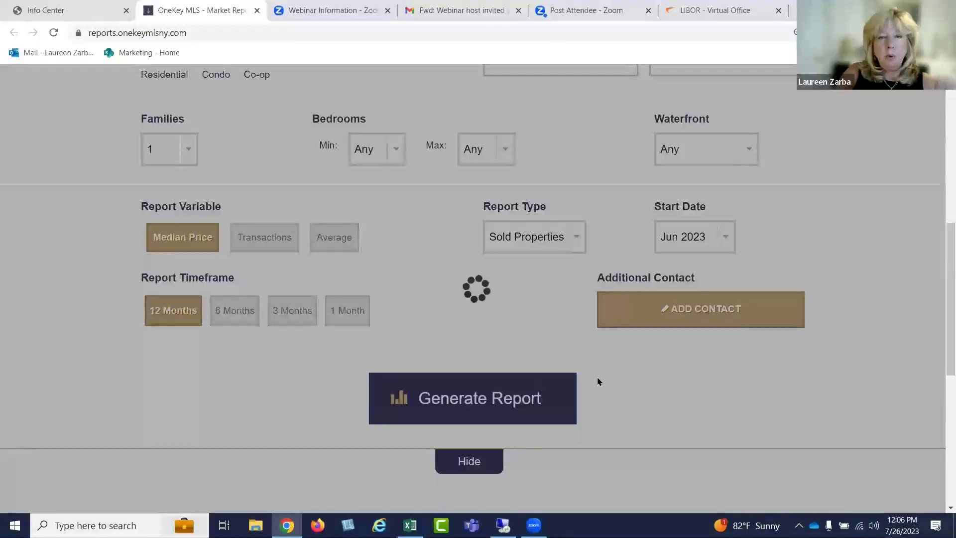
pyautogui.scroll(-4, 634, 385)
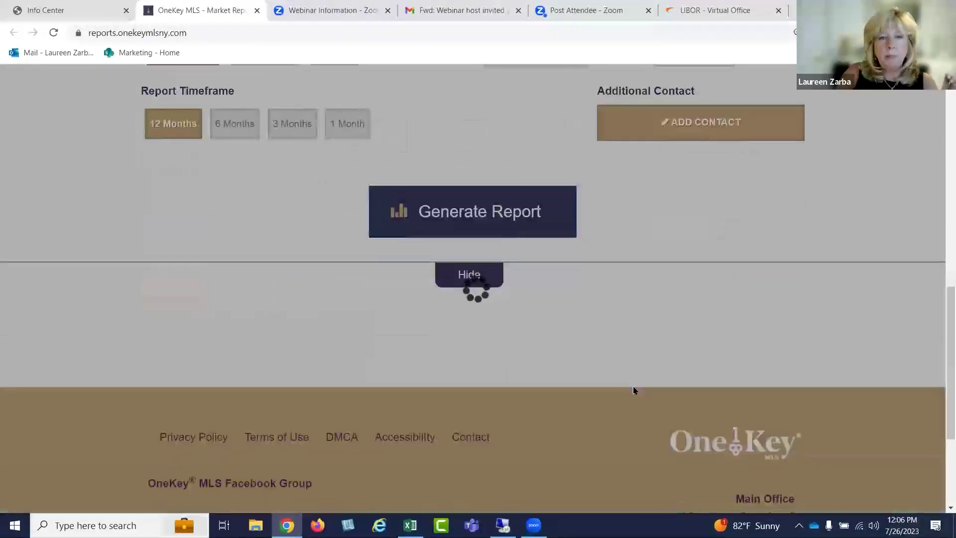
pyautogui.scroll(4, 592, 358)
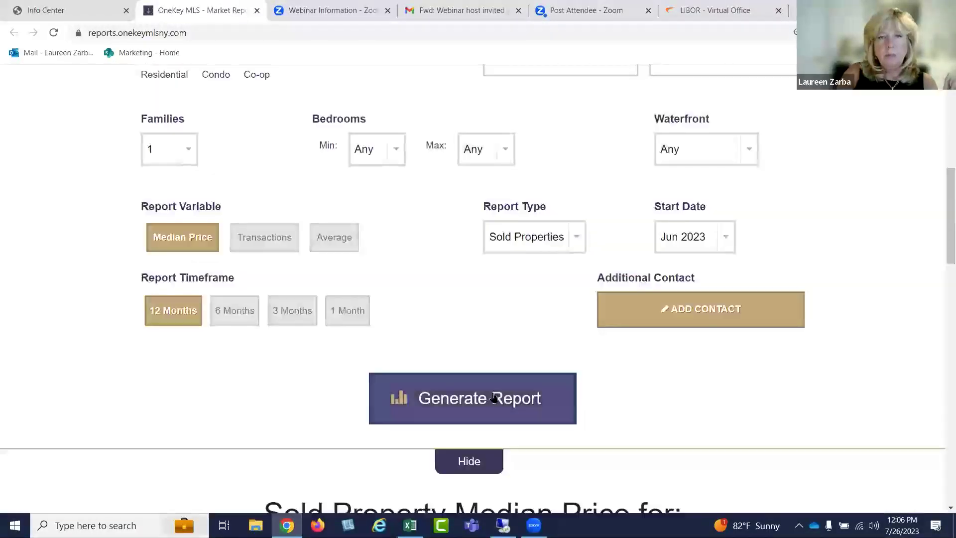
pyautogui.scroll(-1, 544, 372)
pyautogui.scroll(3, 540, 371)
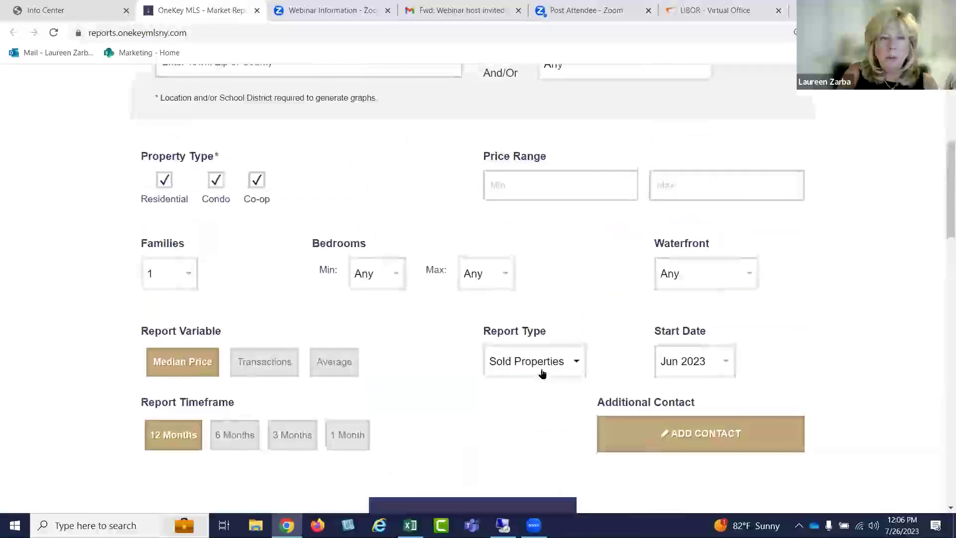
pyautogui.scroll(-10, 543, 373)
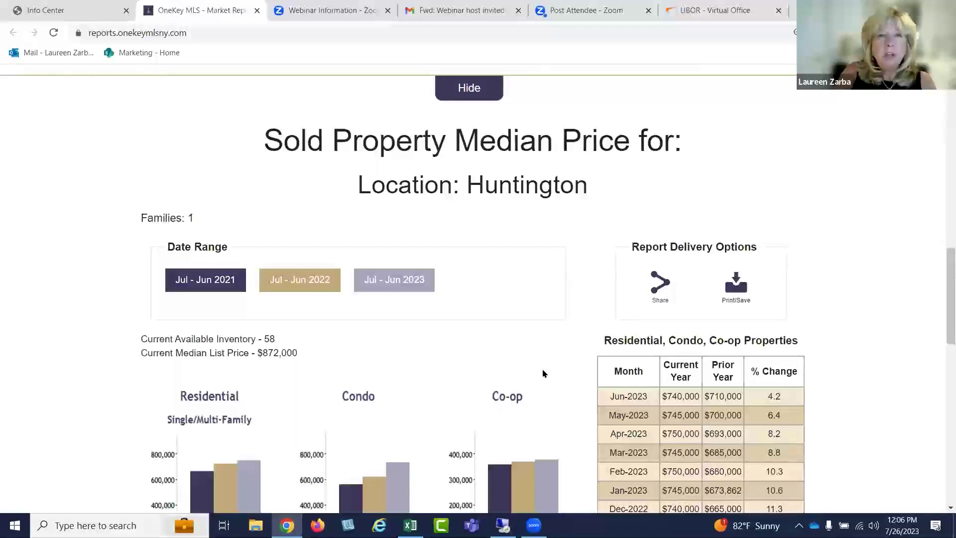
pyautogui.scroll(-2, 543, 374)
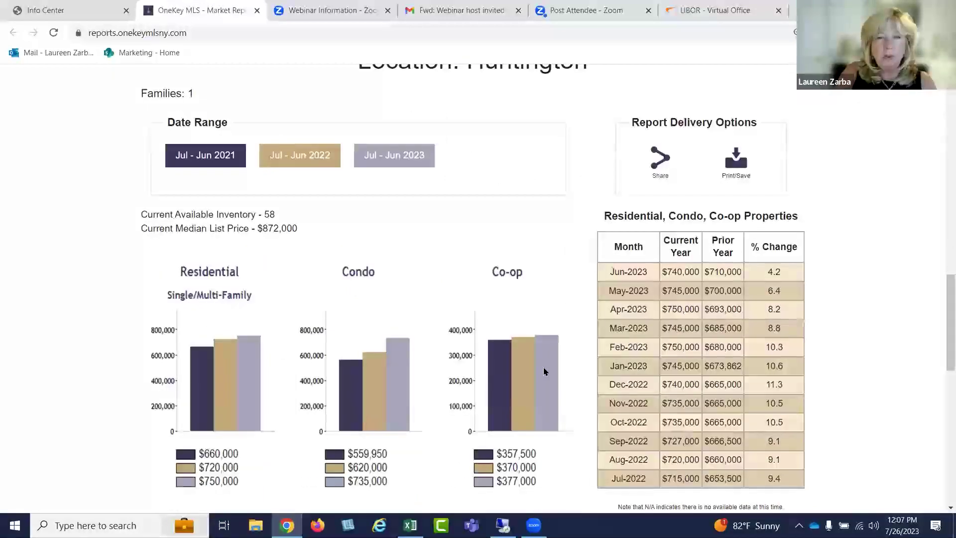
pyautogui.scroll(-4, 544, 371)
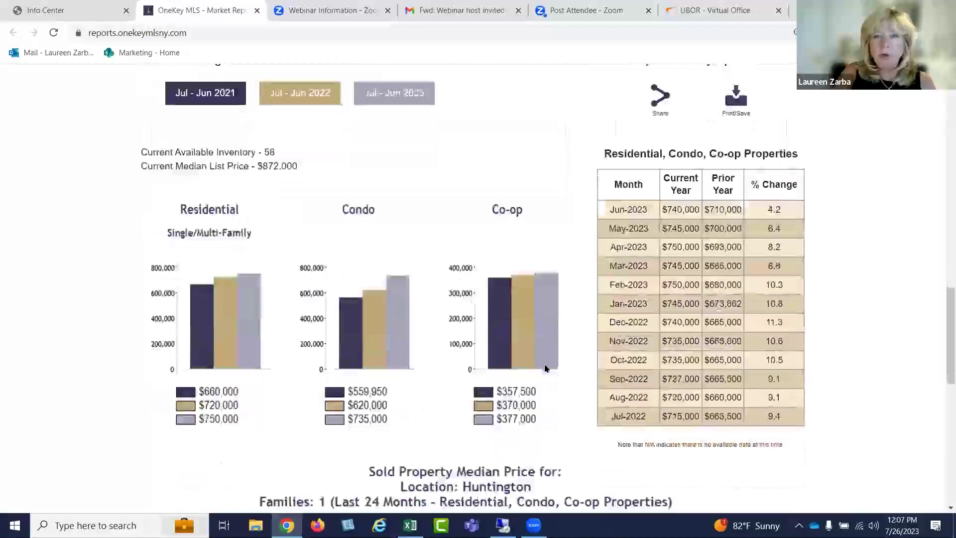
pyautogui.scroll(-4, 545, 370)
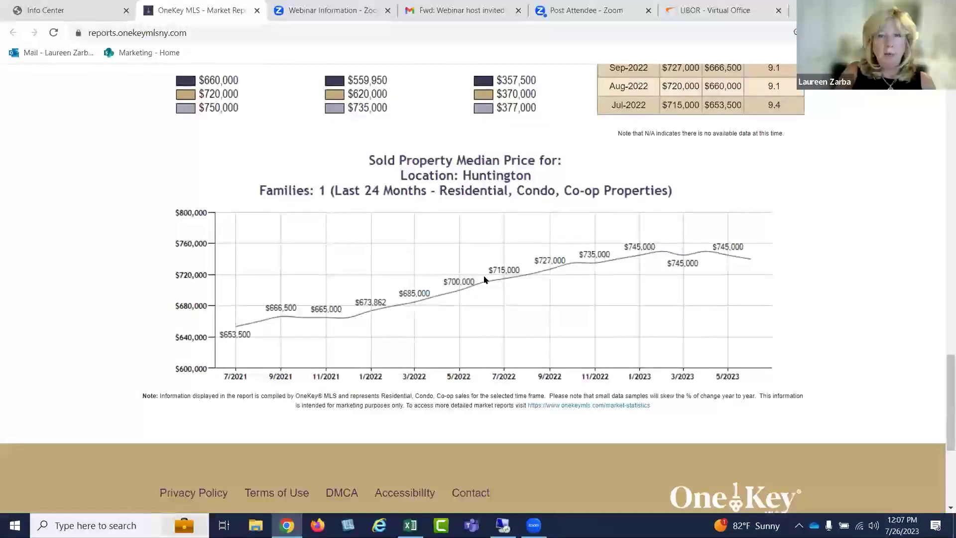
pyautogui.scroll(6, 485, 280)
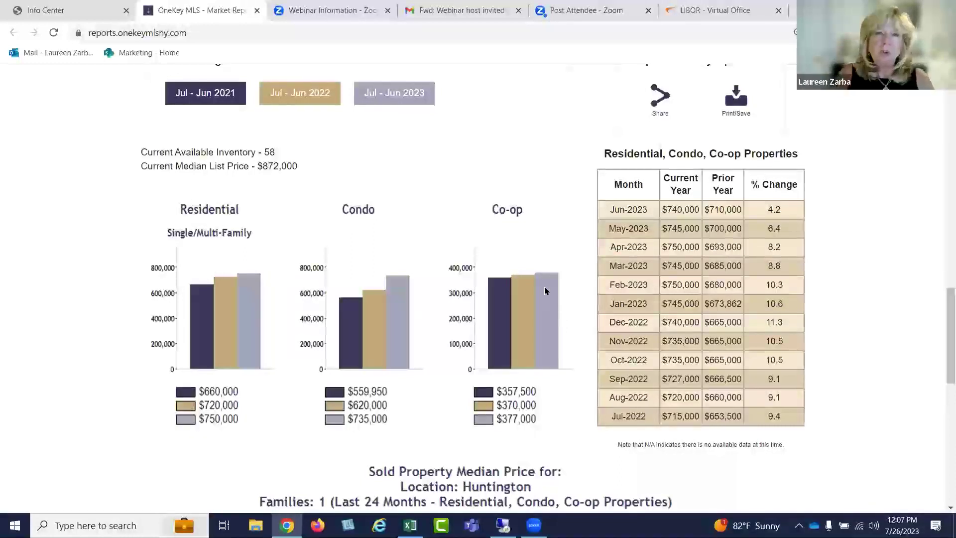
pyautogui.scroll(1, 451, 271)
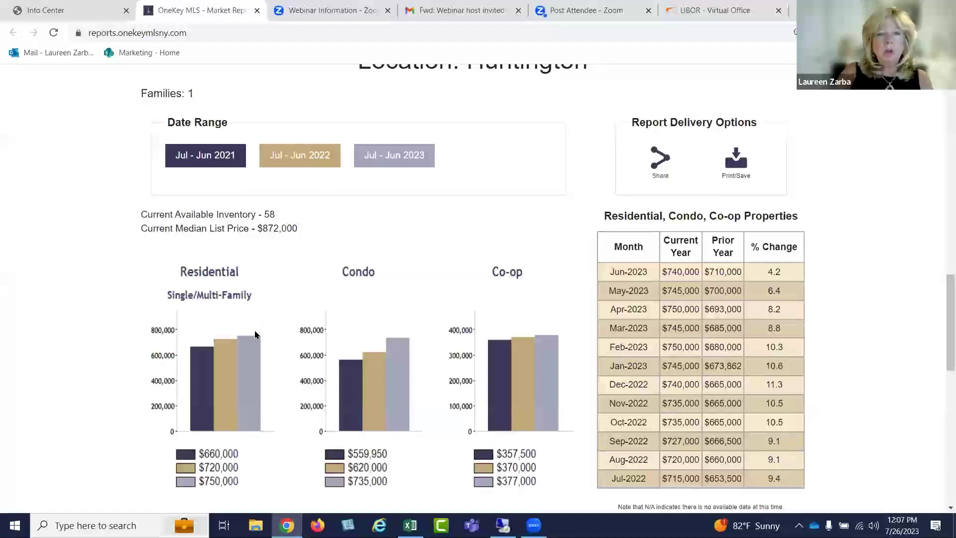
pyautogui.scroll(-1, 254, 280)
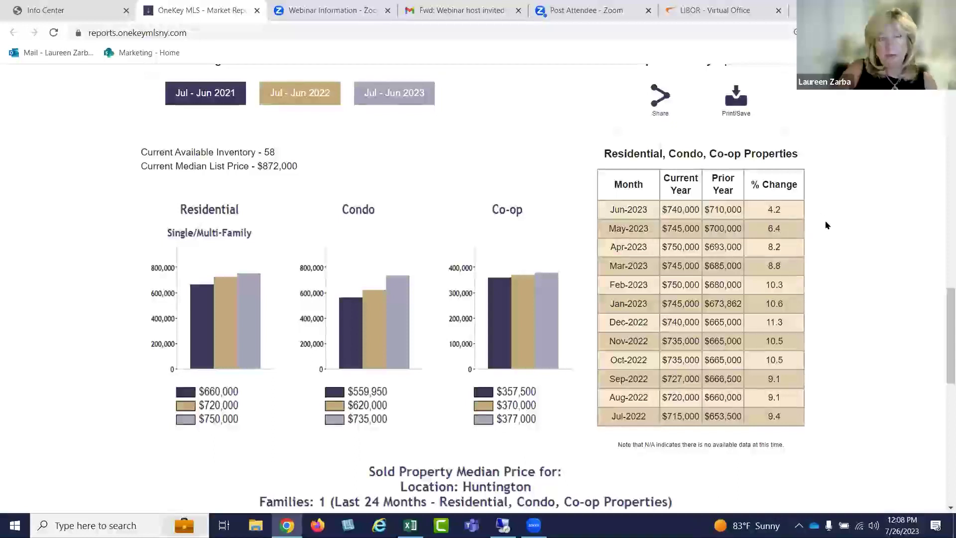
pyautogui.scroll(-5, 825, 225)
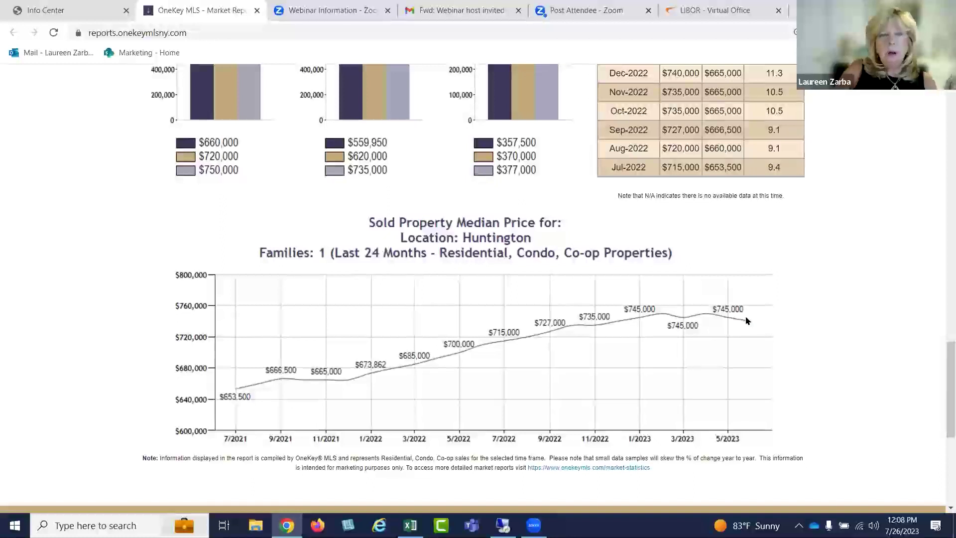
pyautogui.scroll(8, 747, 321)
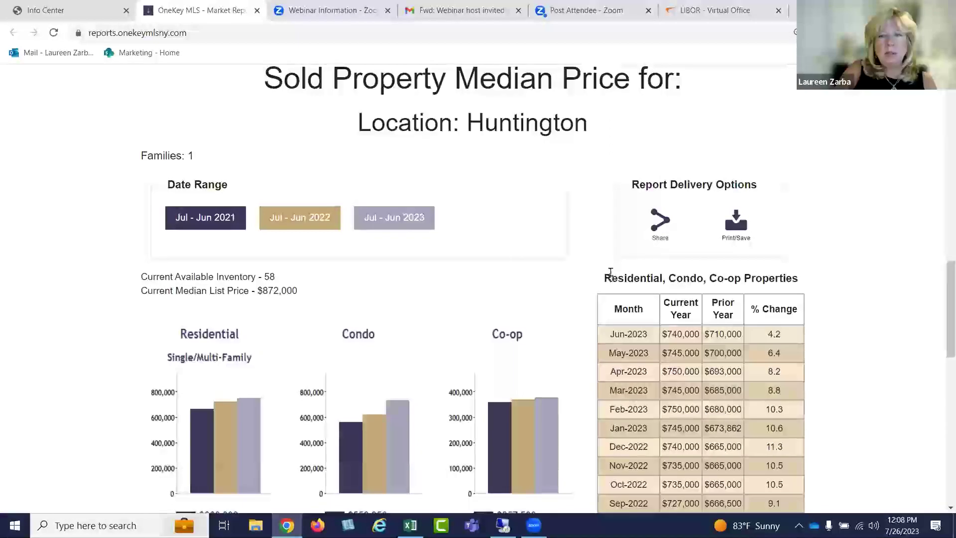
# Open the report's shareable social page and view, then close, the AddToAny sharing options
pyautogui.click(661, 219)
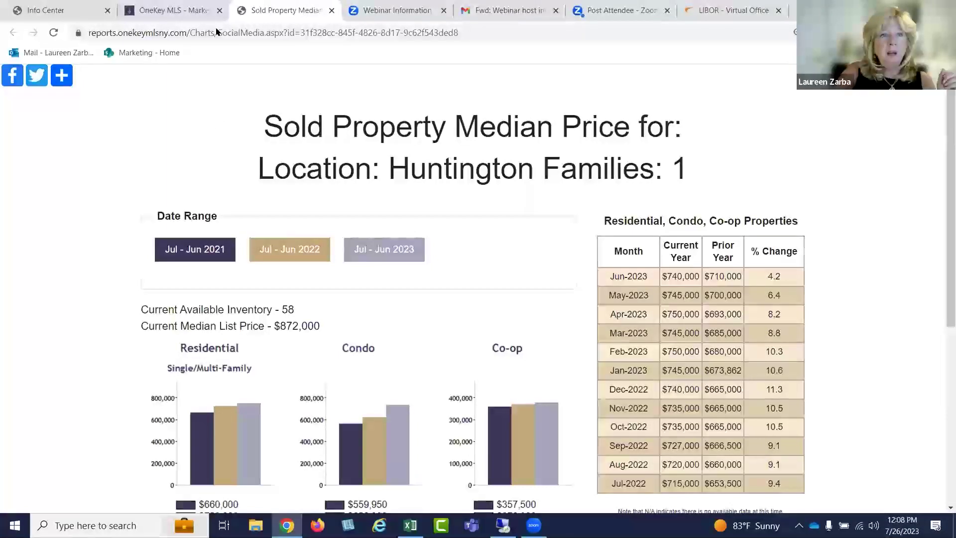
pyautogui.click(61, 78)
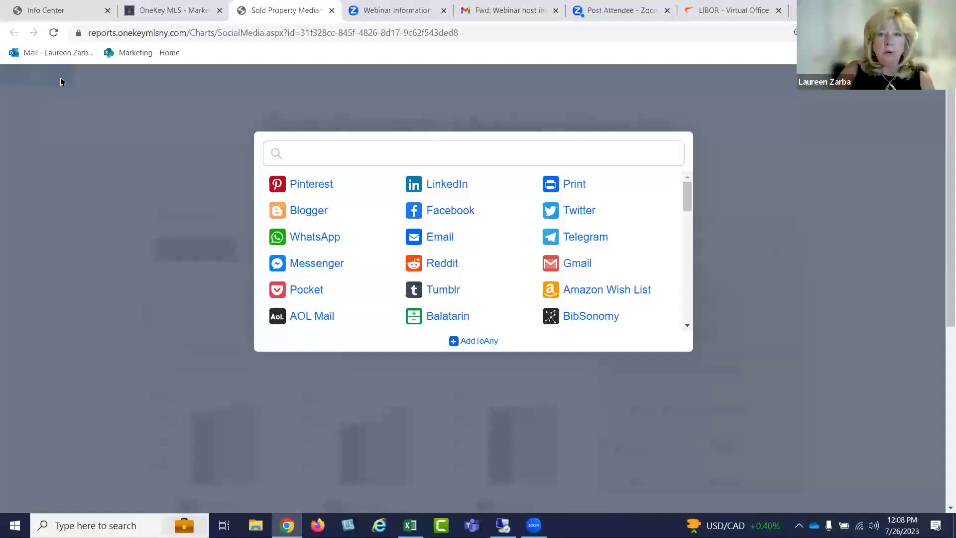
pyautogui.click(53, 102)
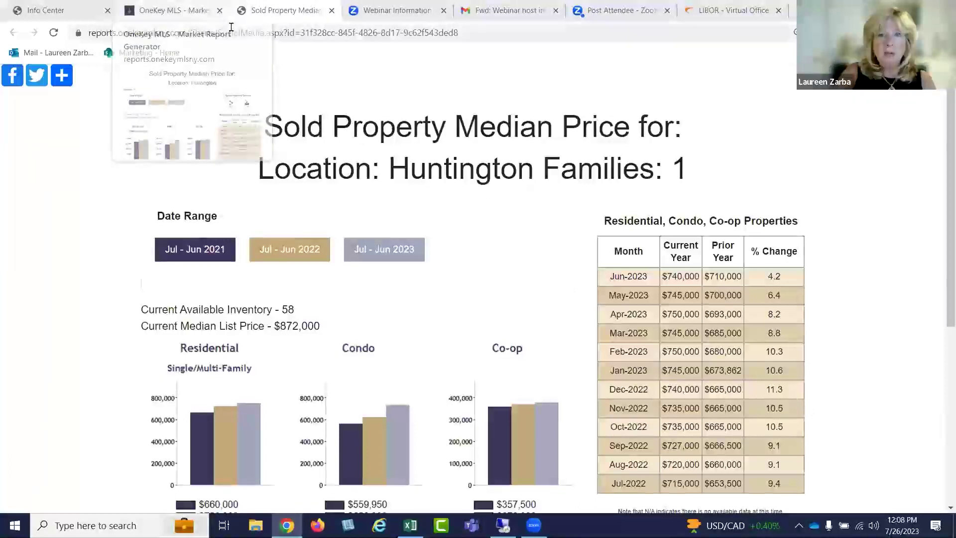
# Back on the report tab, save the Huntington report as a PDF and open the download
pyautogui.click(172, 10)
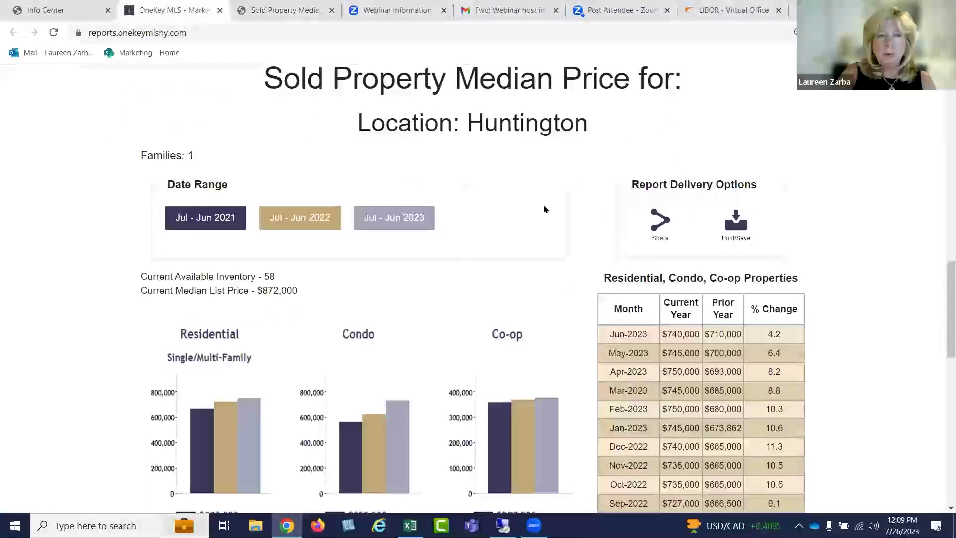
pyautogui.scroll(6, 553, 218)
pyautogui.scroll(2, 555, 220)
pyautogui.scroll(-8, 557, 222)
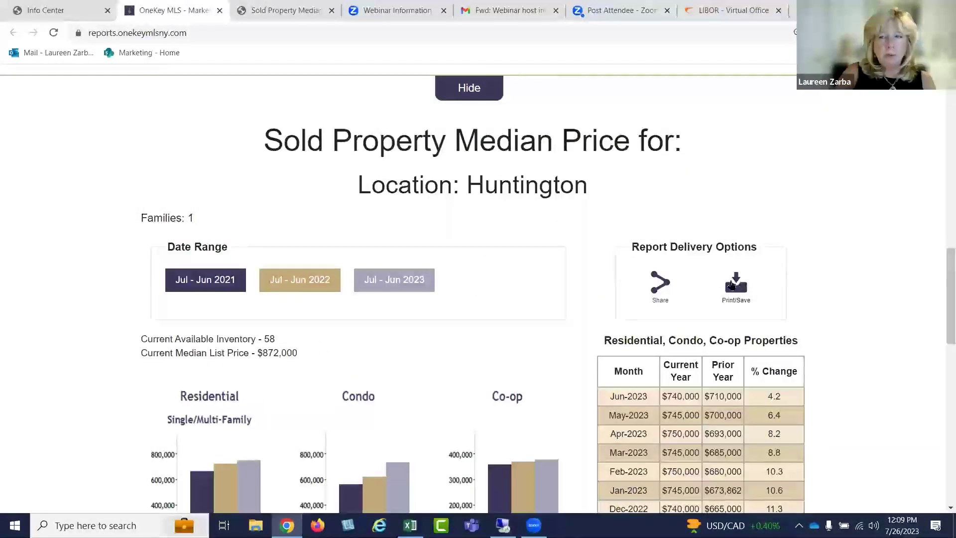
pyautogui.click(737, 282)
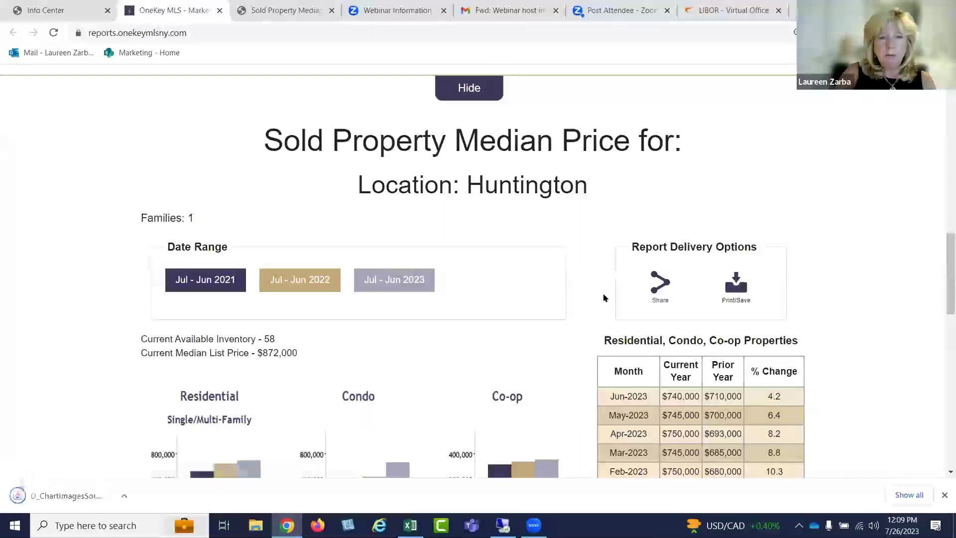
pyautogui.click(75, 495)
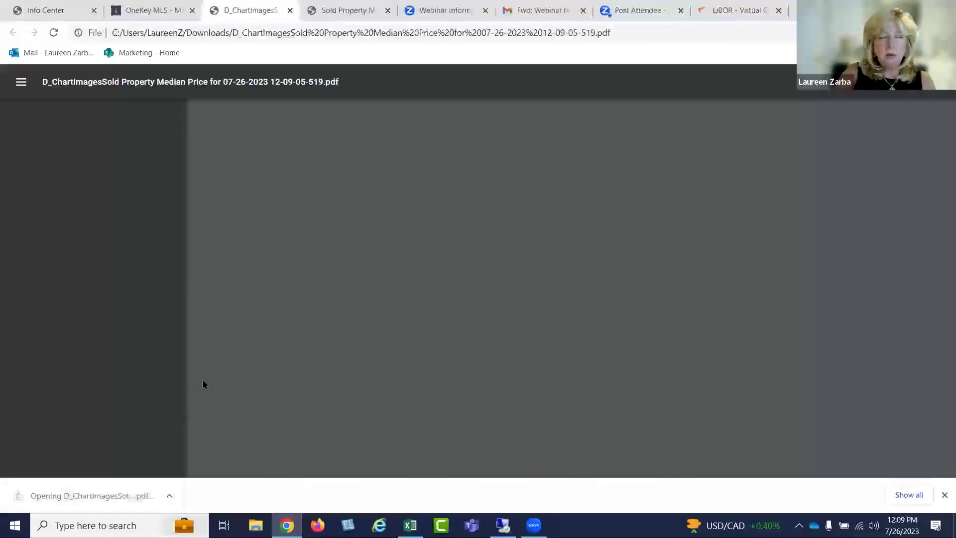
pyautogui.scroll(-5, 578, 293)
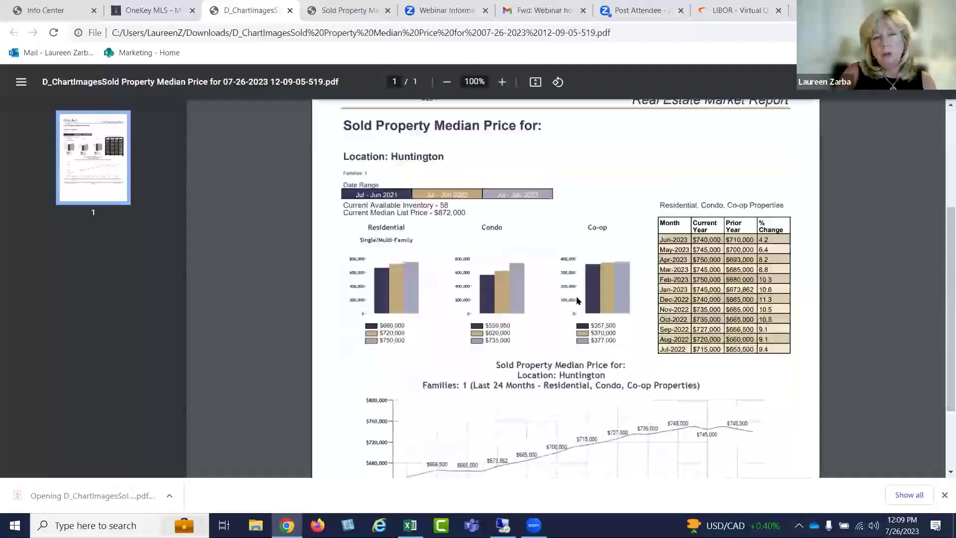
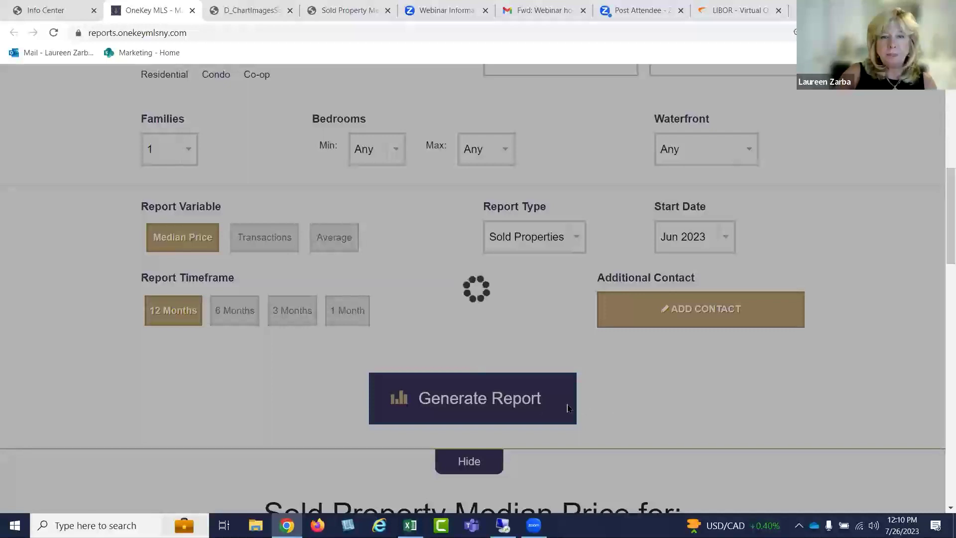
# Scroll through the Huntington Residential median price table and 24-month trend chart, then back up to the search form
pyautogui.scroll(-5, 656, 398)
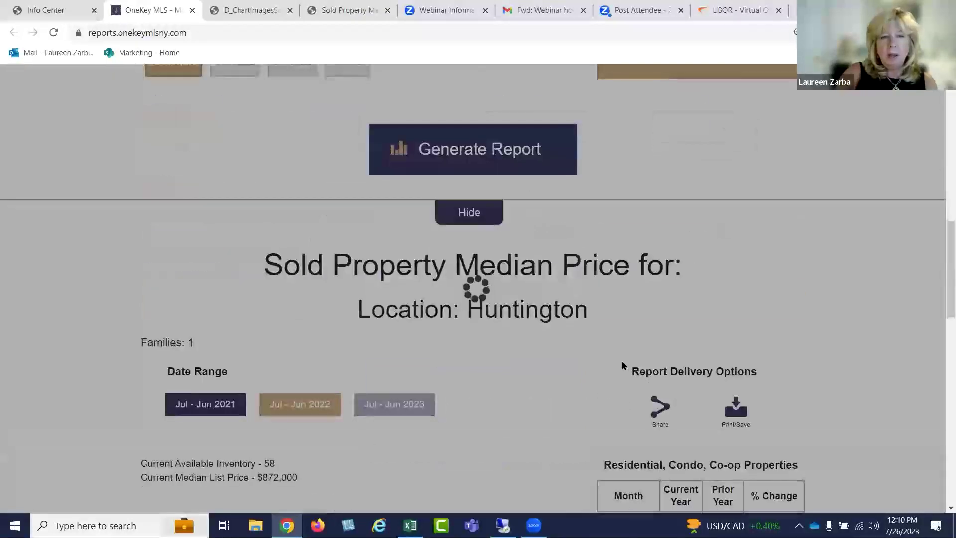
pyautogui.scroll(4, 611, 339)
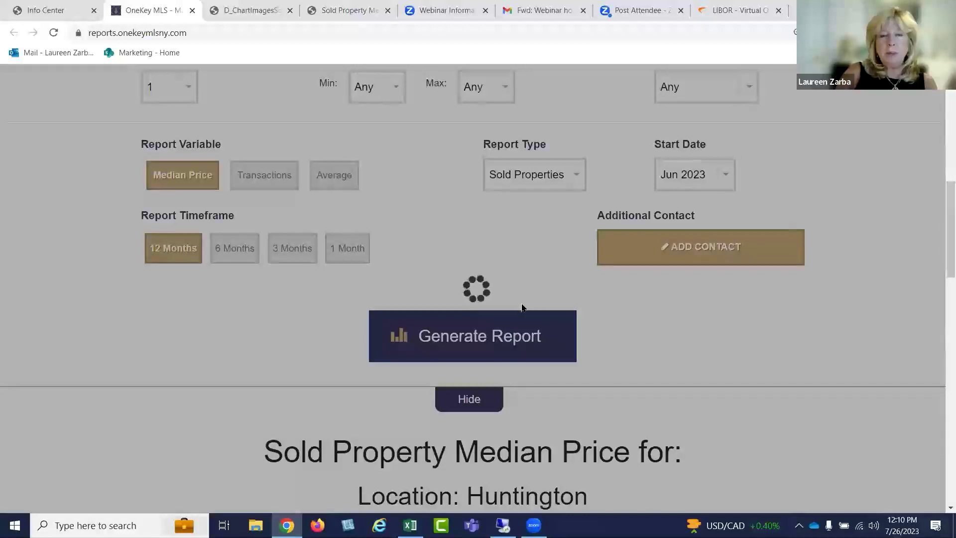
pyautogui.scroll(1, 515, 327)
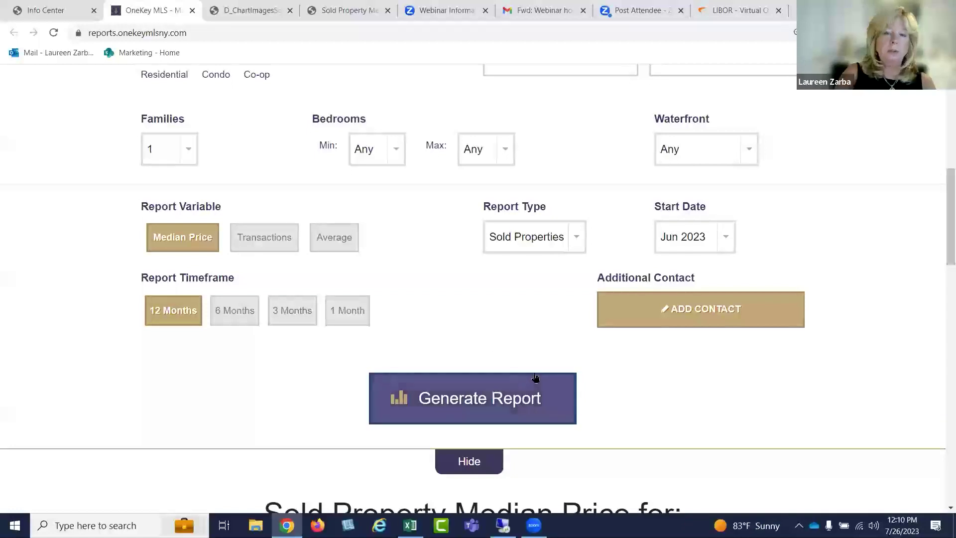
pyautogui.scroll(-3, 535, 380)
pyautogui.scroll(-1, 509, 300)
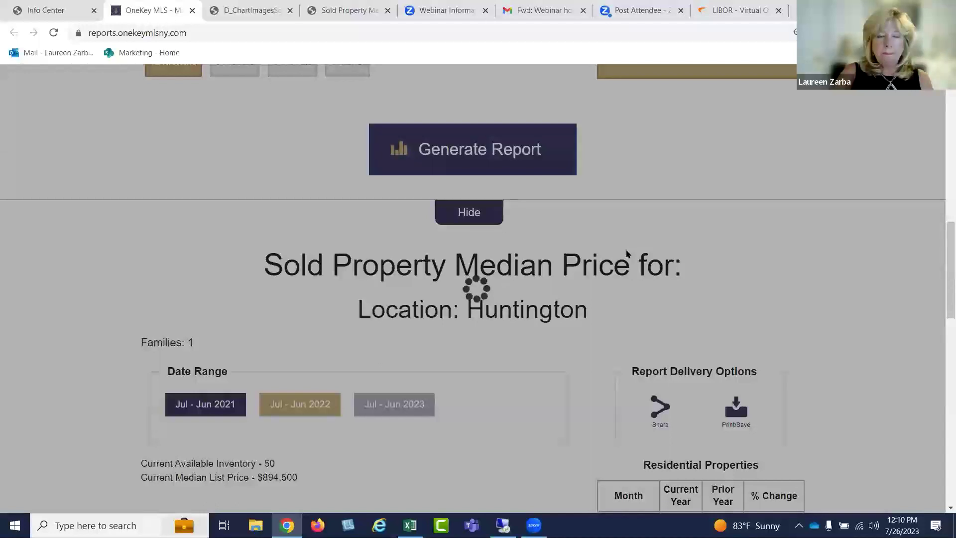
pyautogui.scroll(-4, 626, 250)
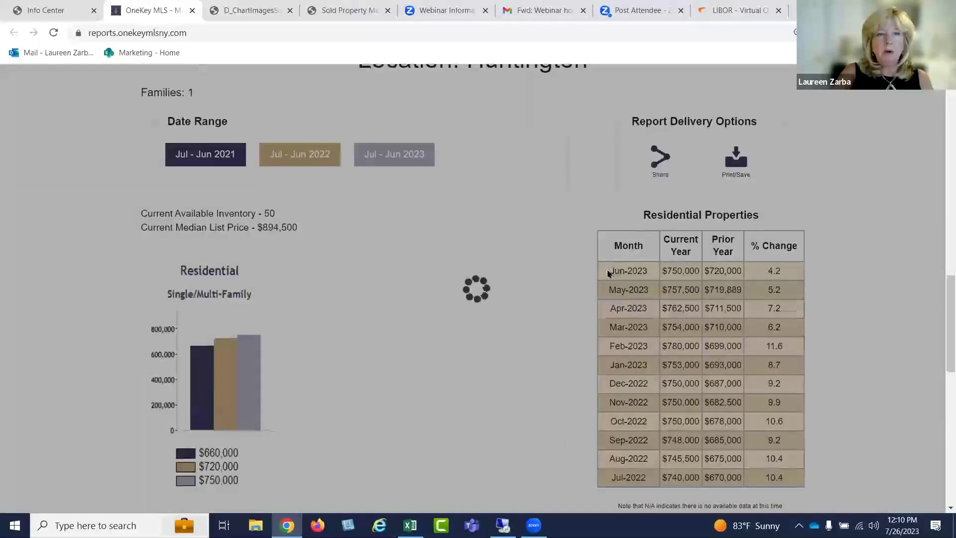
pyautogui.scroll(-2, 573, 289)
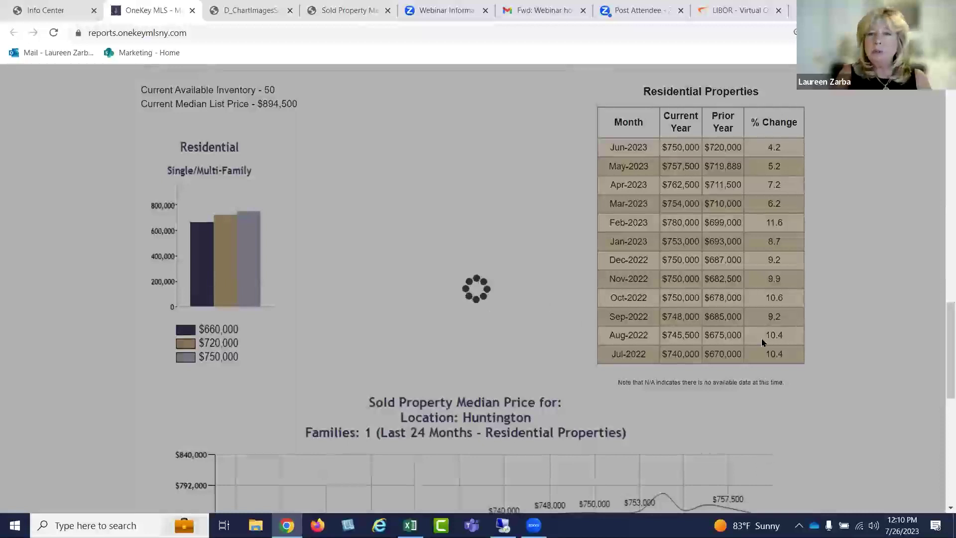
pyautogui.scroll(1, 762, 339)
pyautogui.scroll(-3, 778, 350)
pyautogui.scroll(-6, 778, 349)
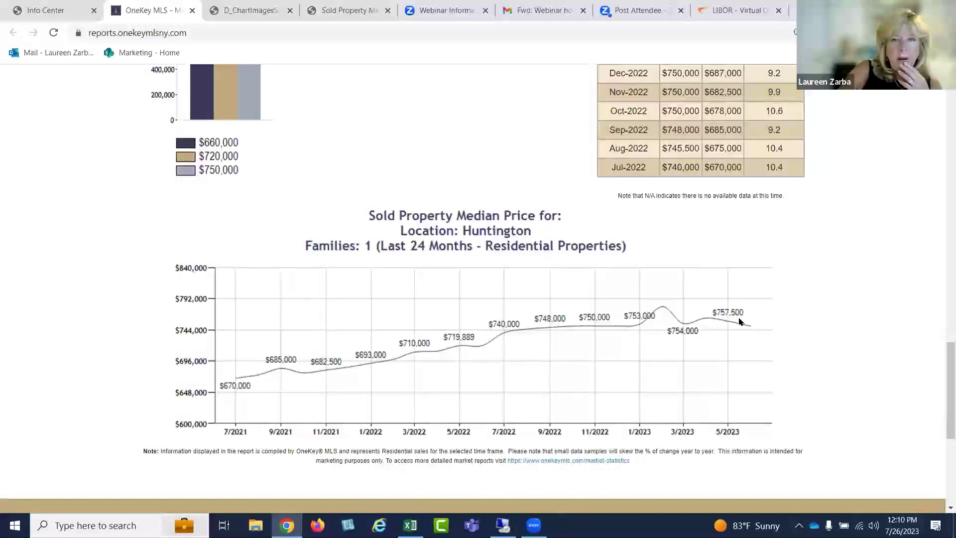
pyautogui.scroll(10, 737, 322)
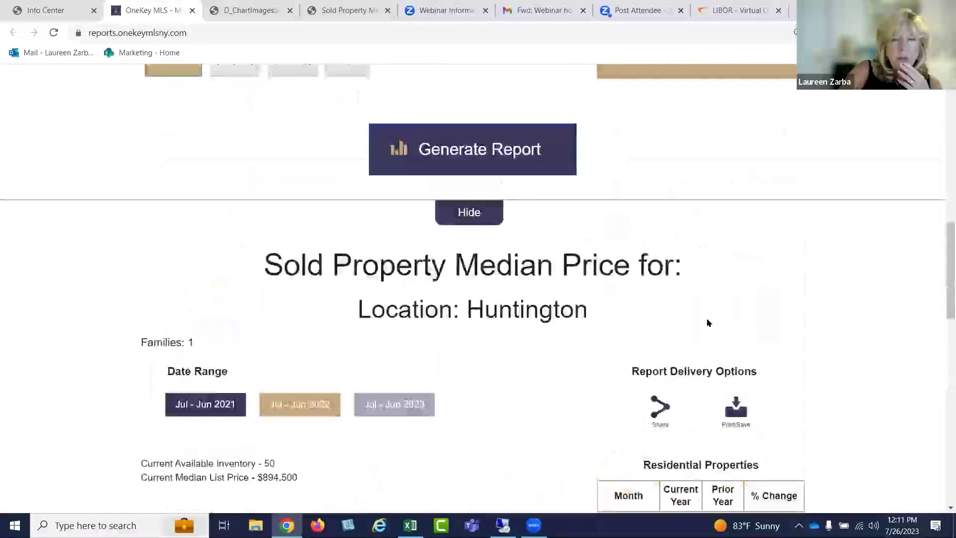
pyautogui.scroll(8, 705, 322)
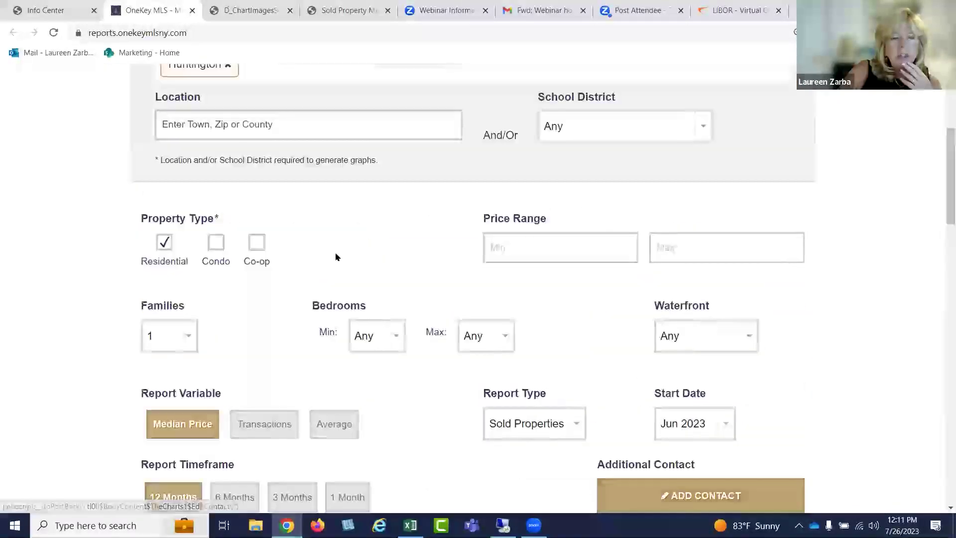
# Regenerate the Huntington median price report with Condo as the only property type
pyautogui.click(215, 242)
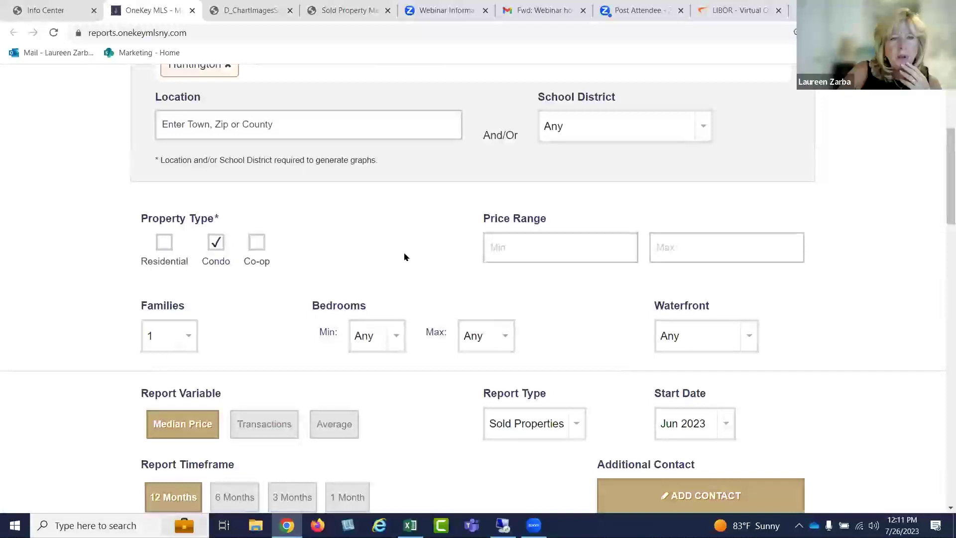
pyautogui.scroll(-5, 406, 257)
pyautogui.click(563, 323)
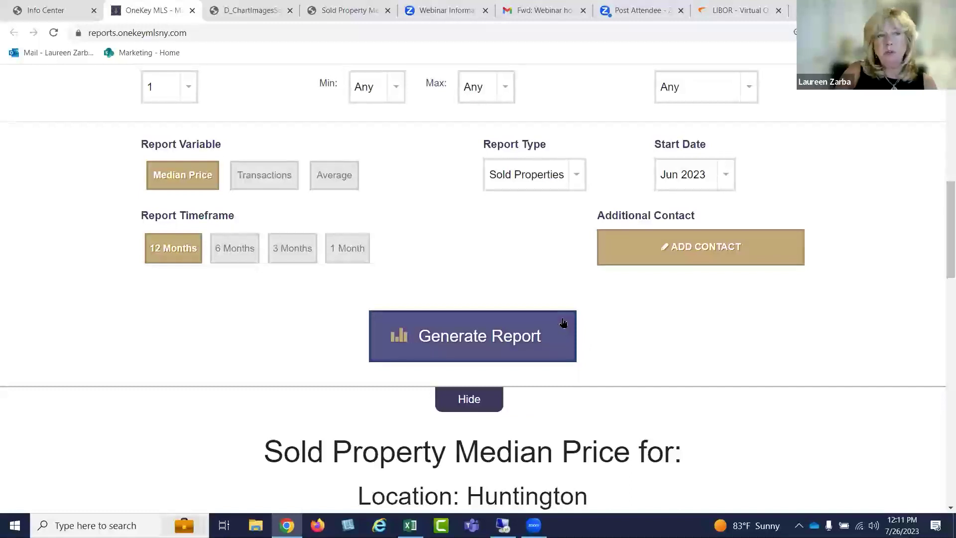
# Review the Condo Properties table and chart, then return to the top of the page
pyautogui.scroll(-6, 562, 323)
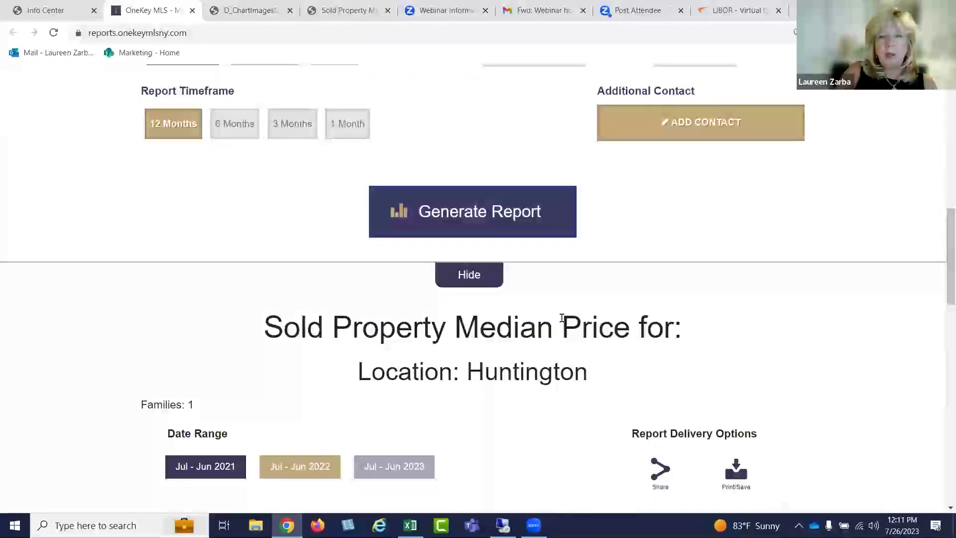
pyautogui.scroll(-2, 563, 322)
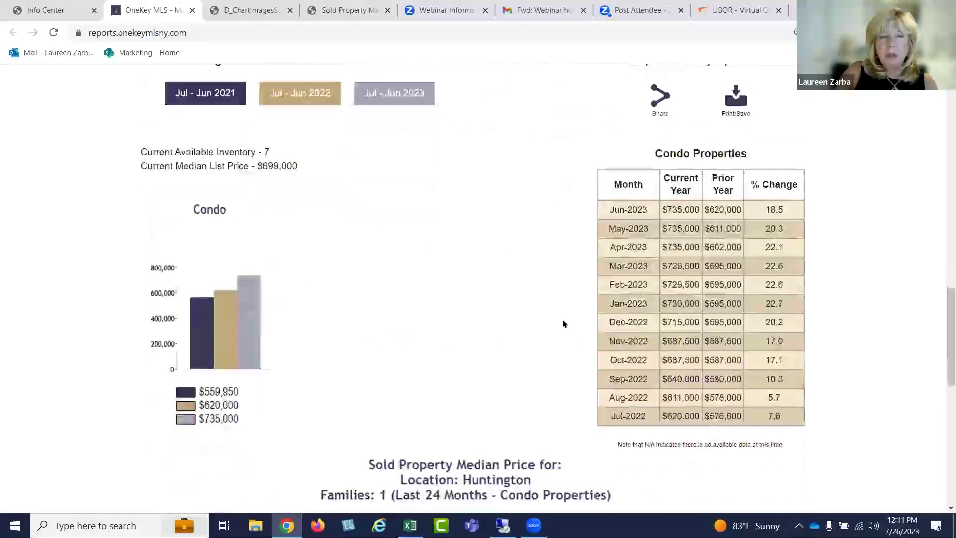
pyautogui.scroll(1, 564, 323)
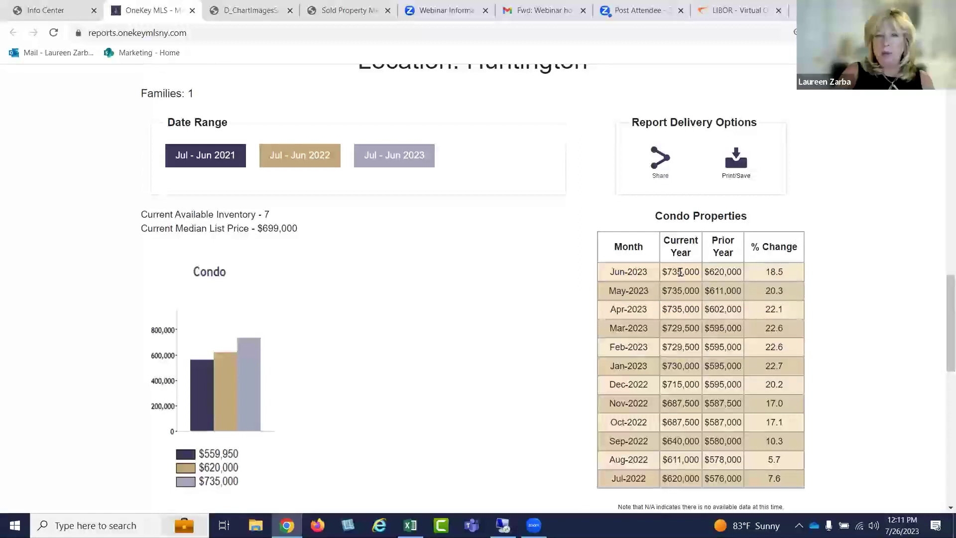
pyautogui.moveTo(648, 272); pyautogui.dragTo(597, 271)
pyautogui.click(703, 318)
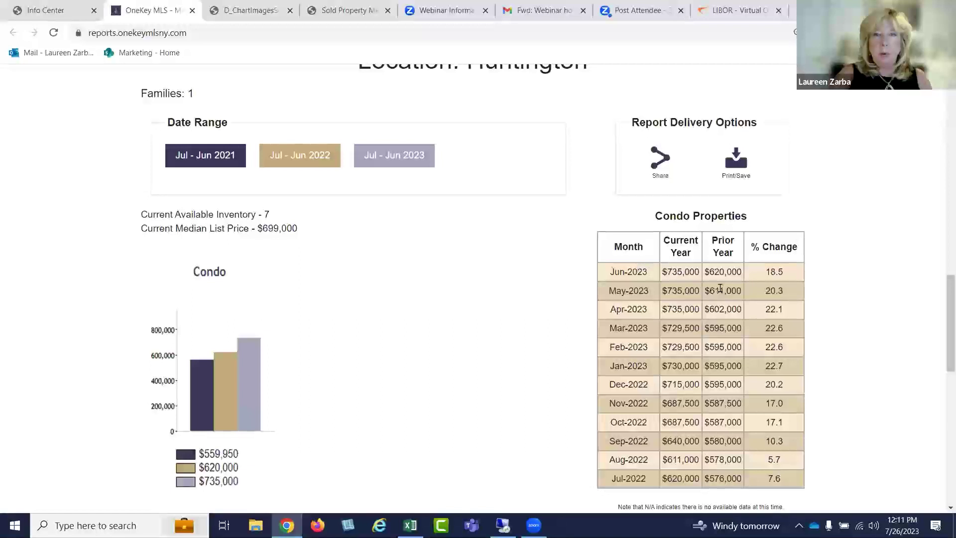
pyautogui.scroll(-7, 720, 289)
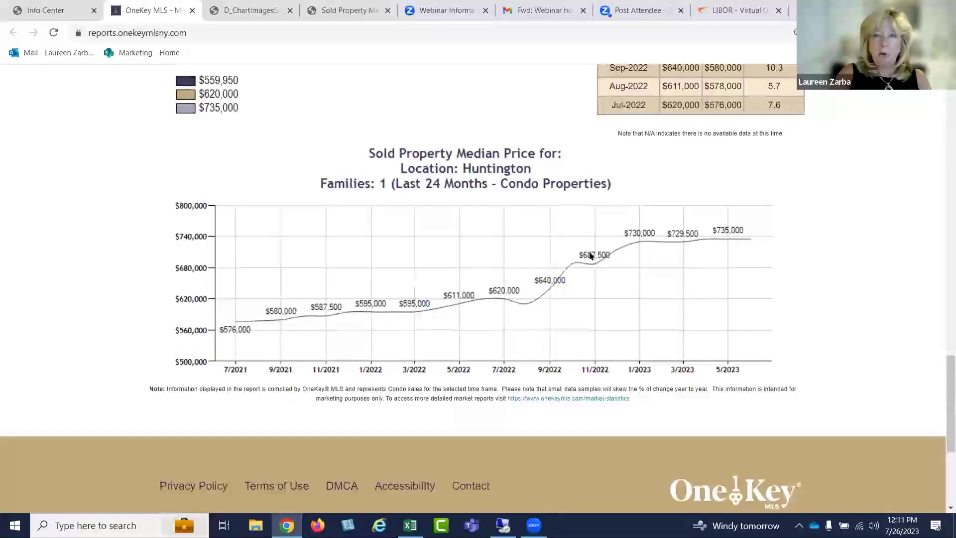
pyautogui.scroll(15, 755, 267)
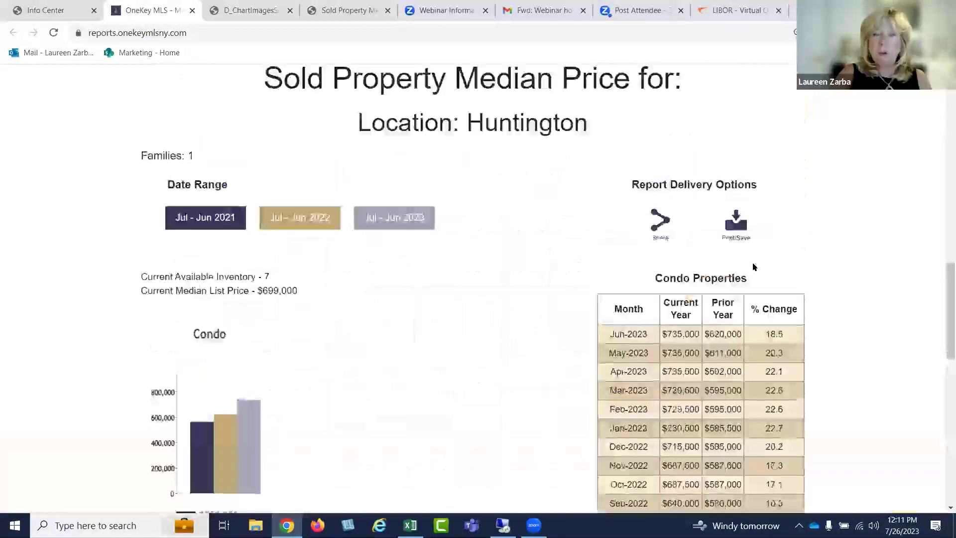
pyautogui.scroll(12, 752, 267)
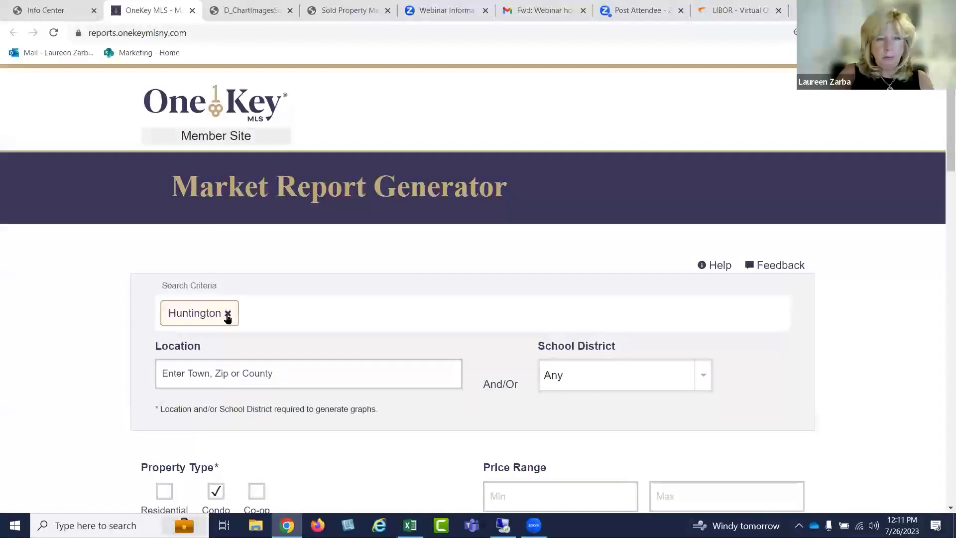
# Replace Huntington with Jamaica and generate its residential, condo and co-op median price report
pyautogui.click(228, 315)
pyautogui.click(283, 323)
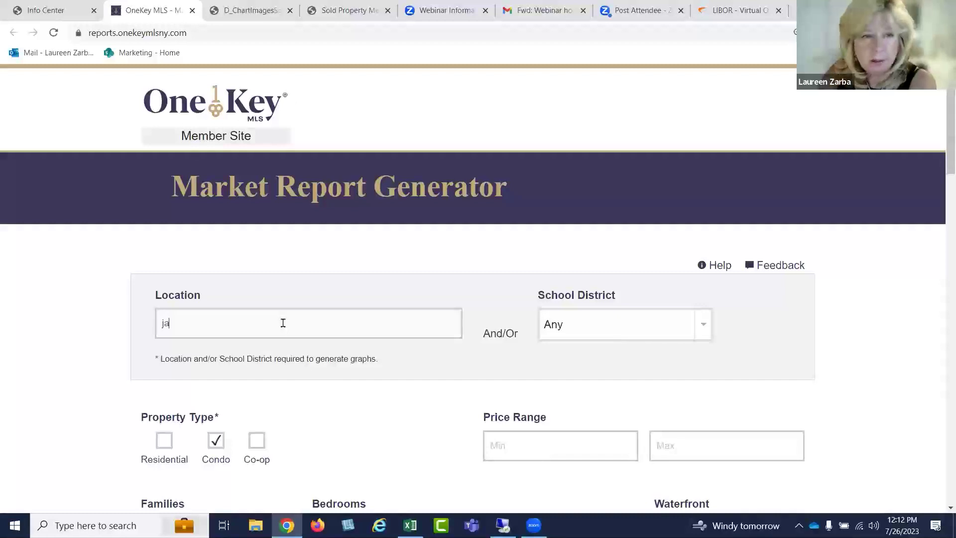
pyautogui.write('jamaic')
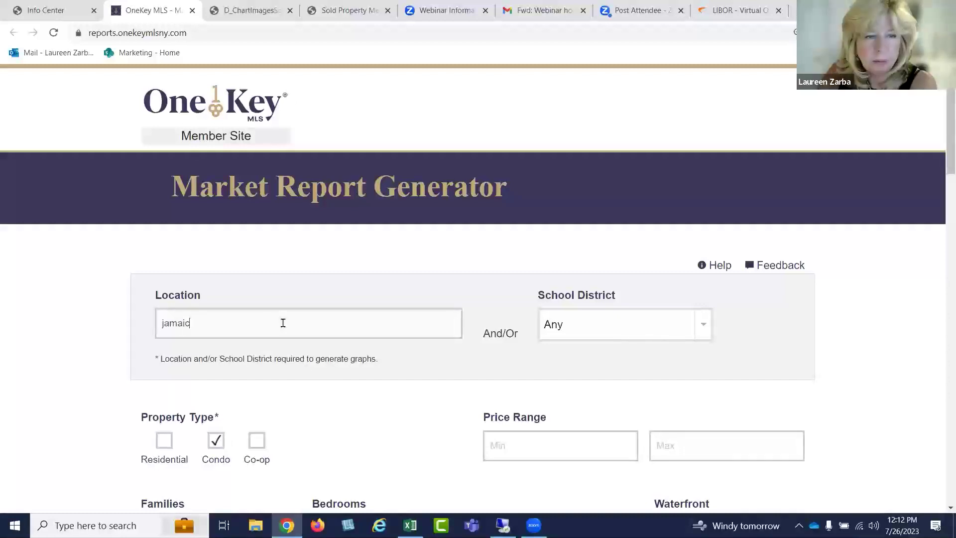
pyautogui.write('a')
pyautogui.click(254, 349)
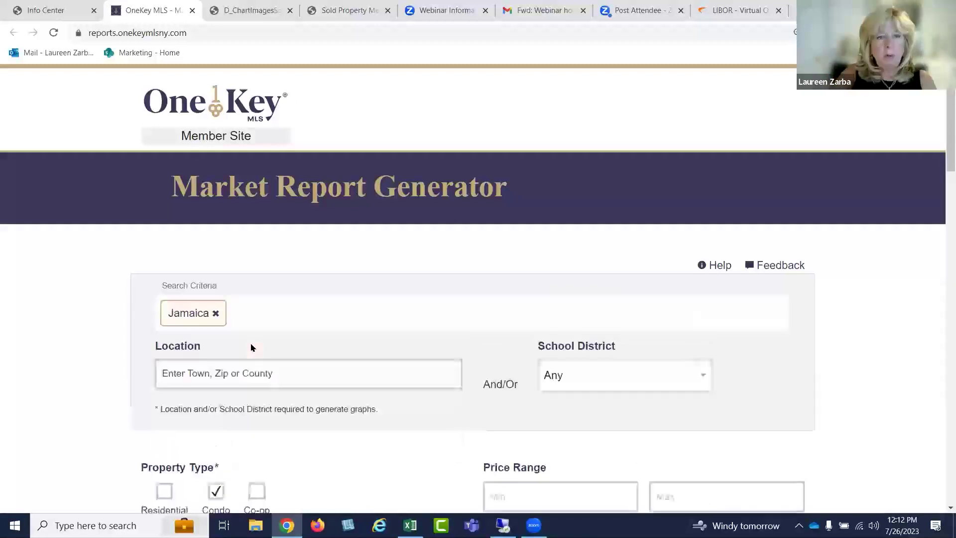
pyautogui.scroll(-2, 451, 313)
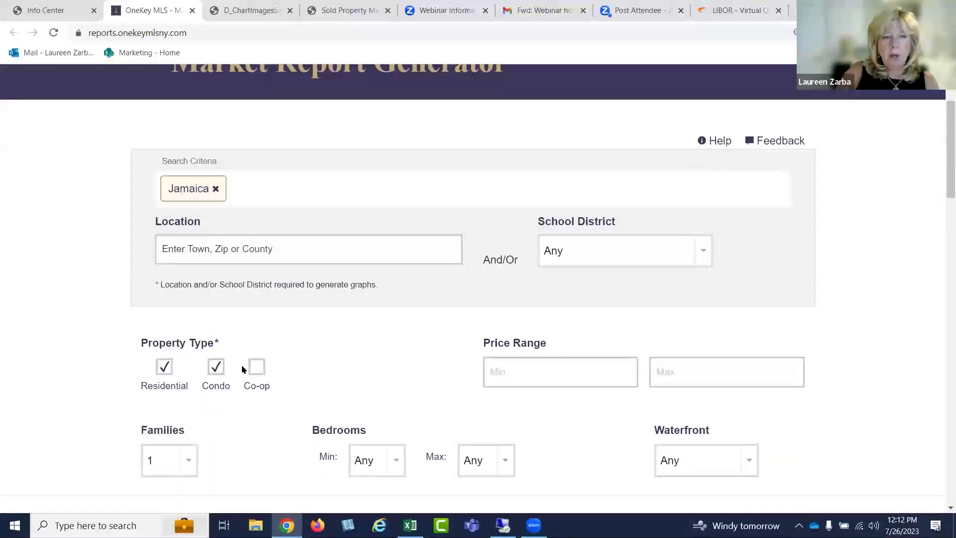
pyautogui.scroll(-5, 366, 343)
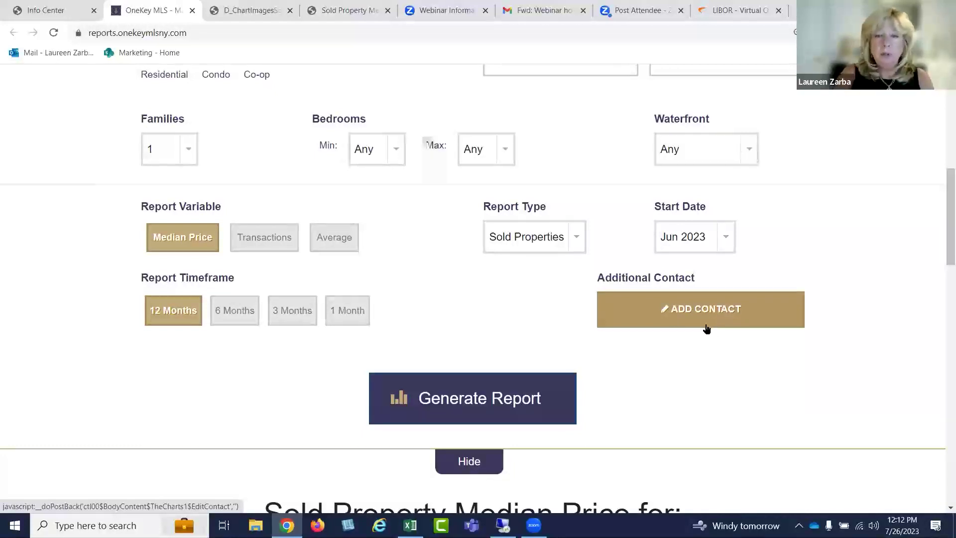
pyautogui.click(506, 390)
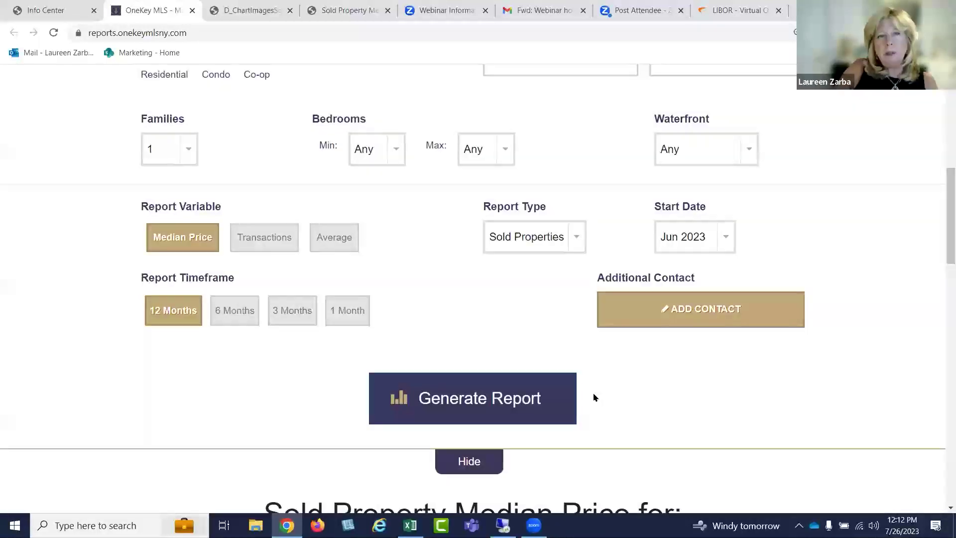
pyautogui.scroll(-7, 594, 397)
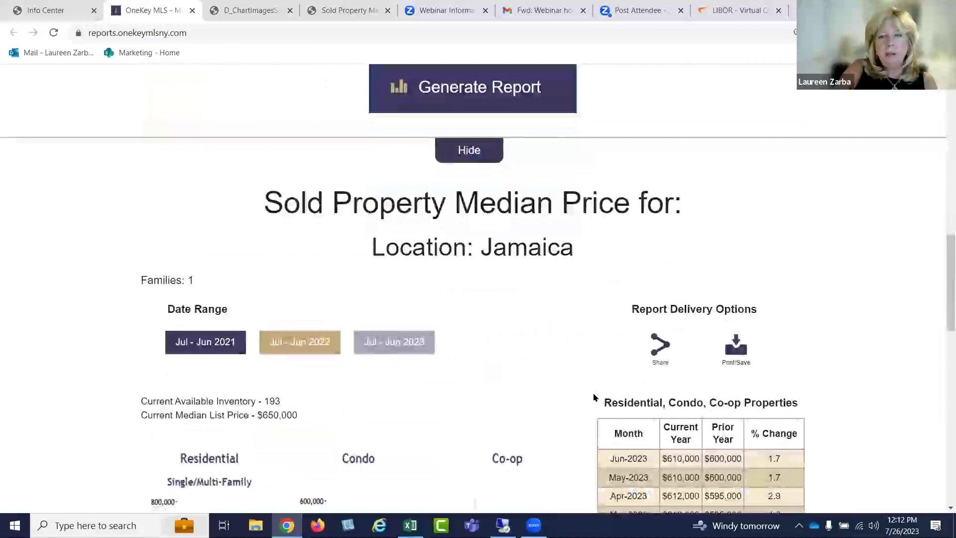
pyautogui.scroll(-3, 592, 396)
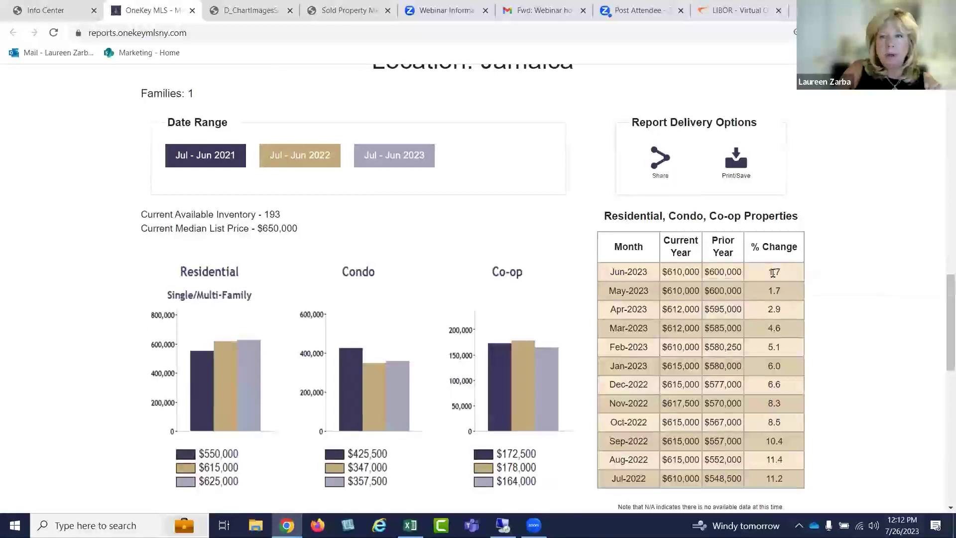
pyautogui.scroll(3, 779, 275)
pyautogui.scroll(-4, 773, 278)
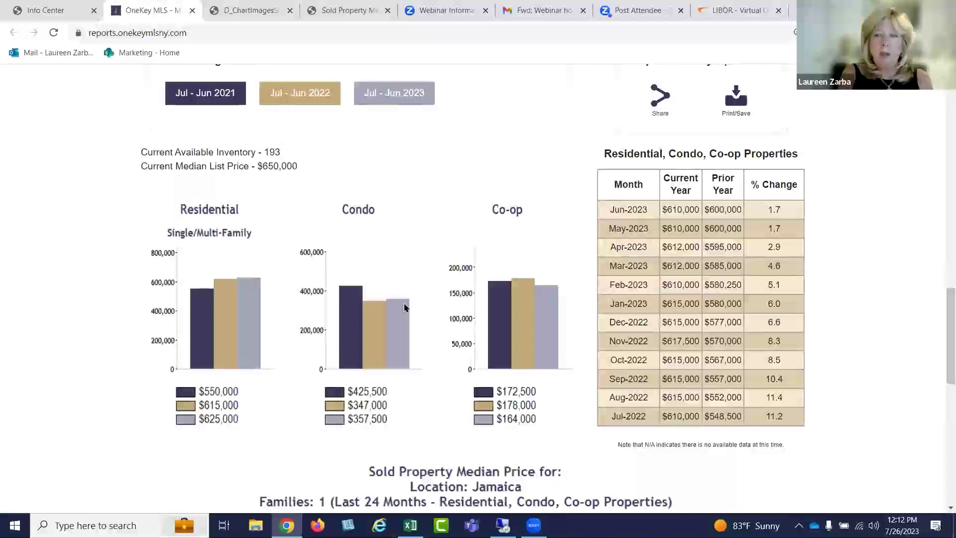
pyautogui.scroll(-5, 476, 400)
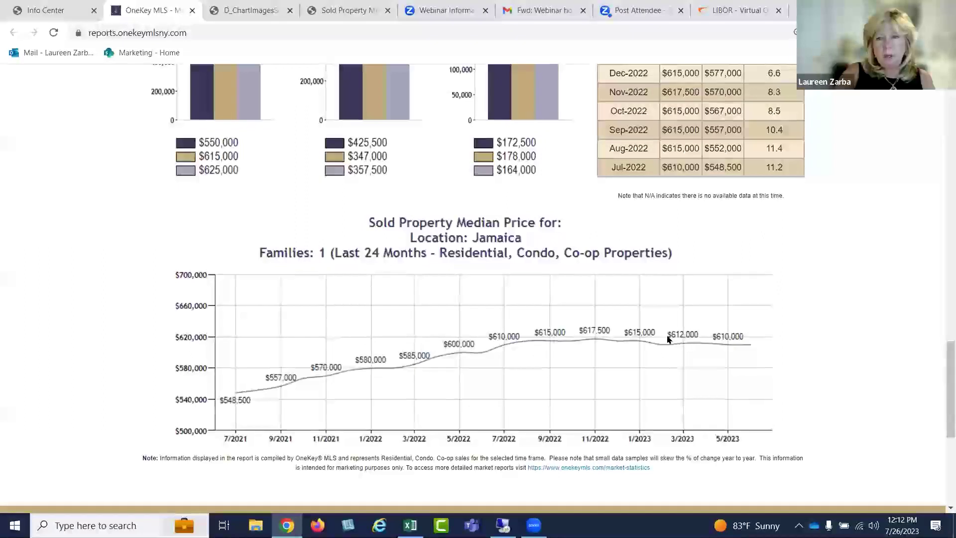
pyautogui.scroll(15, 667, 339)
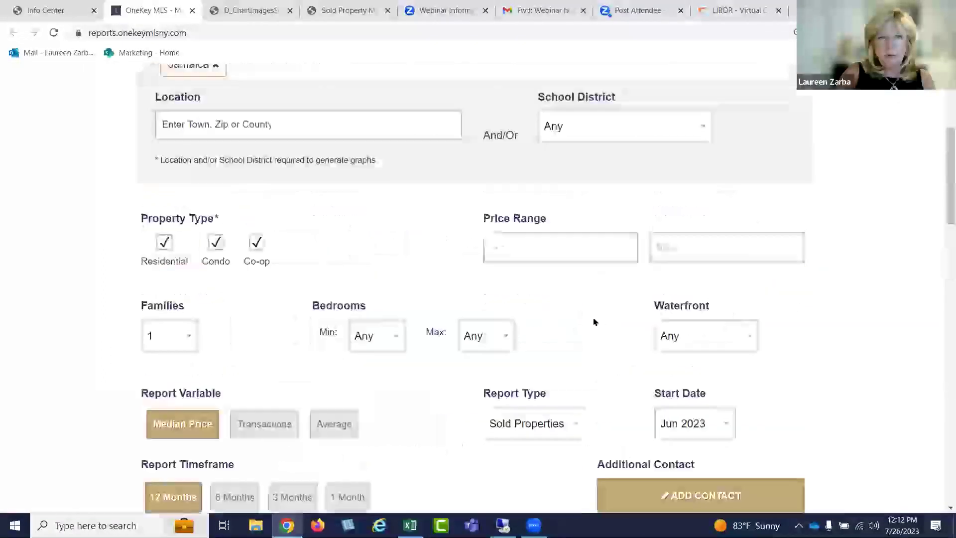
pyautogui.click(256, 242)
pyautogui.click(158, 243)
pyautogui.scroll(-5, 324, 266)
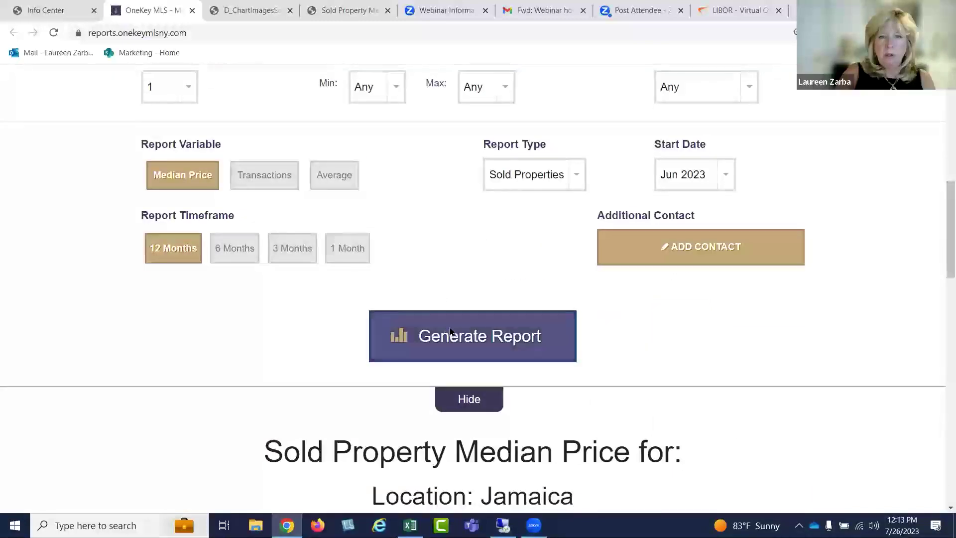
pyautogui.click(450, 331)
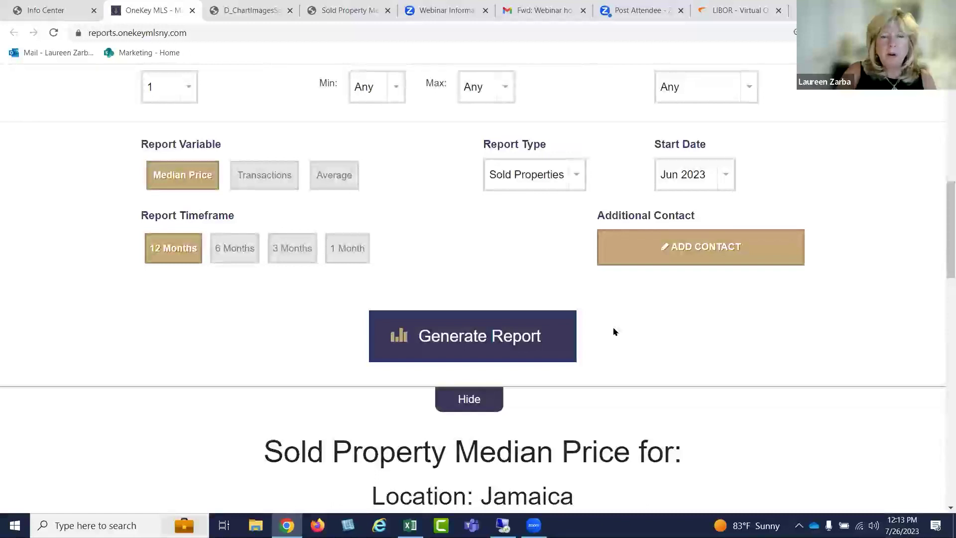
pyautogui.scroll(-10, 613, 331)
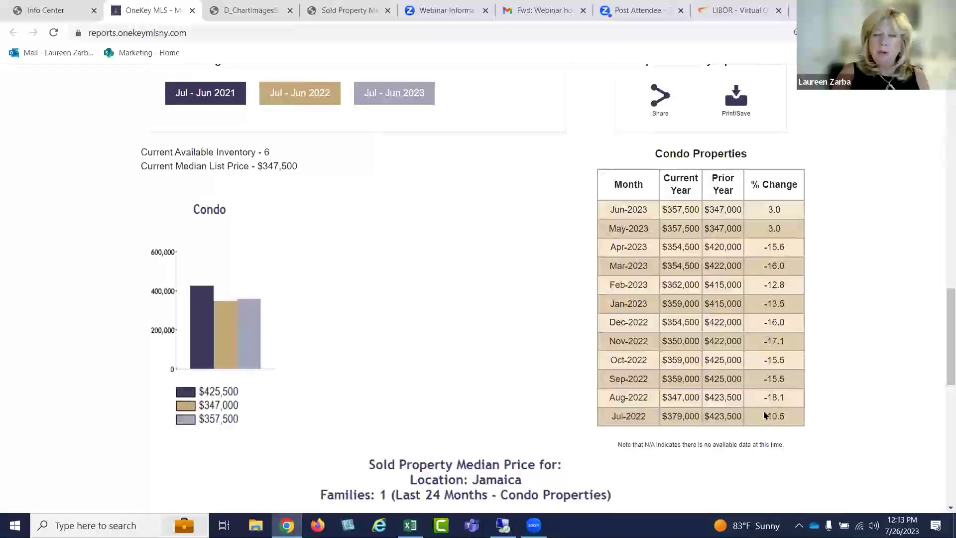
pyautogui.scroll(-5, 708, 395)
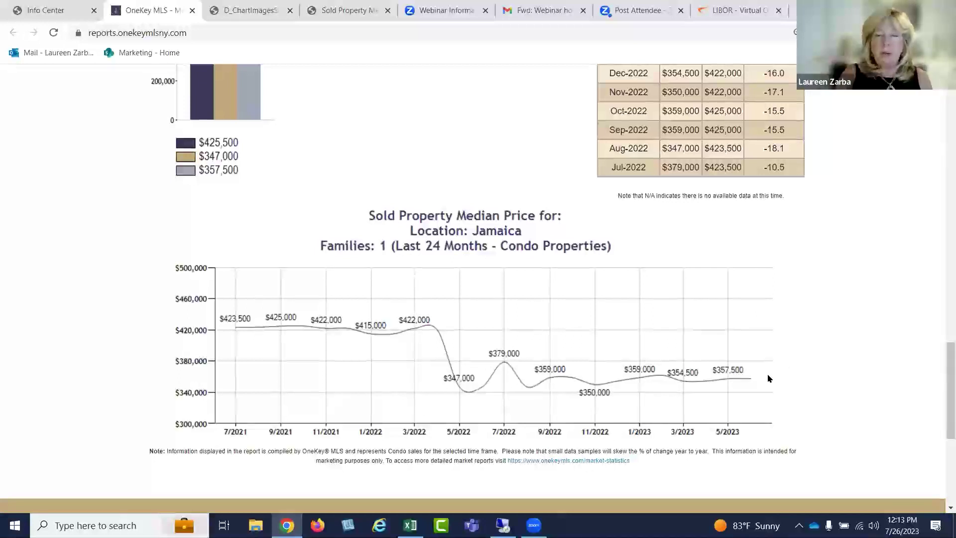
pyautogui.scroll(10, 749, 357)
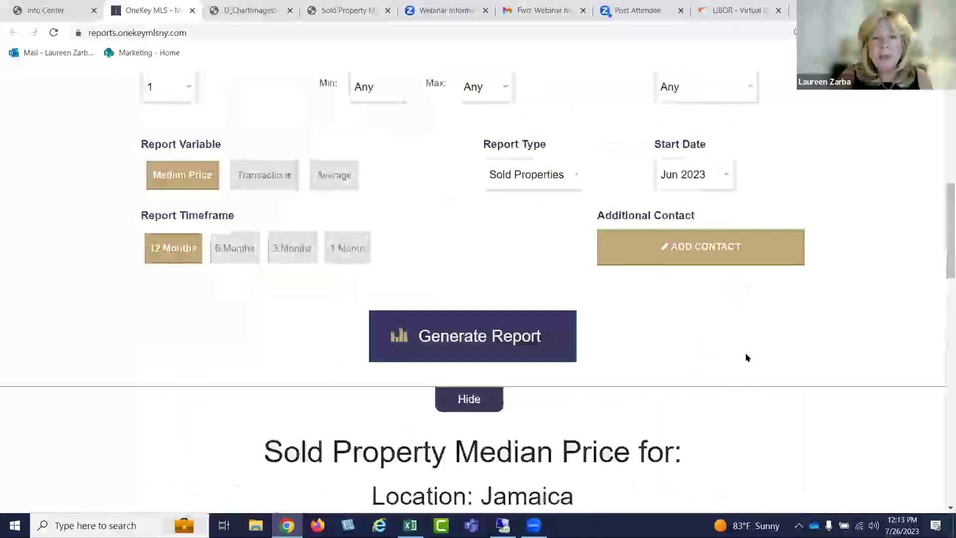
pyautogui.scroll(6, 747, 357)
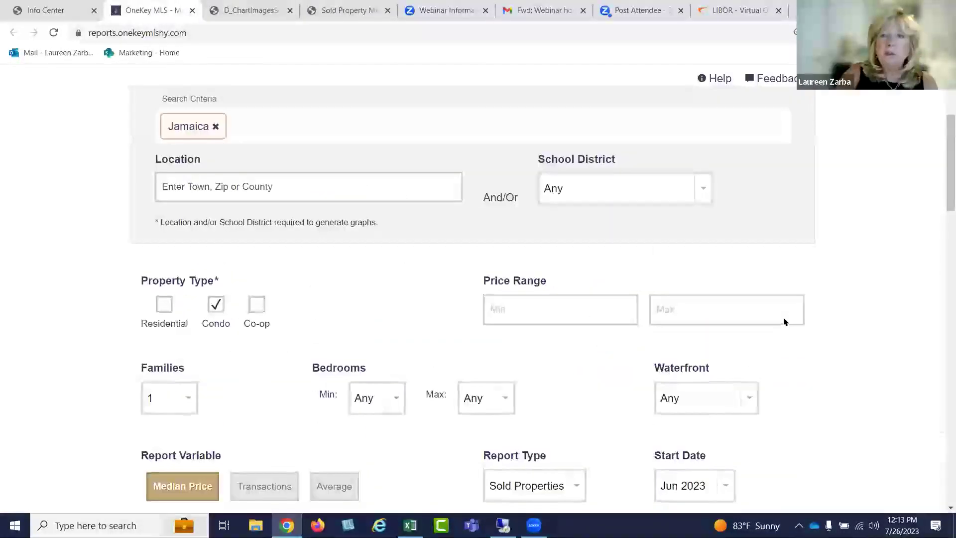
pyautogui.scroll(4, 784, 321)
pyautogui.scroll(-1, 785, 323)
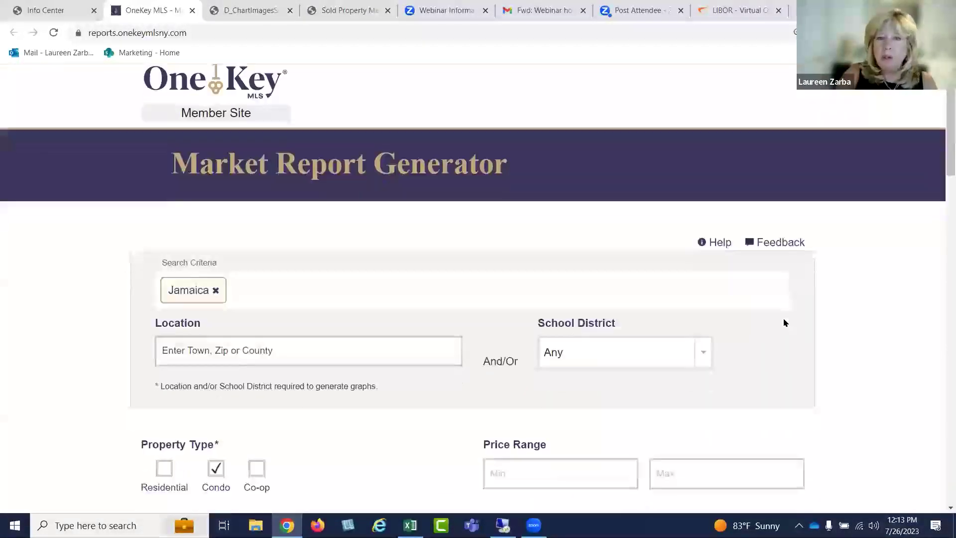
pyautogui.scroll(-5, 784, 323)
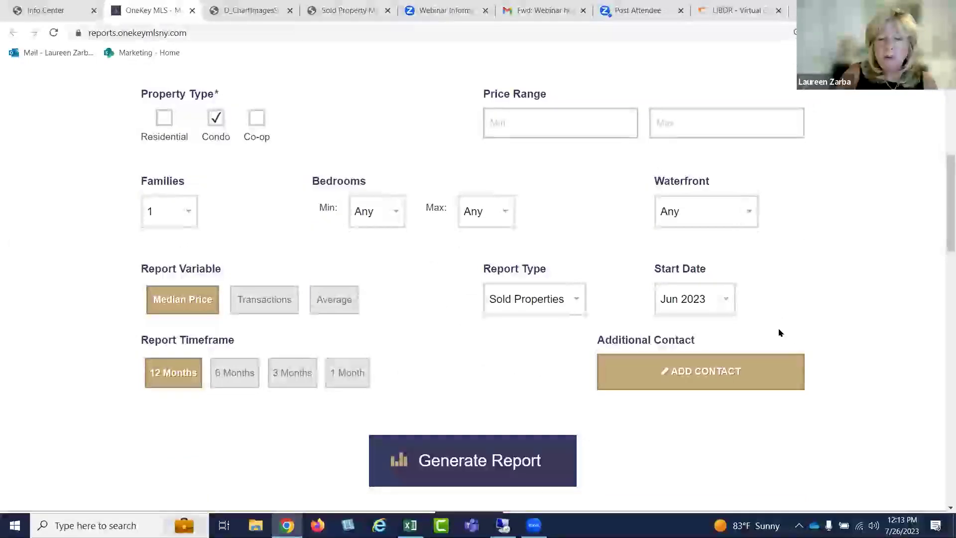
pyautogui.scroll(-1, 776, 348)
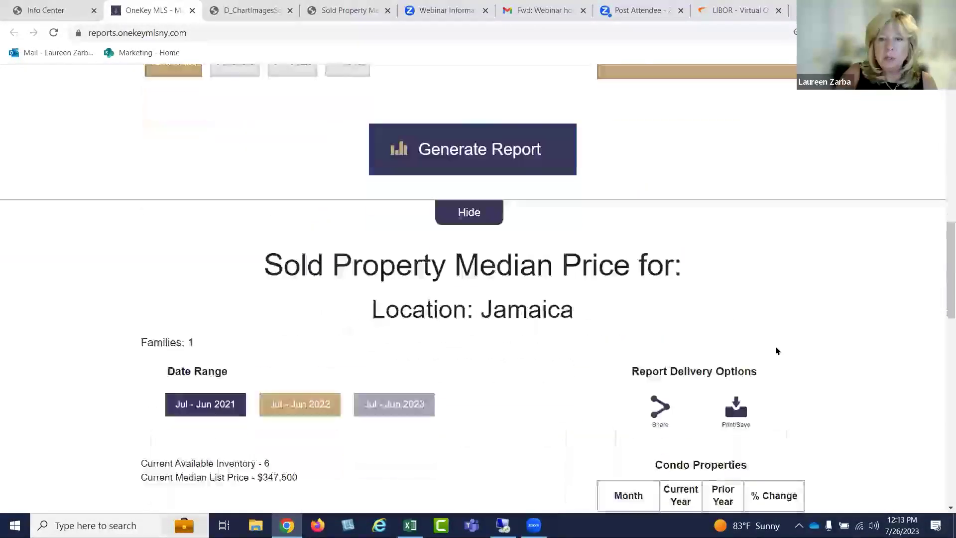
pyautogui.scroll(-4, 767, 390)
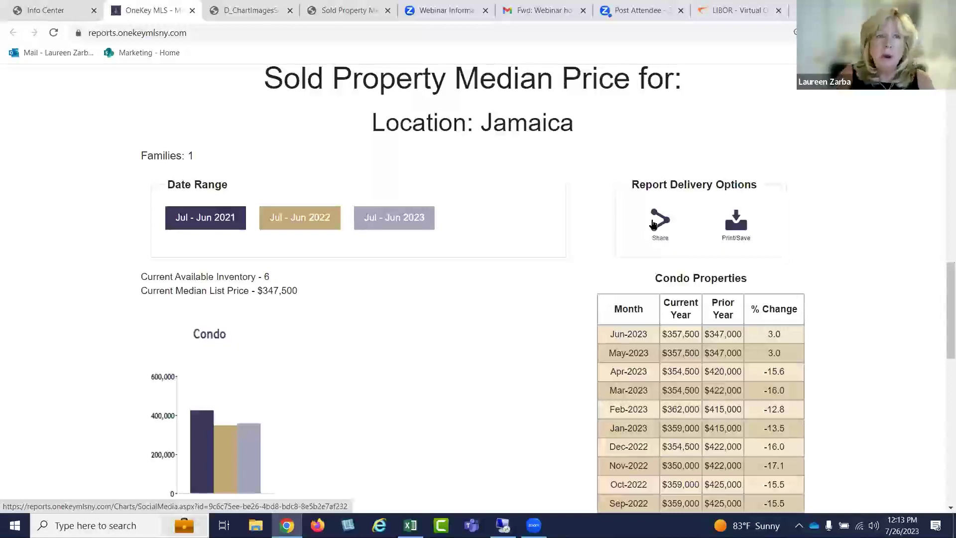
# Return to the Stratus Info Center home page and open the Listings menu
pyautogui.click(59, 10)
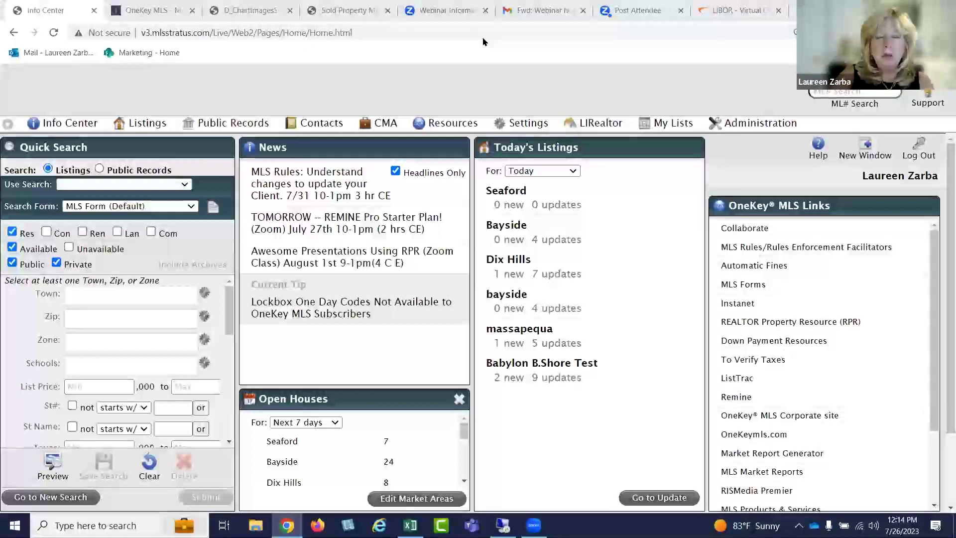
pyautogui.click(153, 124)
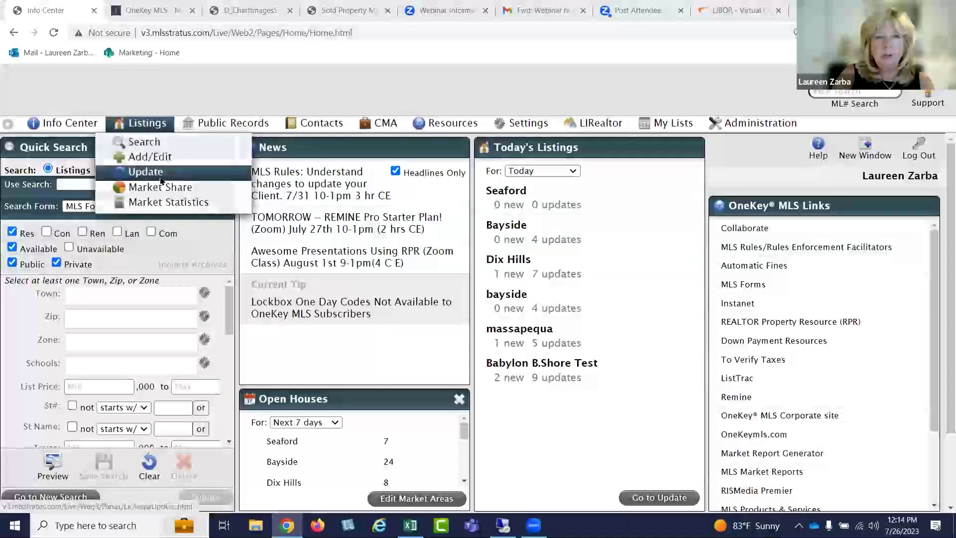
# Open Market Statistics and choose Massapequa as the town, typing 'massa' to find it
pyautogui.click(192, 205)
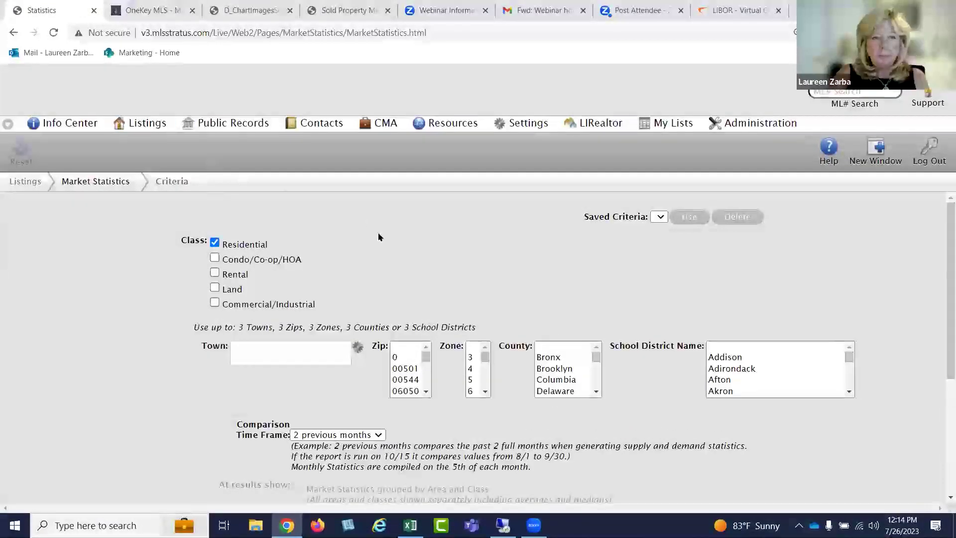
pyautogui.scroll(-1, 380, 235)
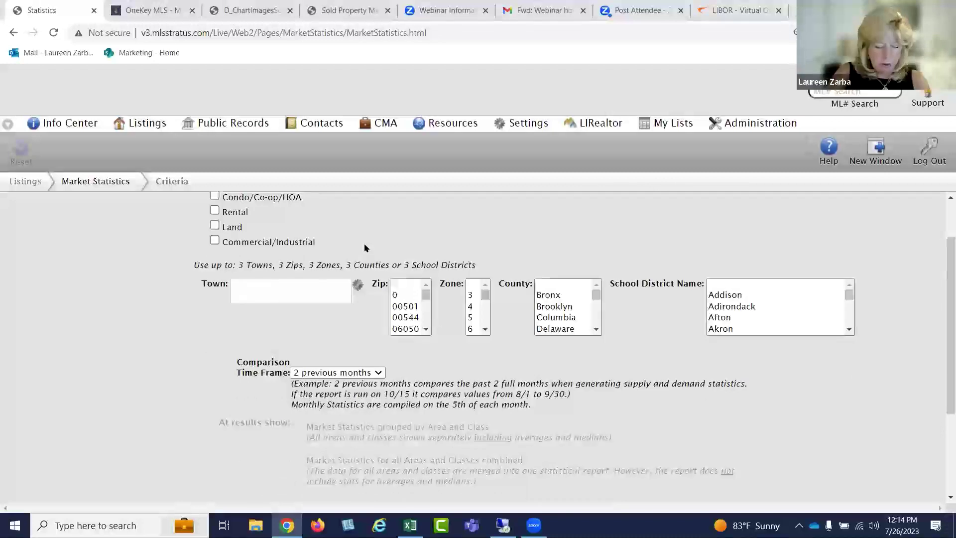
pyautogui.click(283, 289)
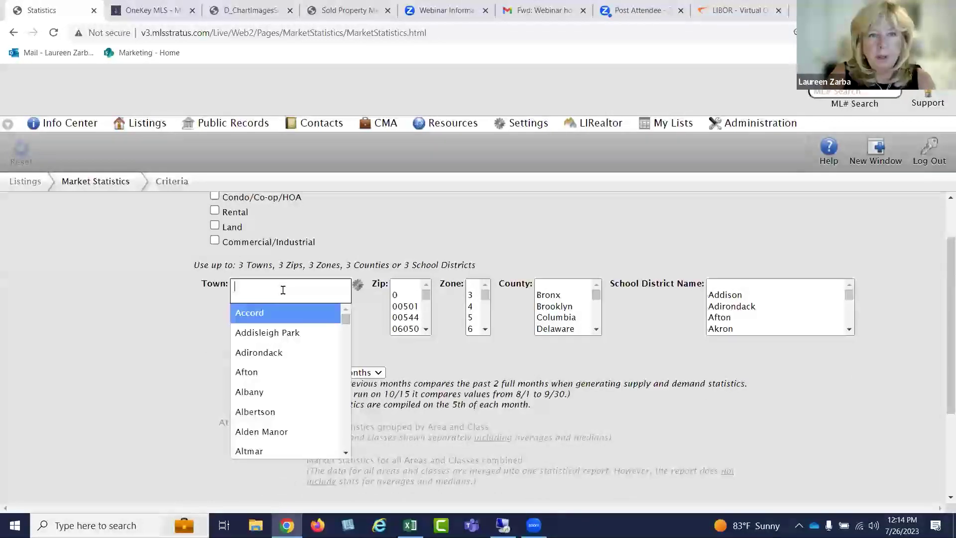
pyautogui.write('mass')
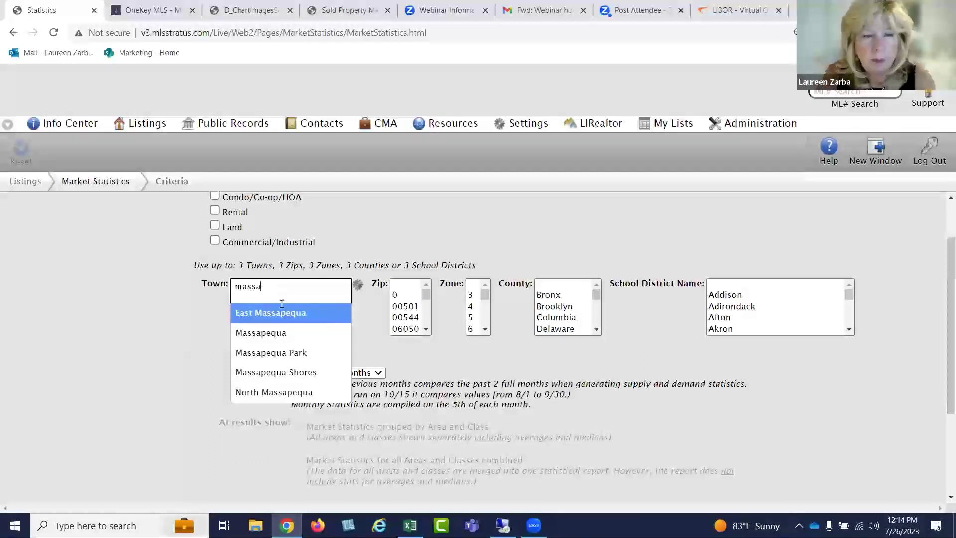
pyautogui.write('a')
pyautogui.click(288, 333)
pyautogui.scroll(-3, 383, 326)
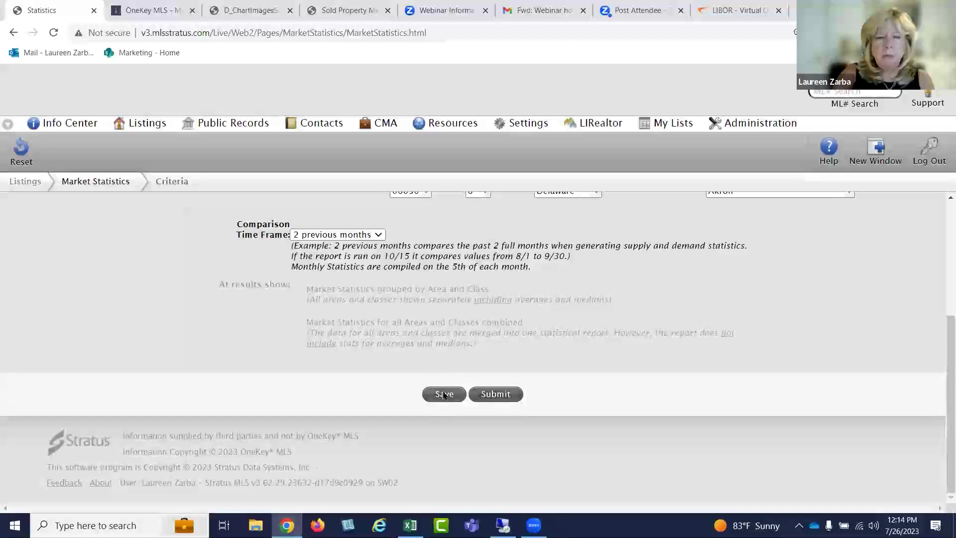
# Submit the Massapequa residential statistics and open the Absorption Time explanatory note
pyautogui.click(492, 395)
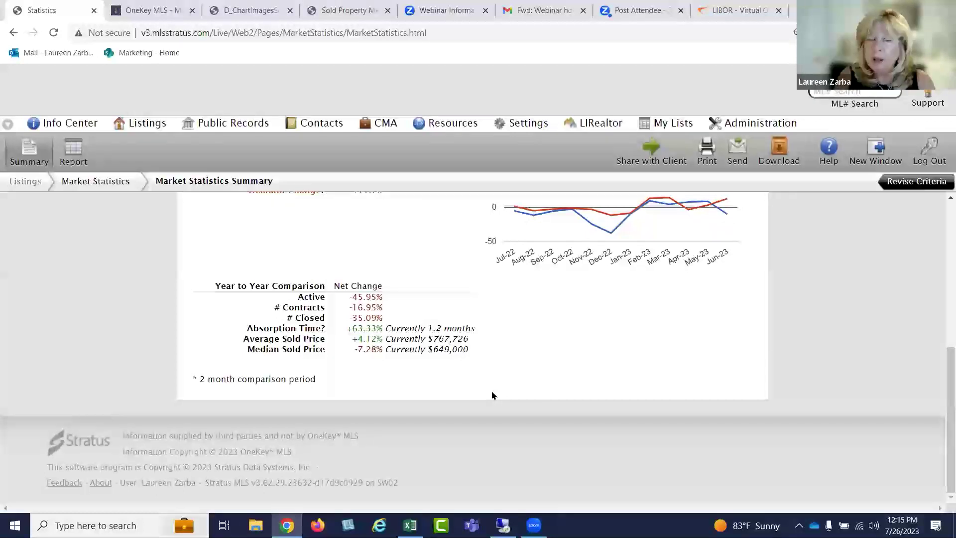
pyautogui.scroll(10, 452, 240)
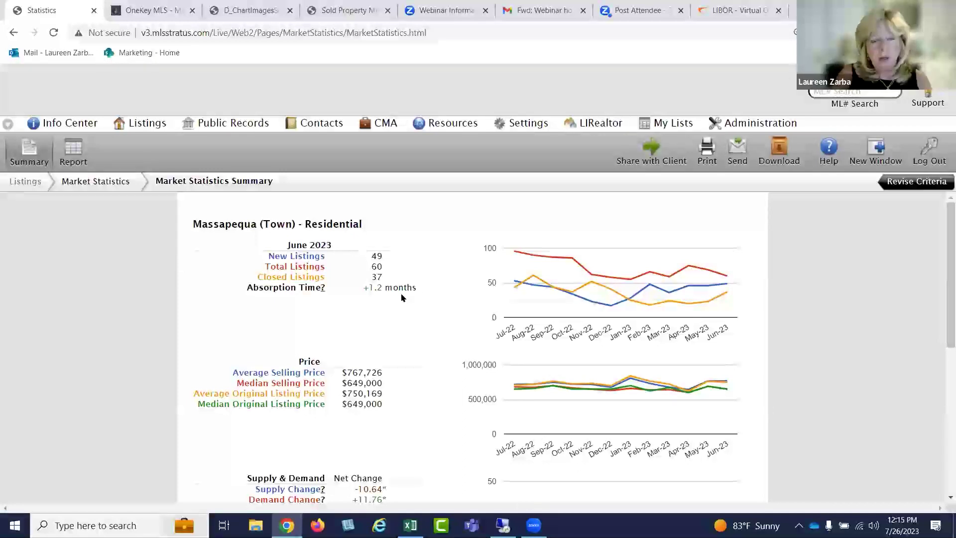
pyautogui.click(322, 289)
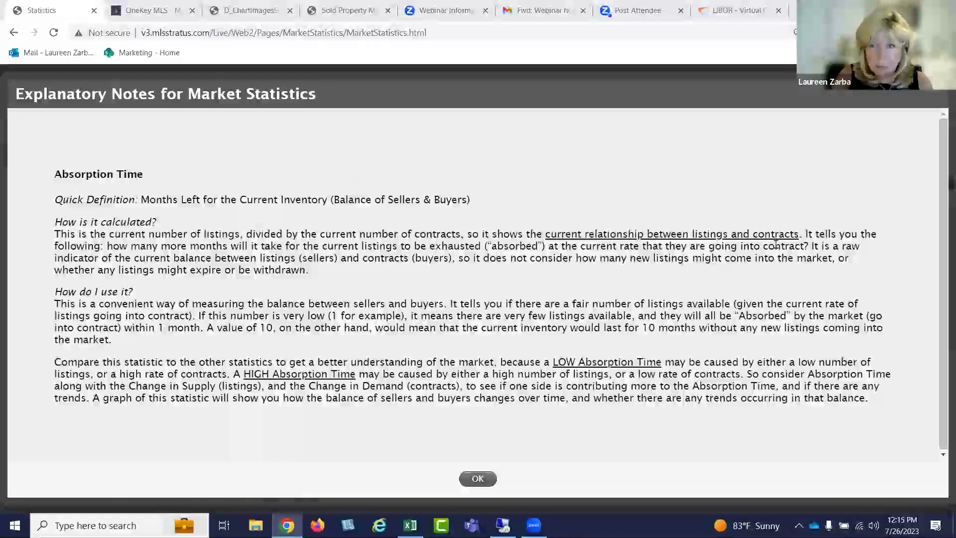
# Glance at the report generator tab, then close the Absorption Time note with OK
pyautogui.click(144, 11)
pyautogui.click(61, 11)
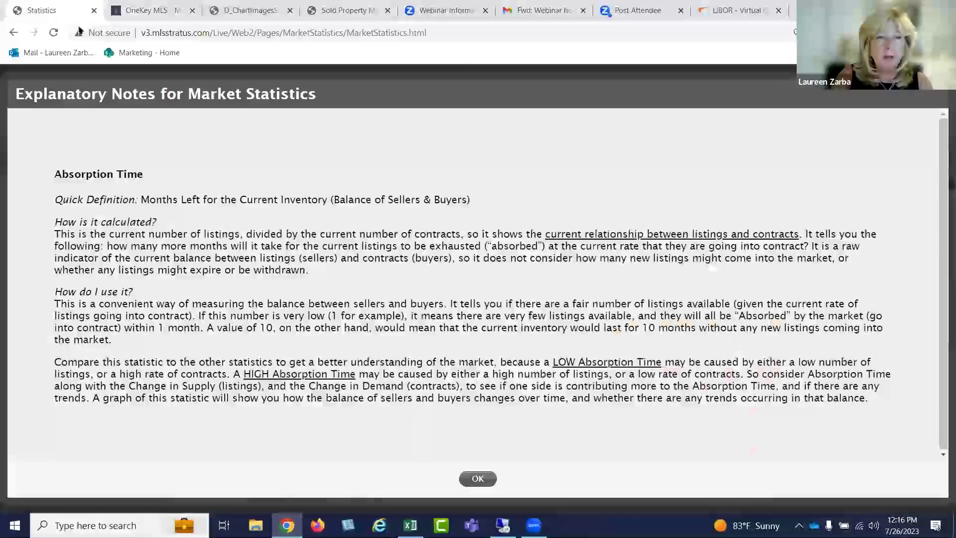
pyautogui.click(478, 479)
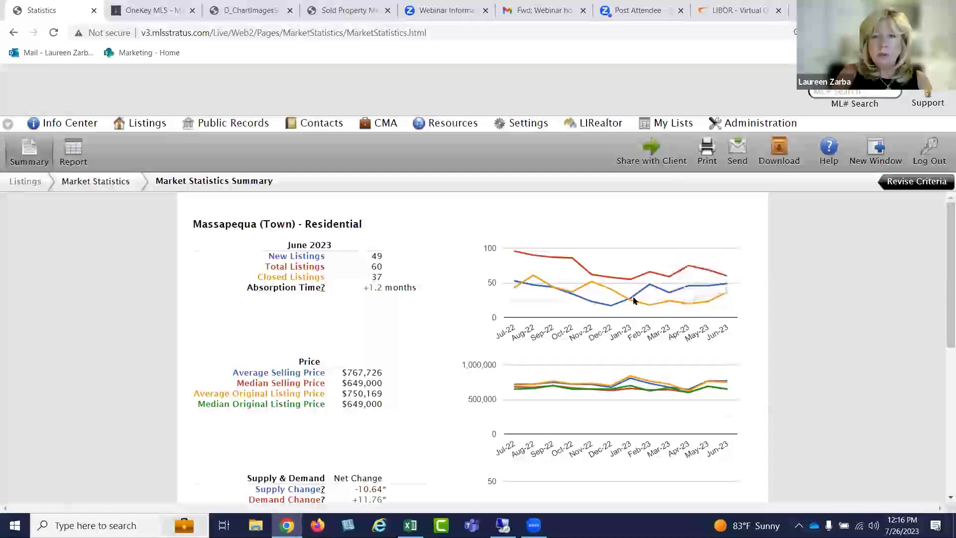
pyautogui.scroll(-1, 479, 300)
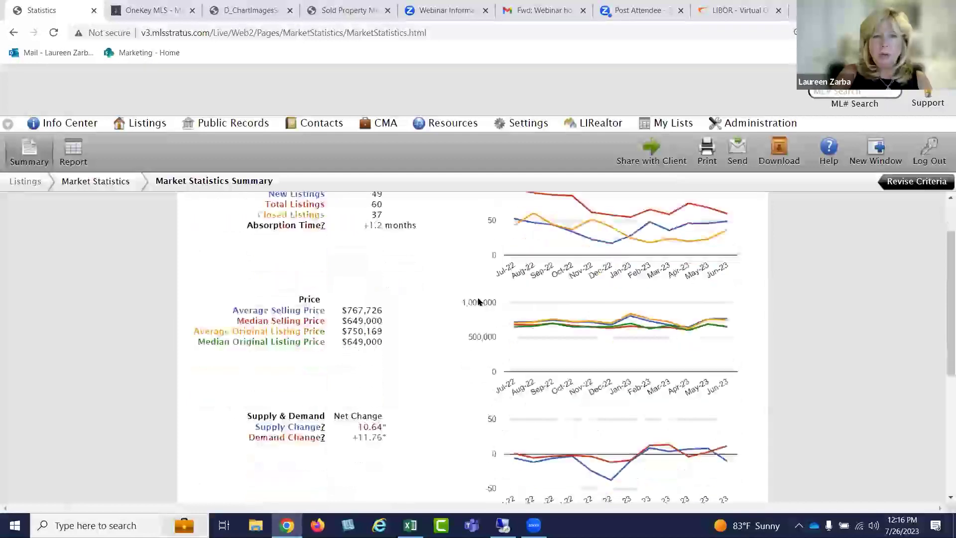
pyautogui.scroll(-1, 478, 302)
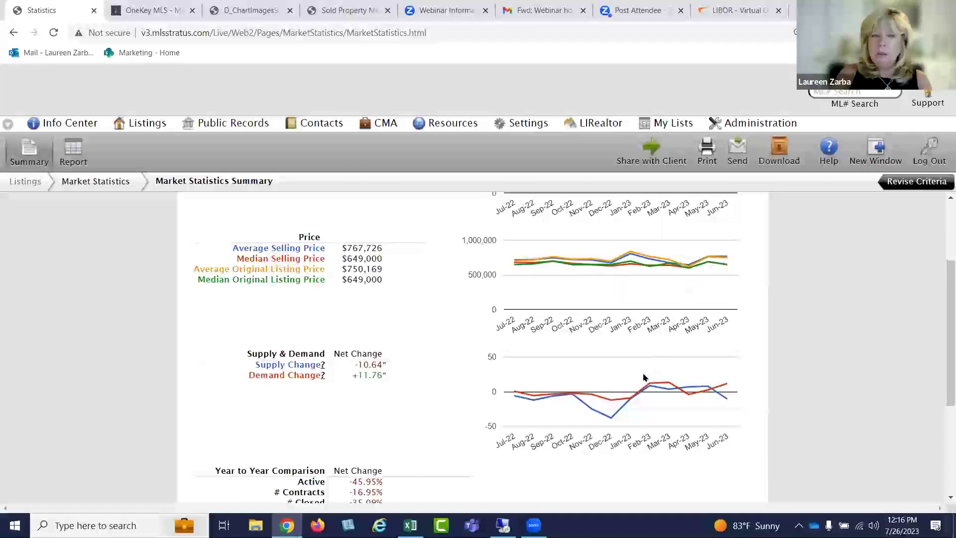
pyautogui.scroll(-2, 742, 357)
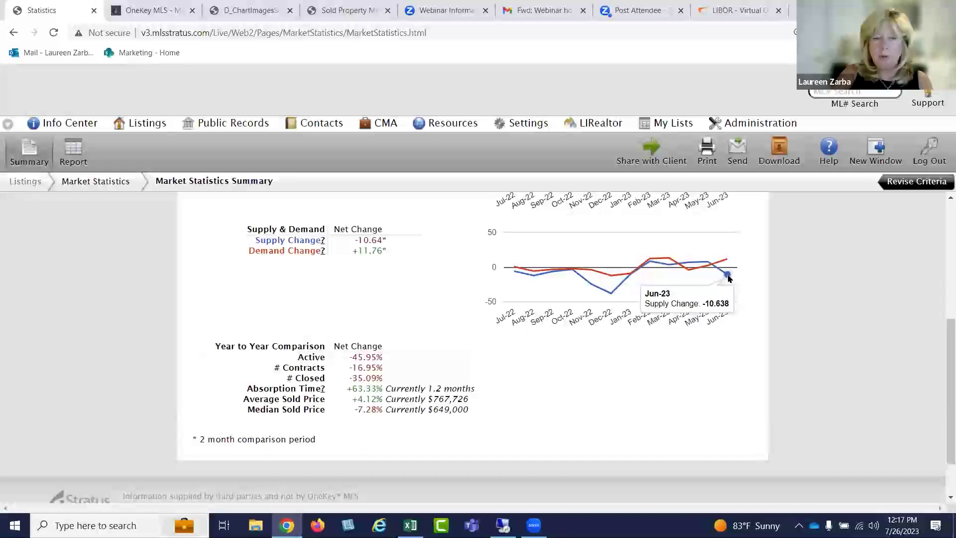
pyautogui.scroll(1, 728, 279)
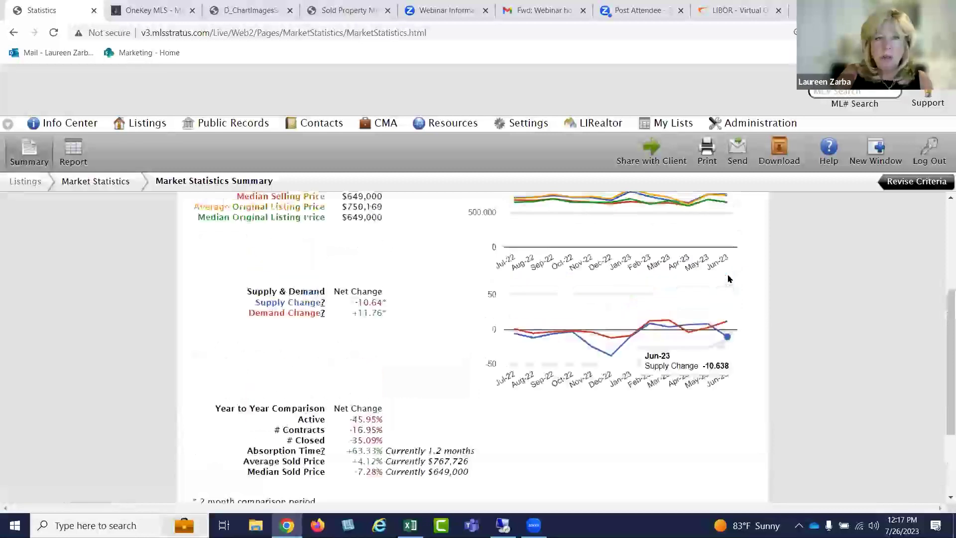
pyautogui.scroll(-2, 647, 337)
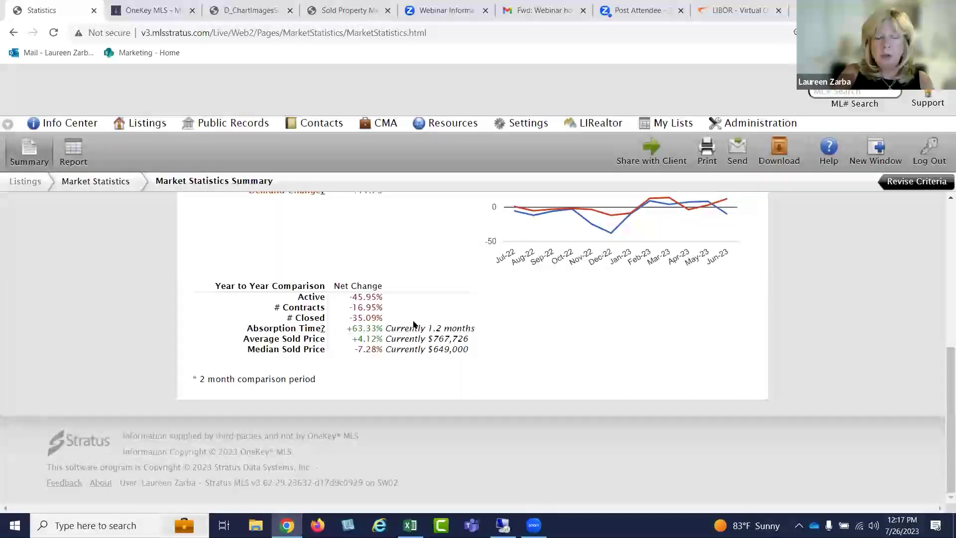
pyautogui.scroll(6, 413, 324)
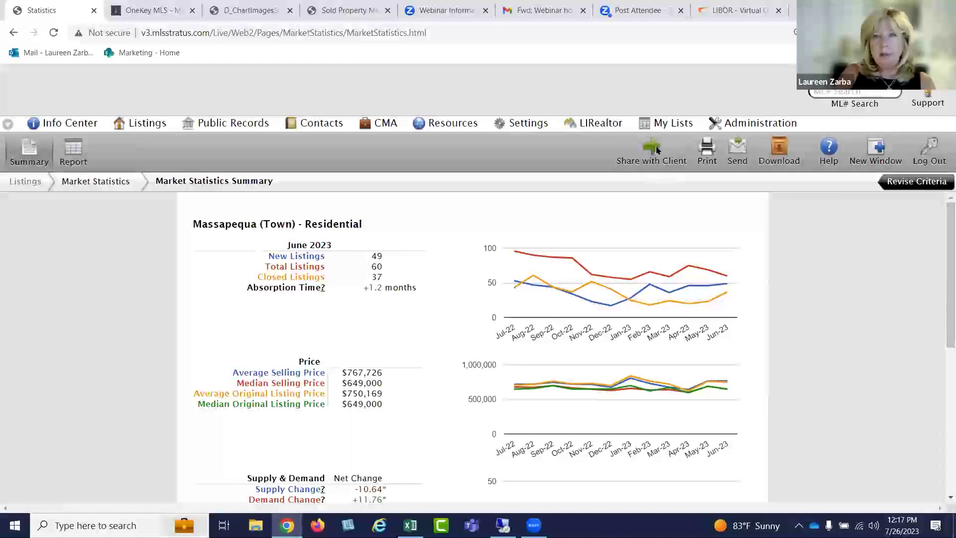
pyautogui.click(707, 147)
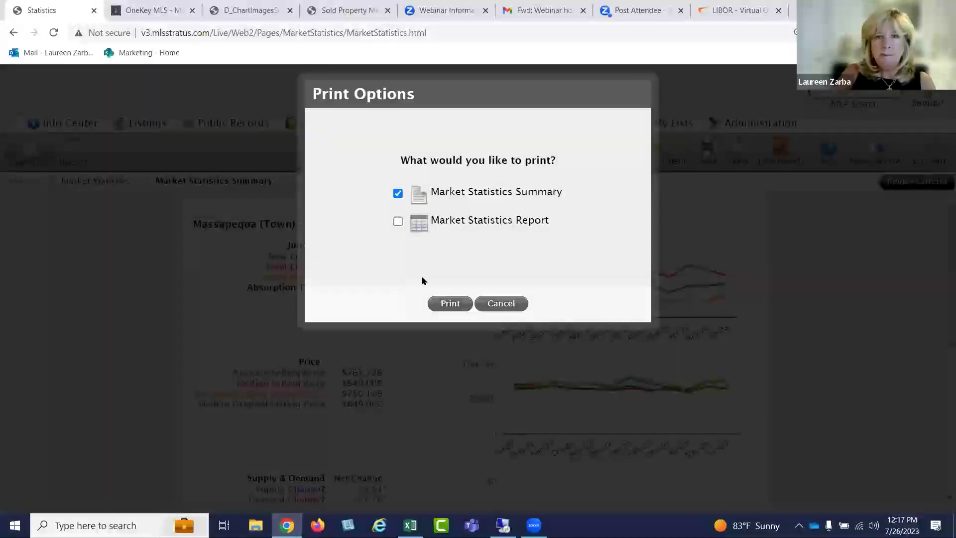
pyautogui.click(436, 304)
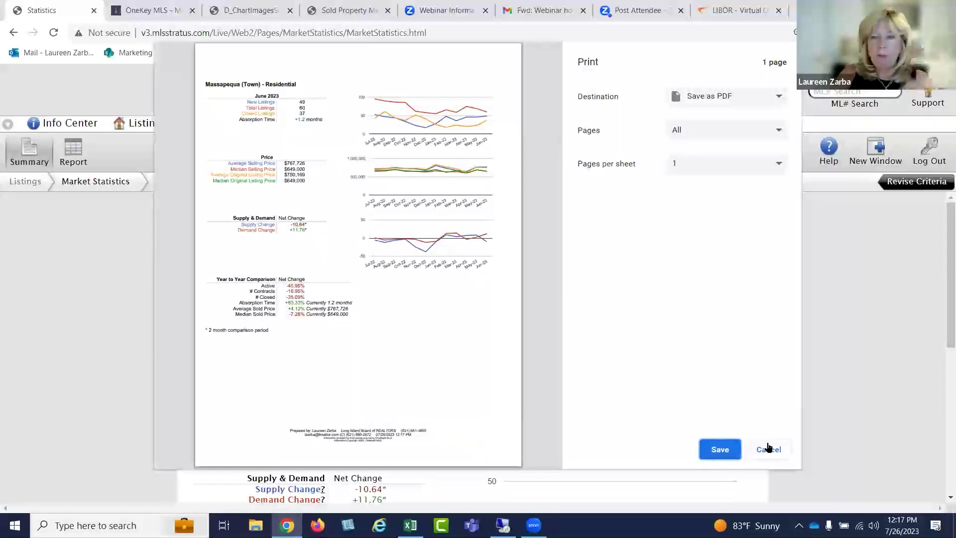
pyautogui.click(767, 449)
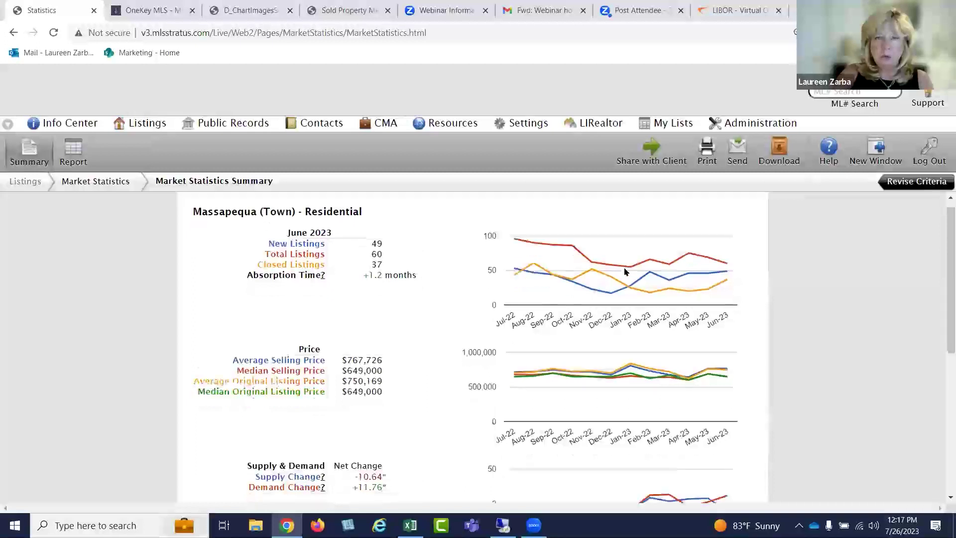
# Show the Massapequa month-by-month statistics report table and bring up its Download dialog
pyautogui.scroll(-5, 637, 279)
pyautogui.scroll(5, 656, 294)
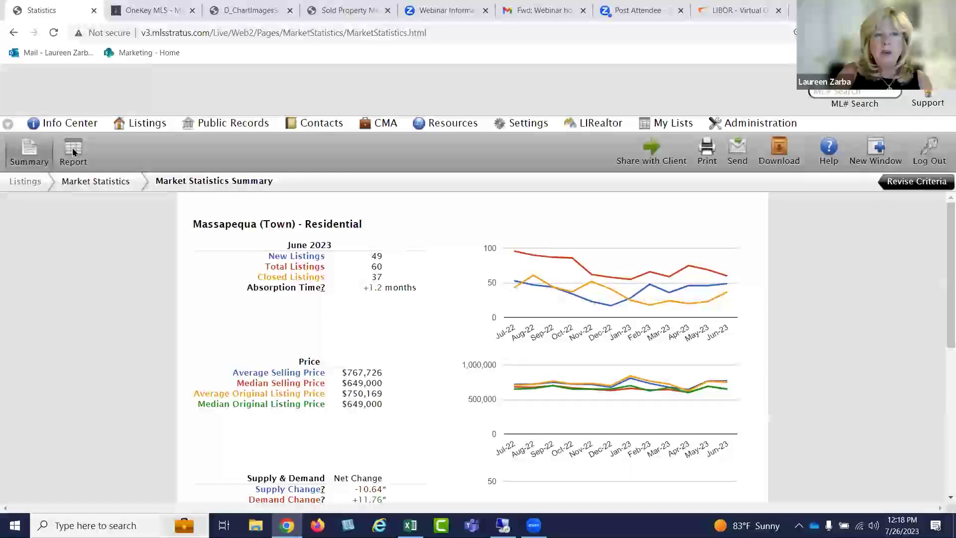
pyautogui.click(73, 151)
pyautogui.click(42, 155)
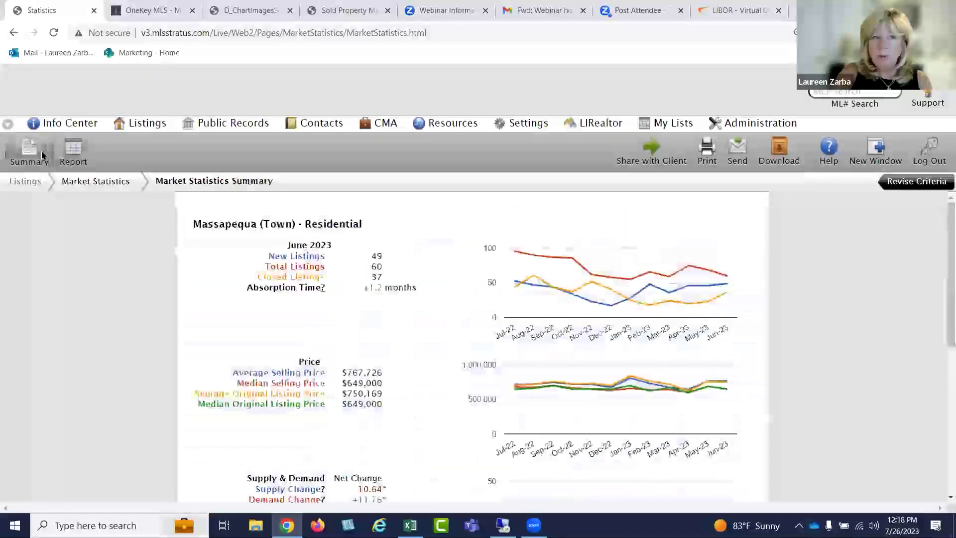
pyautogui.click(68, 155)
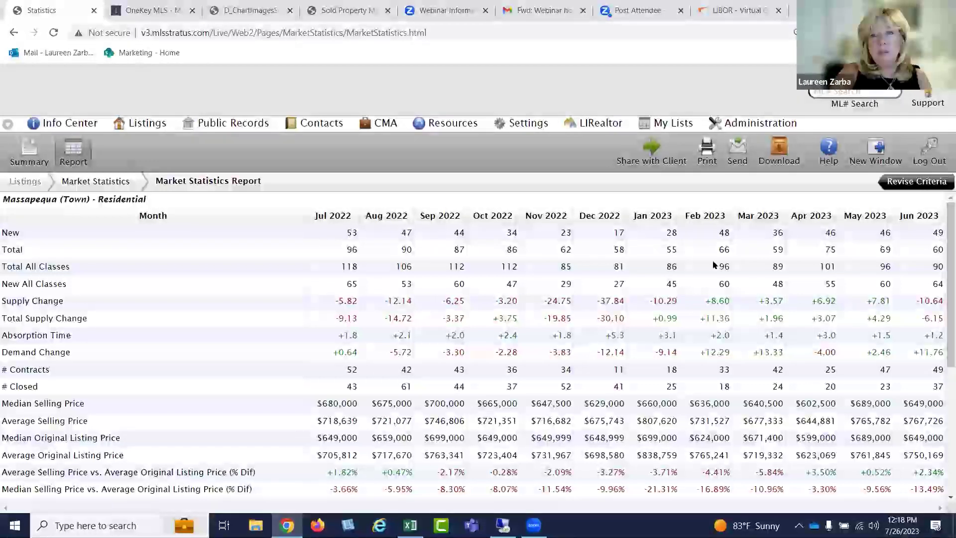
pyautogui.click(775, 148)
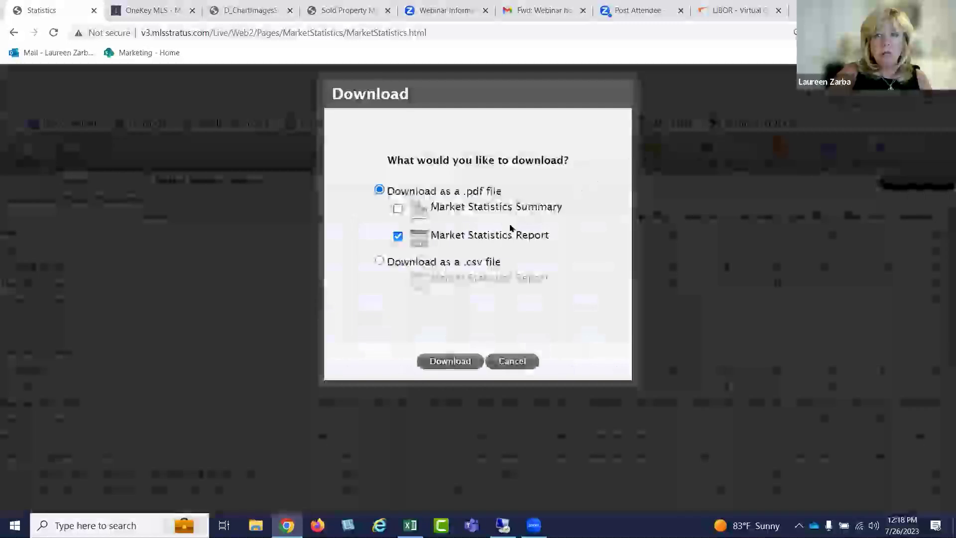
# Pick csv, then cancel the download and switch to the statistics Summary view with charts
pyautogui.click(459, 265)
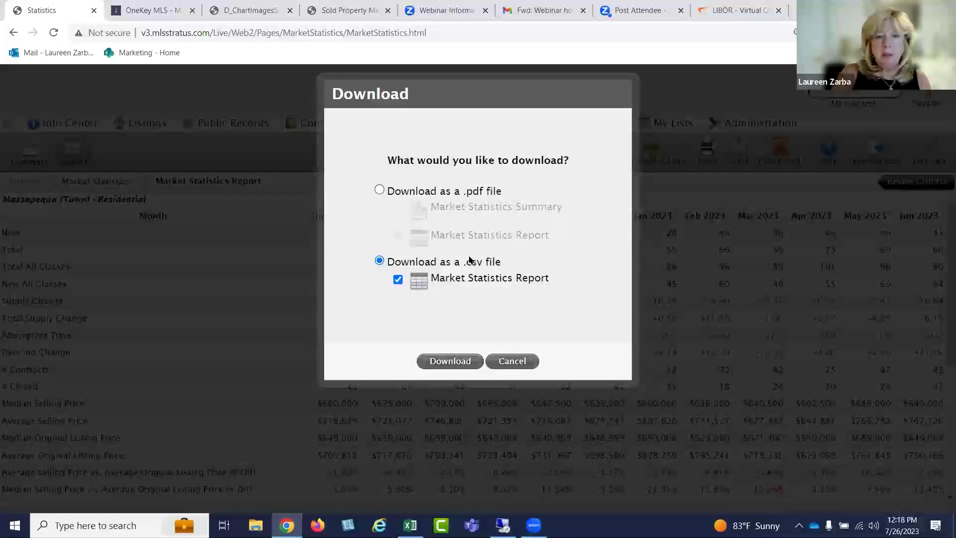
pyautogui.click(520, 365)
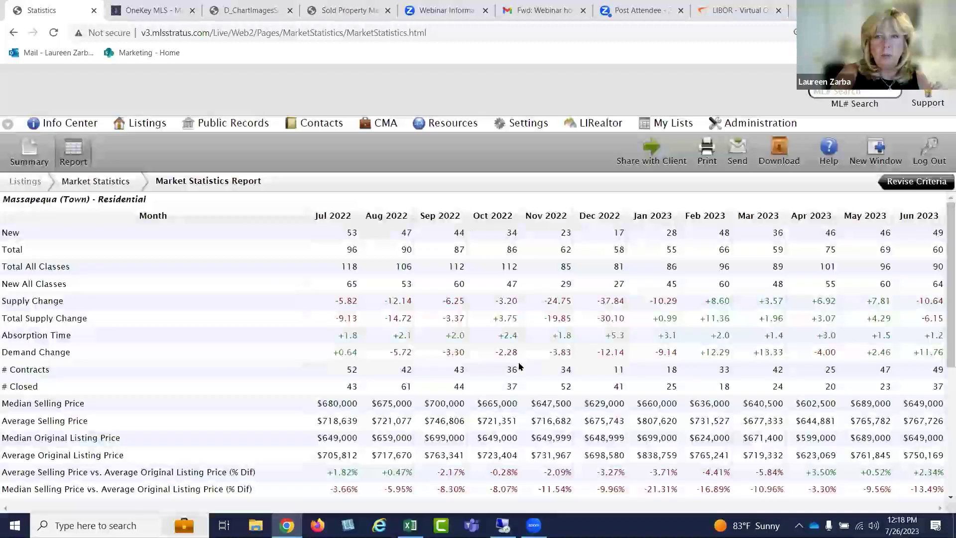
pyautogui.click(34, 155)
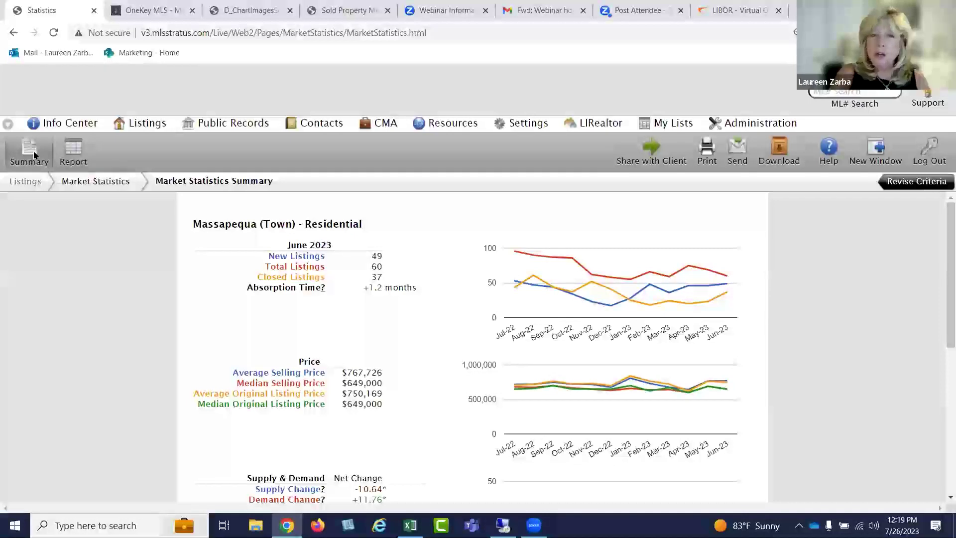
# Start a new Market Statistics search and choose Babylon as the town
pyautogui.click(144, 125)
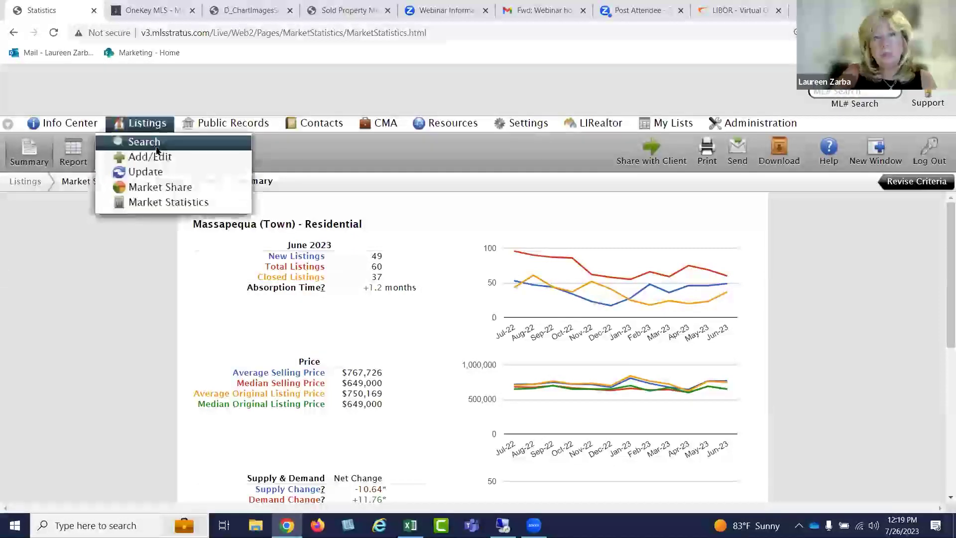
pyautogui.click(159, 156)
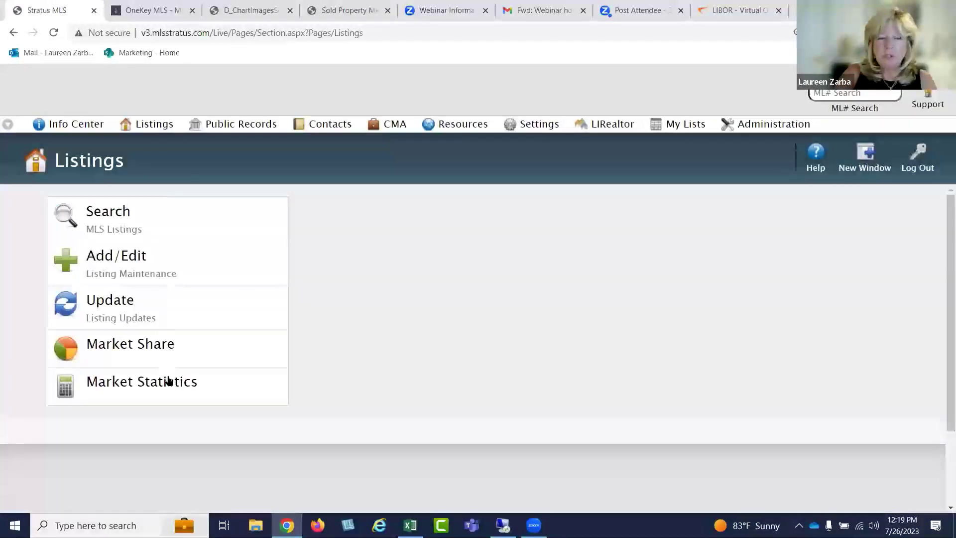
pyautogui.click(168, 381)
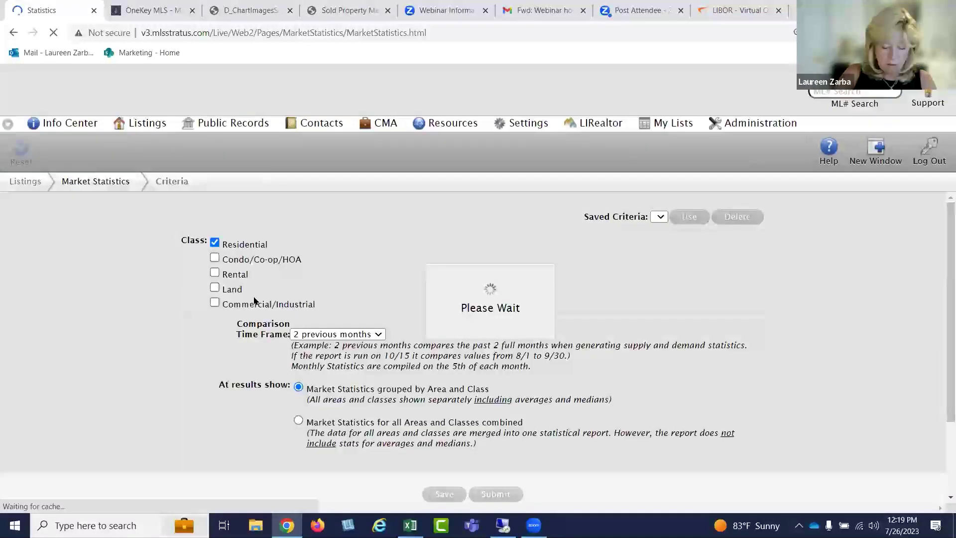
pyautogui.click(276, 351)
pyautogui.write('b')
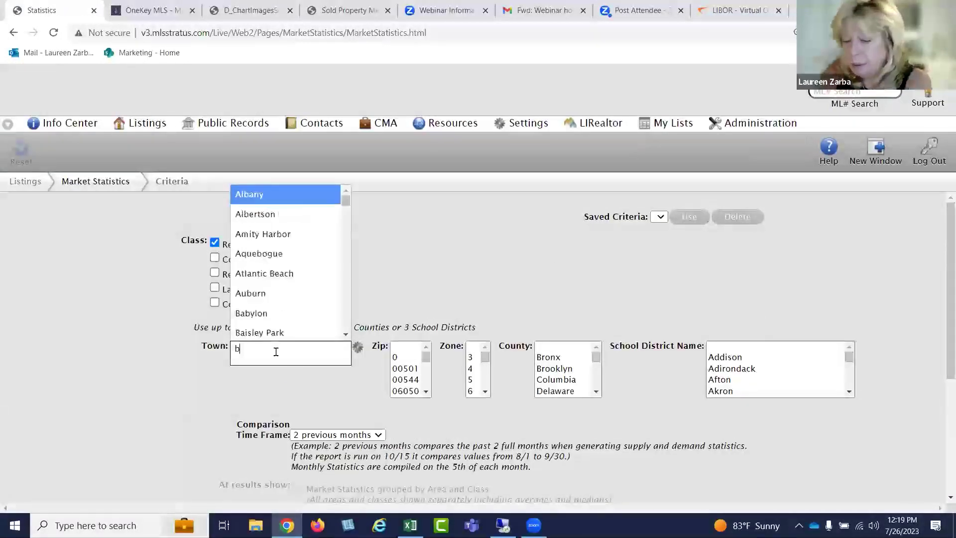
pyautogui.write('abyl')
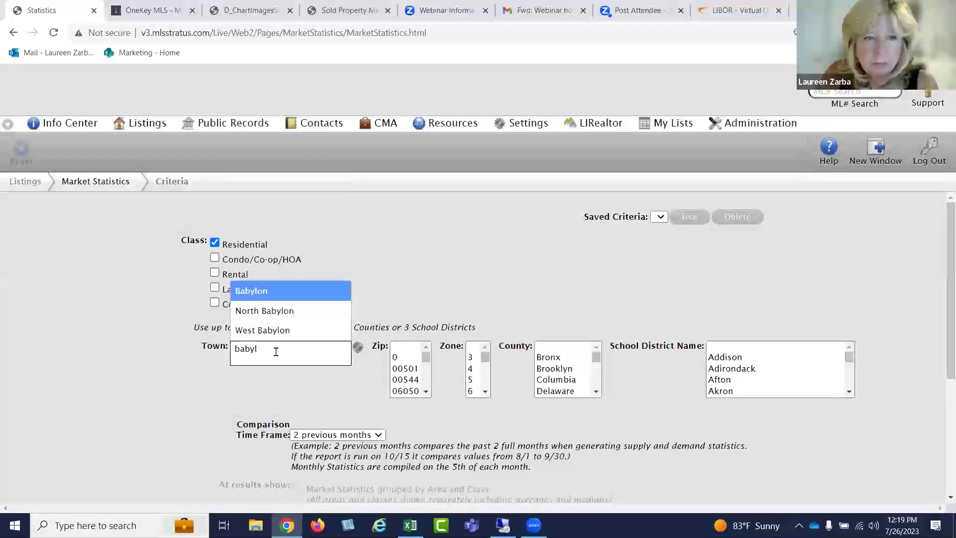
pyautogui.click(288, 287)
pyautogui.click(278, 347)
pyautogui.write('ba')
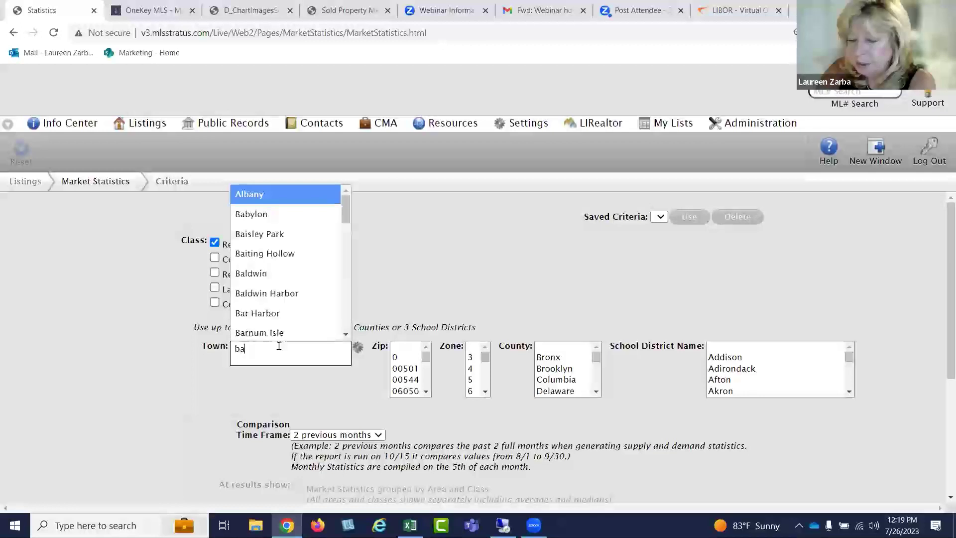
pyautogui.write('b')
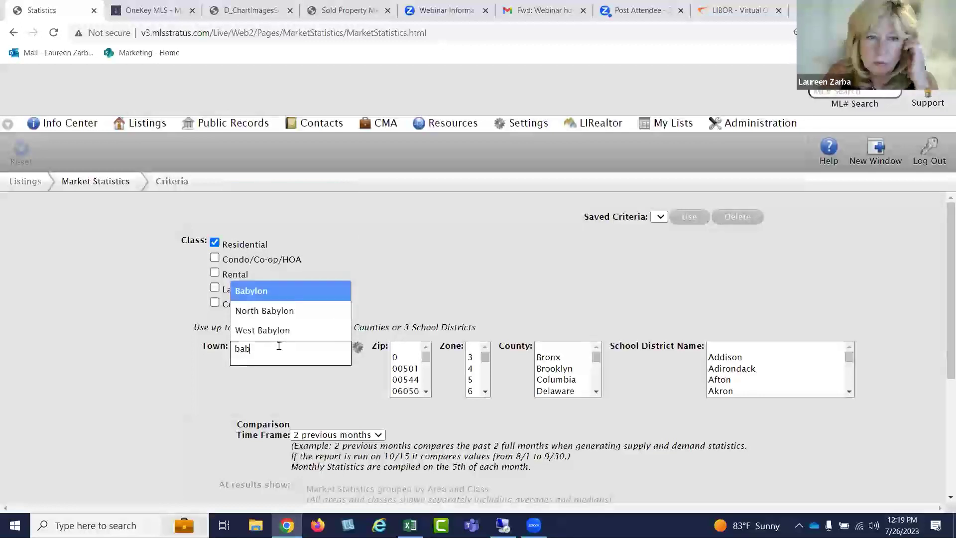
pyautogui.click(268, 294)
# Close the Select Towns list unchanged and submit the Babylon residential statistics search
pyautogui.click(358, 347)
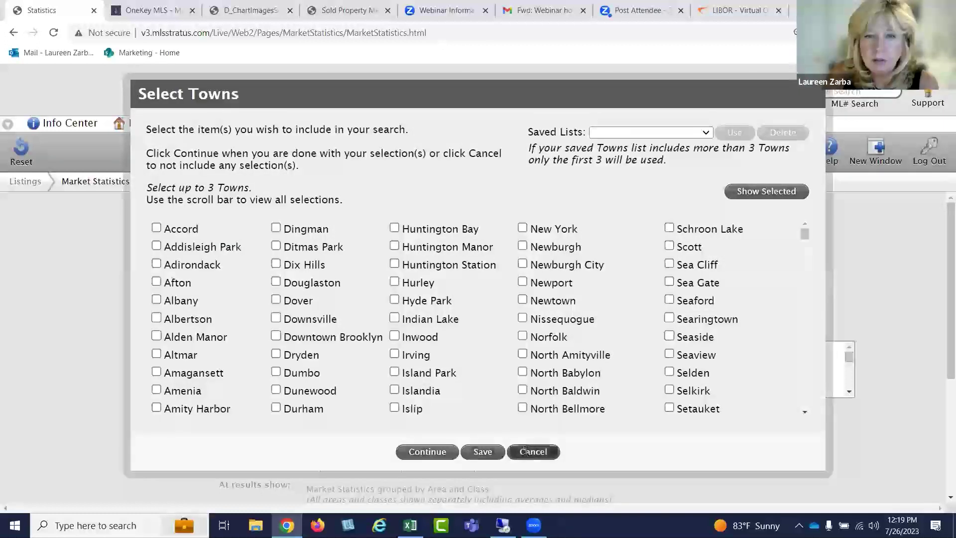
pyautogui.click(533, 451)
pyautogui.scroll(-3, 348, 388)
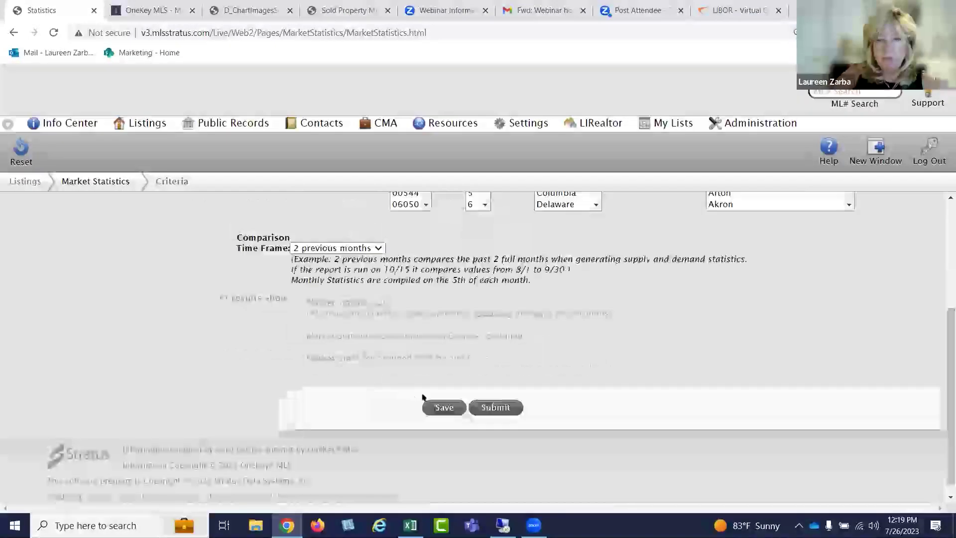
pyautogui.click(495, 407)
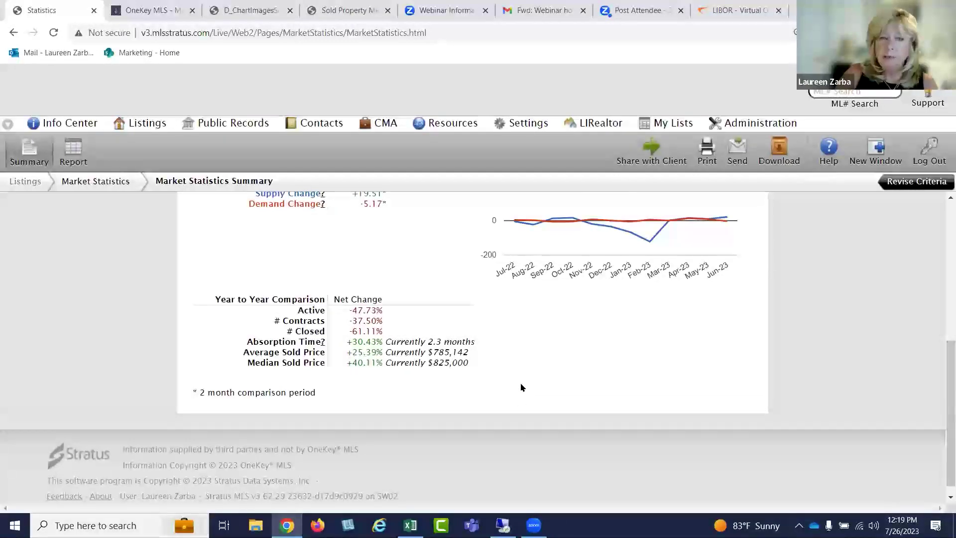
# Review the Babylon summary charts, then show the Jul 2022–Jun 2023 monthly report table
pyautogui.scroll(6, 521, 387)
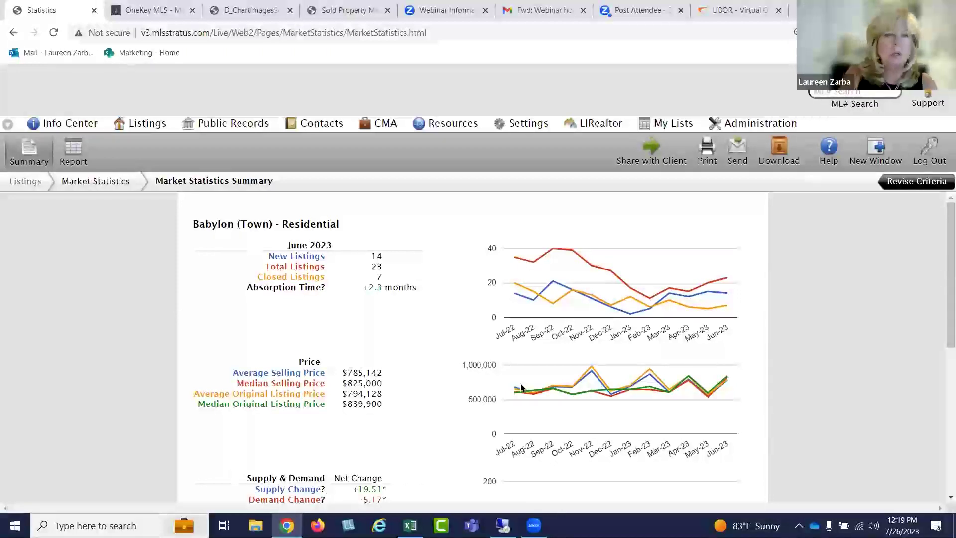
pyautogui.scroll(-1, 449, 360)
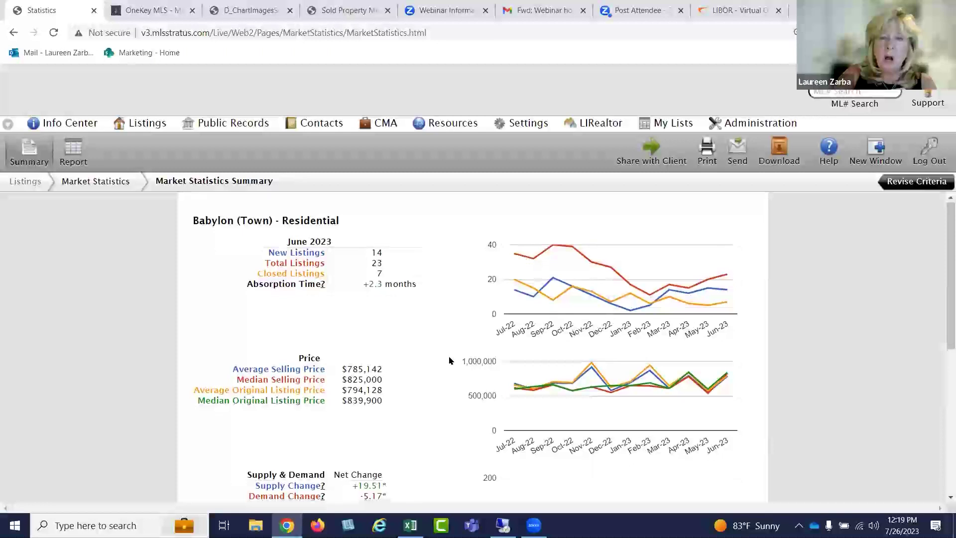
pyautogui.scroll(-4, 449, 361)
pyautogui.scroll(4, 448, 359)
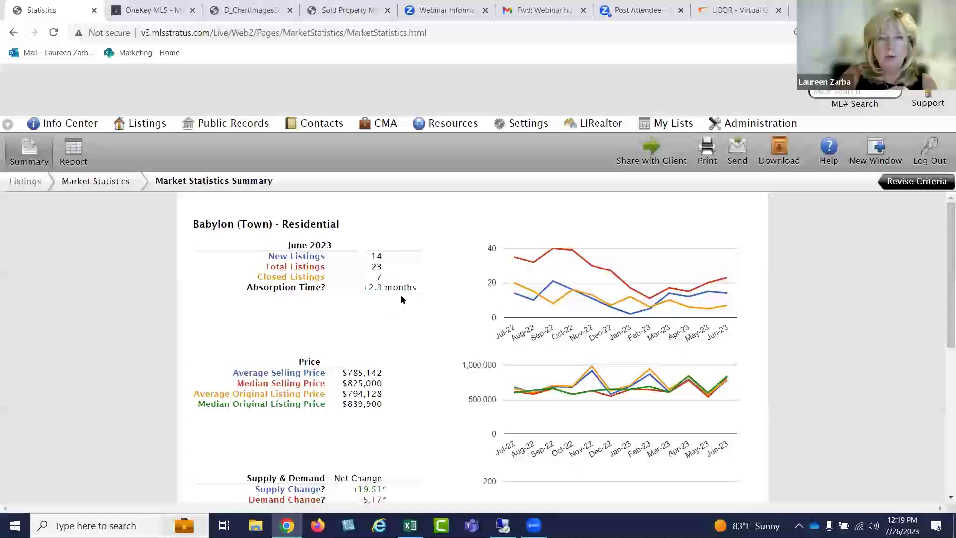
pyautogui.scroll(-5, 400, 300)
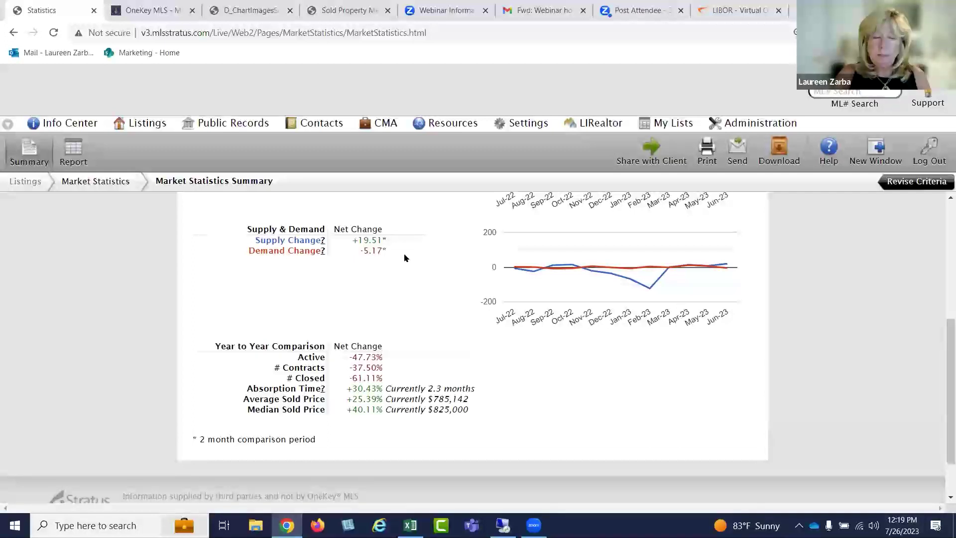
pyautogui.scroll(5, 397, 286)
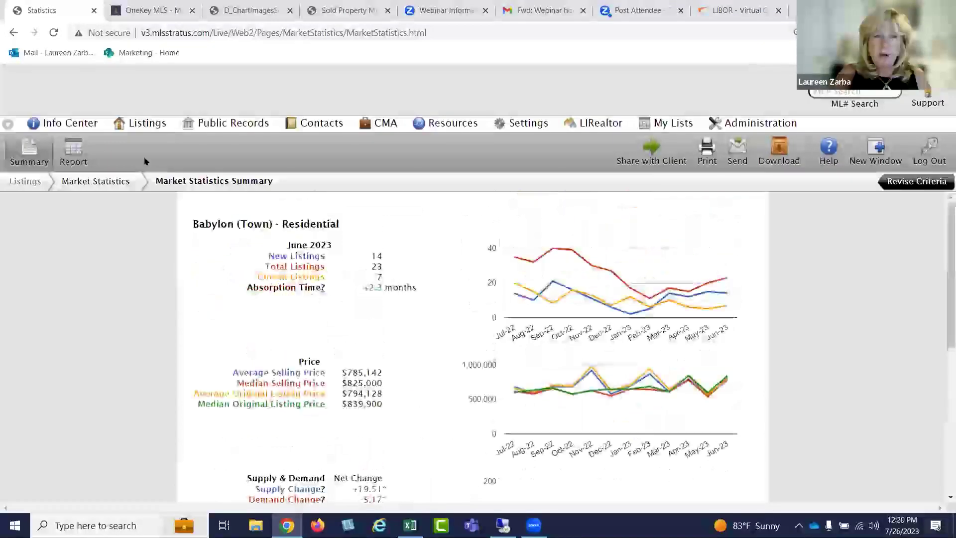
pyautogui.click(73, 150)
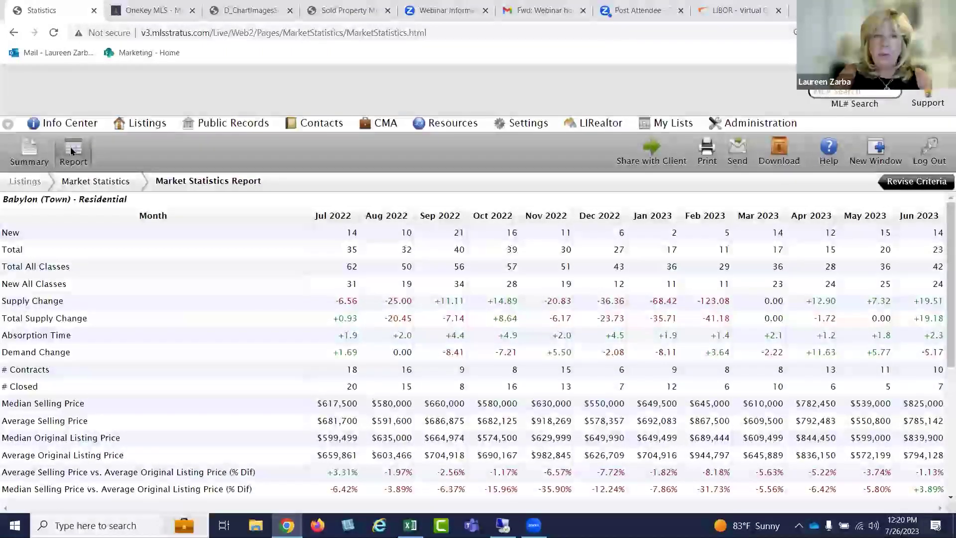
# Return to the Babylon summary charts, then go to the Listings section page
pyautogui.click(34, 149)
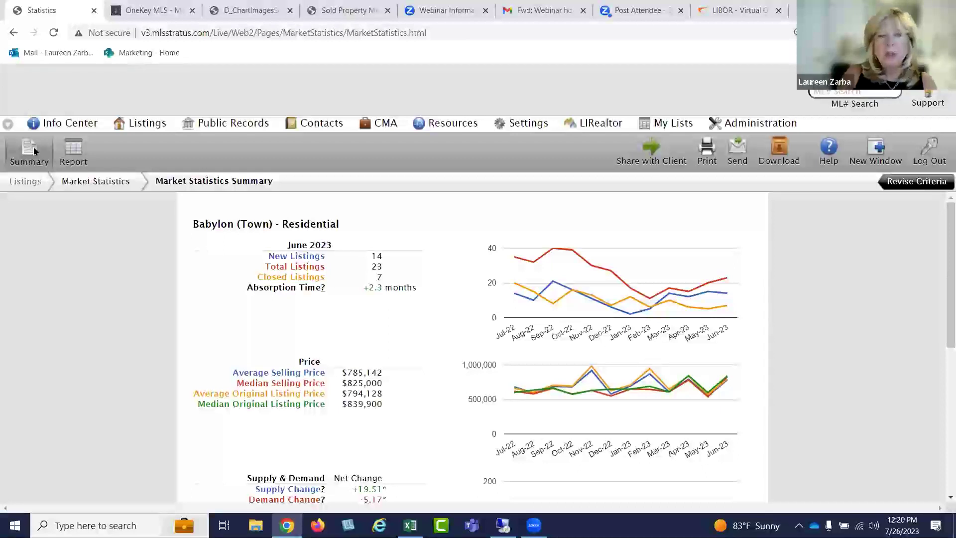
pyautogui.click(149, 125)
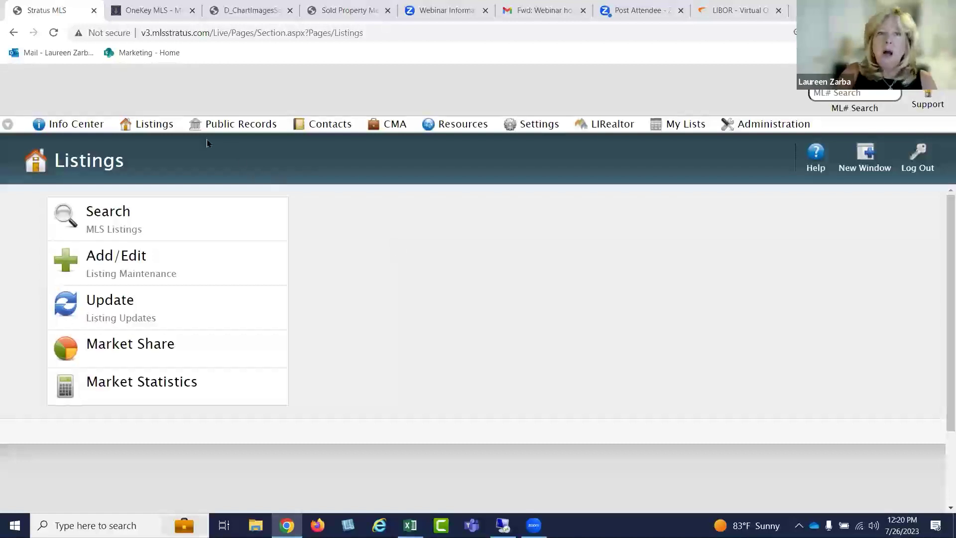
pyautogui.moveTo(165, 128)
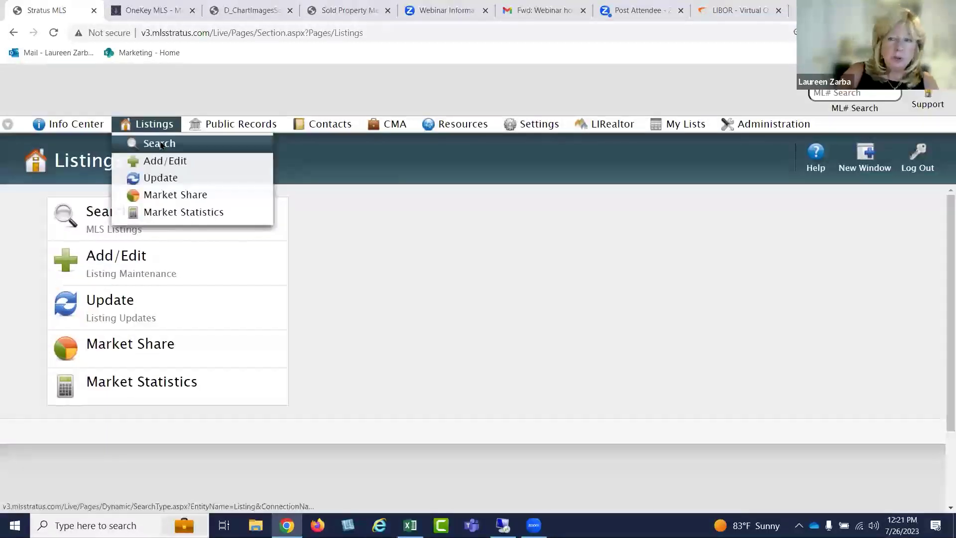
# Start a new Residential listing search with Available, Public and Private checked, and continue to criteria
pyautogui.click(160, 144)
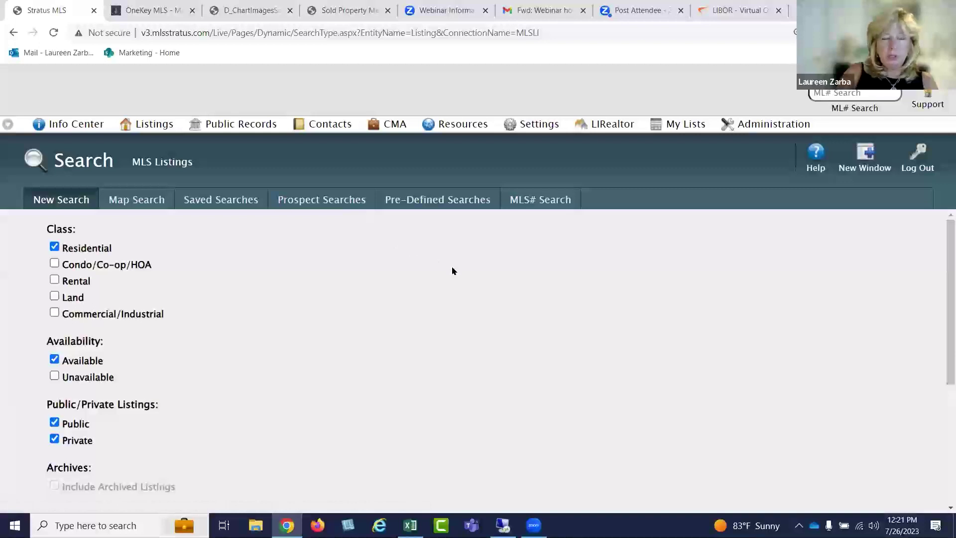
pyautogui.scroll(-3, 452, 271)
pyautogui.scroll(3, 452, 271)
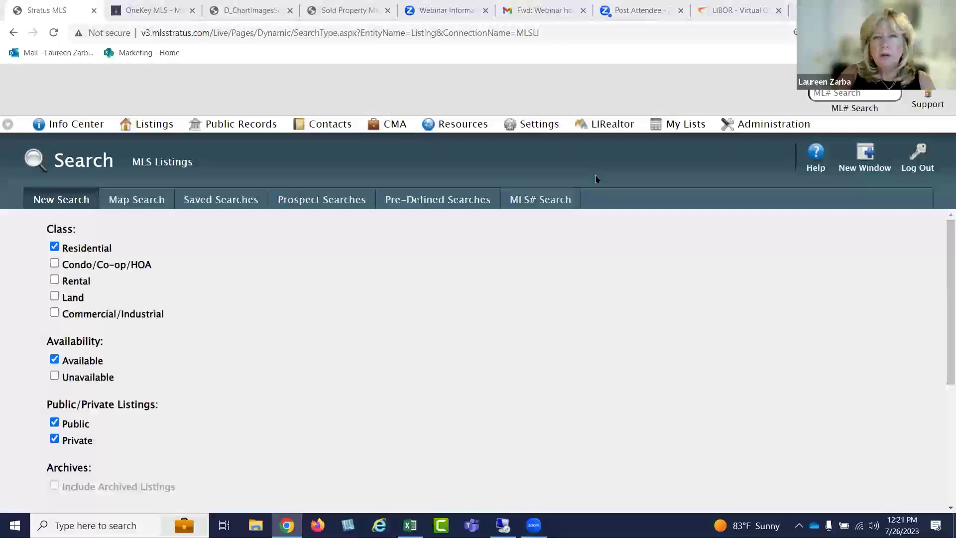
pyautogui.moveTo(337, 123)
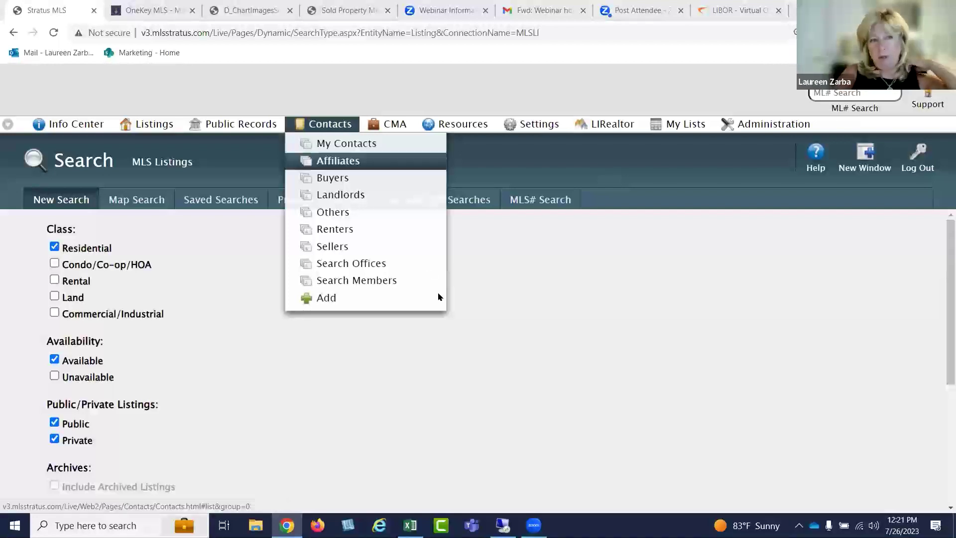
pyautogui.scroll(-1, 442, 350)
pyautogui.scroll(2, 441, 350)
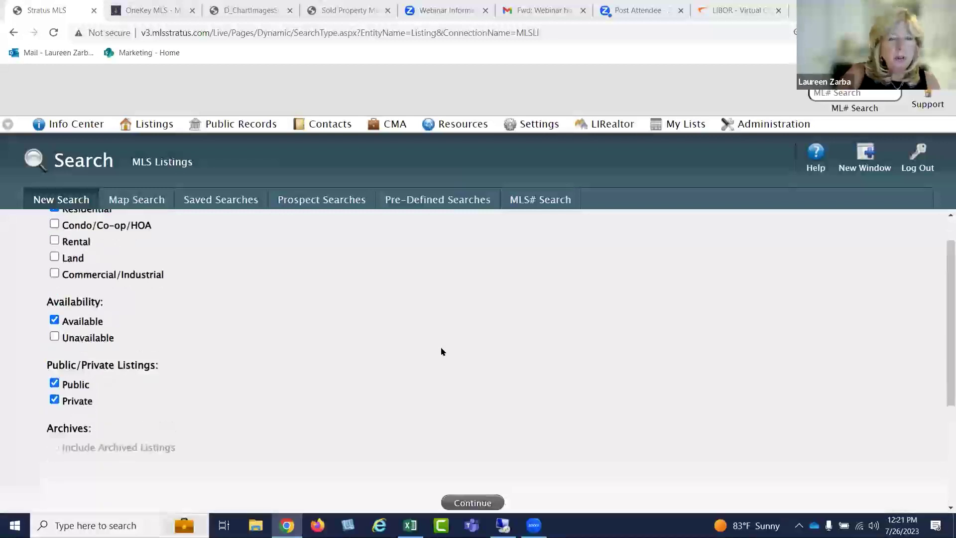
pyautogui.scroll(-1, 442, 351)
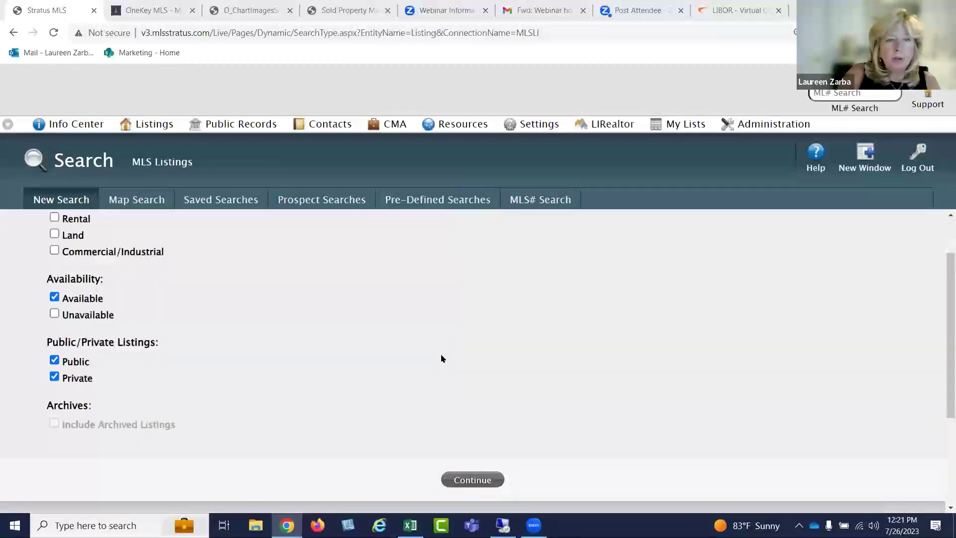
pyautogui.click(475, 479)
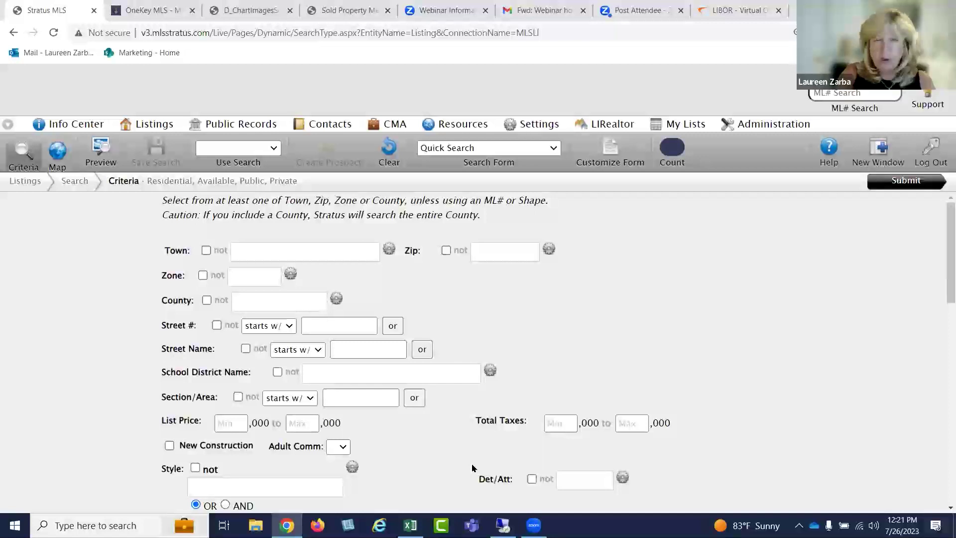
# Add Huntington as the Town criterion, giving 52 matches, and scroll to Last Status Change
pyautogui.click(254, 249)
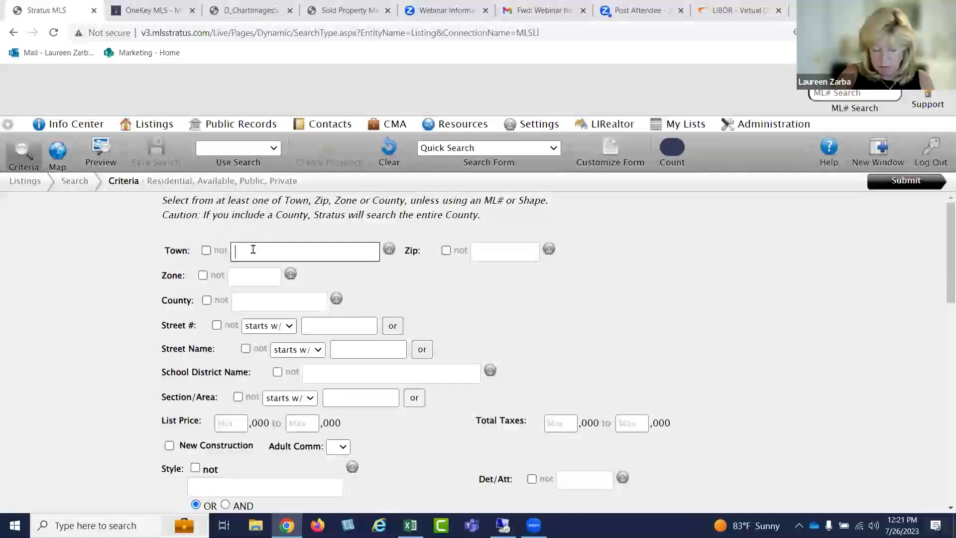
pyautogui.write('hu')
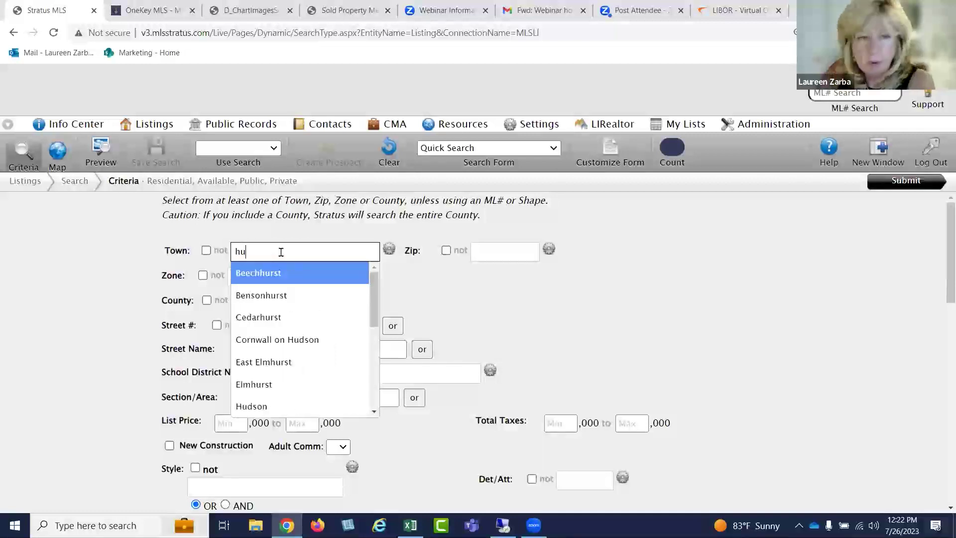
pyautogui.write('nt')
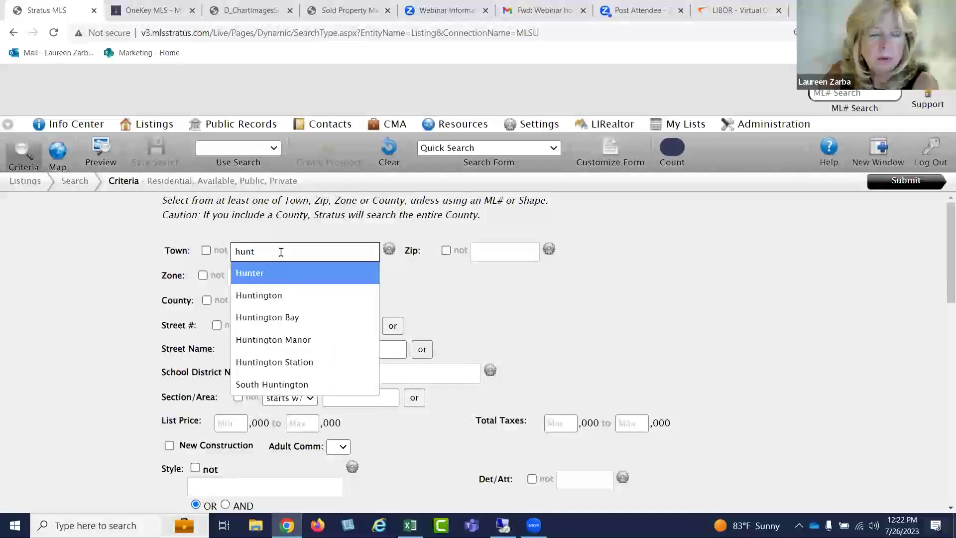
pyautogui.click(293, 295)
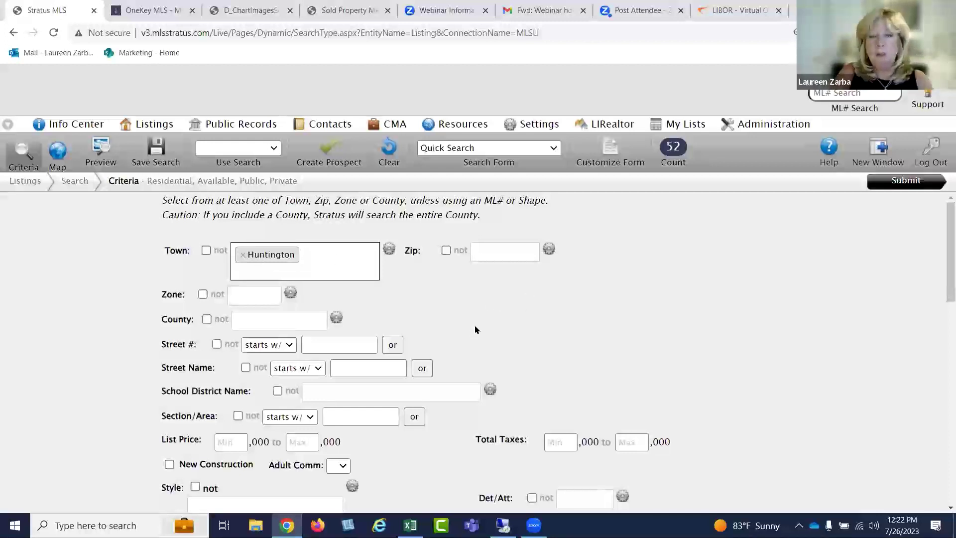
pyautogui.scroll(-10, 473, 333)
pyautogui.scroll(-10, 474, 331)
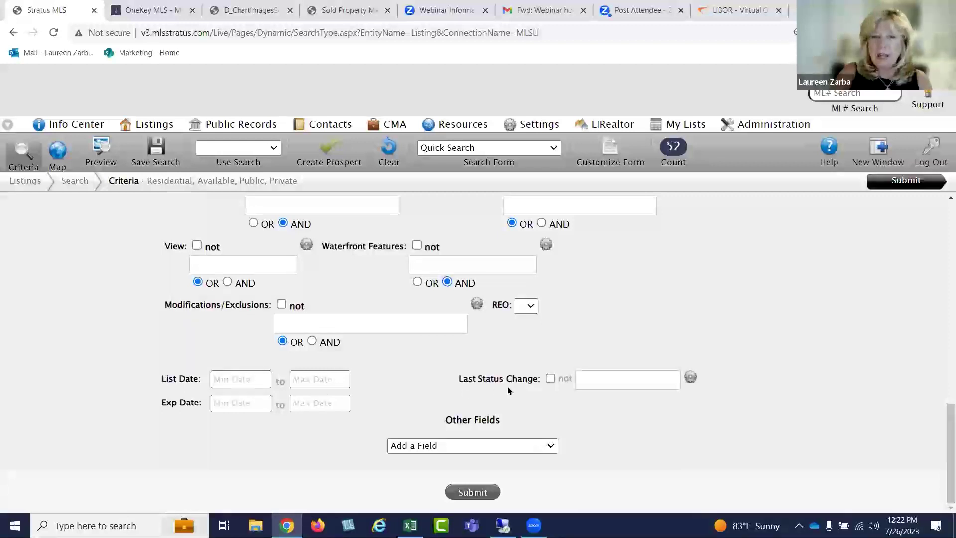
# Set Last Status Change to Price Change, reducing the count to 18
pyautogui.click(587, 378)
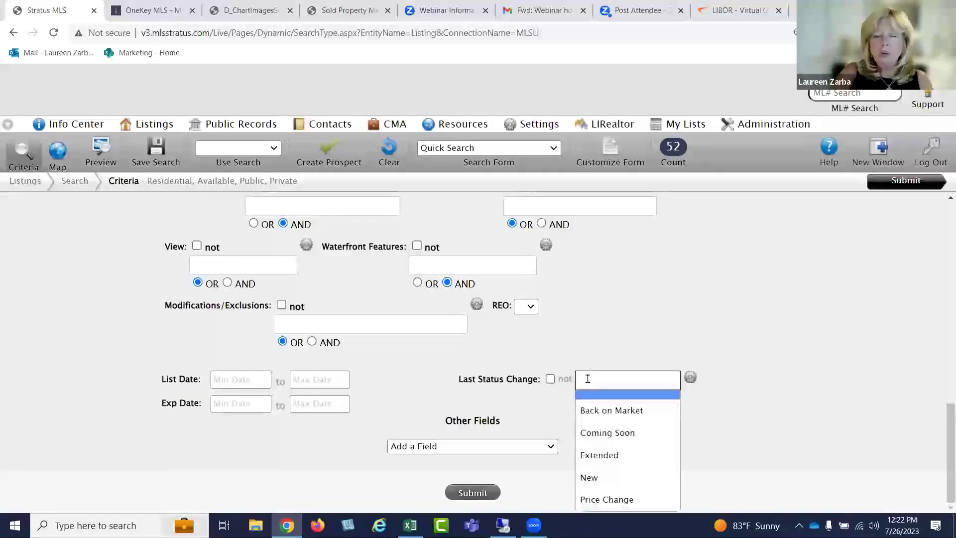
pyautogui.click(608, 498)
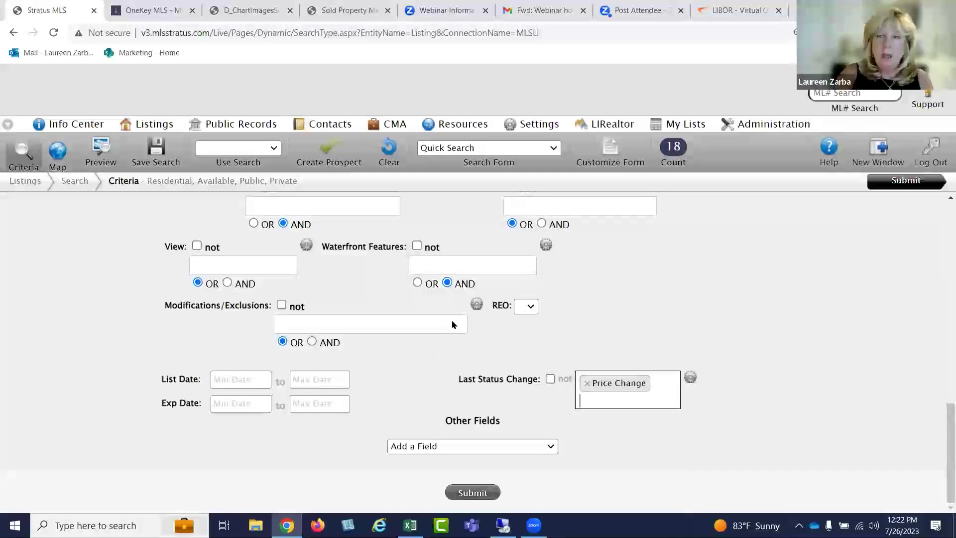
pyautogui.click(895, 186)
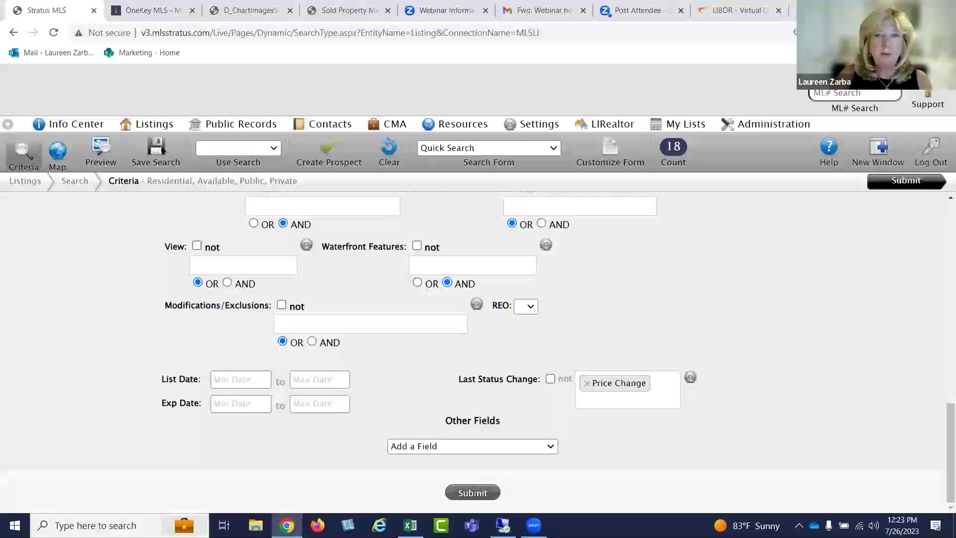
# Save the search as 'Price Change' and acknowledge the confirmation
pyautogui.click(159, 149)
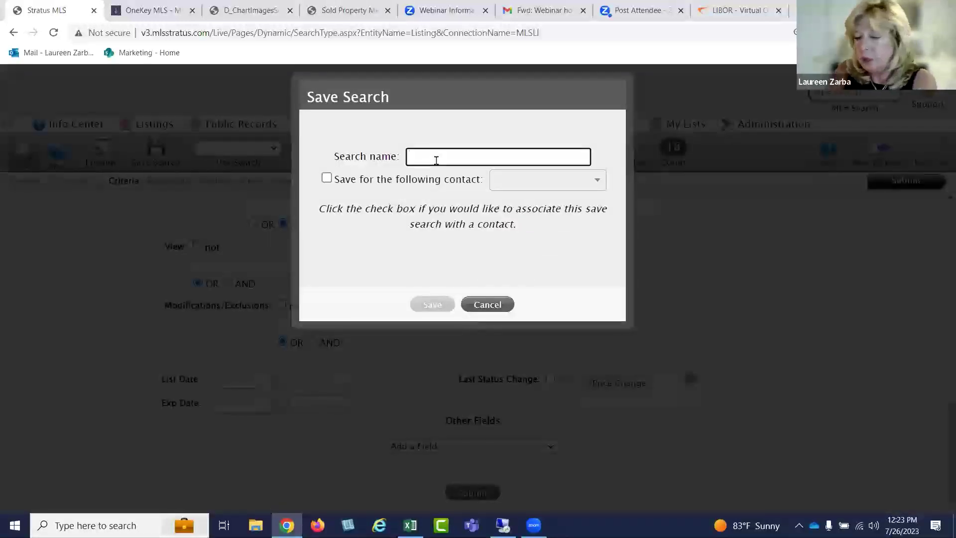
pyautogui.write('Price Change')
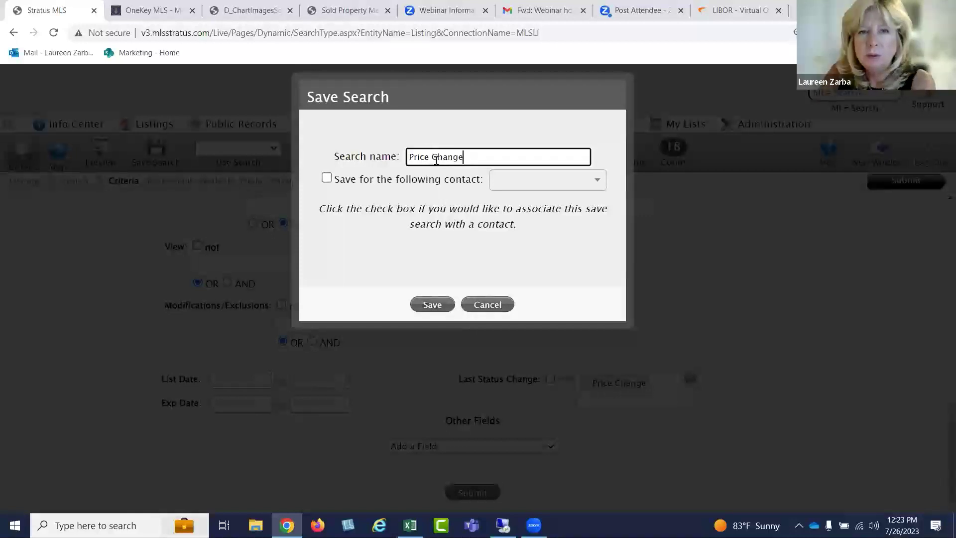
pyautogui.click(426, 309)
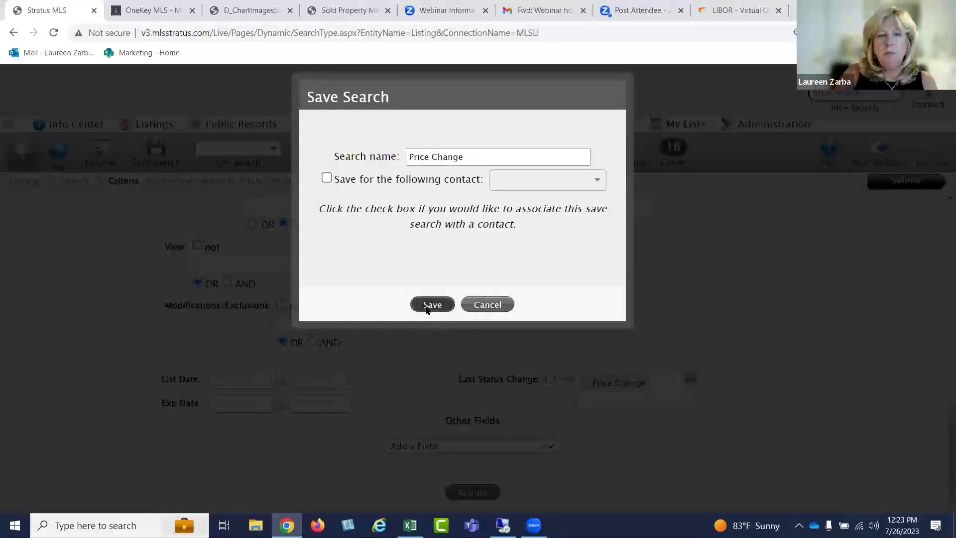
pyautogui.click(468, 303)
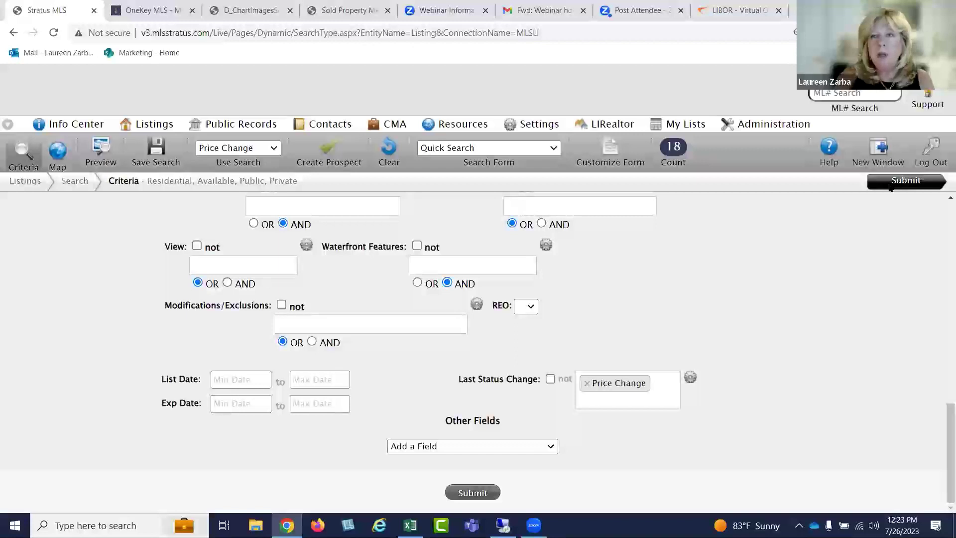
# Run the search and review the 18 Huntington results' price-drop percentages
pyautogui.click(890, 183)
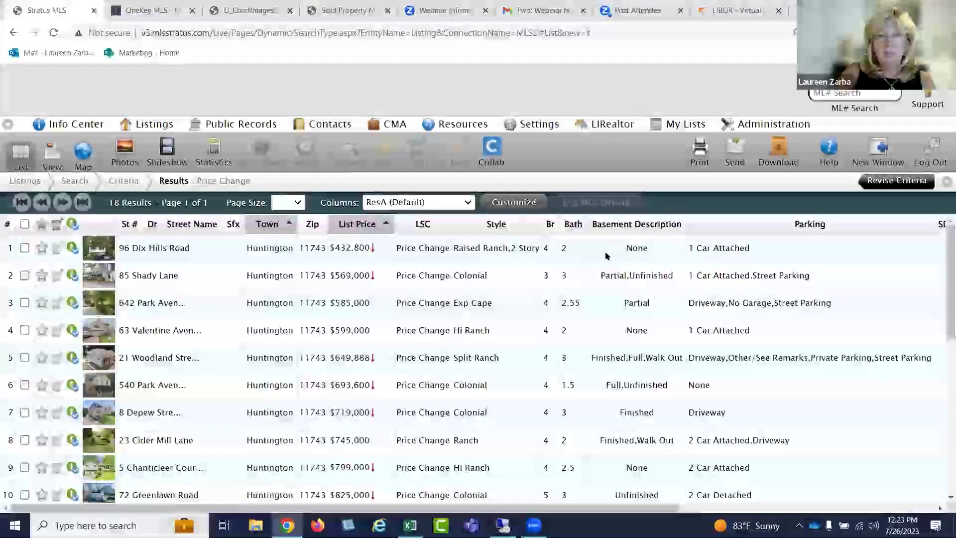
pyautogui.scroll(-3, 495, 284)
pyautogui.scroll(-4, 496, 285)
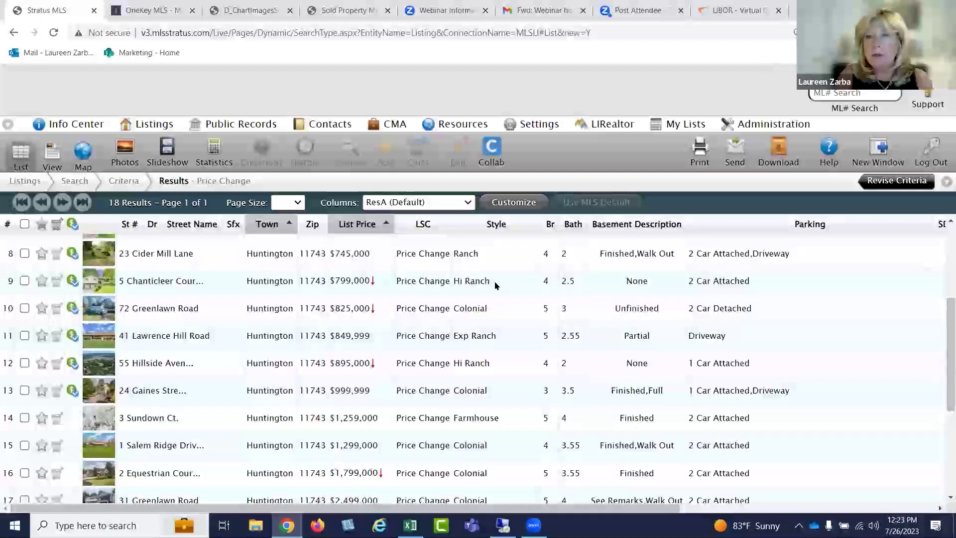
pyautogui.moveTo(373, 279)
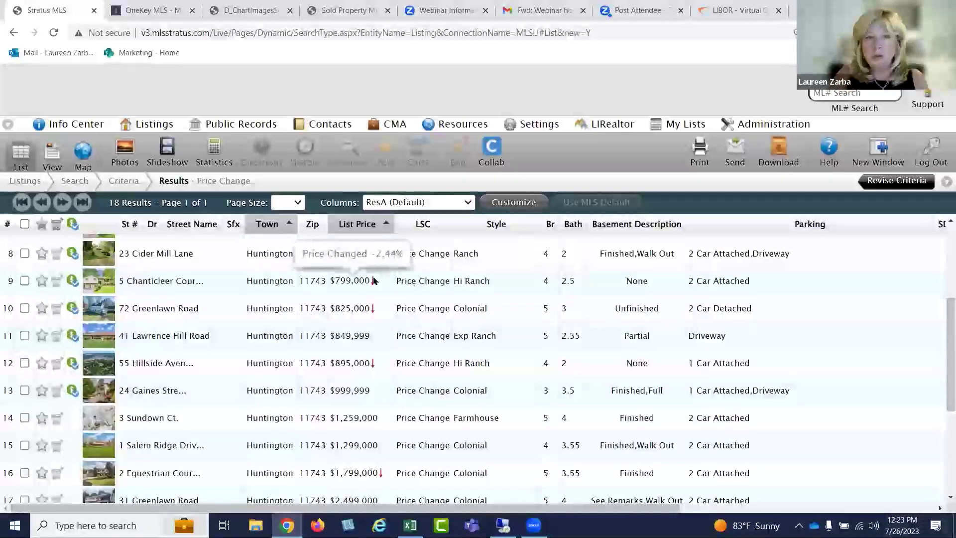
pyautogui.moveTo(371, 308)
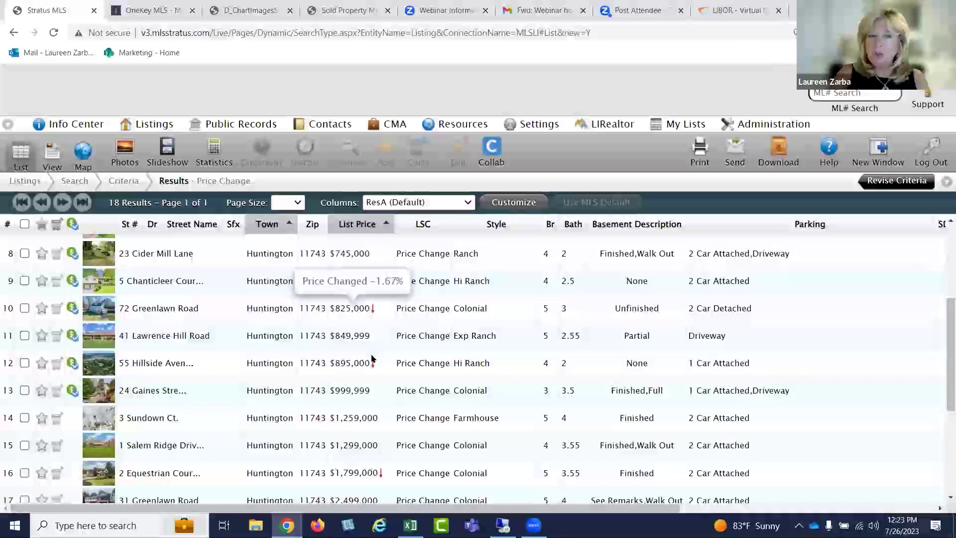
pyautogui.moveTo(372, 363)
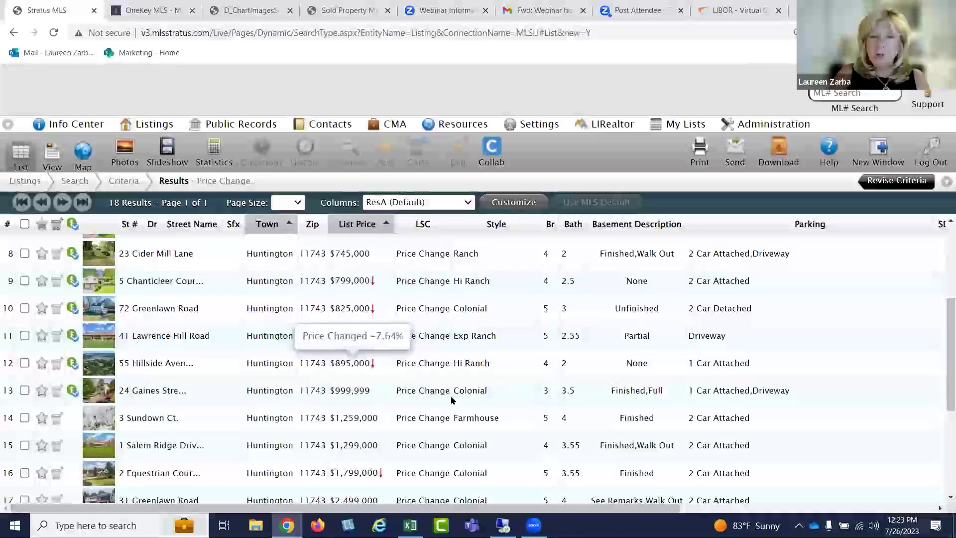
pyautogui.scroll(-3, 452, 400)
pyautogui.scroll(6, 426, 371)
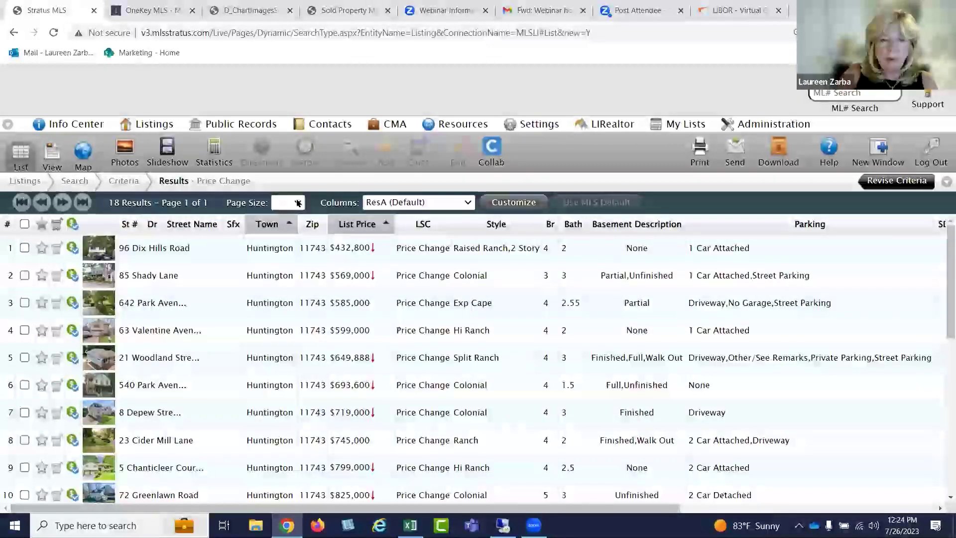
pyautogui.scroll(-5, 395, 331)
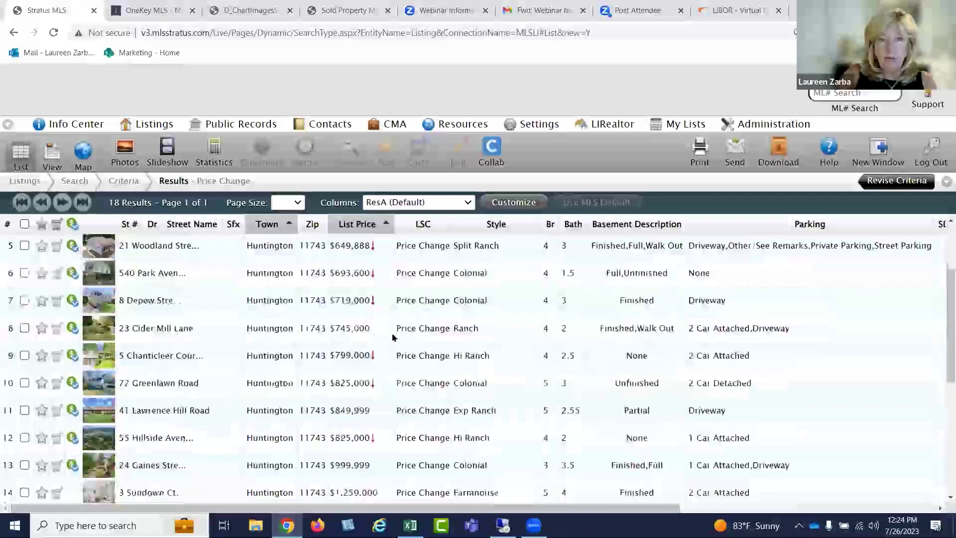
pyautogui.scroll(5, 380, 356)
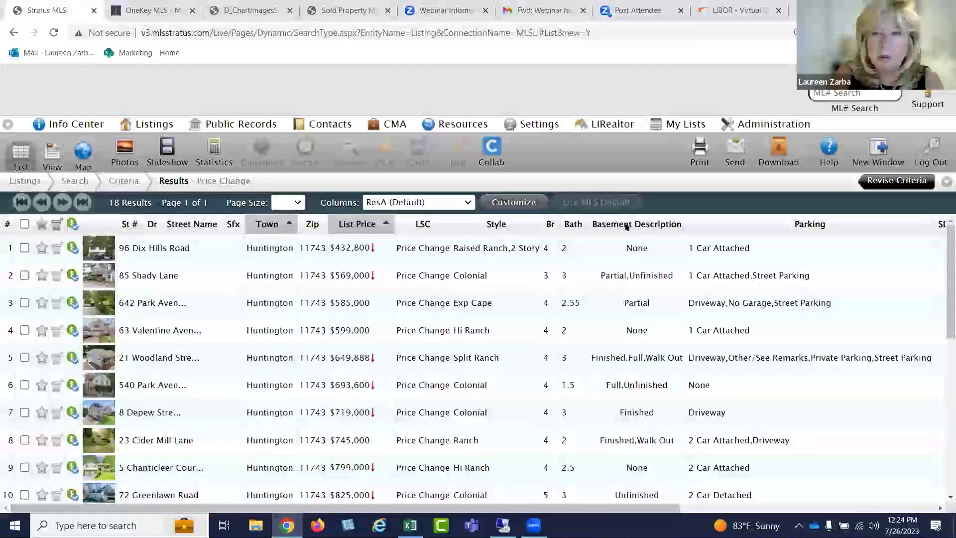
# Remove the Parking and Basement Description columns from the results
pyautogui.click(738, 227)
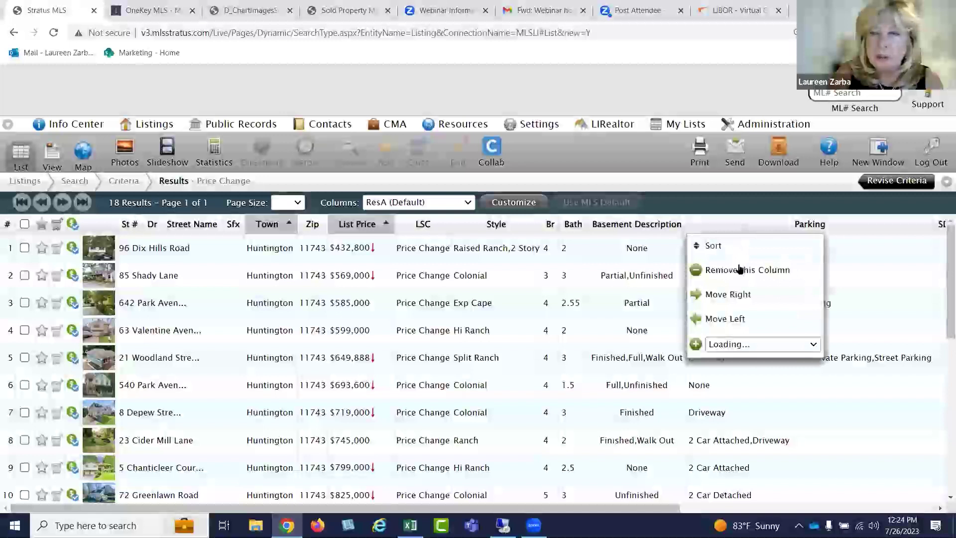
pyautogui.click(735, 269)
pyautogui.click(655, 226)
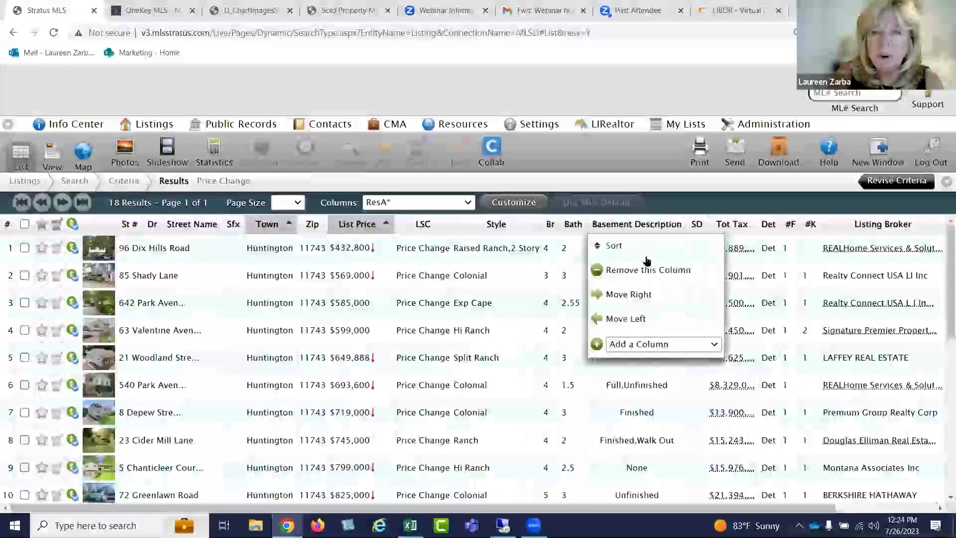
pyautogui.click(647, 266)
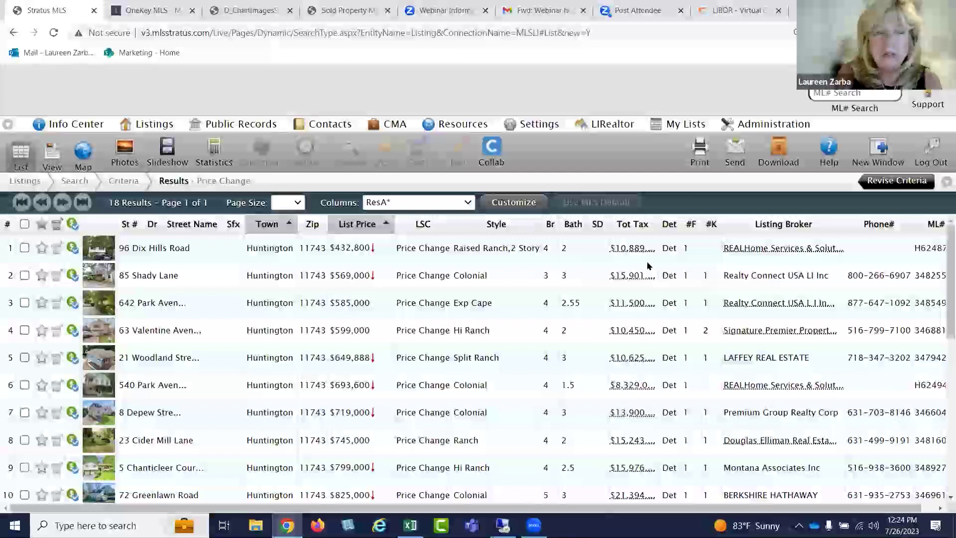
pyautogui.click(575, 230)
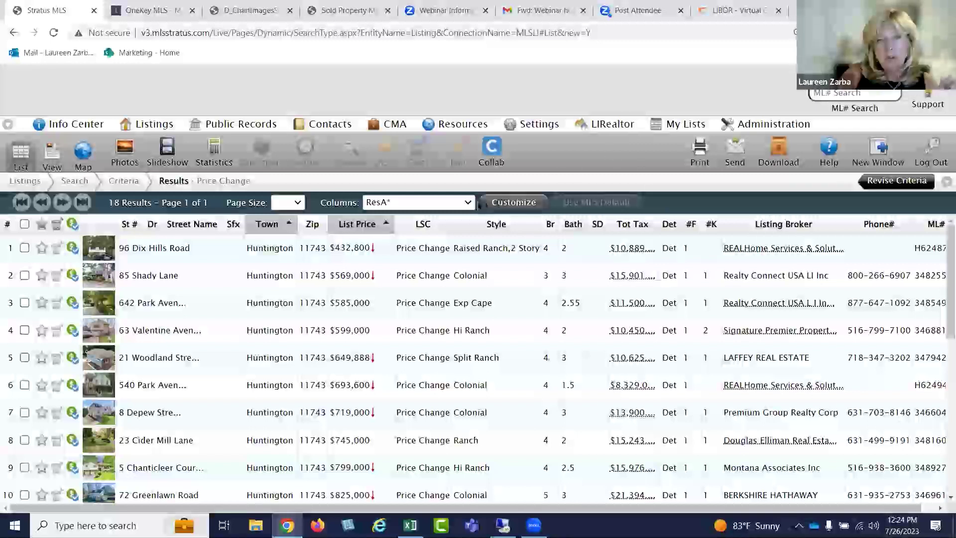
# Add an Original Price column next to List Price
pyautogui.click(365, 227)
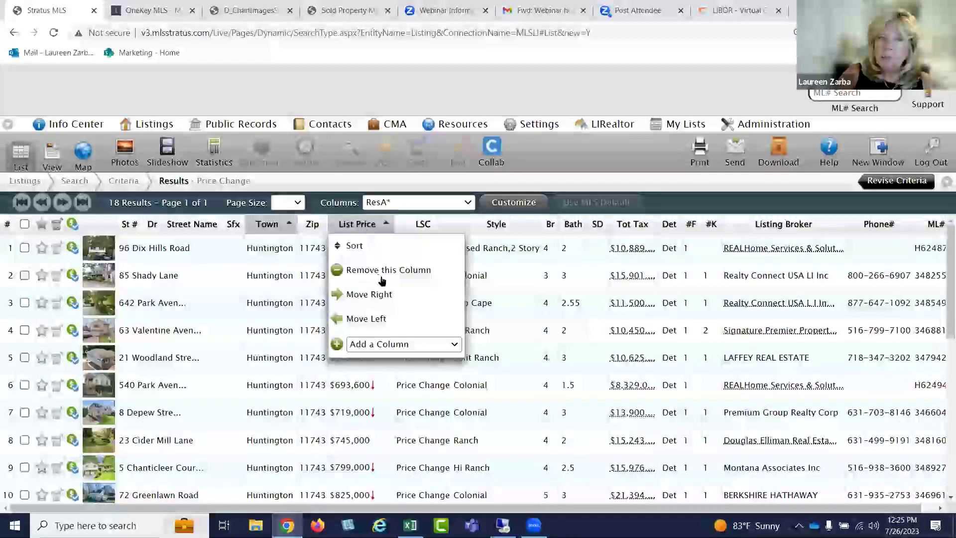
pyautogui.click(384, 343)
pyautogui.scroll(-5, 388, 271)
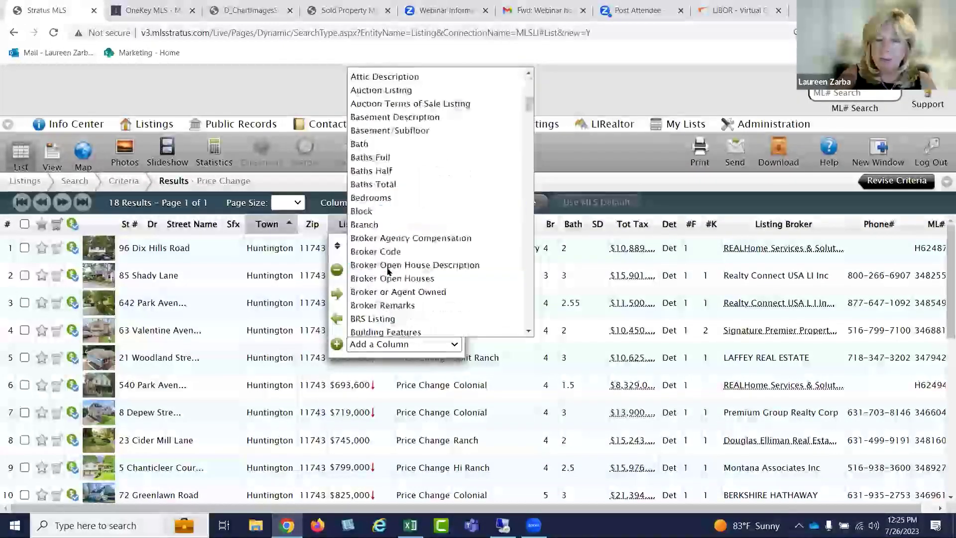
pyautogui.scroll(-10, 423, 270)
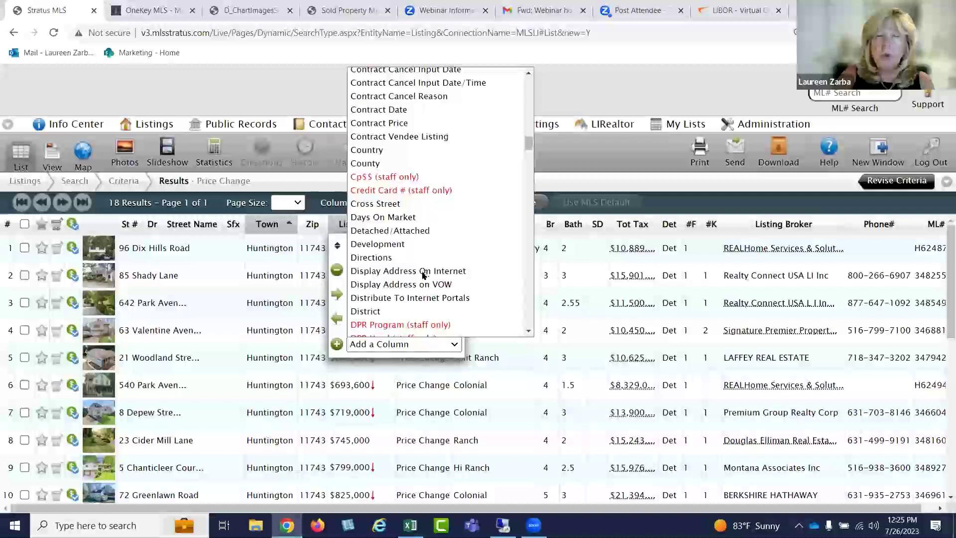
pyautogui.scroll(-20, 423, 275)
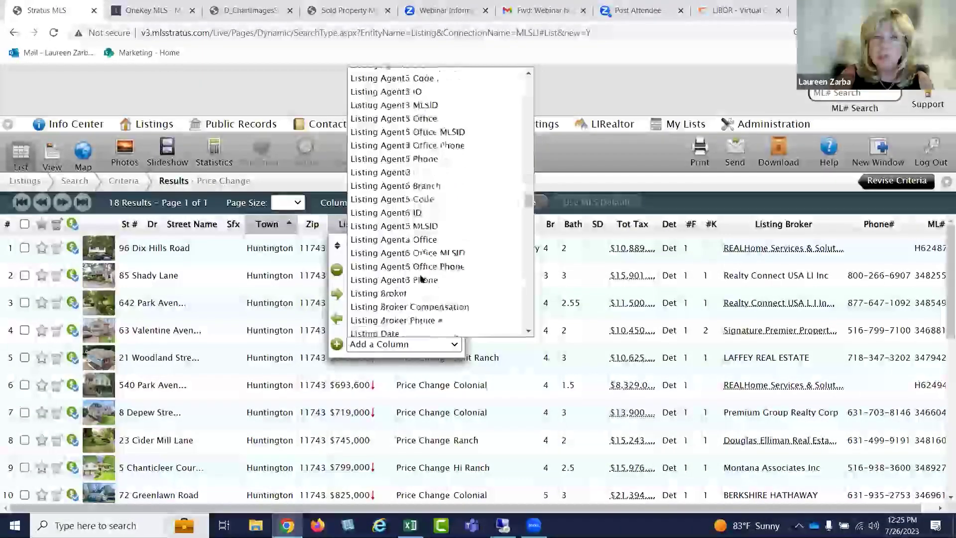
pyautogui.scroll(-6, 421, 278)
pyautogui.scroll(-6, 421, 277)
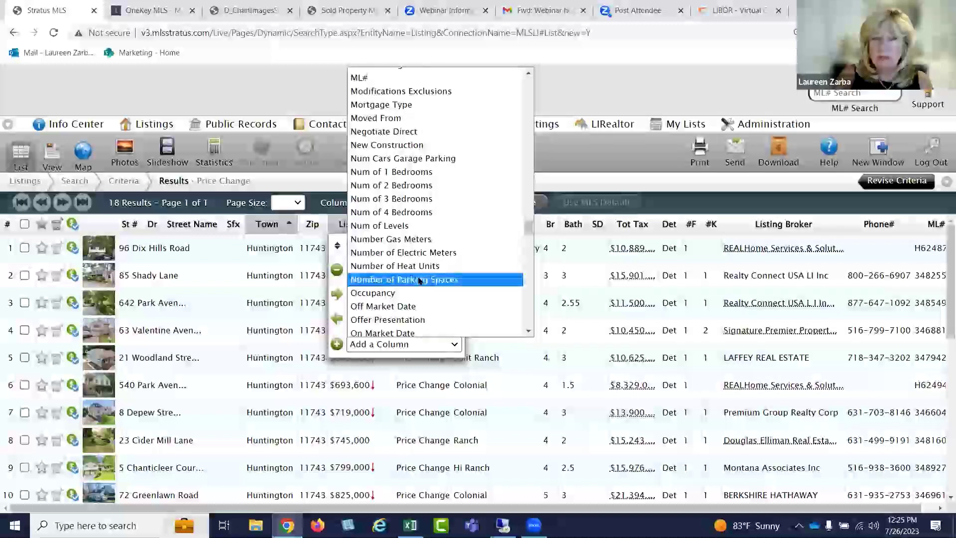
pyautogui.scroll(-6, 420, 280)
pyautogui.scroll(3, 416, 254)
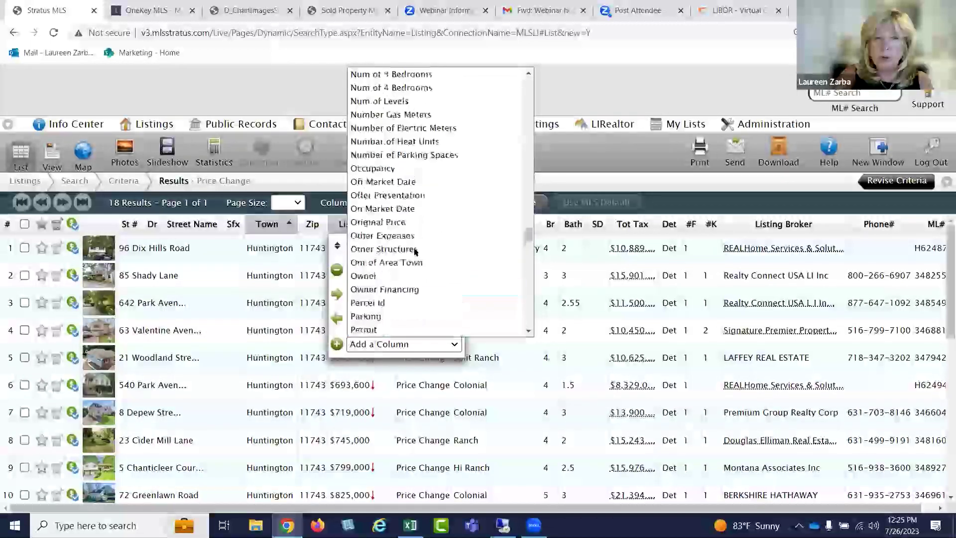
pyautogui.click(398, 222)
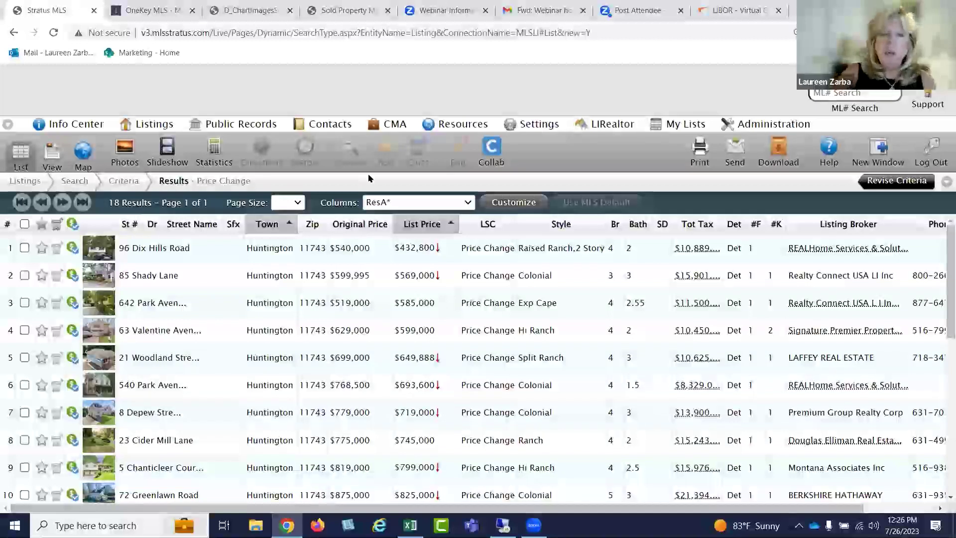
# Add a Public Open House Description column, then remove it again
pyautogui.click(405, 224)
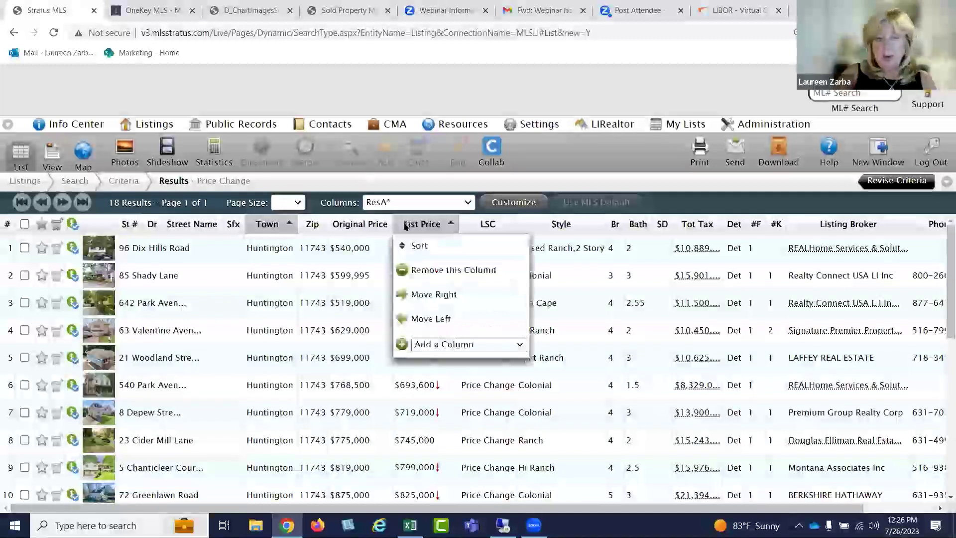
pyautogui.click(439, 347)
pyautogui.scroll(-10, 448, 291)
pyautogui.scroll(-15, 448, 291)
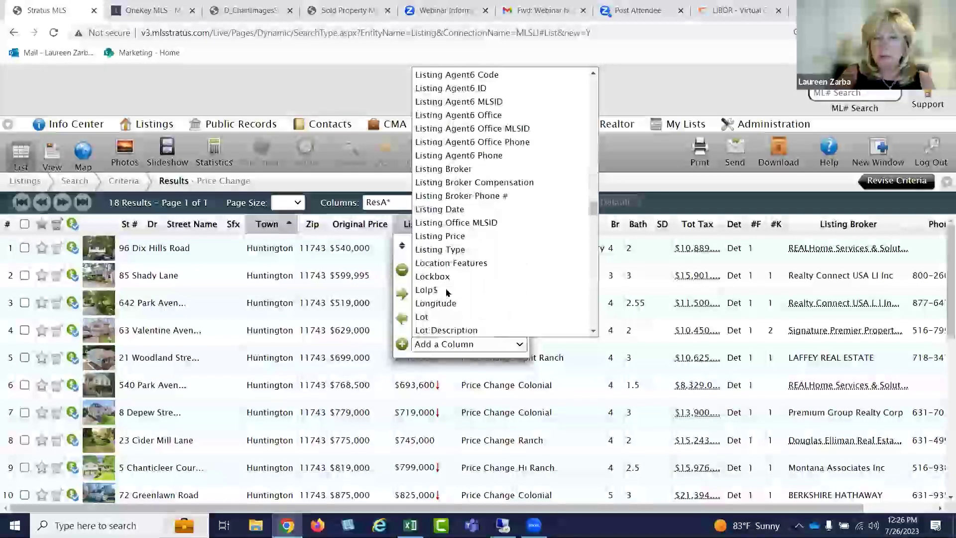
pyautogui.scroll(-6, 447, 292)
pyautogui.scroll(-10, 450, 292)
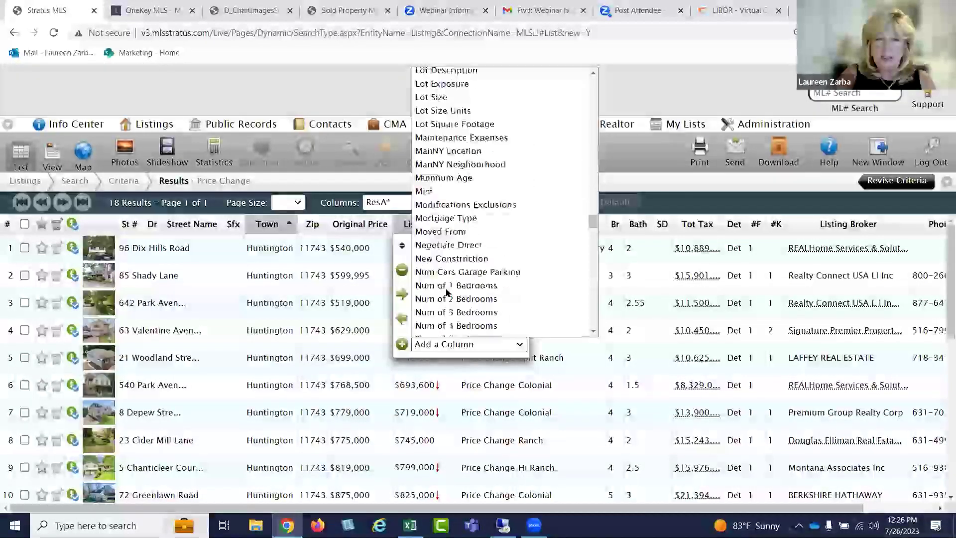
pyautogui.scroll(-5, 455, 292)
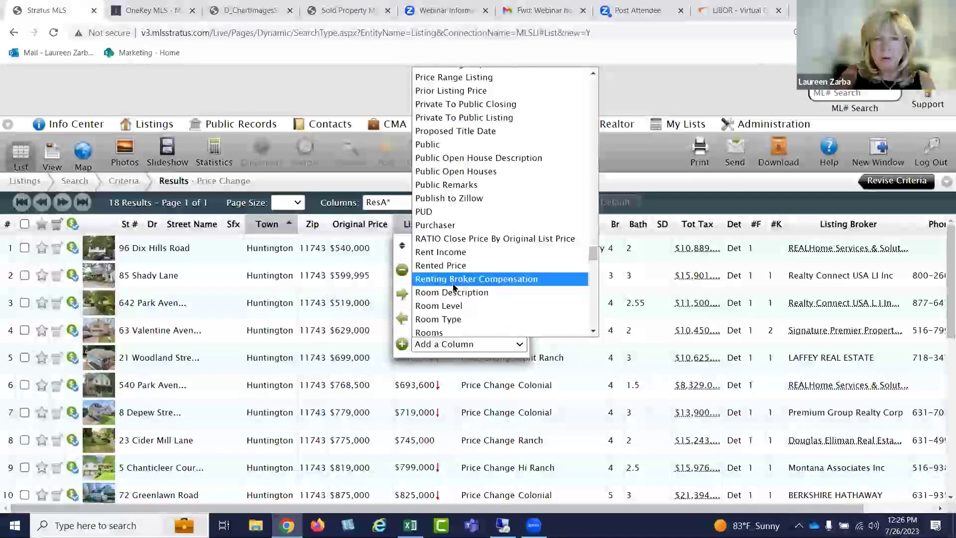
pyautogui.moveTo(593, 252)
pyautogui.mouseDown()
pyautogui.moveTo(592, 236)
pyautogui.moveTo(587, 248)
pyautogui.mouseUp()
pyautogui.click(478, 287)
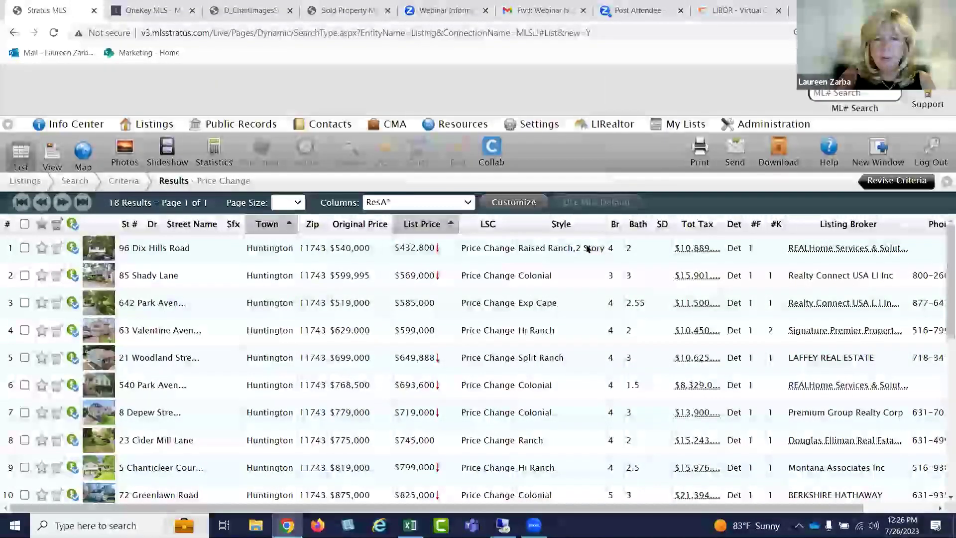
pyautogui.click(525, 225)
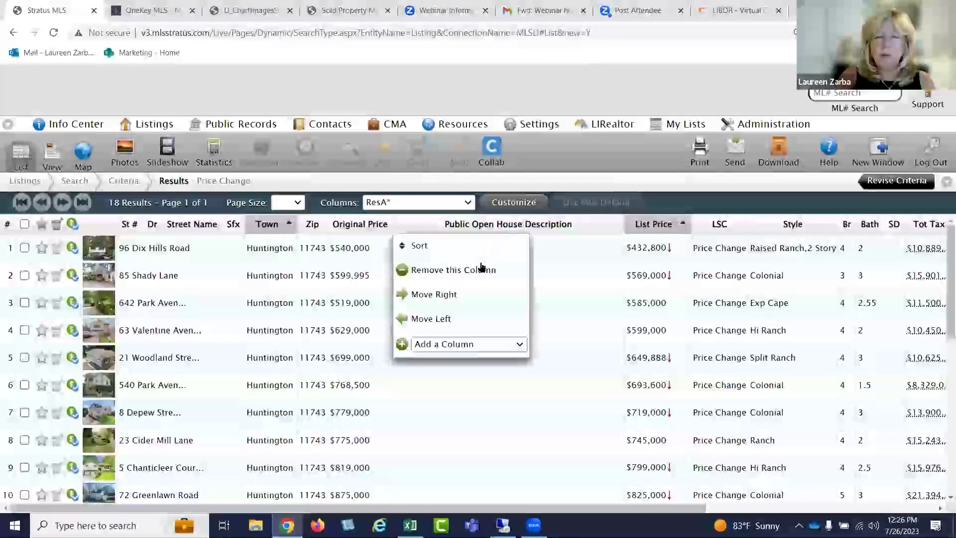
pyautogui.click(473, 271)
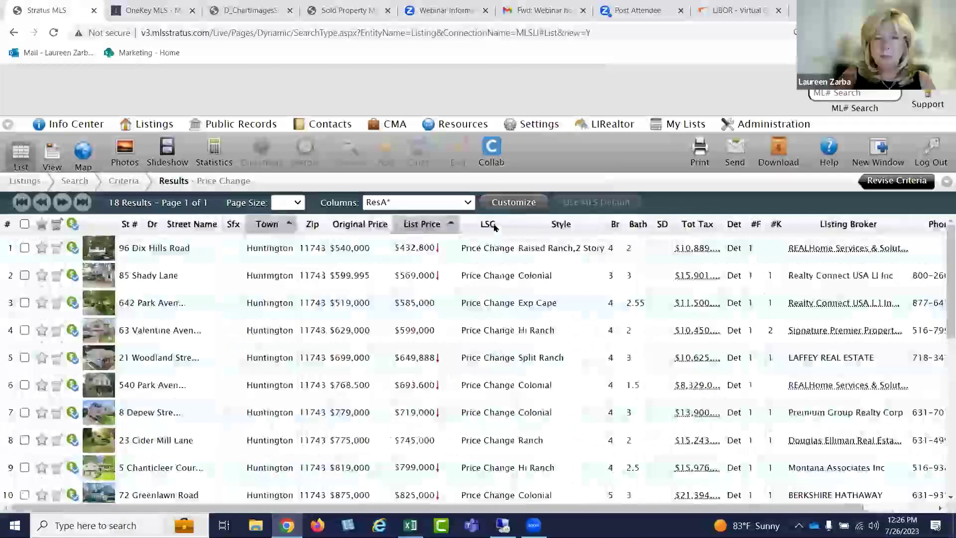
# Add a Prior Listing Price column before List Price
pyautogui.click(455, 228)
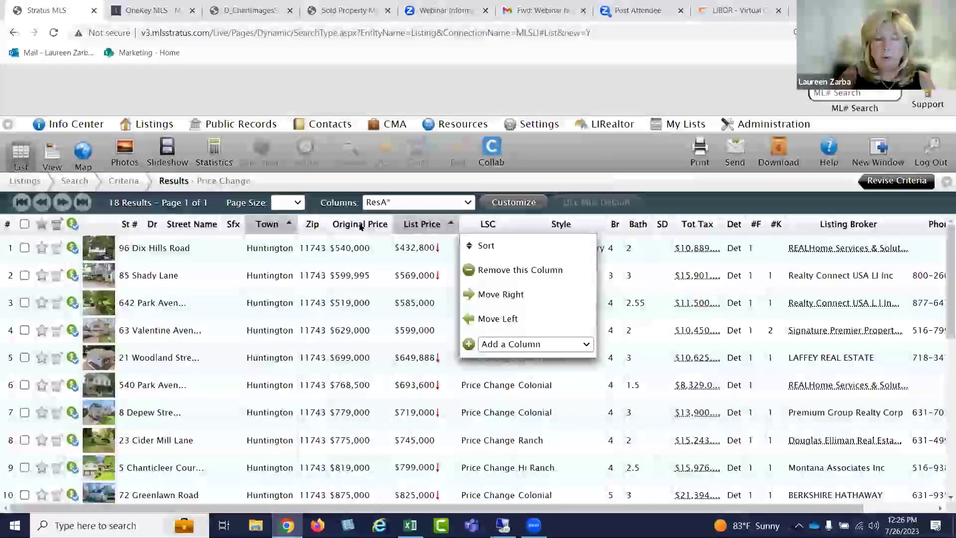
pyautogui.click(412, 226)
pyautogui.click(412, 226)
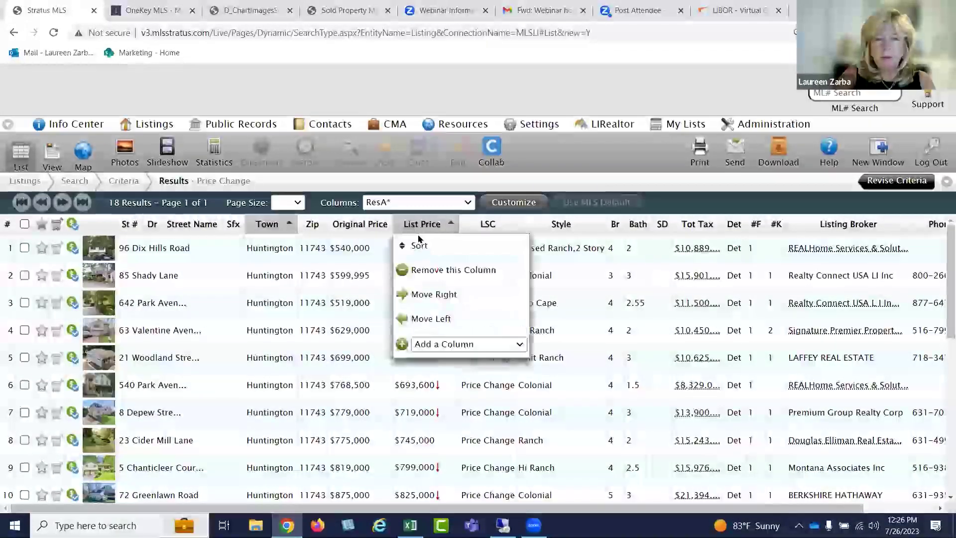
pyautogui.click(441, 343)
pyautogui.scroll(-8, 439, 312)
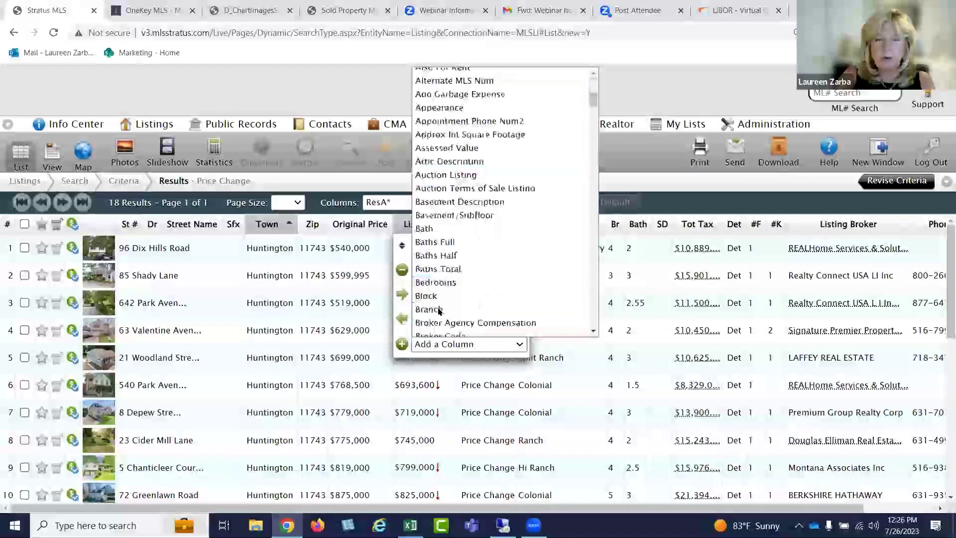
pyautogui.scroll(-15, 439, 312)
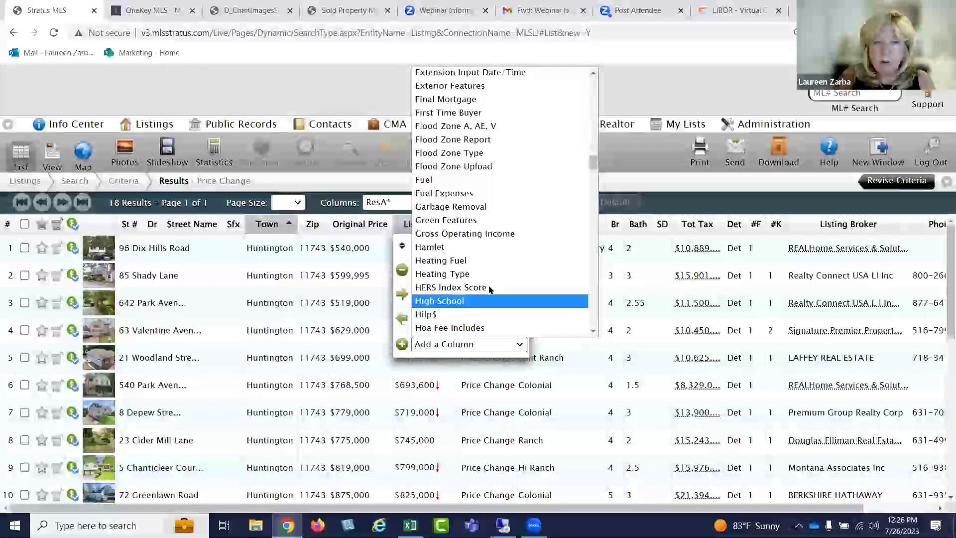
pyautogui.scroll(-10, 491, 288)
pyautogui.scroll(-15, 490, 288)
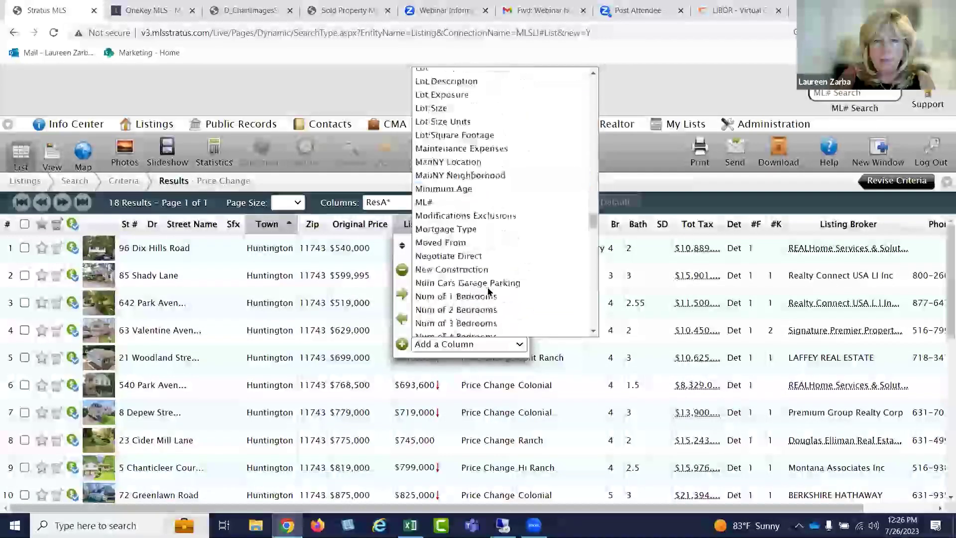
pyautogui.scroll(-10, 488, 292)
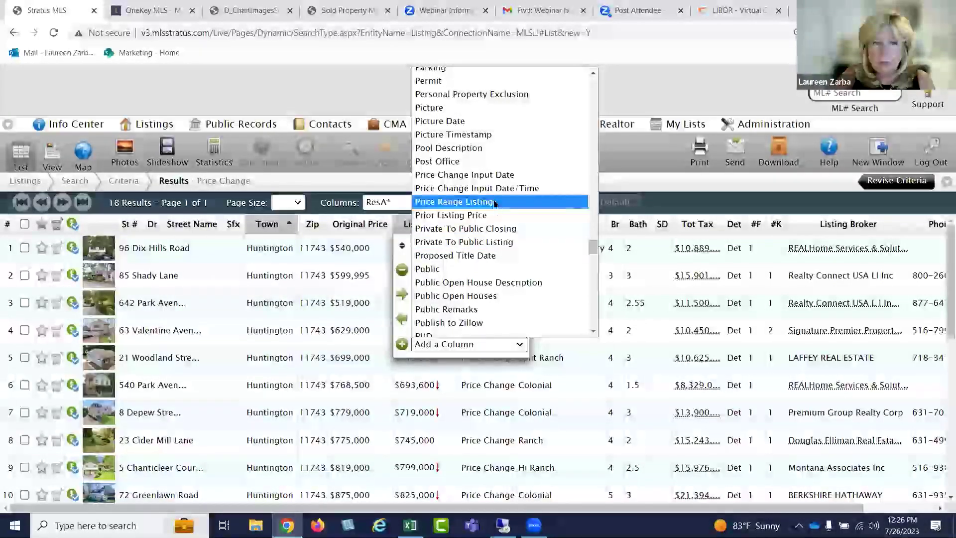
pyautogui.click(486, 215)
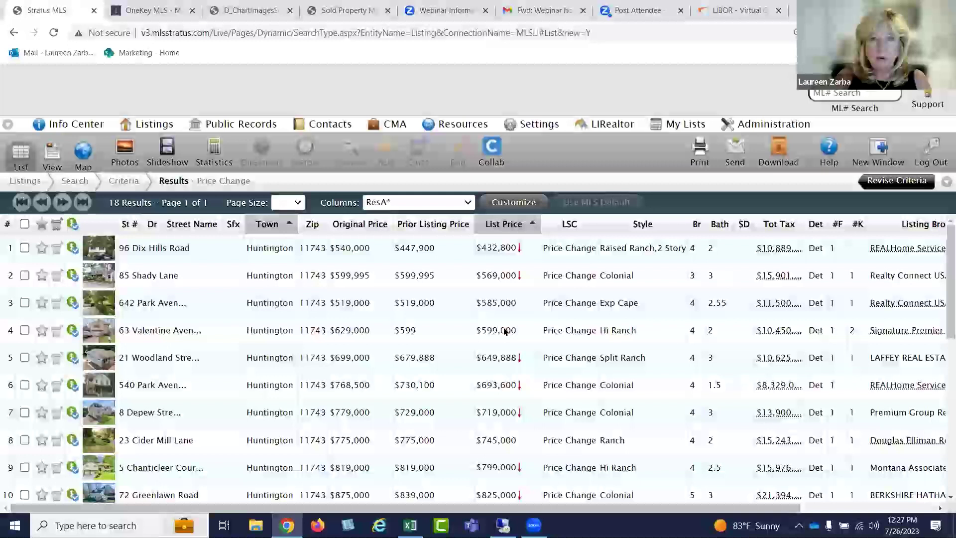
pyautogui.moveTo(492, 387)
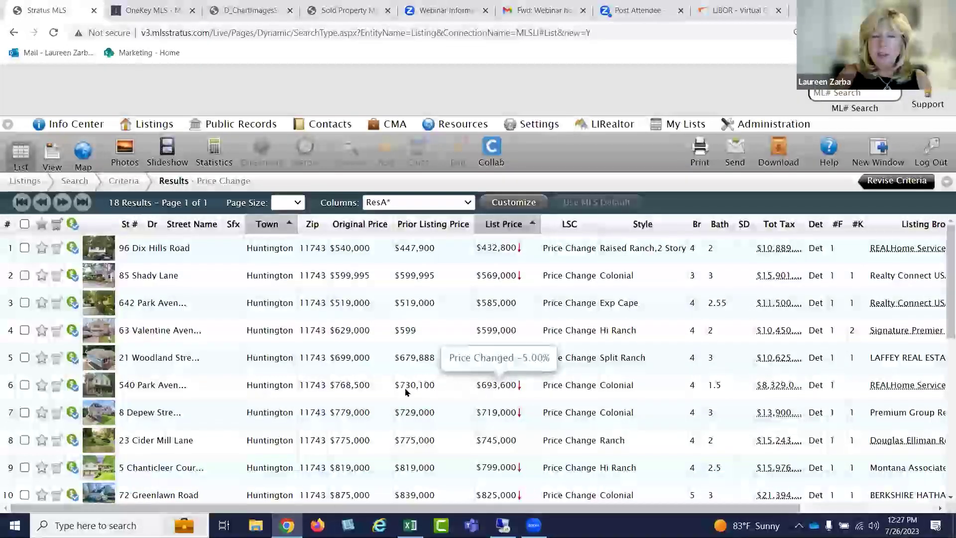
pyautogui.scroll(-2, 406, 391)
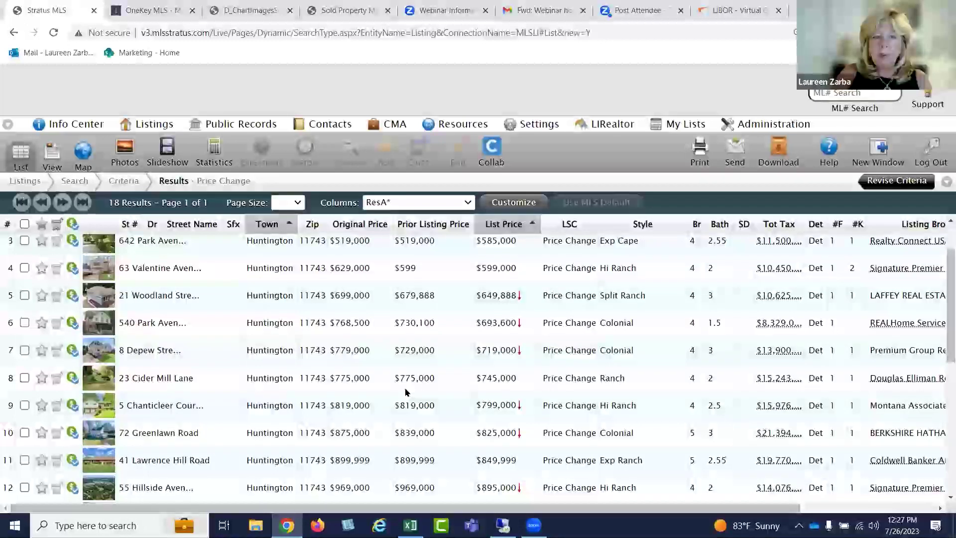
pyautogui.scroll(-2, 405, 392)
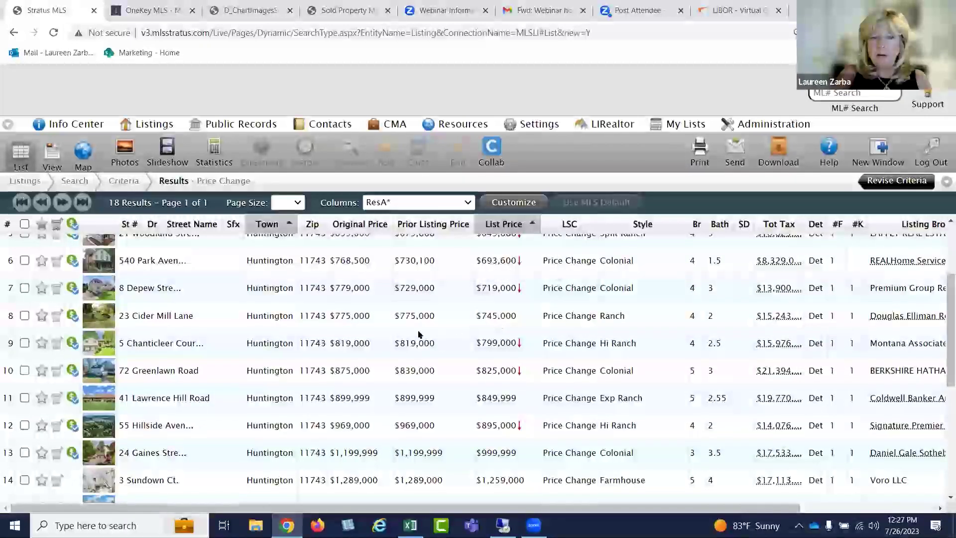
pyautogui.moveTo(505, 343)
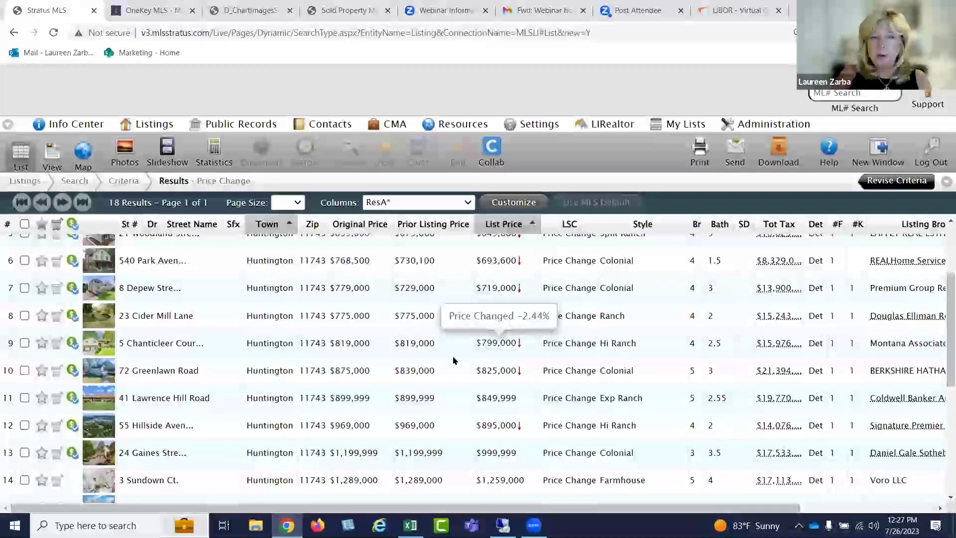
pyautogui.scroll(-2, 453, 360)
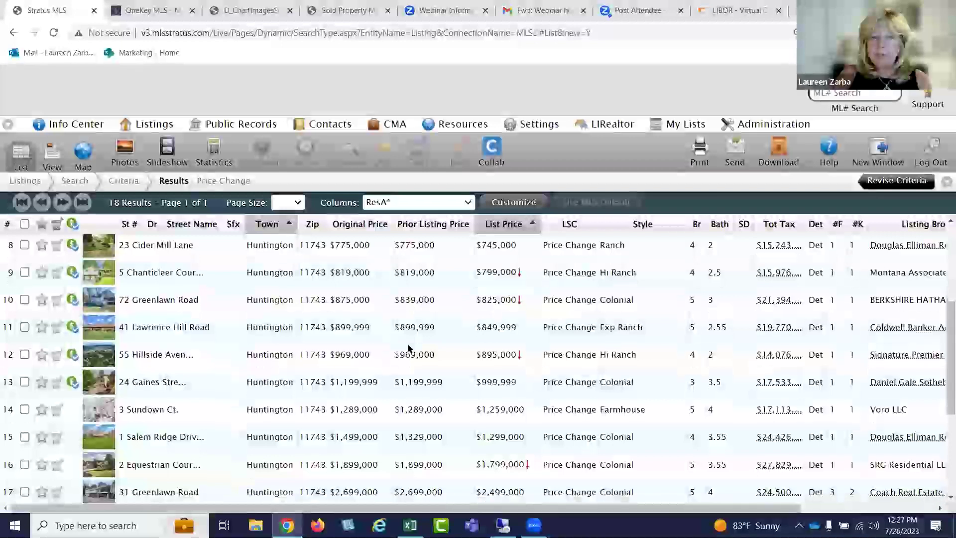
pyautogui.scroll(-2, 408, 348)
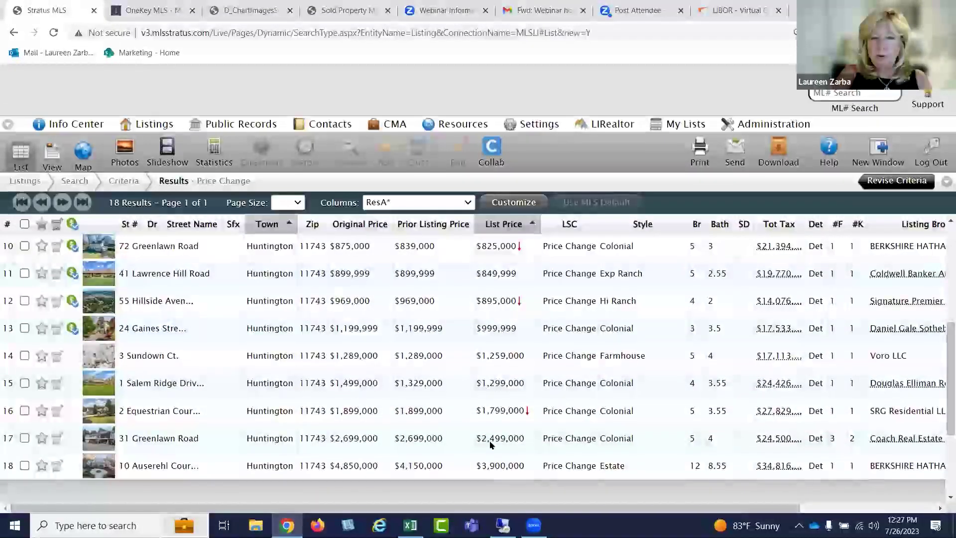
pyautogui.scroll(5, 439, 361)
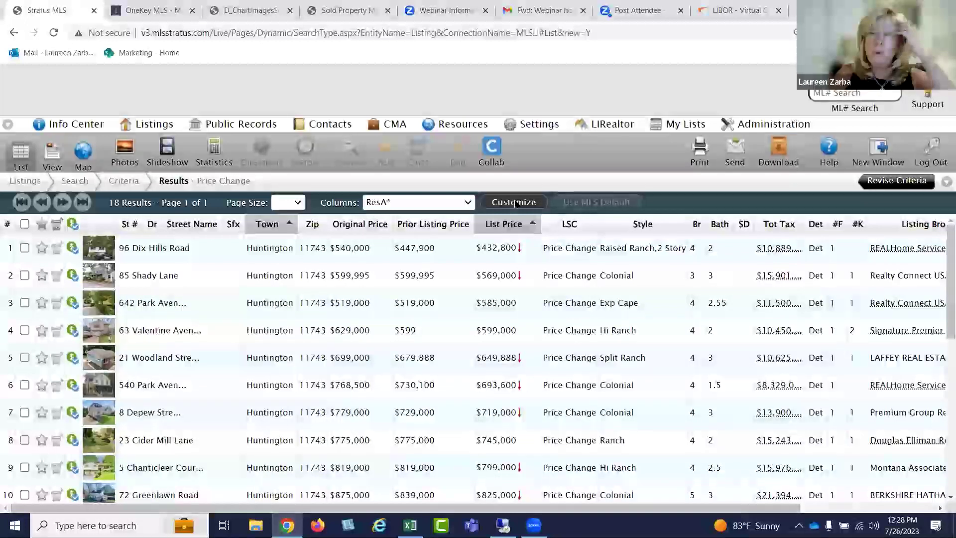
# Save the current columns as a column set named '1Price Change Report'
pyautogui.click(515, 204)
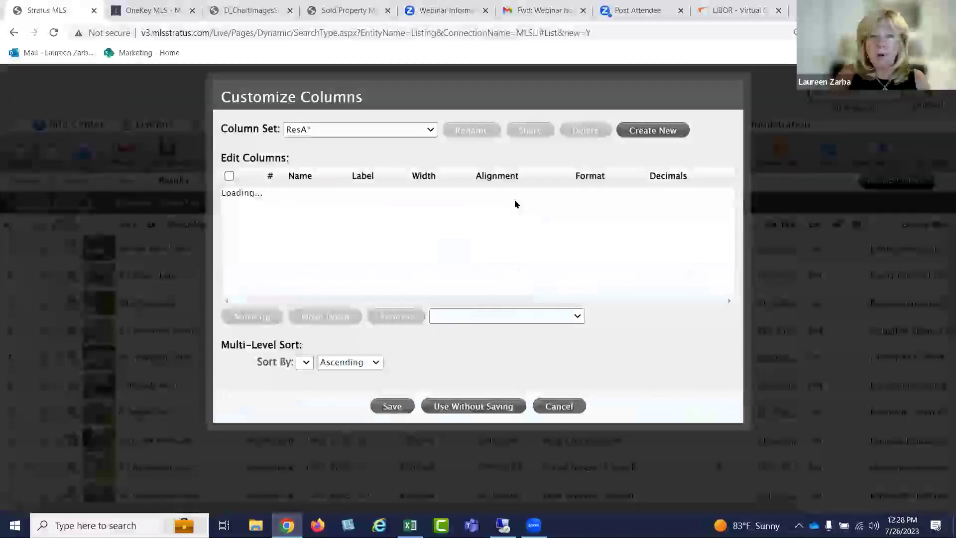
pyautogui.click(390, 406)
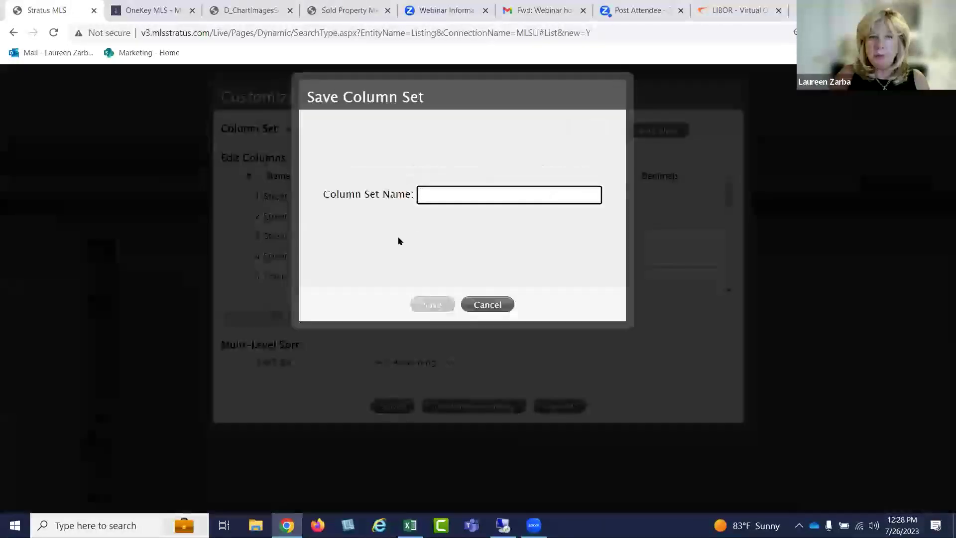
pyautogui.click(428, 197)
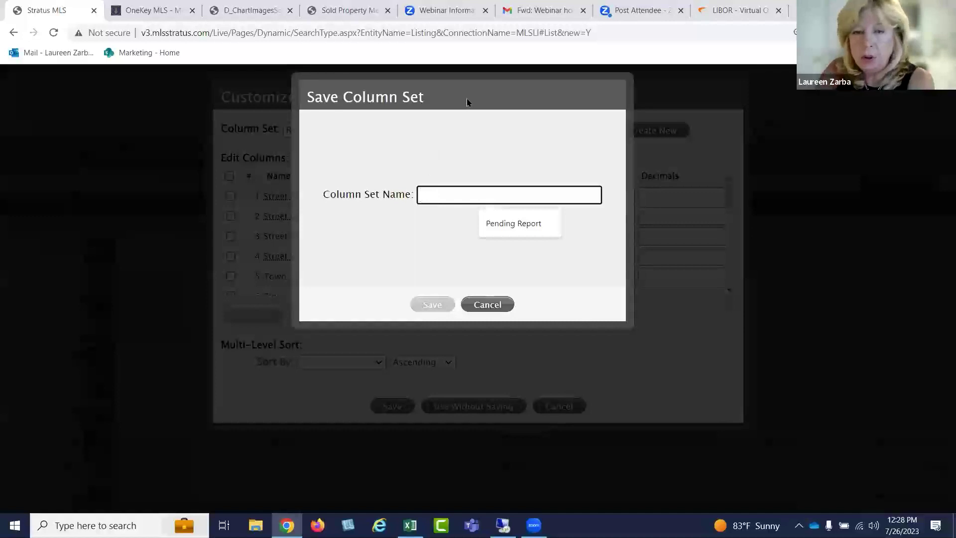
pyautogui.write('1Pric')
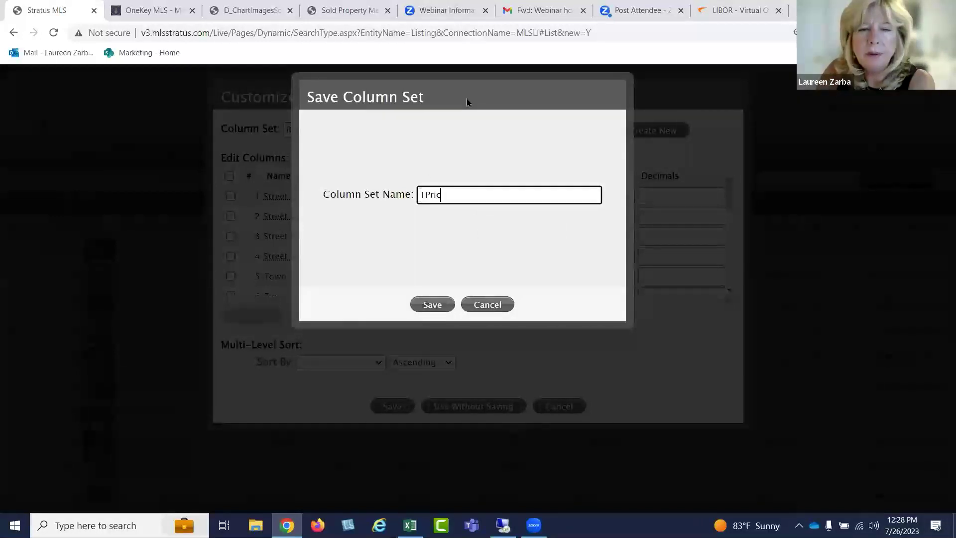
pyautogui.write('e ')
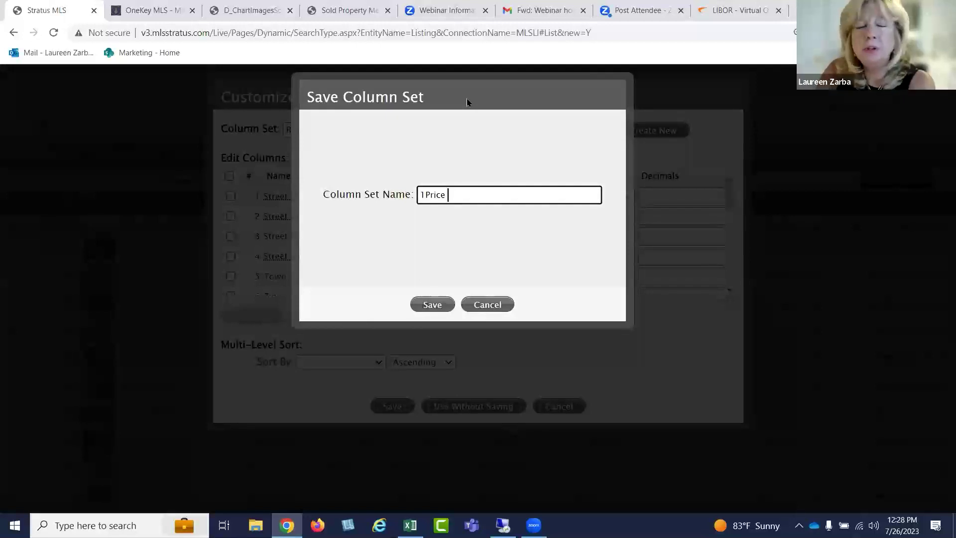
pyautogui.write('Cha')
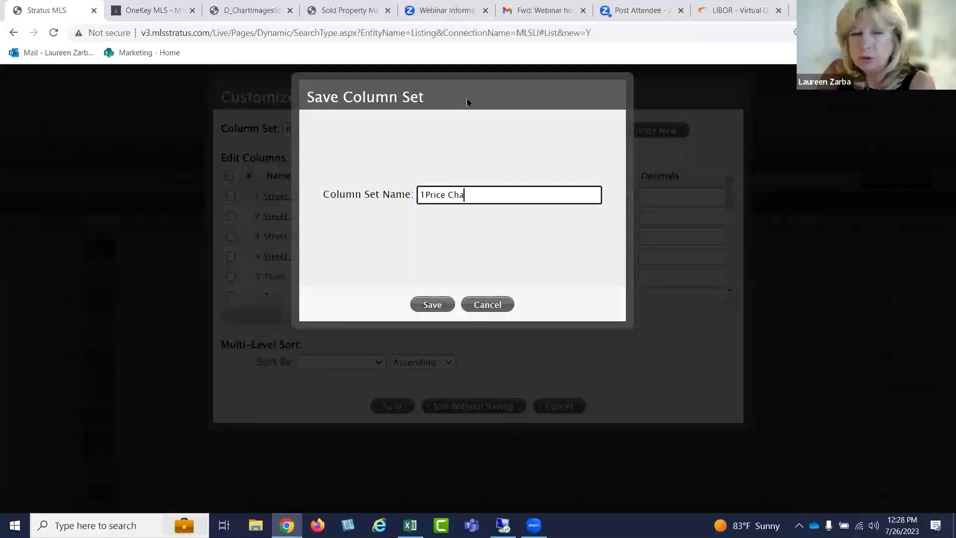
pyautogui.write('nge Report')
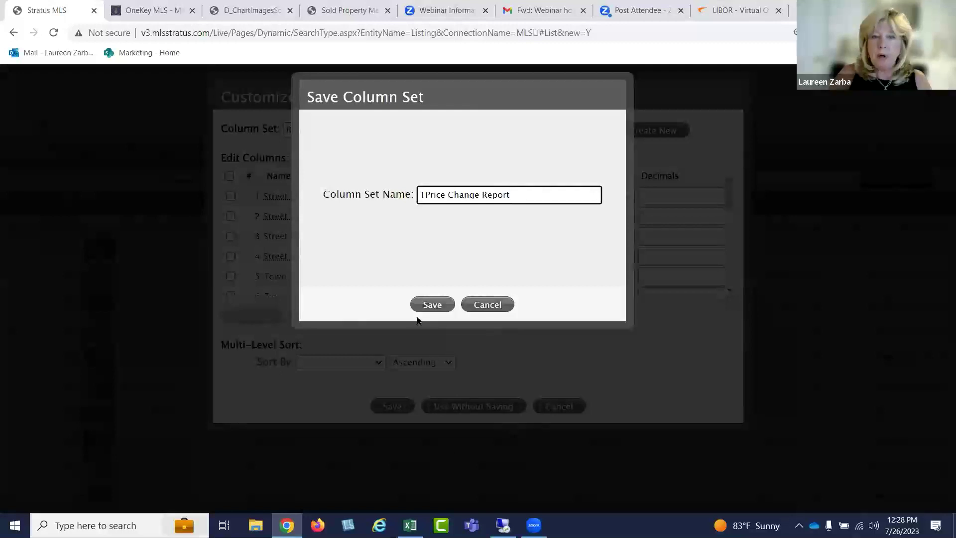
pyautogui.click(429, 306)
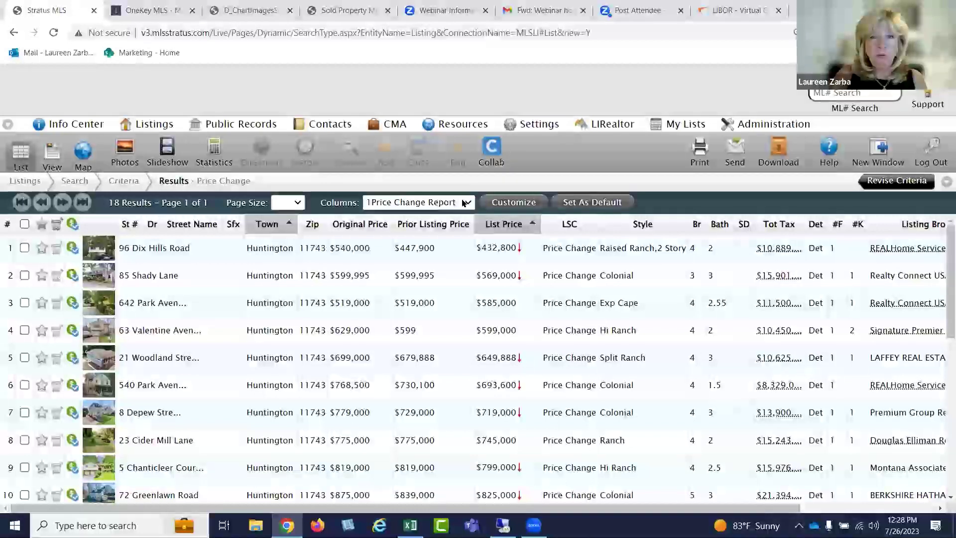
pyautogui.click(464, 203)
pyautogui.click(431, 218)
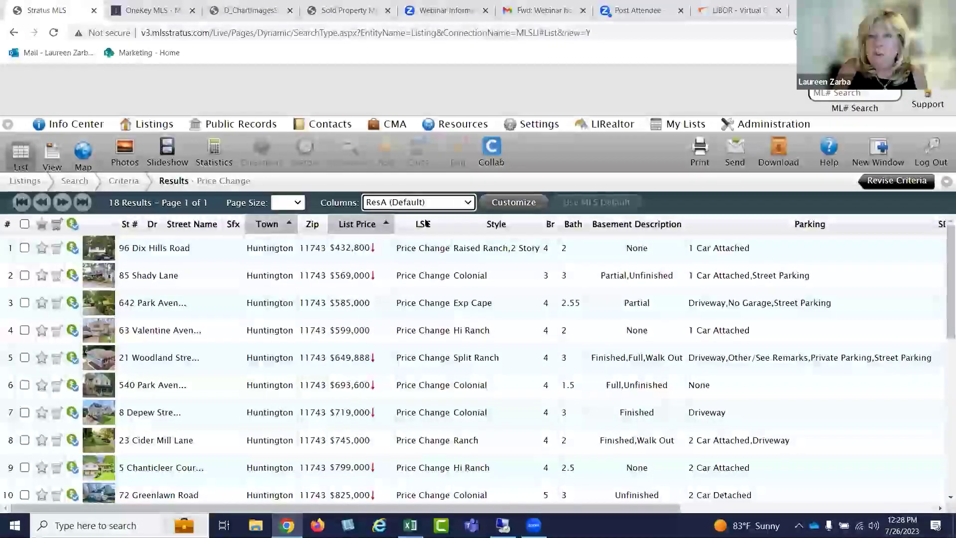
pyautogui.click(458, 203)
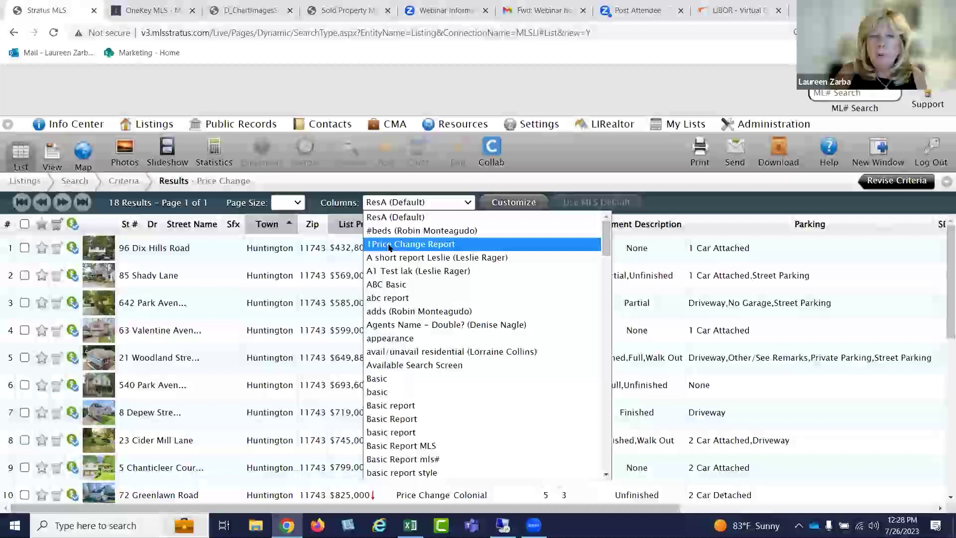
pyautogui.click(389, 245)
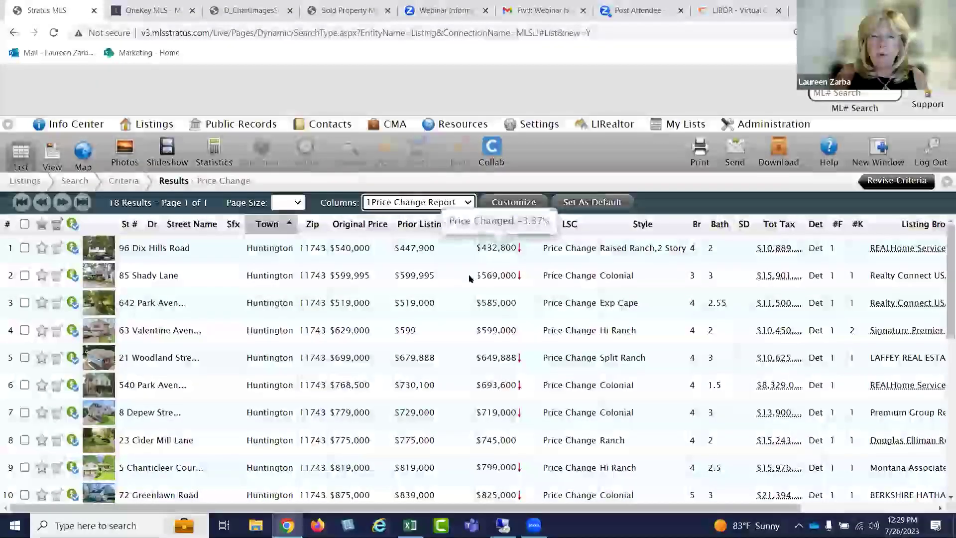
pyautogui.scroll(-1, 483, 318)
pyautogui.scroll(-2, 484, 324)
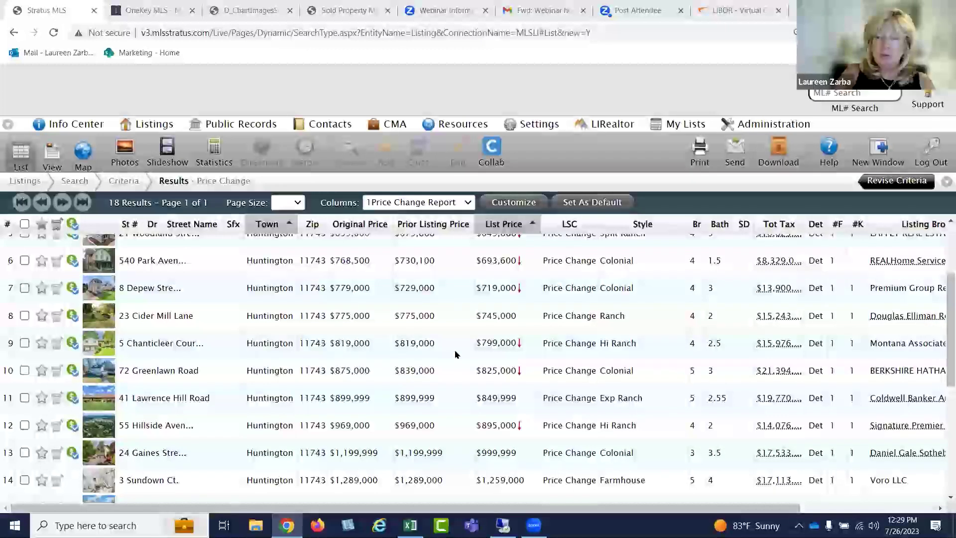
pyautogui.scroll(-5, 471, 352)
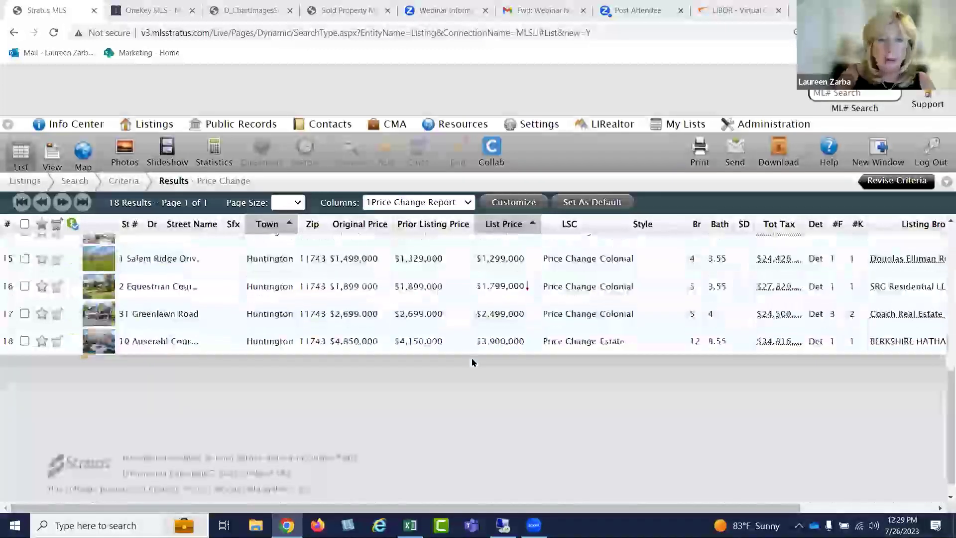
pyautogui.scroll(8, 471, 356)
pyautogui.scroll(1, 471, 354)
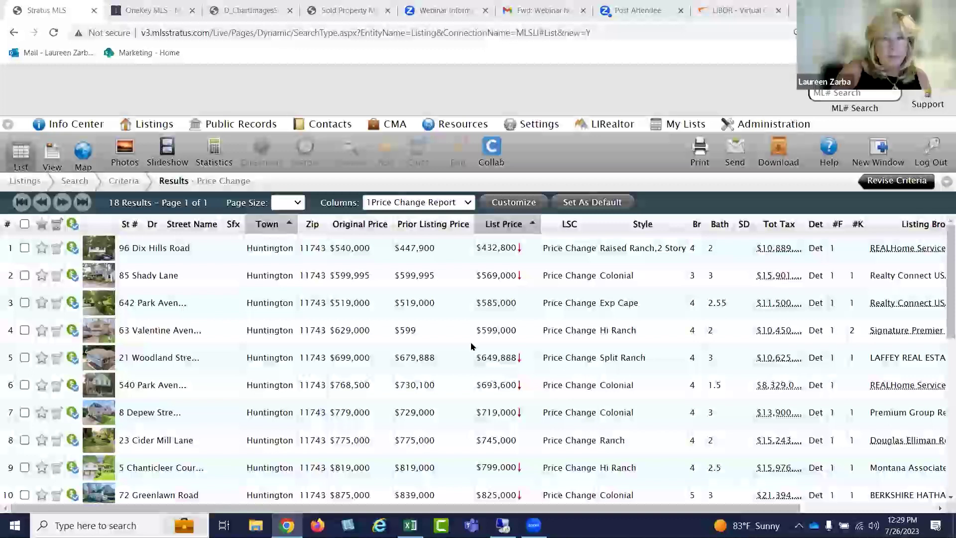
# Start a new listing search with Bayside as the town
pyautogui.click(152, 124)
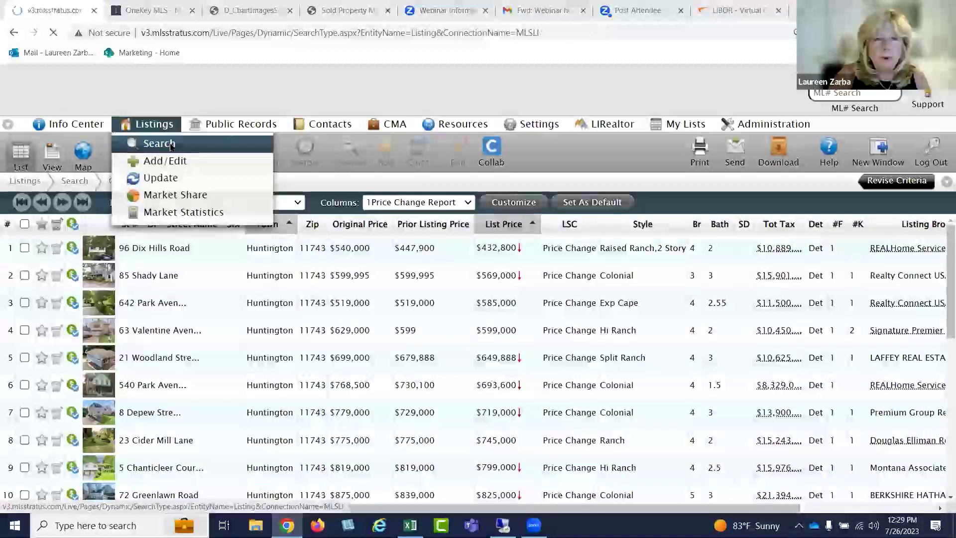
pyautogui.click(171, 145)
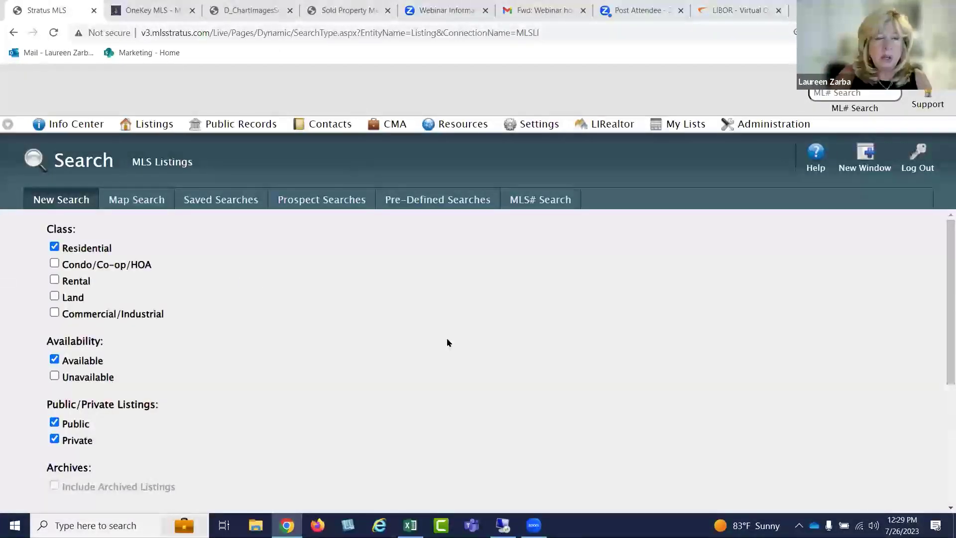
pyautogui.scroll(-2, 448, 343)
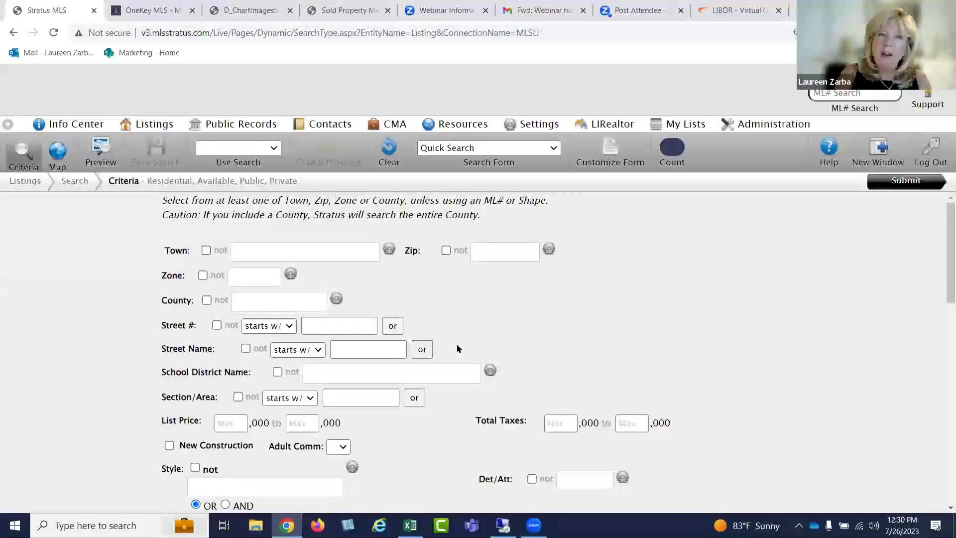
pyautogui.click(284, 242)
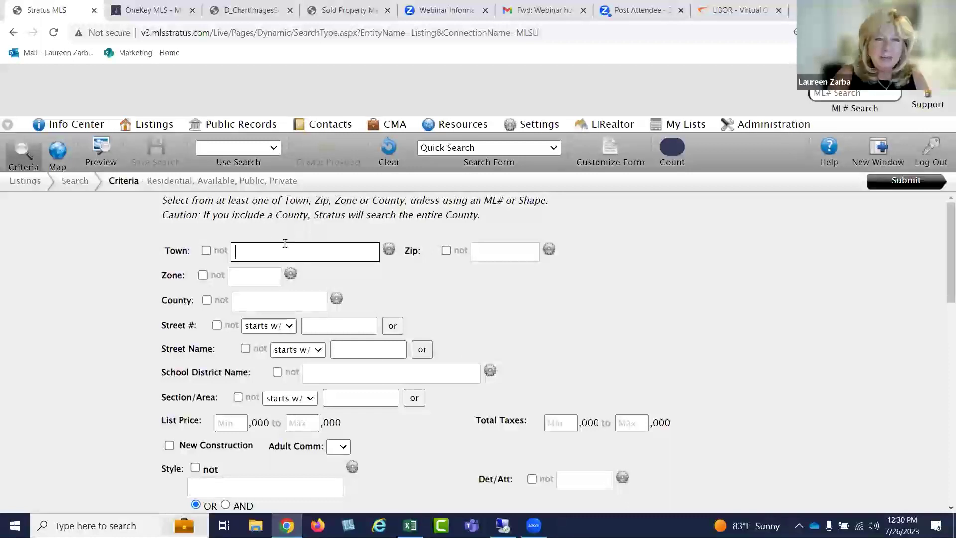
pyautogui.write('baysi')
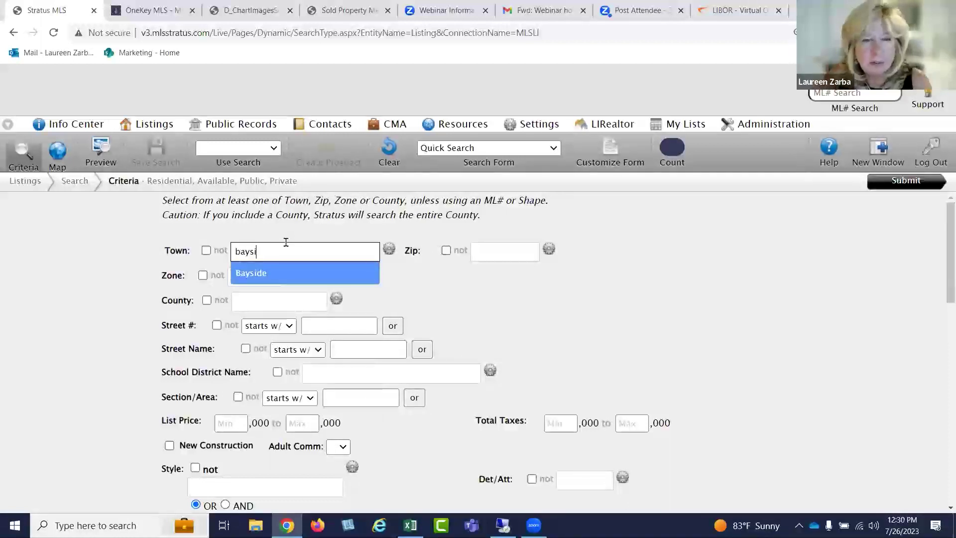
pyautogui.click(287, 273)
# Limit Last Status Change to Price Change and submit the search
pyautogui.scroll(-10, 558, 284)
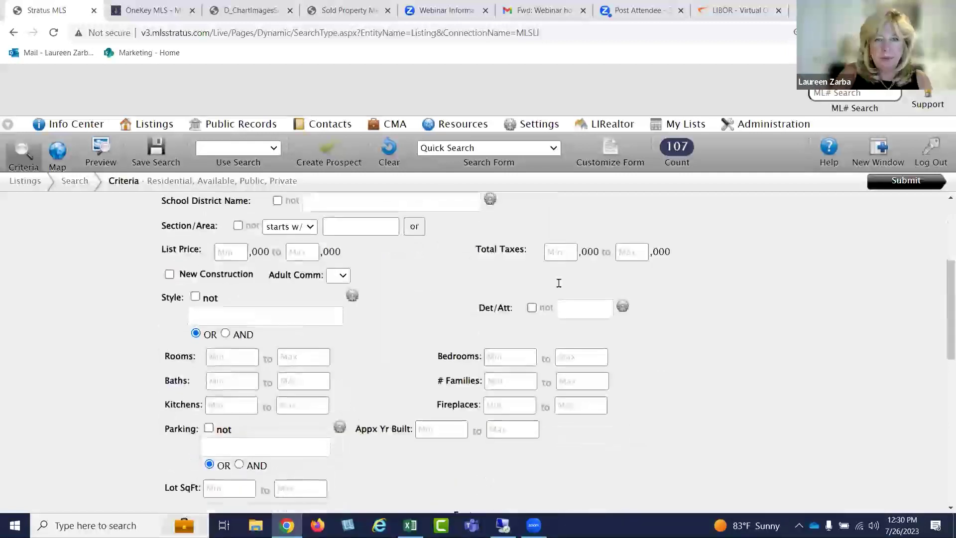
pyautogui.click(587, 373)
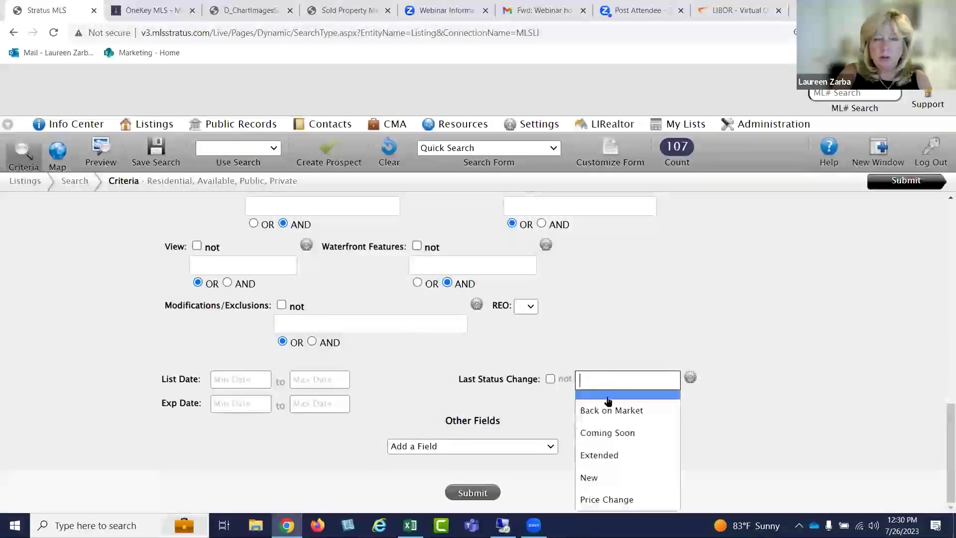
pyautogui.click(616, 497)
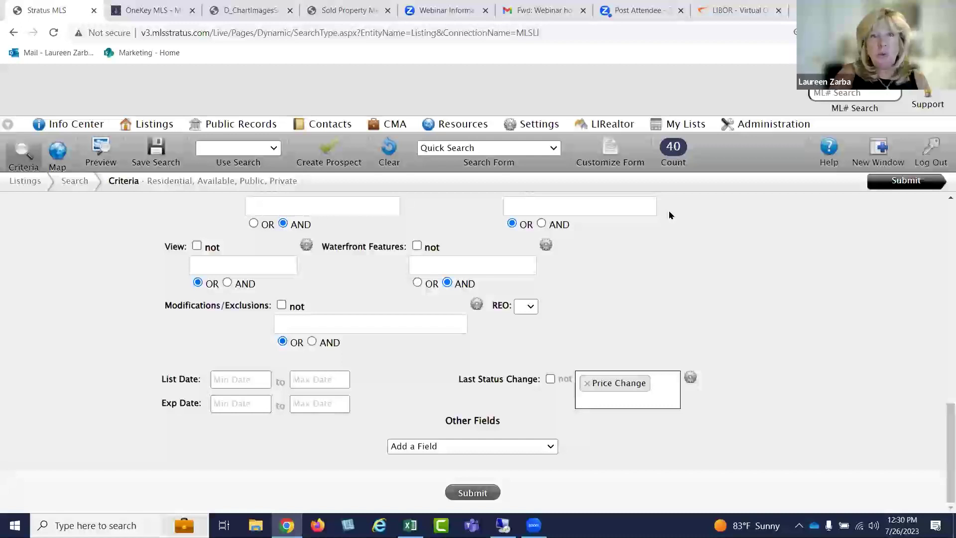
pyautogui.click(916, 182)
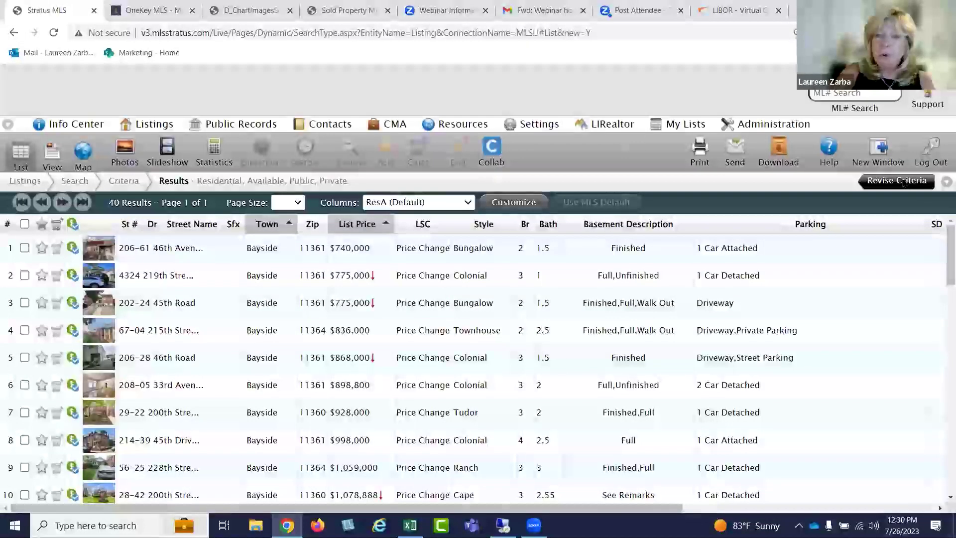
# Apply the 1Price Change Report column set to the Bayside results
pyautogui.click(468, 203)
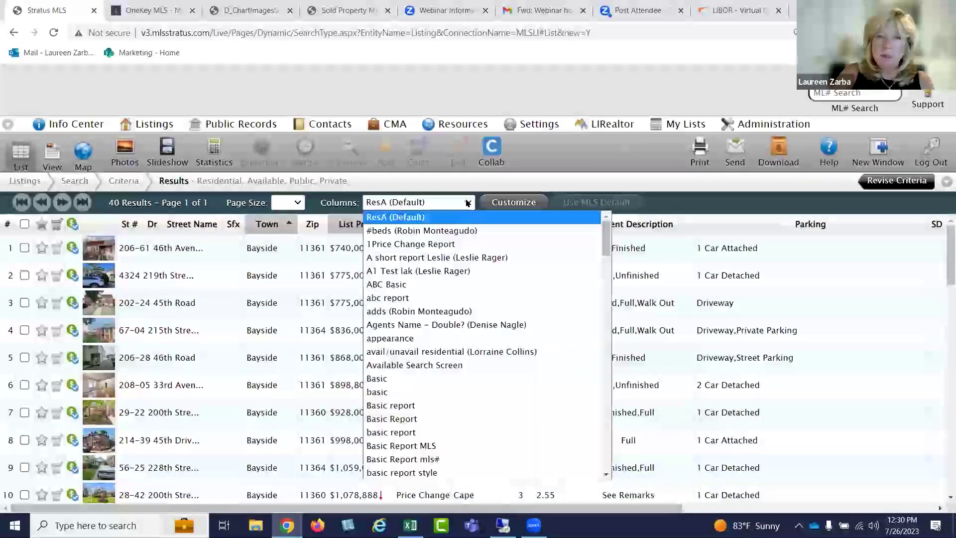
pyautogui.click(449, 244)
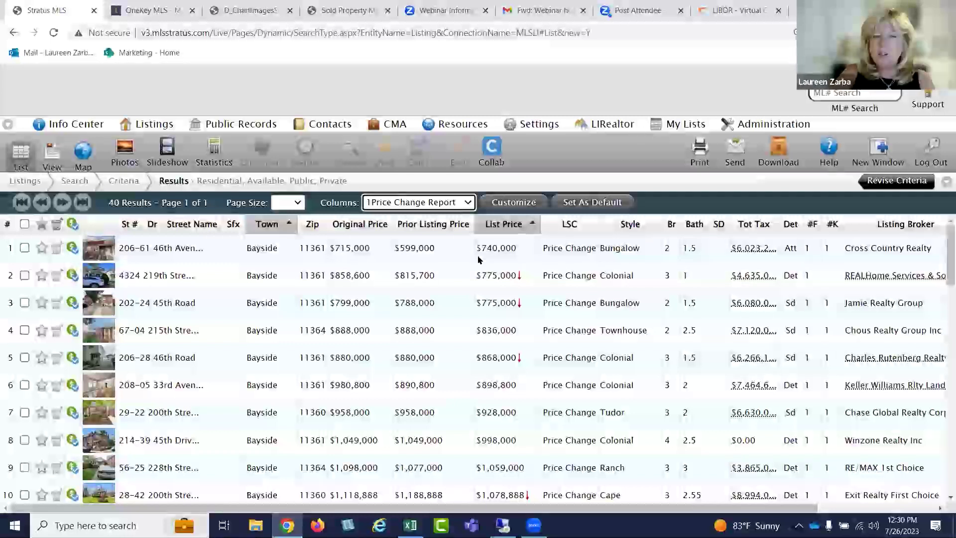
pyautogui.scroll(-2, 461, 255)
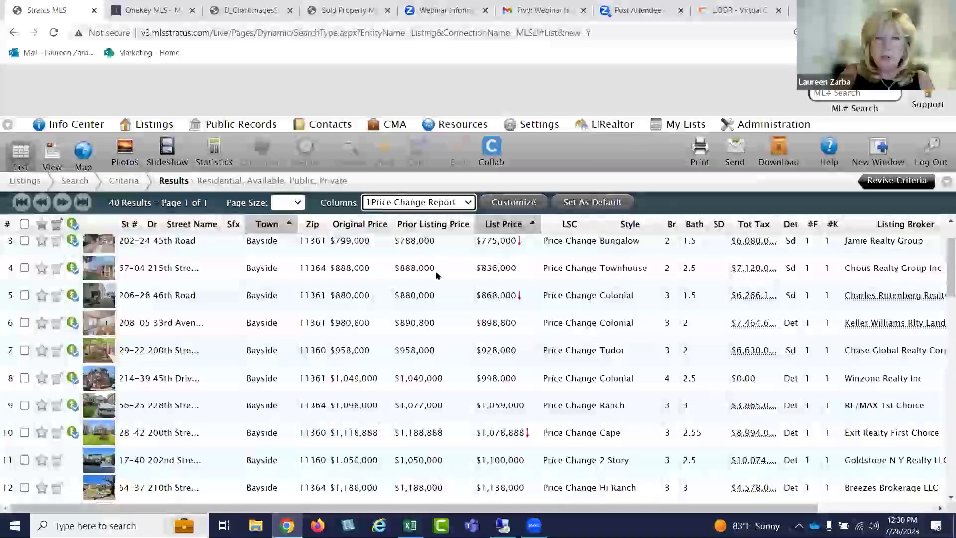
pyautogui.moveTo(486, 301)
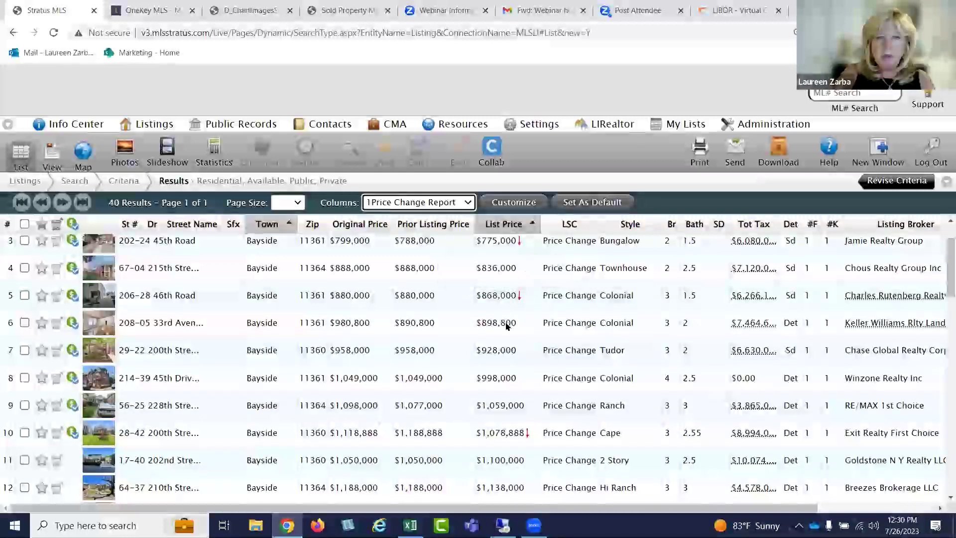
# Scroll through the 40 results to review Original Price and Prior Listing Price
pyautogui.scroll(-2, 508, 327)
pyautogui.scroll(-5, 508, 327)
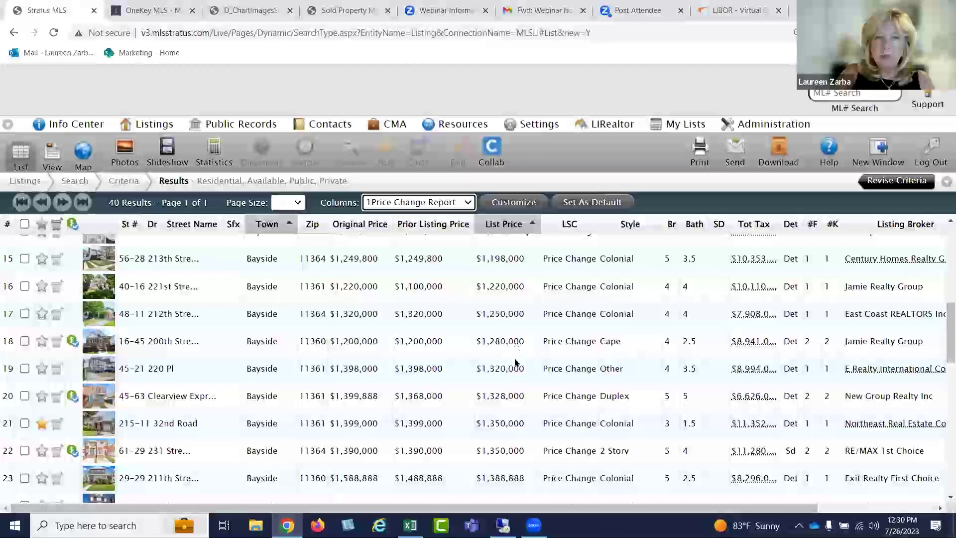
pyautogui.scroll(-1, 515, 362)
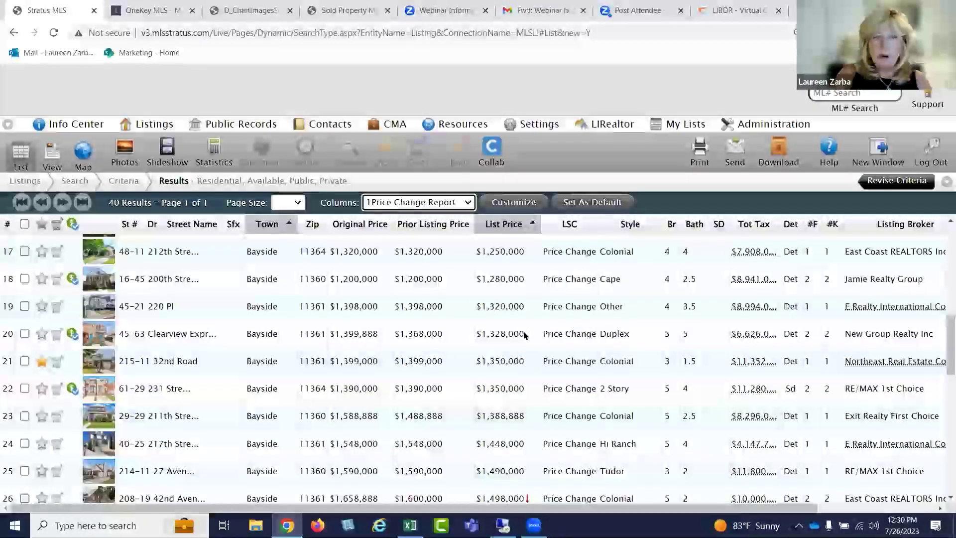
pyautogui.scroll(-8, 523, 335)
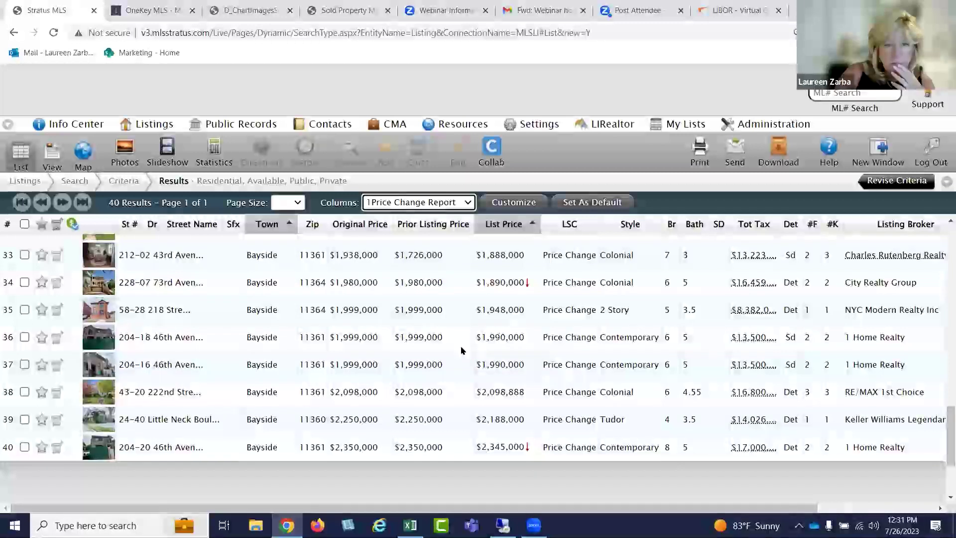
pyautogui.scroll(4, 461, 350)
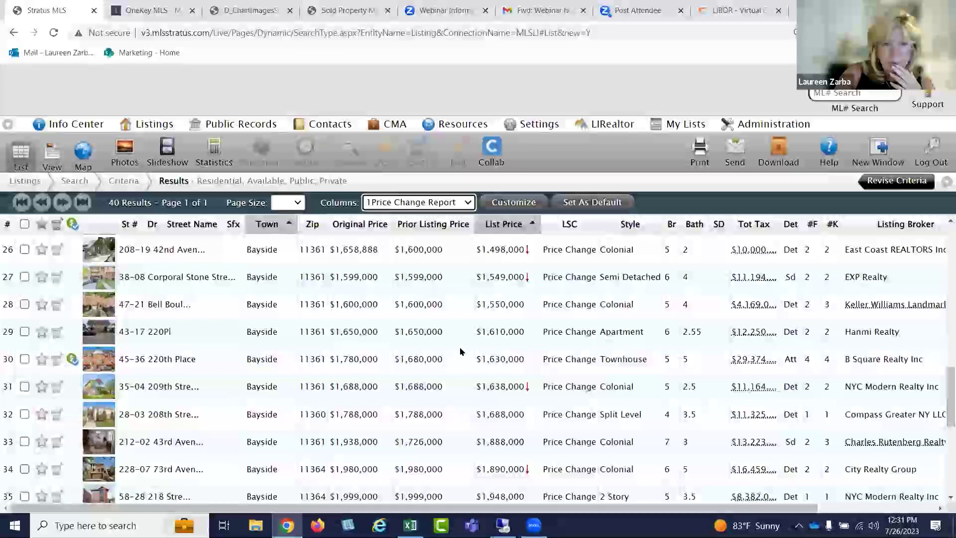
pyautogui.scroll(8, 461, 350)
pyautogui.scroll(5, 461, 351)
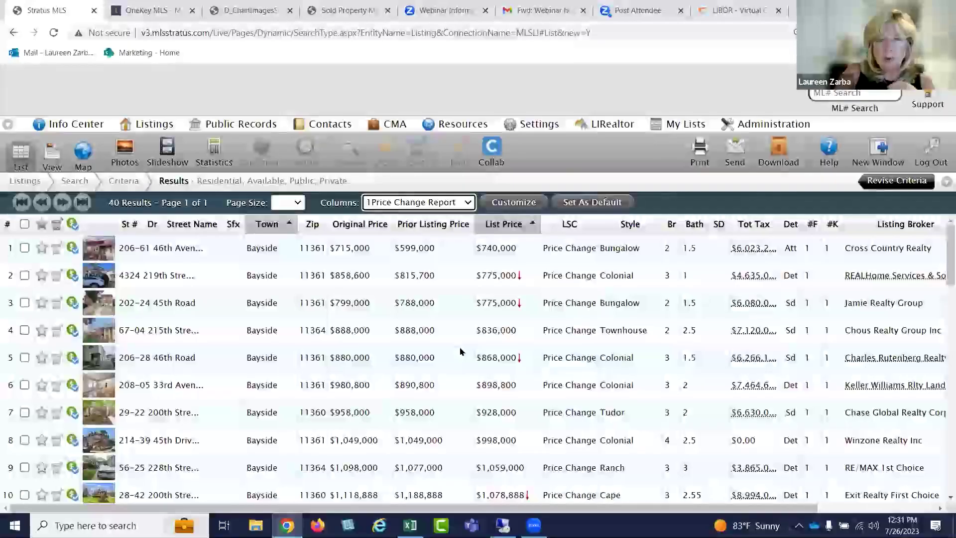
pyautogui.scroll(-3, 454, 357)
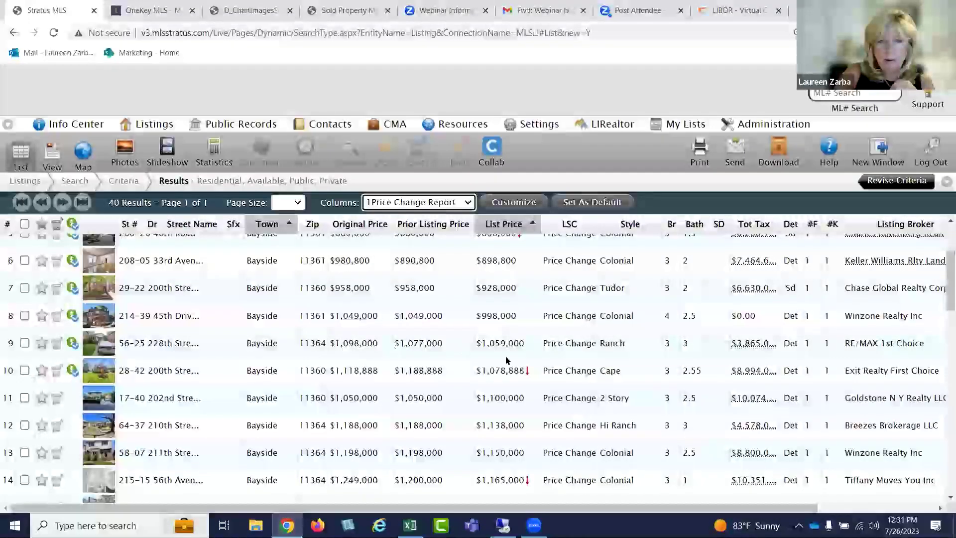
pyautogui.scroll(3, 521, 354)
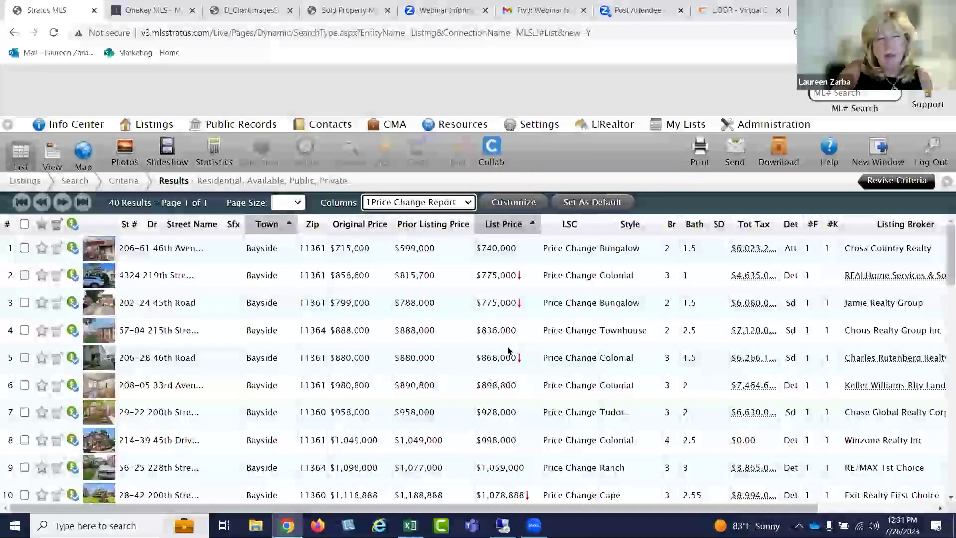
# Begin a new listing search with Unavailable checked, Available unchecked, and continue to criteria
pyautogui.click(171, 143)
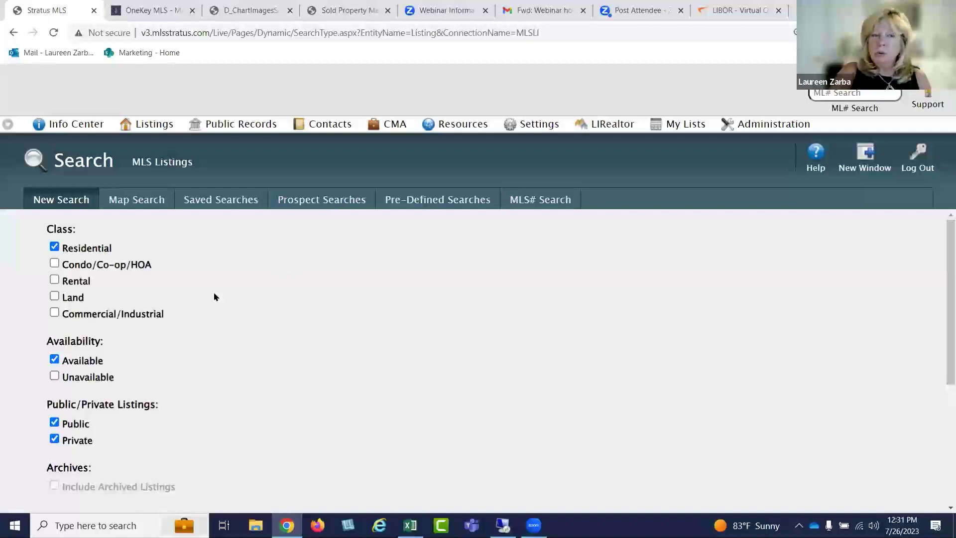
pyautogui.click(55, 375)
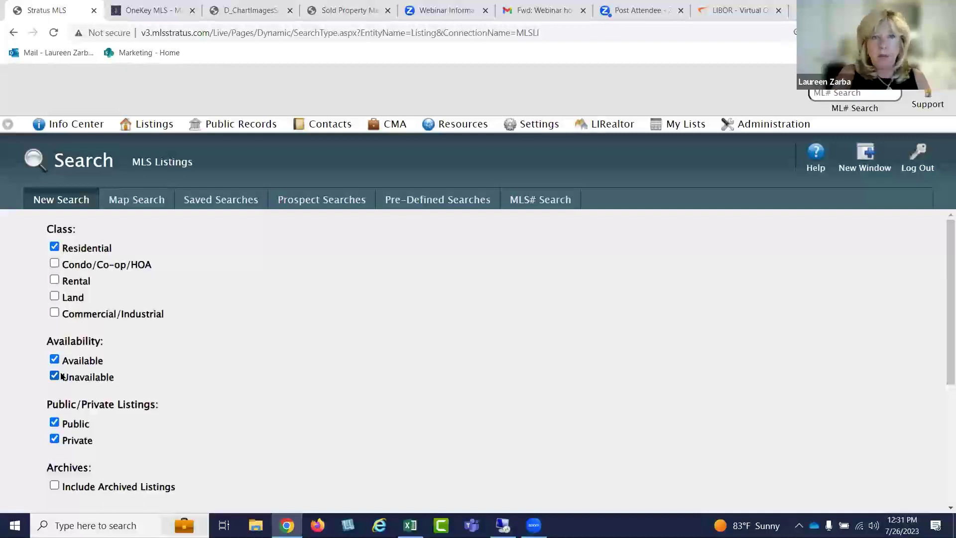
pyautogui.click(60, 364)
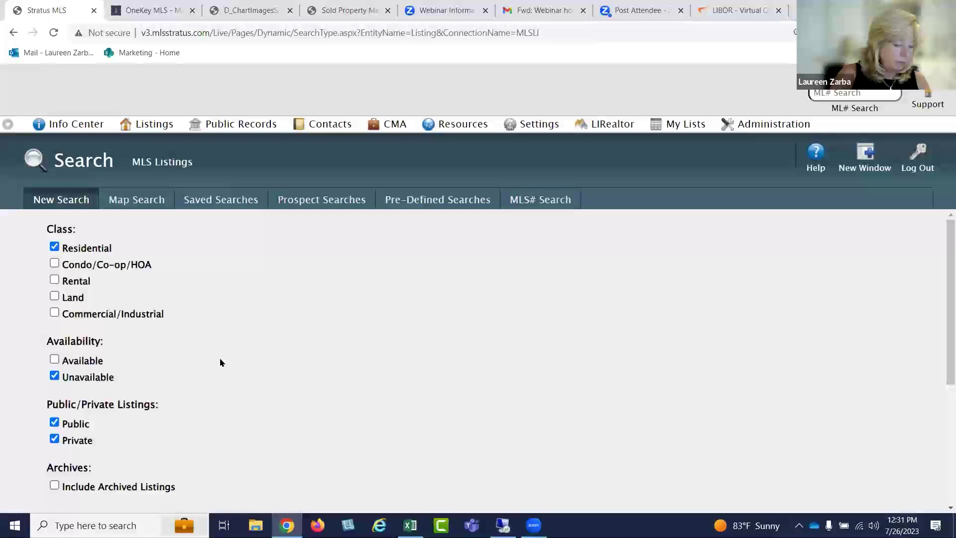
pyautogui.scroll(-3, 299, 378)
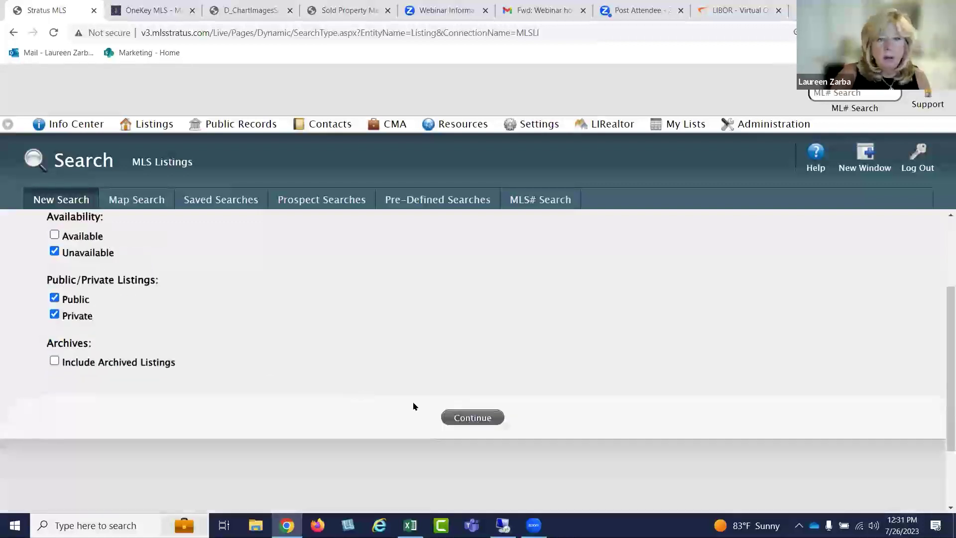
pyautogui.click(473, 418)
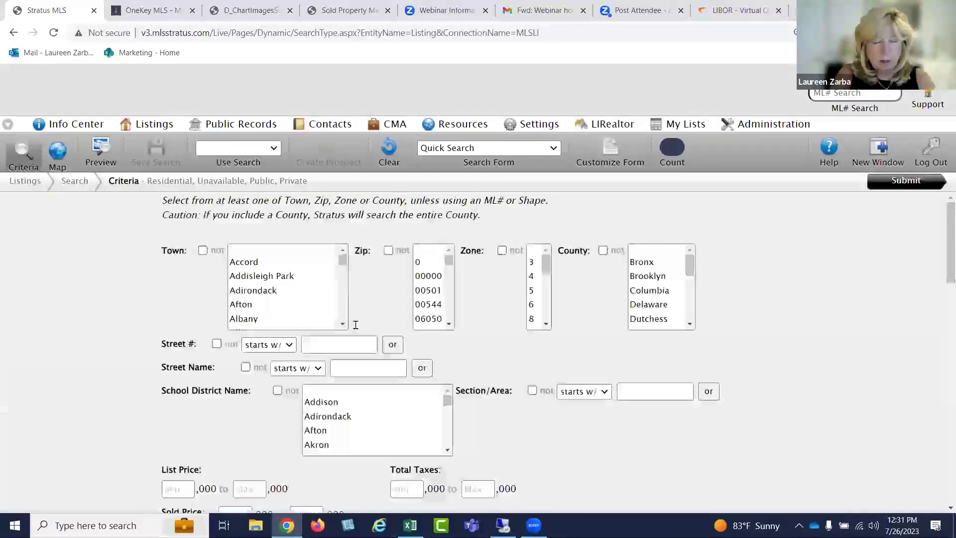
# Set the search town to Bay Shore
pyautogui.click(255, 252)
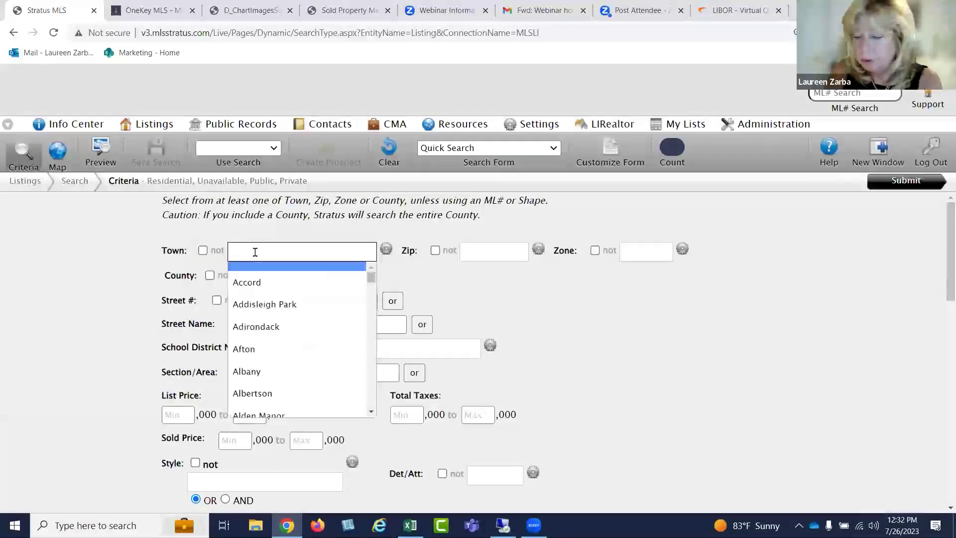
pyautogui.write('bay s')
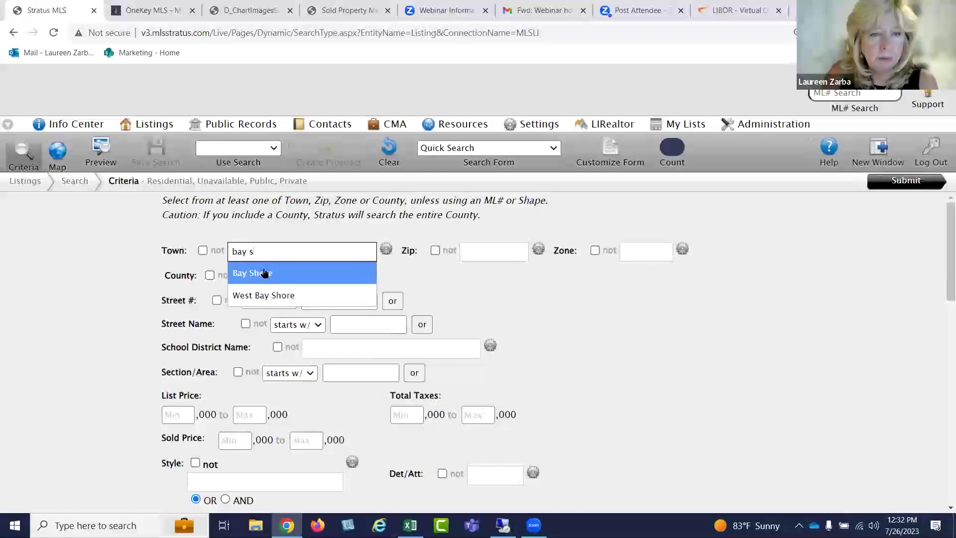
pyautogui.click(262, 273)
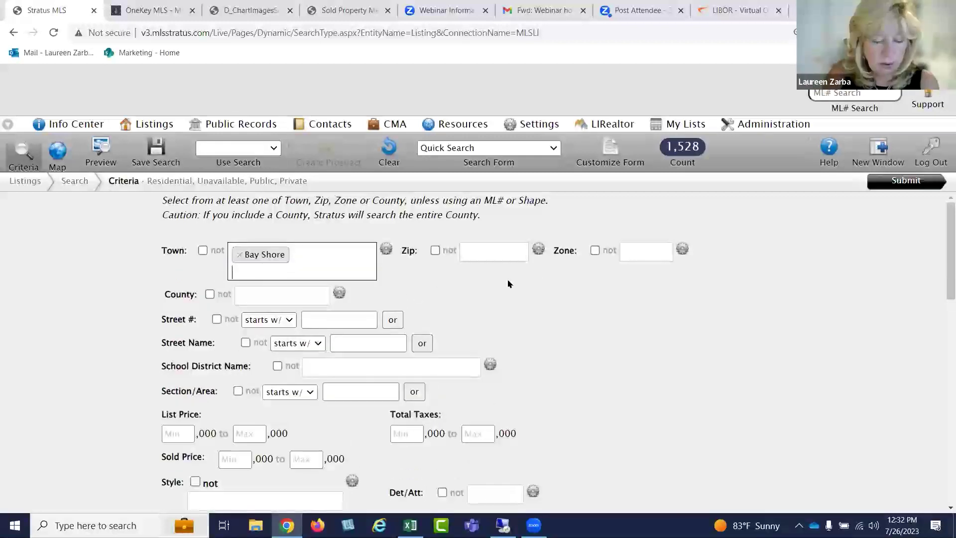
pyautogui.scroll(-1, 556, 281)
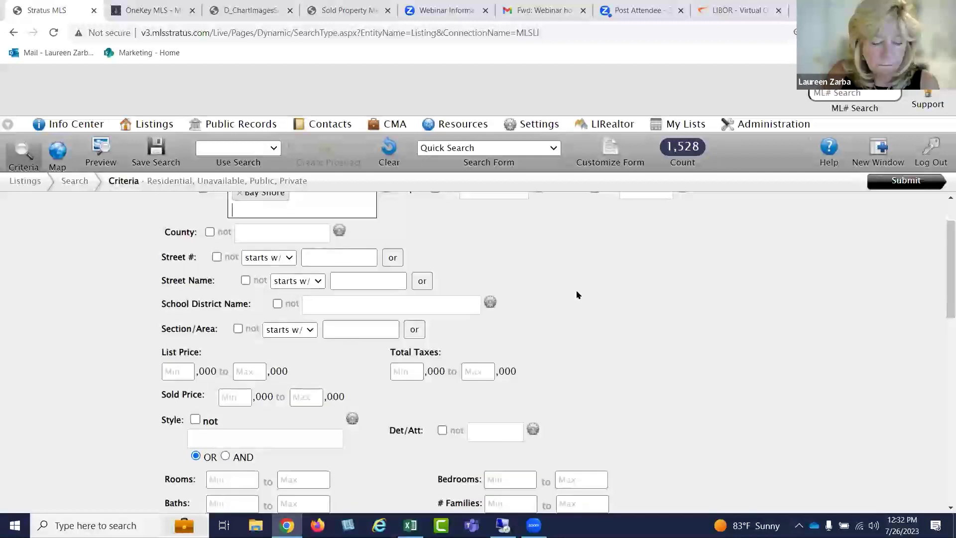
pyautogui.scroll(-8, 584, 299)
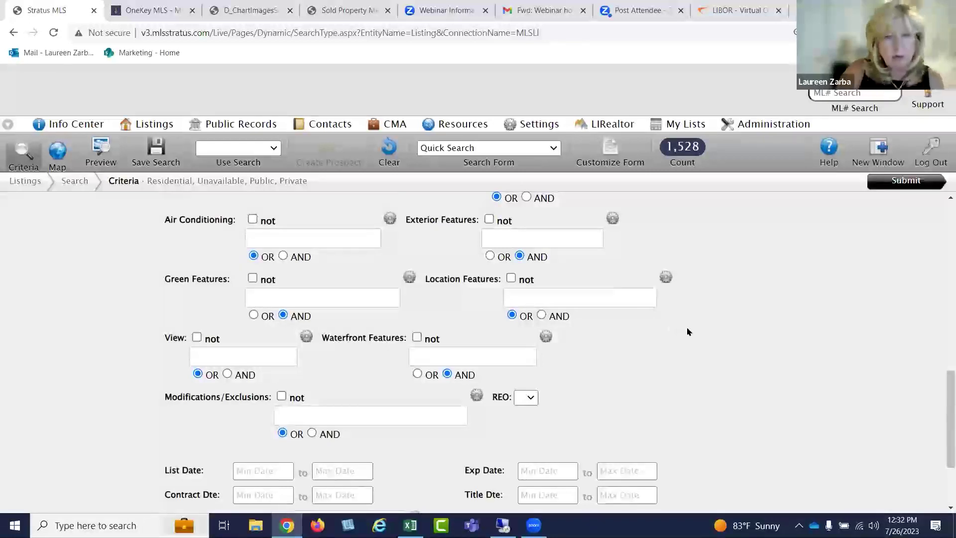
pyautogui.scroll(-2, 687, 331)
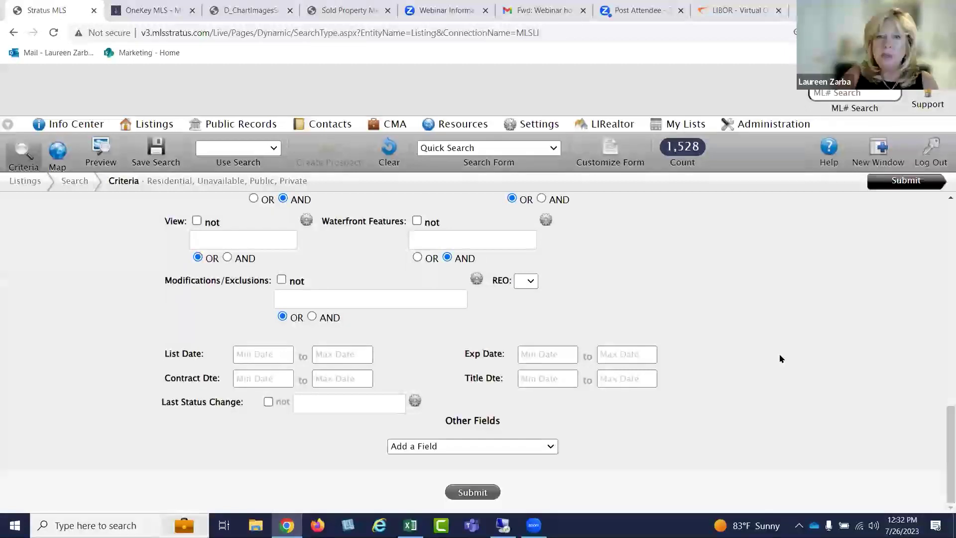
# Set the earliest title date to t-180 and submit, returning 157 results
pyautogui.click(544, 379)
pyautogui.write('t')
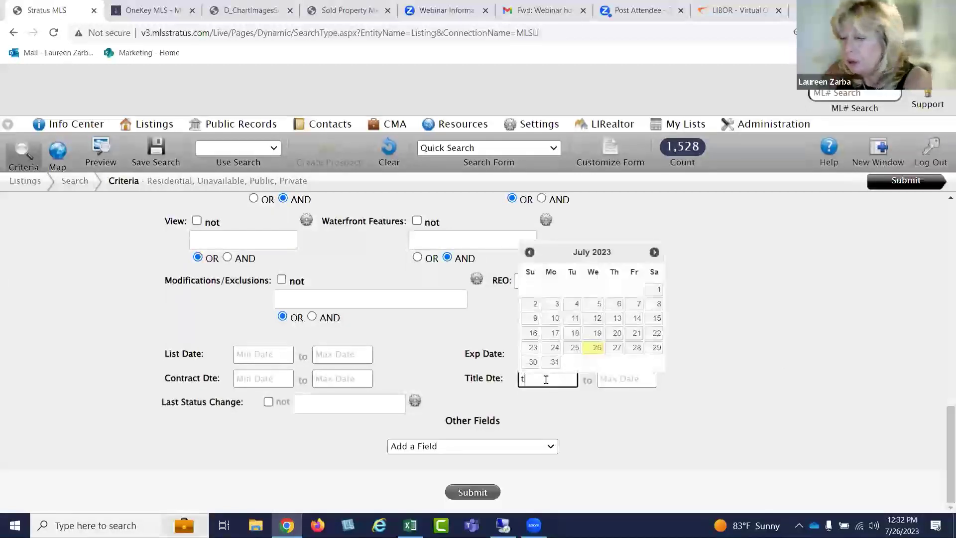
pyautogui.write('-180')
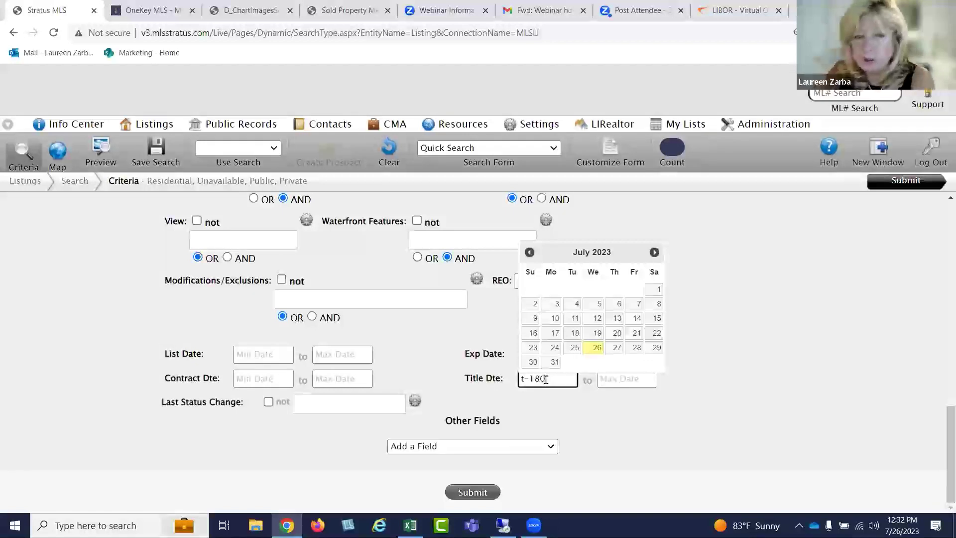
pyautogui.click(579, 419)
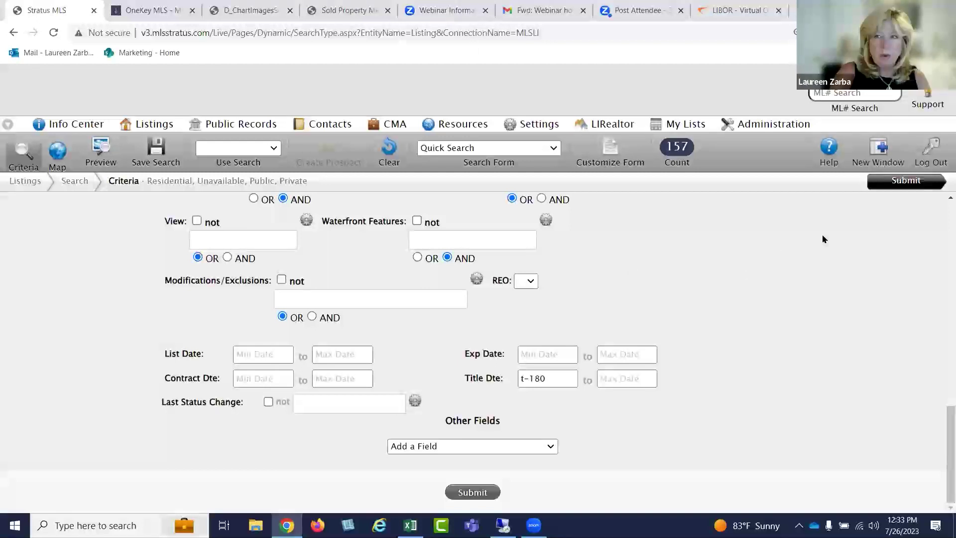
pyautogui.click(899, 181)
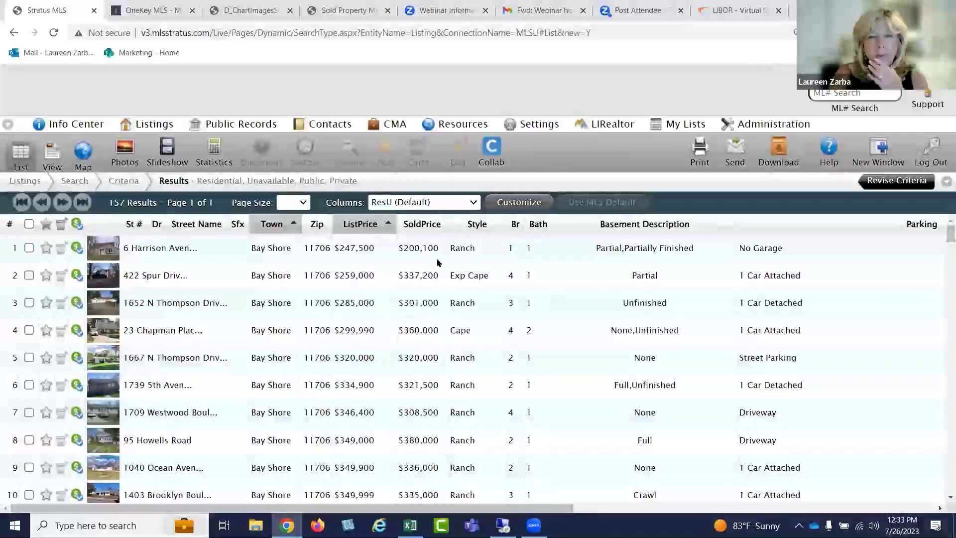
# Add an Original Price column through the ListPrice header's Add a Column list
pyautogui.click(436, 202)
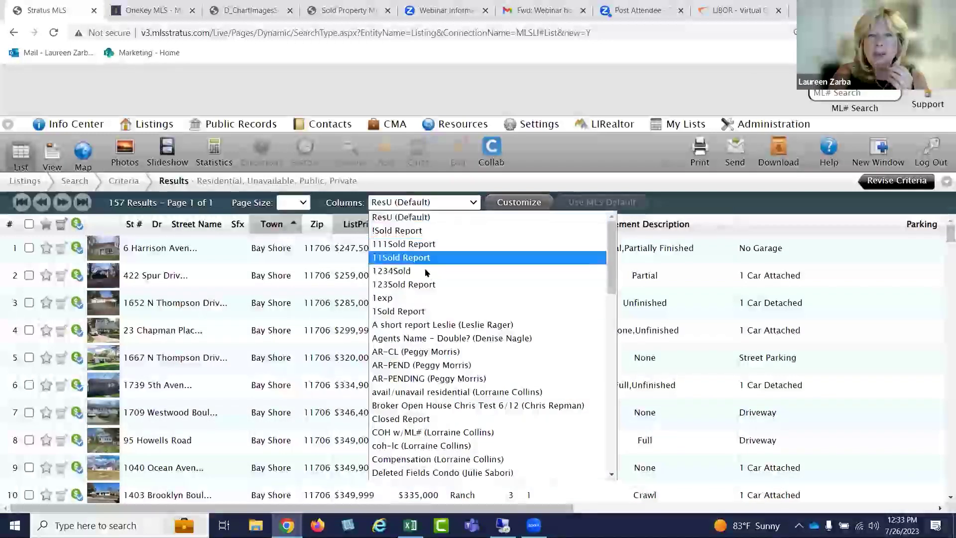
pyautogui.click(445, 201)
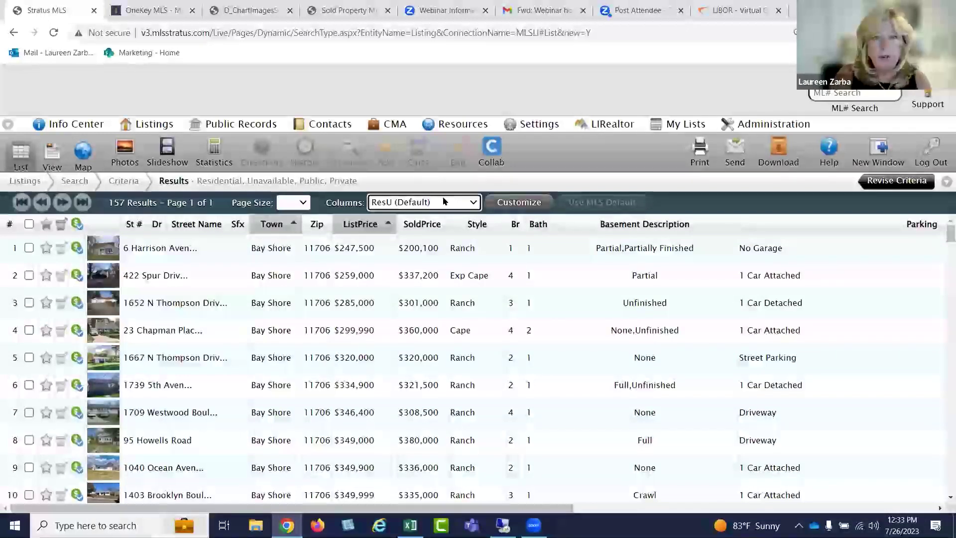
pyautogui.click(364, 225)
pyautogui.click(382, 343)
pyautogui.scroll(-20, 382, 250)
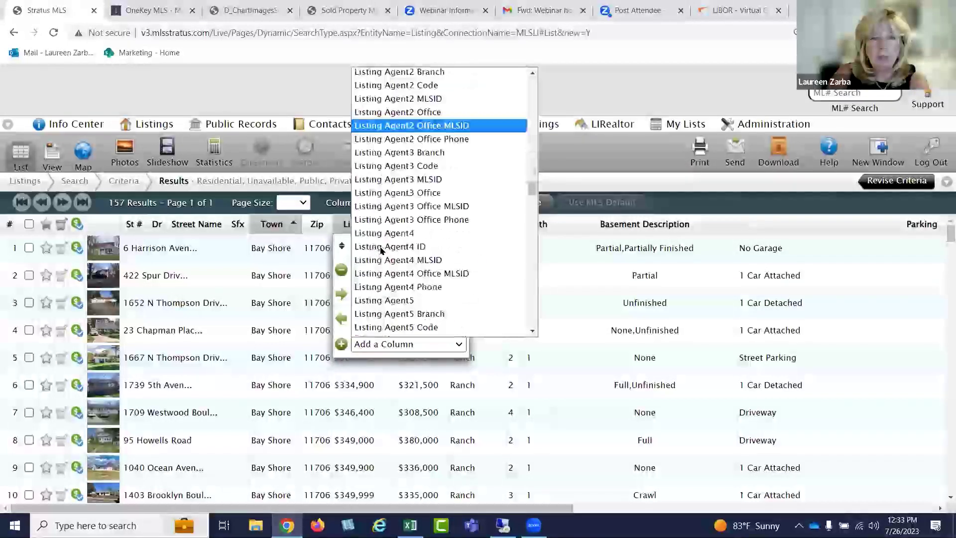
pyautogui.scroll(-20, 382, 249)
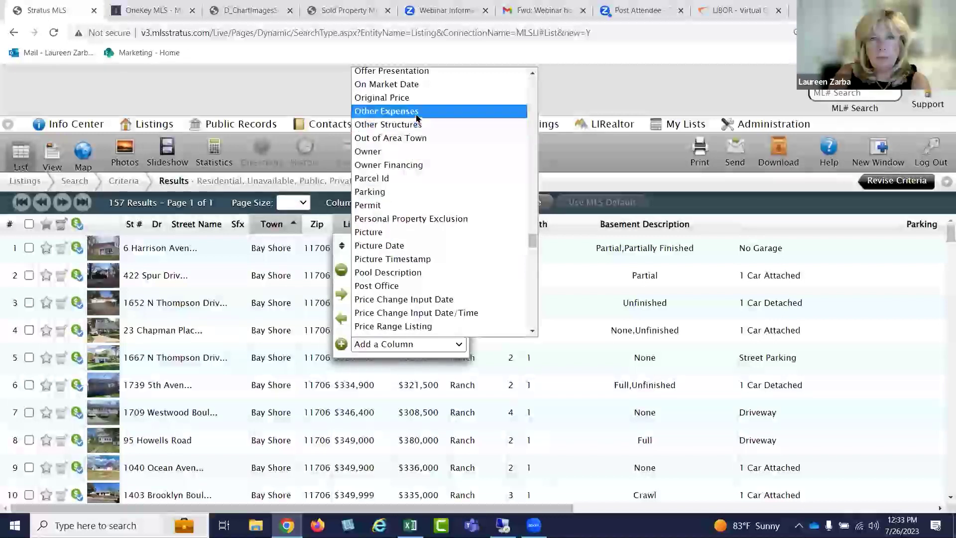
pyautogui.click(417, 98)
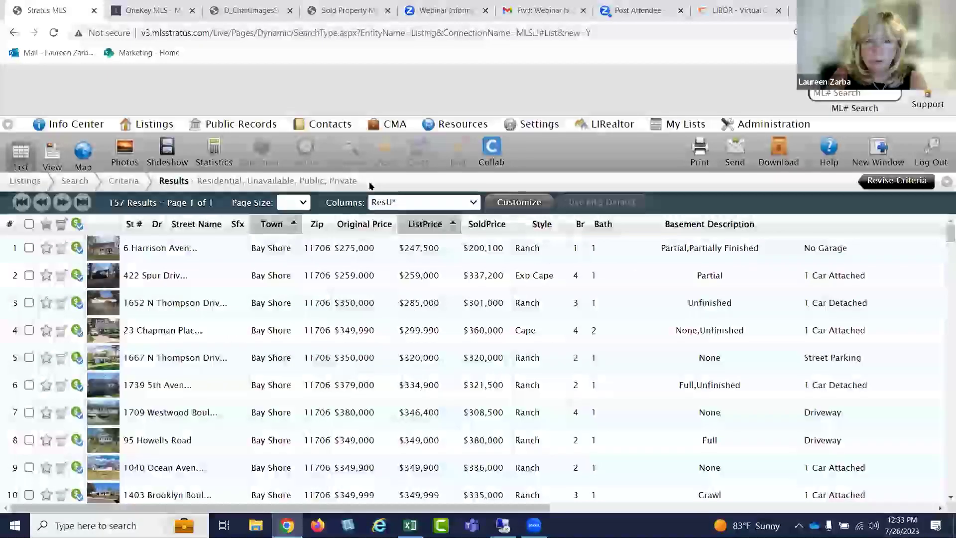
pyautogui.moveTo(521, 508); pyautogui.dragTo(791, 485)
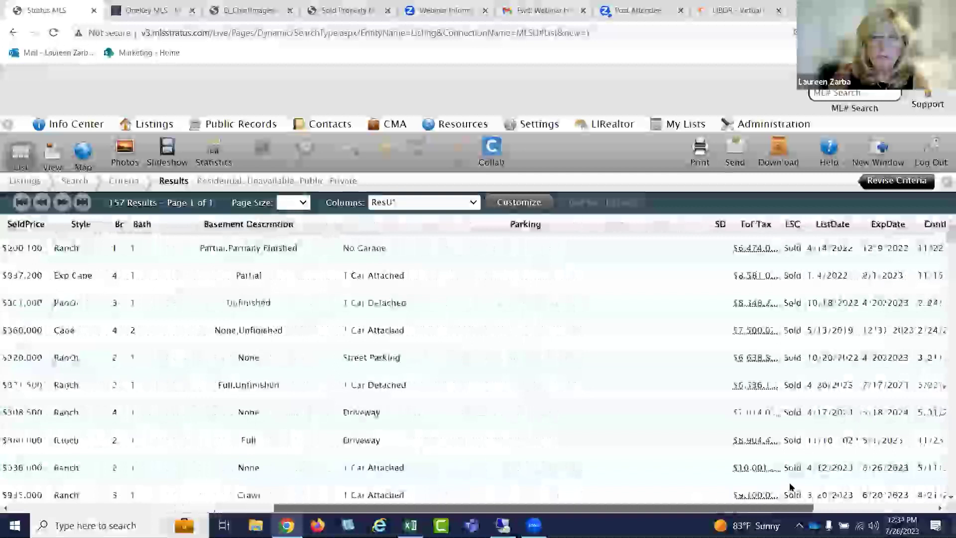
# Remove the Parking and Basement Description columns and move DOM next to SoldPrice
pyautogui.click(514, 225)
pyautogui.click(420, 271)
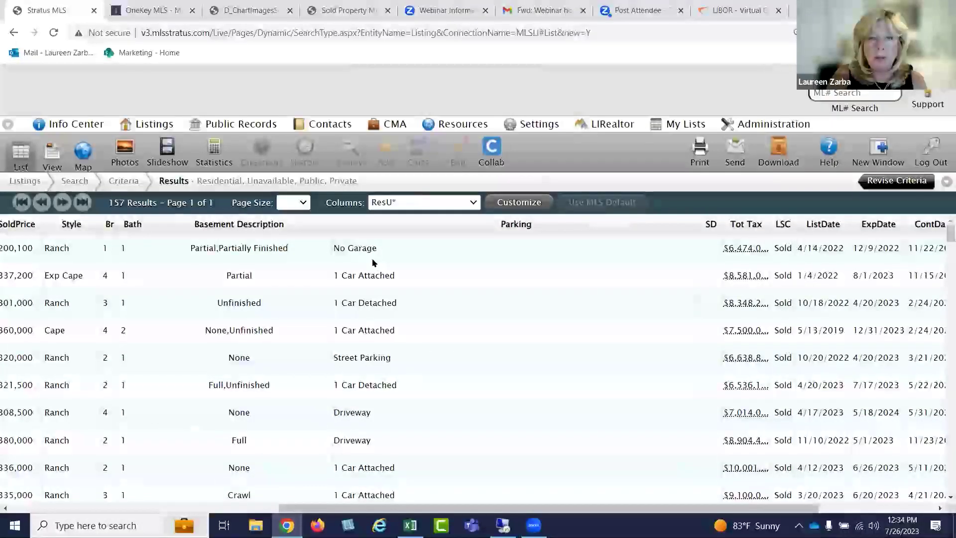
pyautogui.click(398, 224)
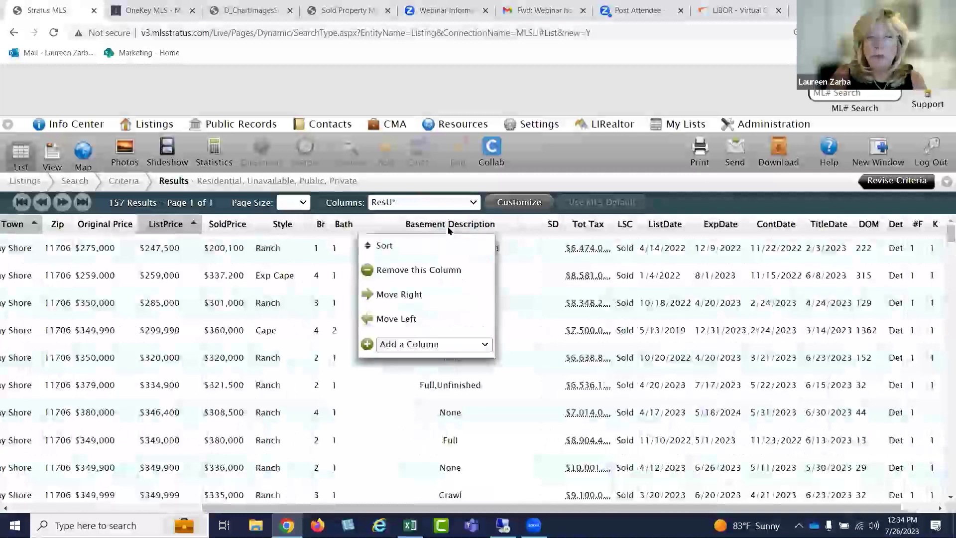
pyautogui.click(429, 271)
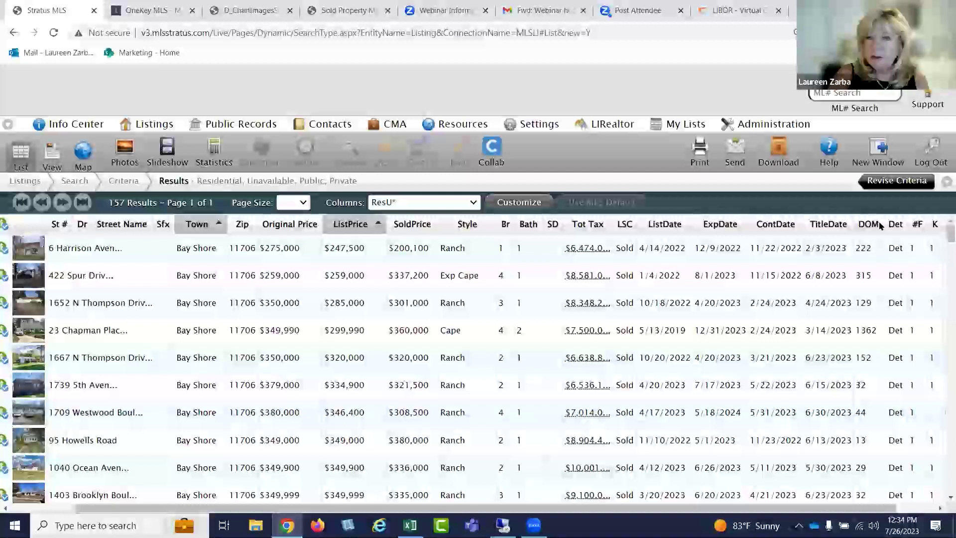
pyautogui.moveTo(849, 225); pyautogui.dragTo(468, 227)
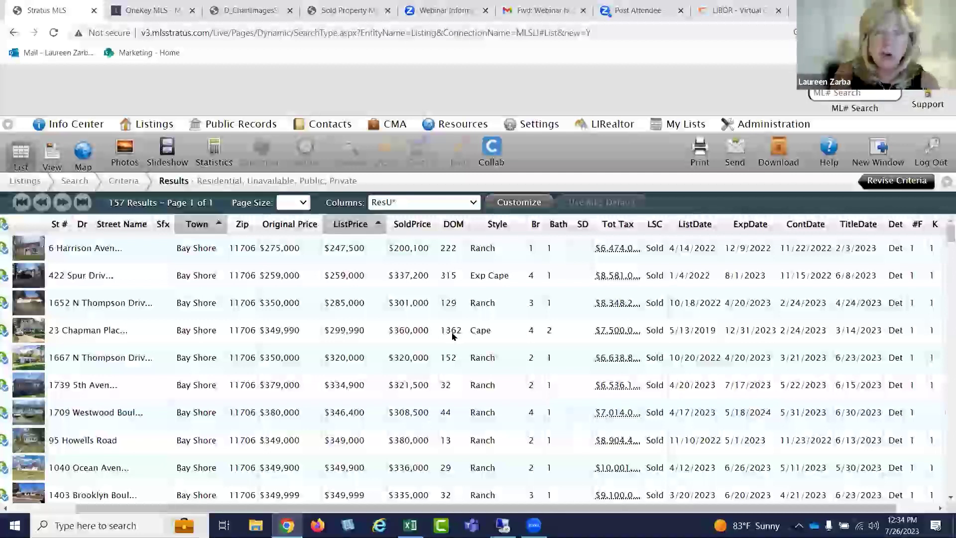
pyautogui.scroll(-3, 461, 362)
pyautogui.scroll(3, 453, 356)
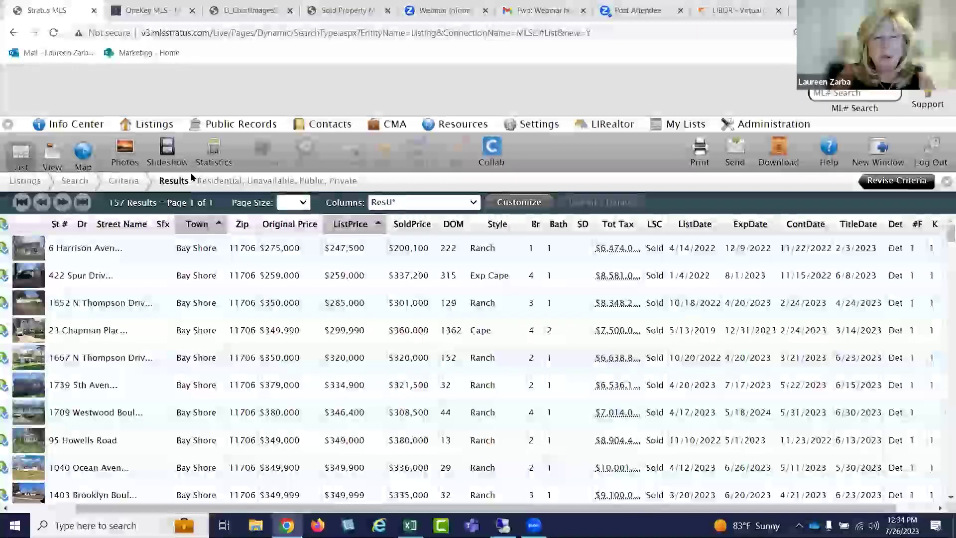
pyautogui.click(215, 155)
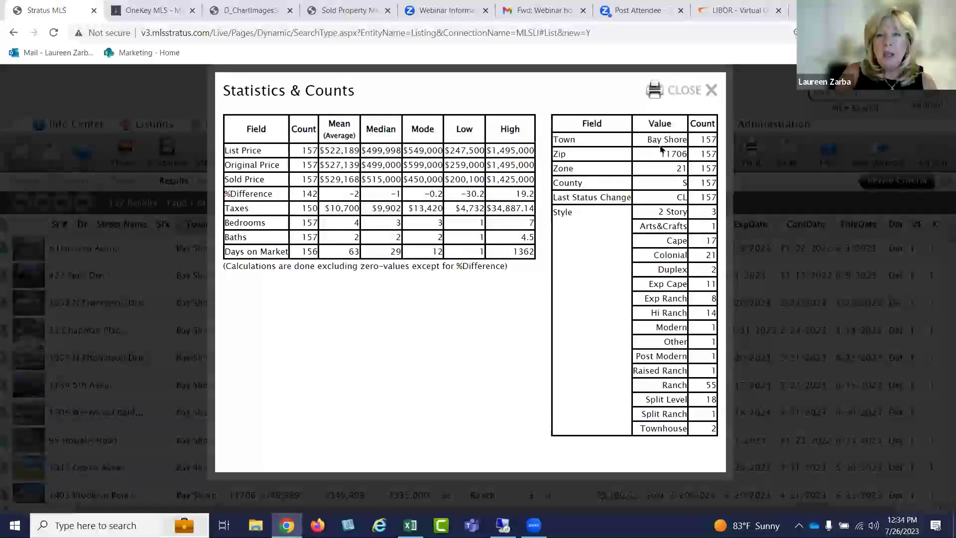
pyautogui.click(654, 90)
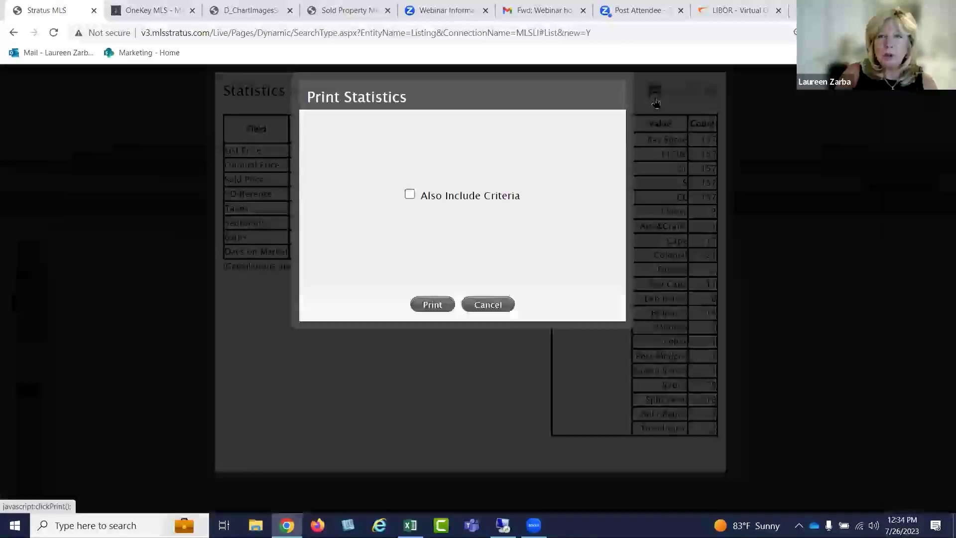
pyautogui.click(410, 194)
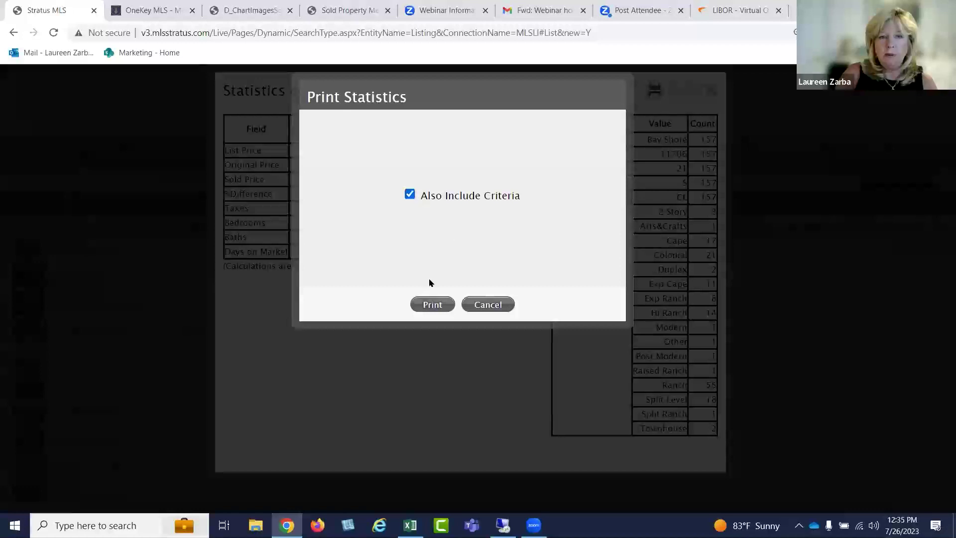
pyautogui.click(432, 304)
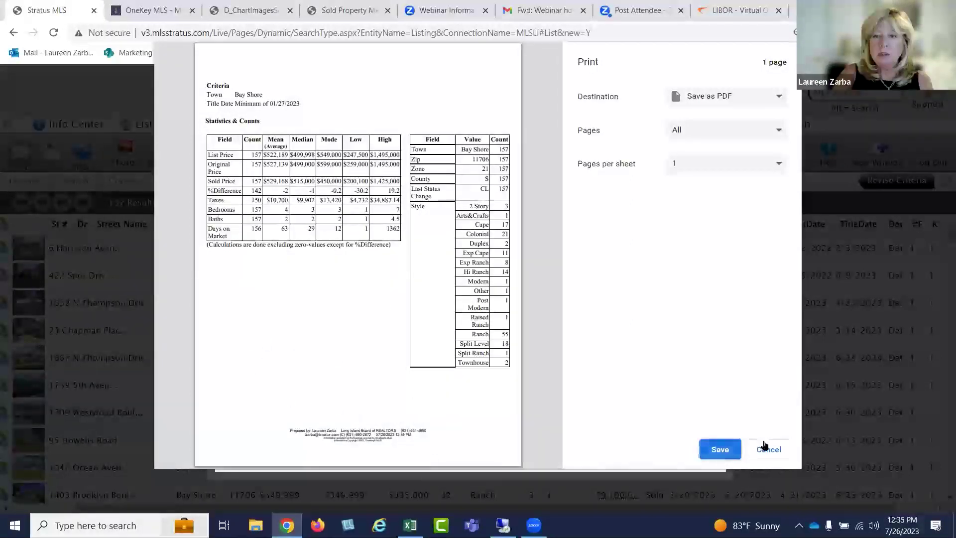
pyautogui.click(768, 449)
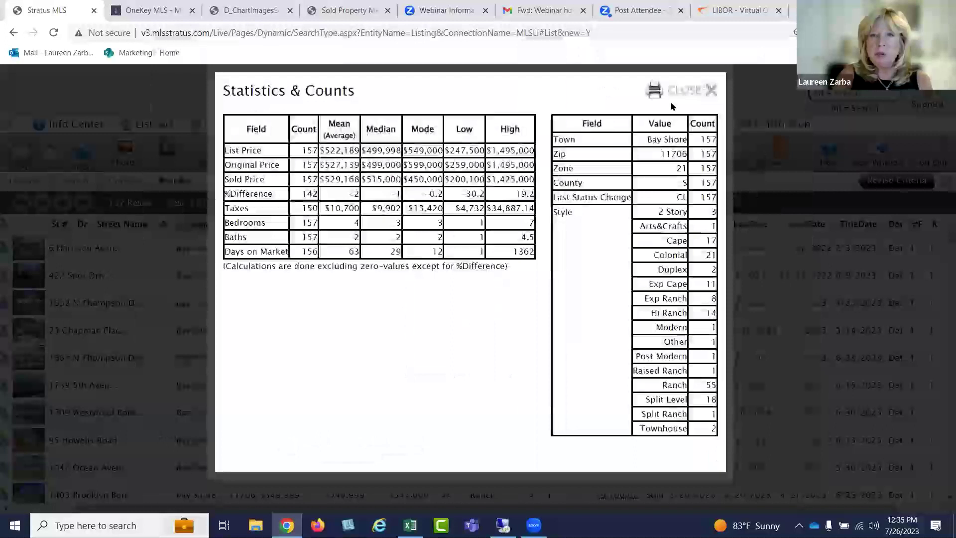
pyautogui.click(678, 94)
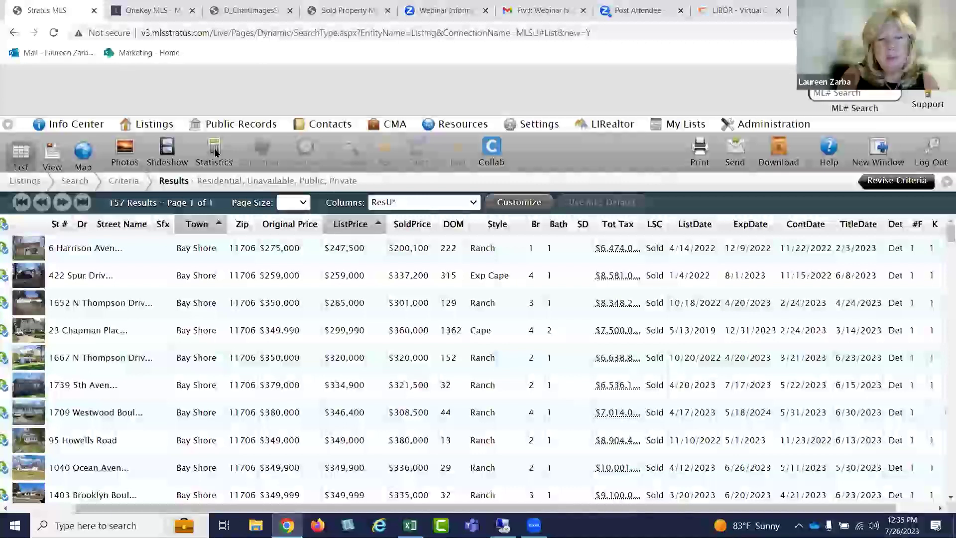
# Add a Moved From column from the Style header's Add a Column list
pyautogui.click(496, 224)
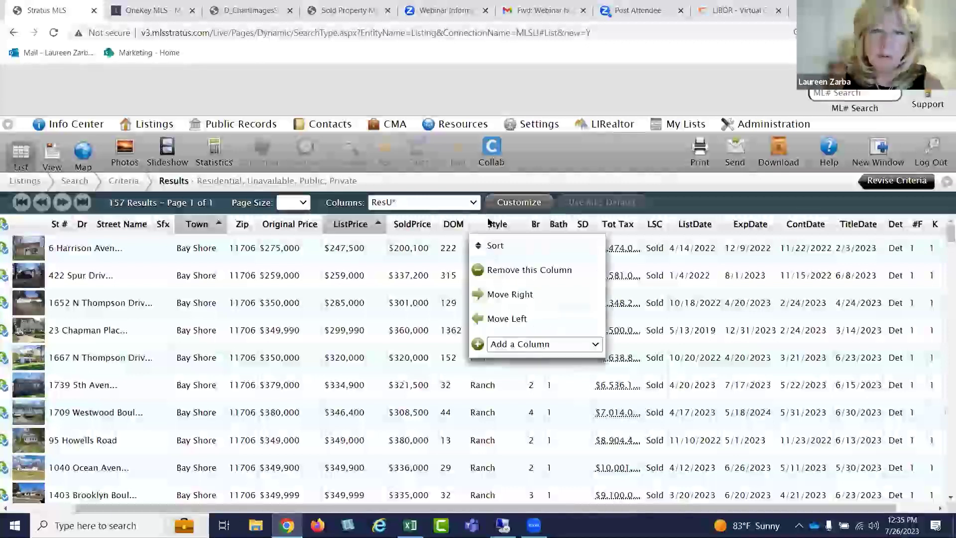
pyautogui.click(517, 344)
pyautogui.scroll(-1, 534, 299)
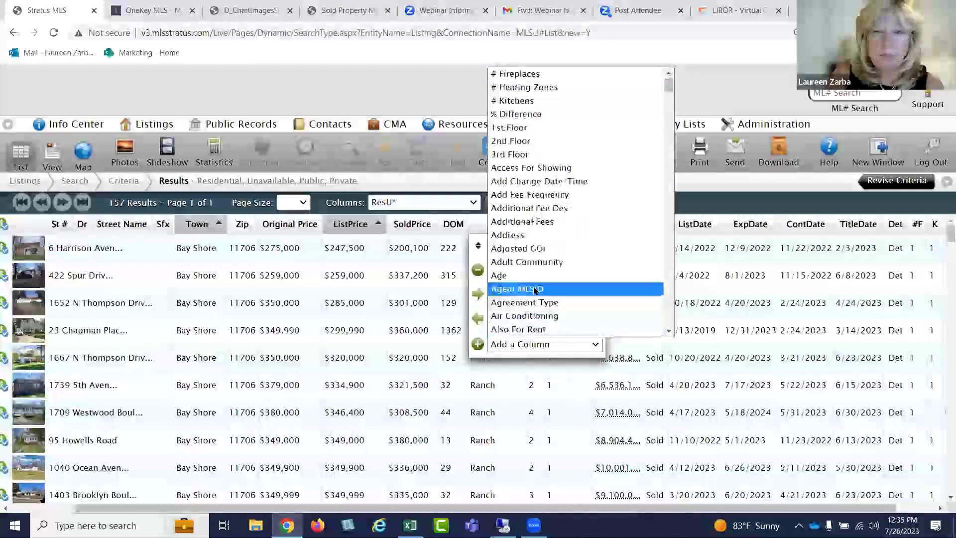
pyautogui.scroll(-12, 533, 291)
pyautogui.scroll(-20, 534, 291)
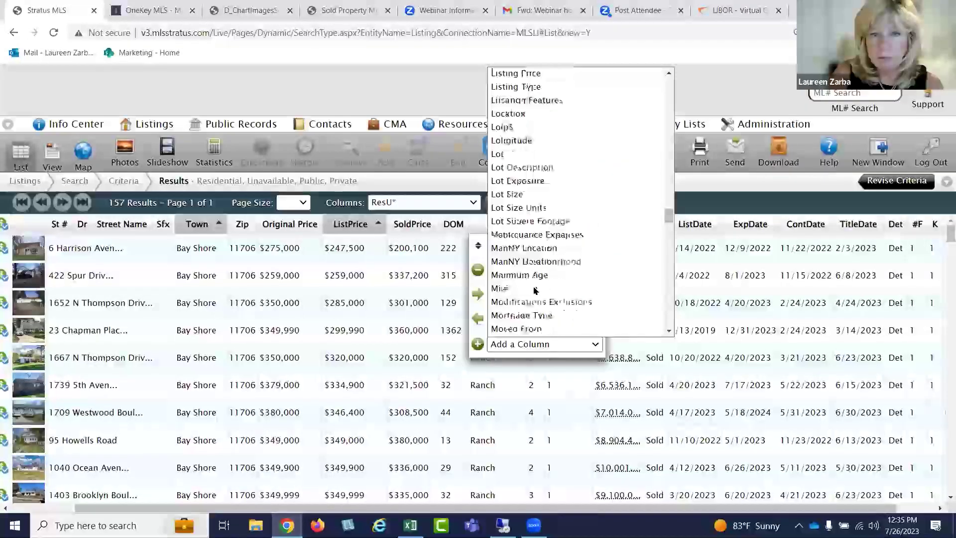
pyautogui.scroll(10, 534, 291)
pyautogui.scroll(-5, 534, 290)
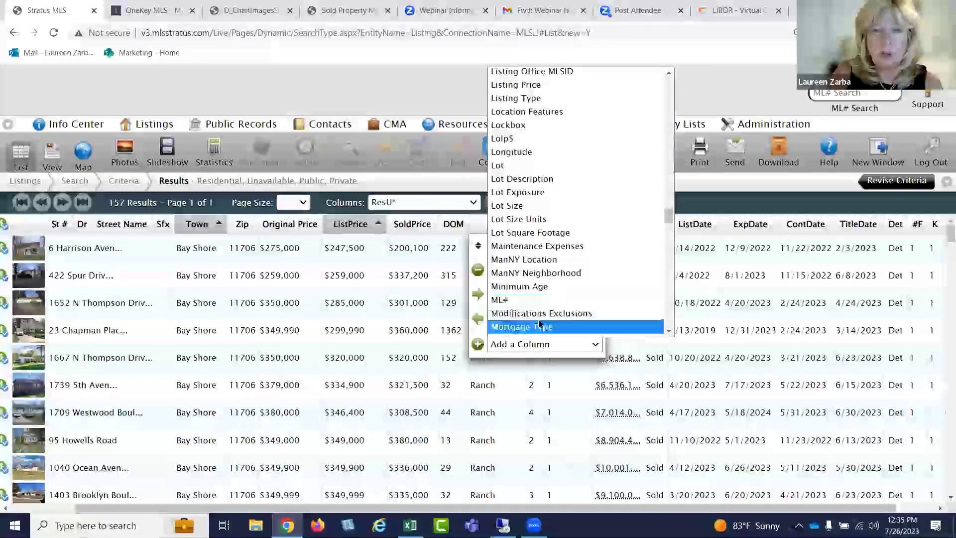
pyautogui.scroll(-3, 537, 314)
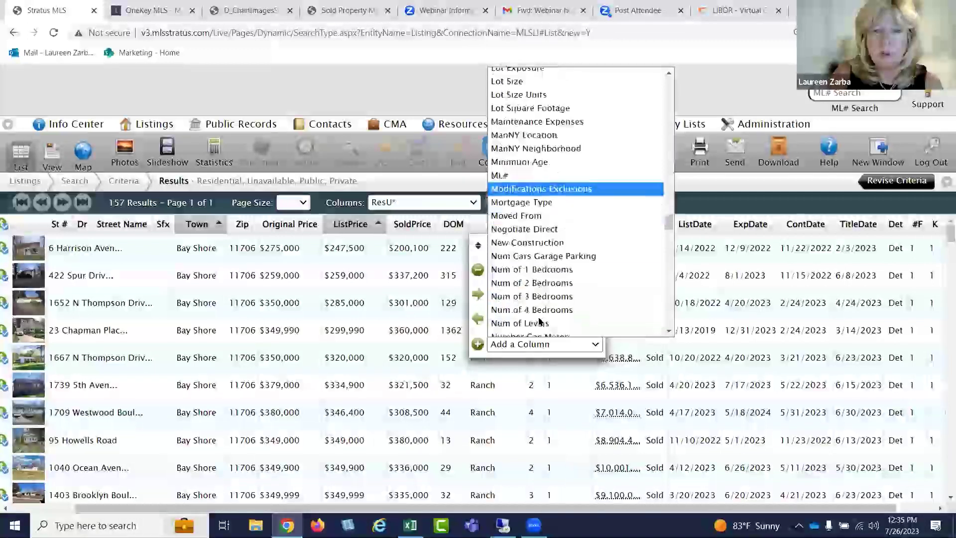
pyautogui.click(529, 216)
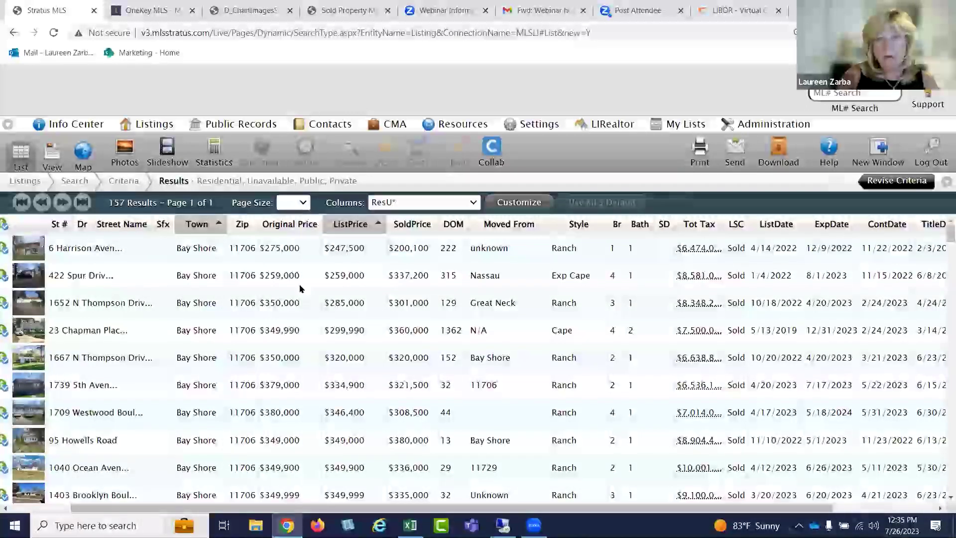
# Save the current columns as a new column set named '1Sold Report'
pyautogui.click(521, 203)
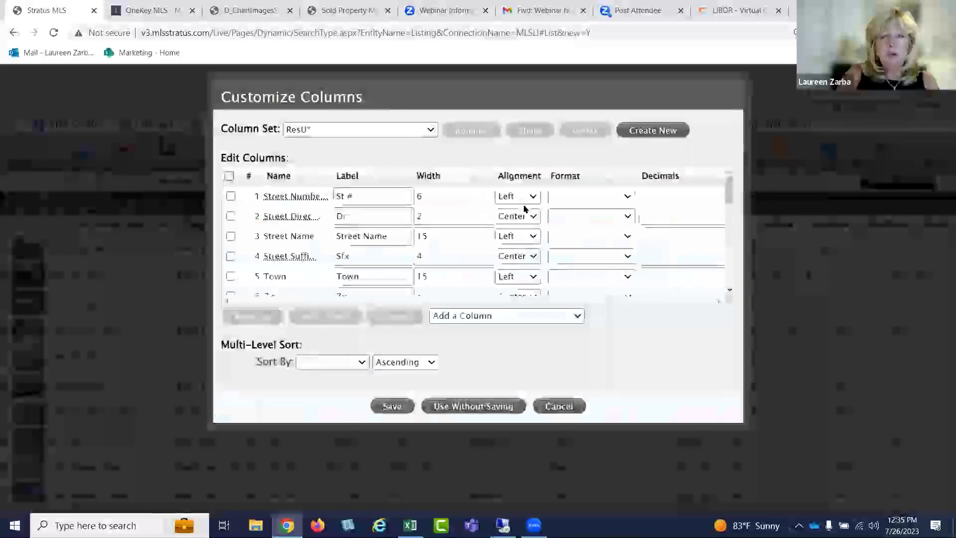
pyautogui.click(391, 404)
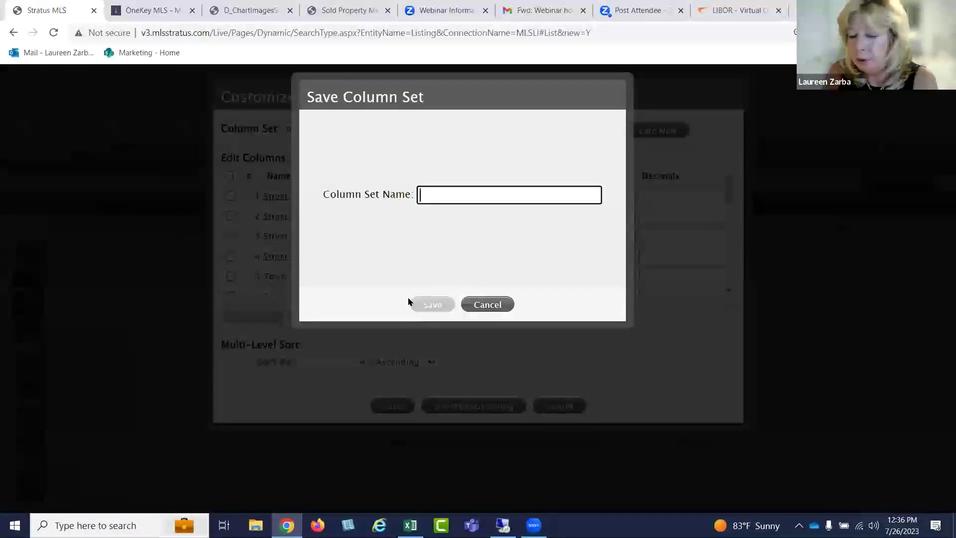
pyautogui.write('1So')
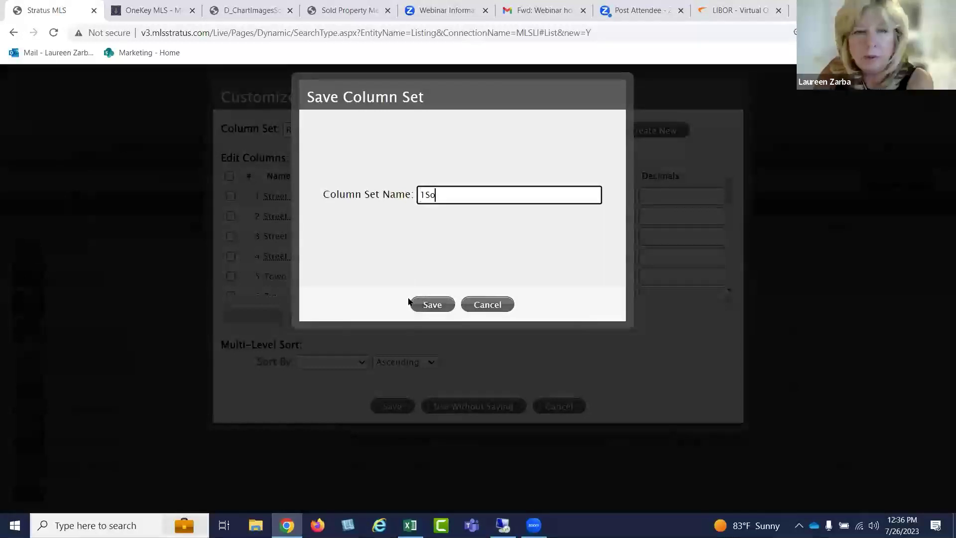
pyautogui.write('ld Report')
pyautogui.click(411, 306)
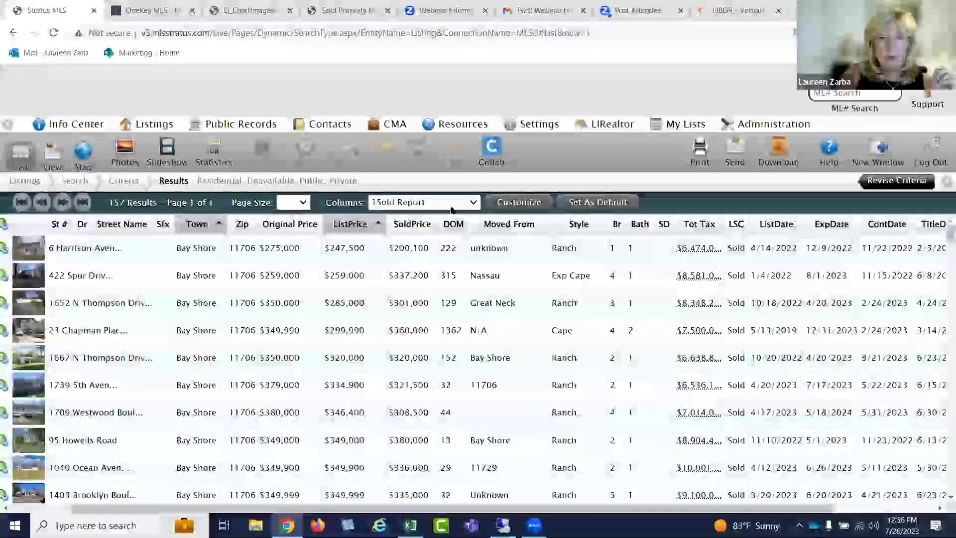
# Switch to the default ResU columns, then reapply the 1Sold Report column set
pyautogui.click(437, 202)
pyautogui.click(435, 218)
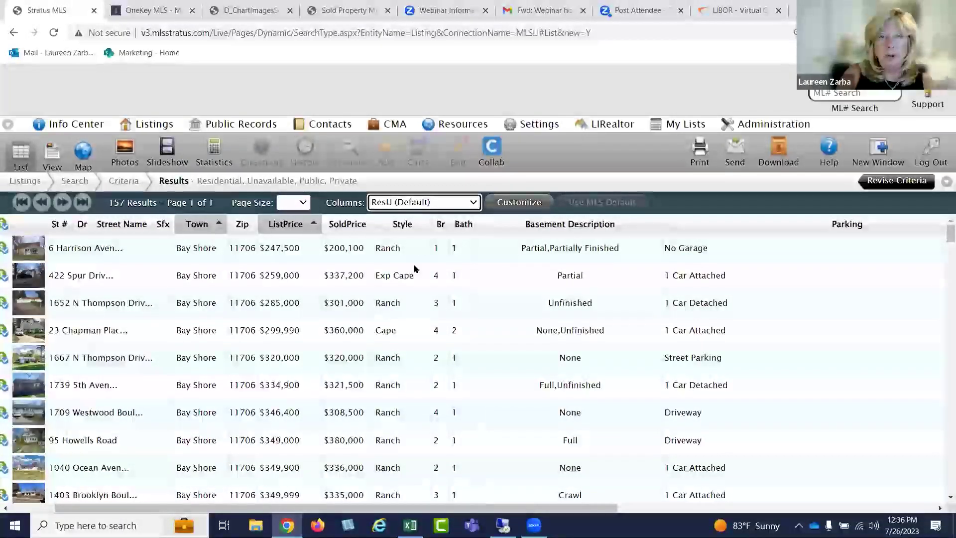
pyautogui.click(457, 206)
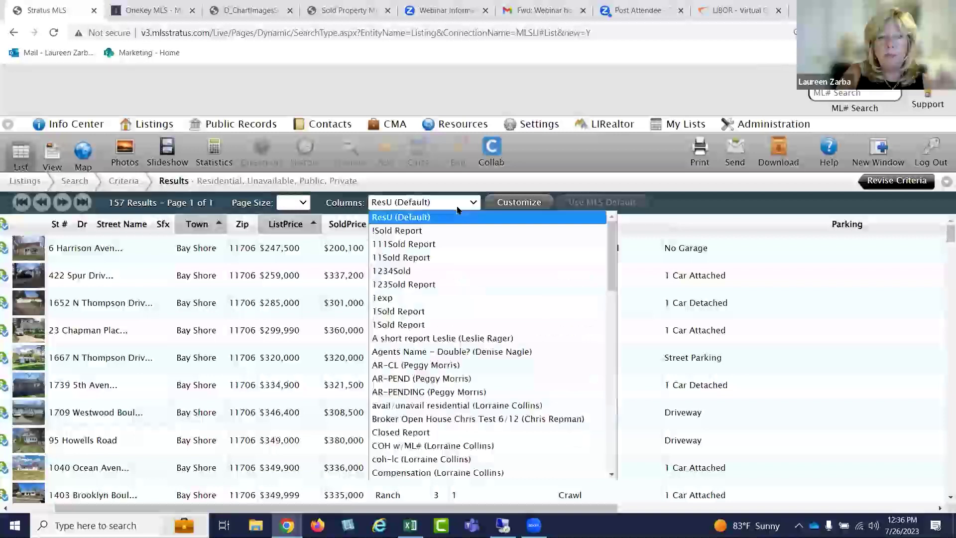
pyautogui.click(446, 232)
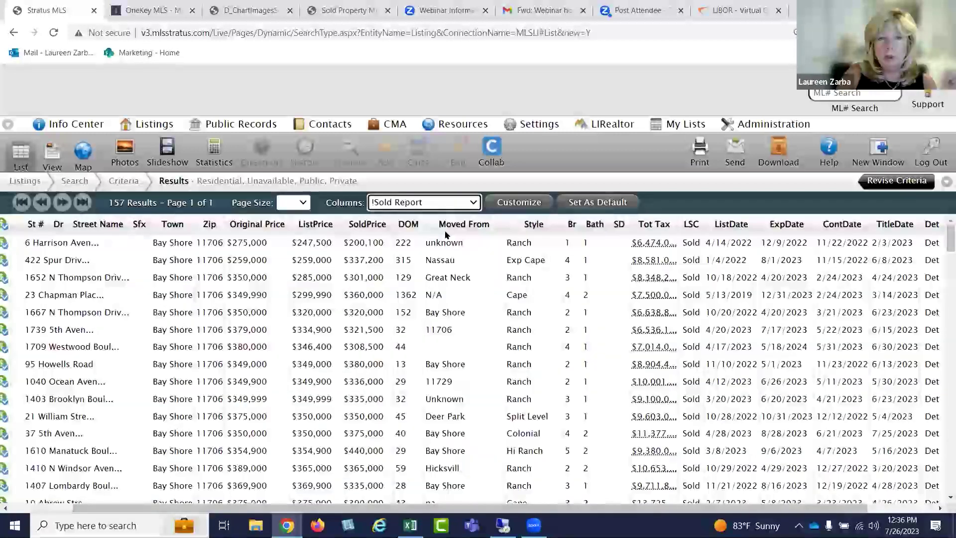
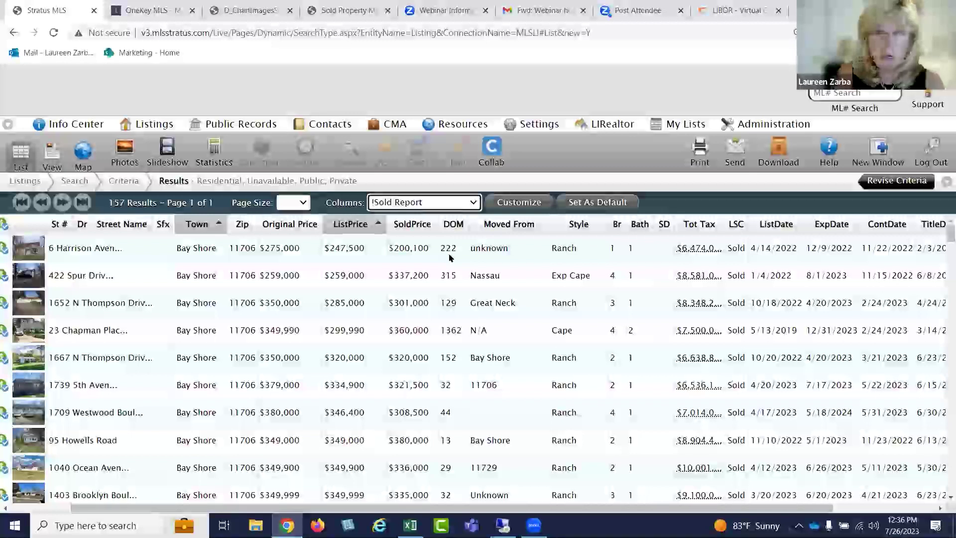
# Show the 157 sold results on a full-width map and pan to frame all the listing pins
pyautogui.click(88, 152)
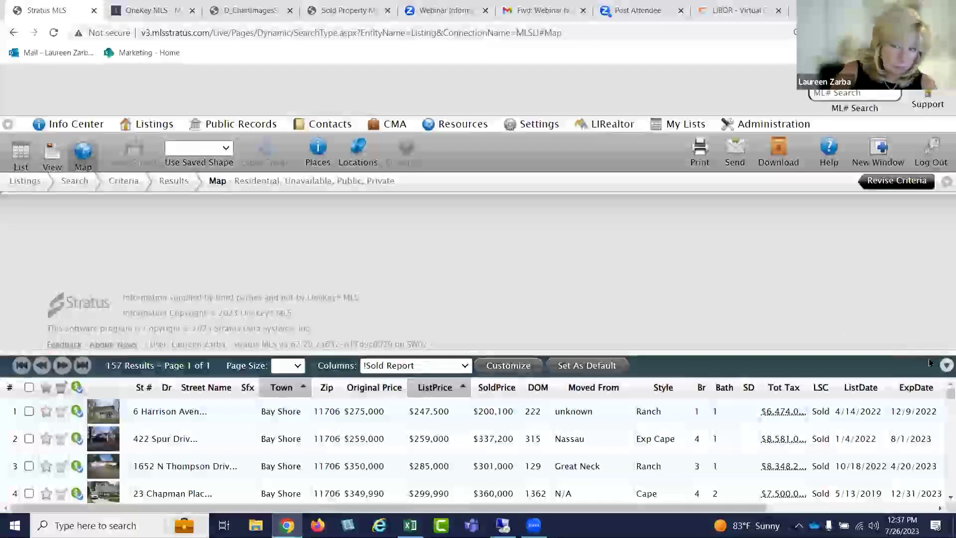
pyautogui.click(945, 365)
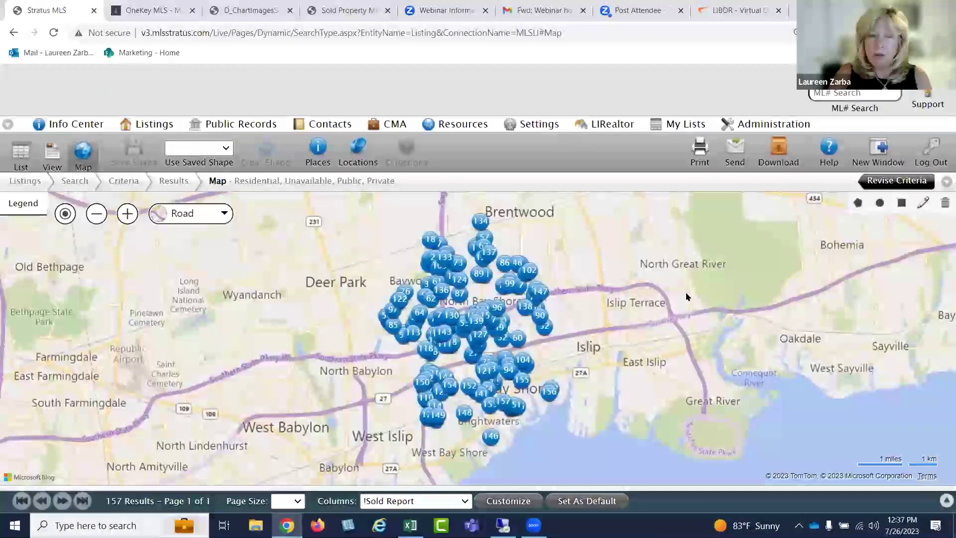
pyautogui.scroll(1, 655, 280)
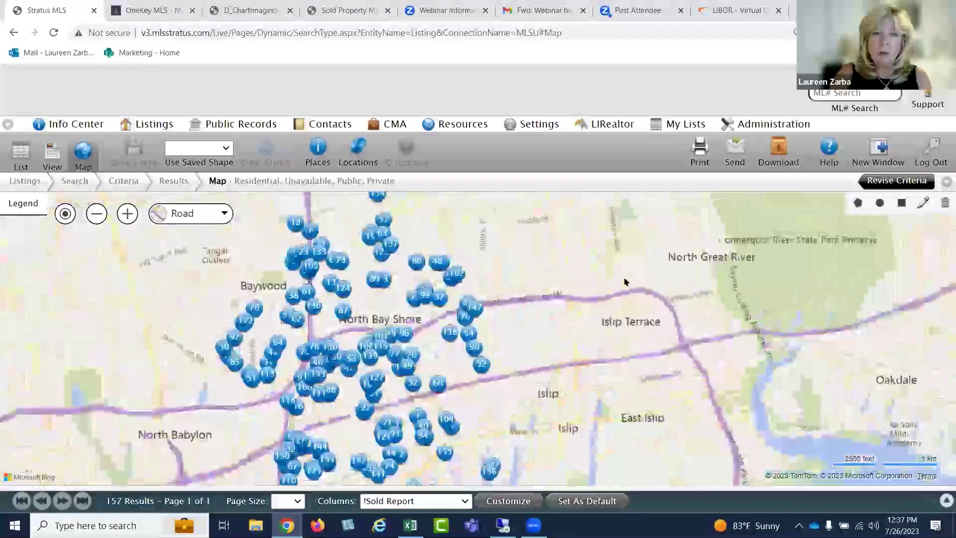
pyautogui.scroll(-1, 625, 279)
pyautogui.moveTo(621, 229); pyautogui.dragTo(621, 191)
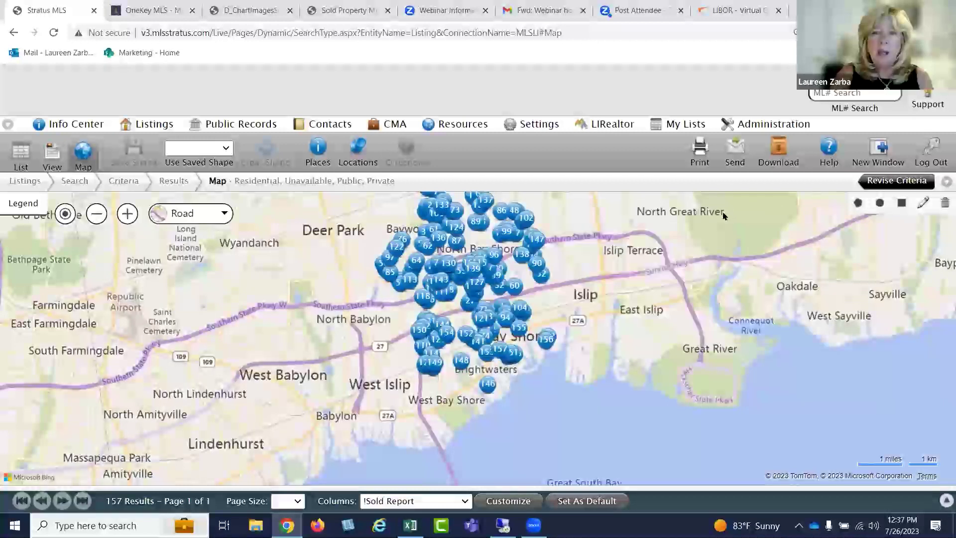
pyautogui.moveTo(714, 237); pyautogui.dragTo(714, 244)
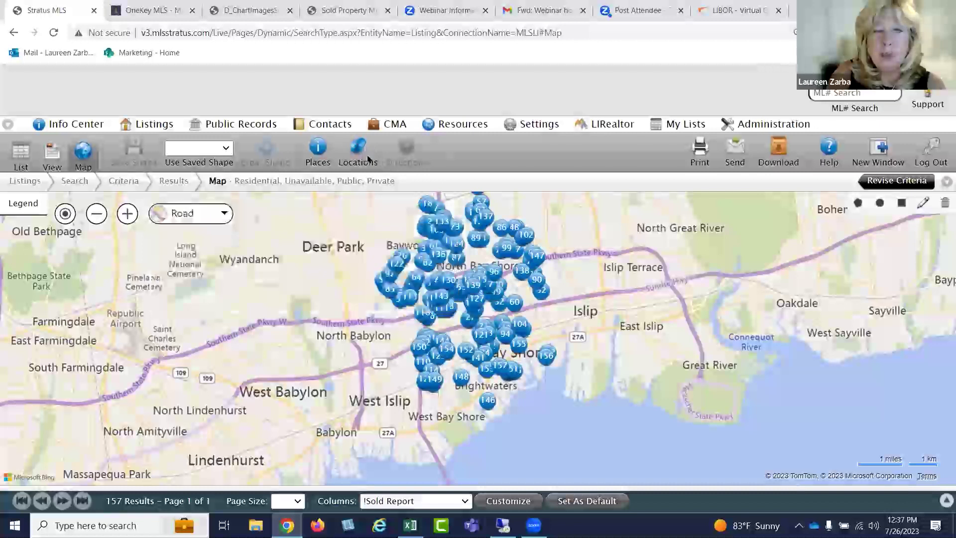
pyautogui.click(331, 124)
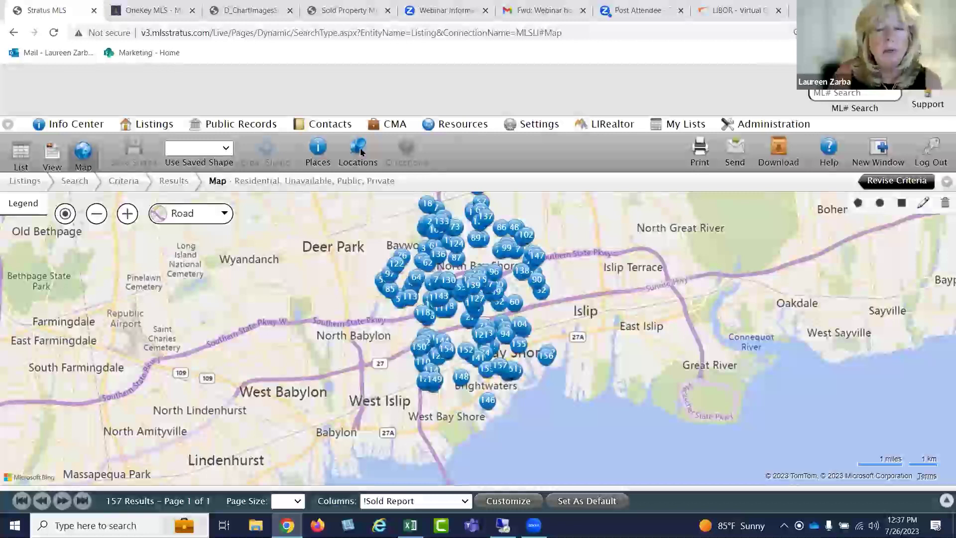
# Locate the subject property's Bay Shore address on the map and zoom in around North Bay Shore
pyautogui.click(358, 149)
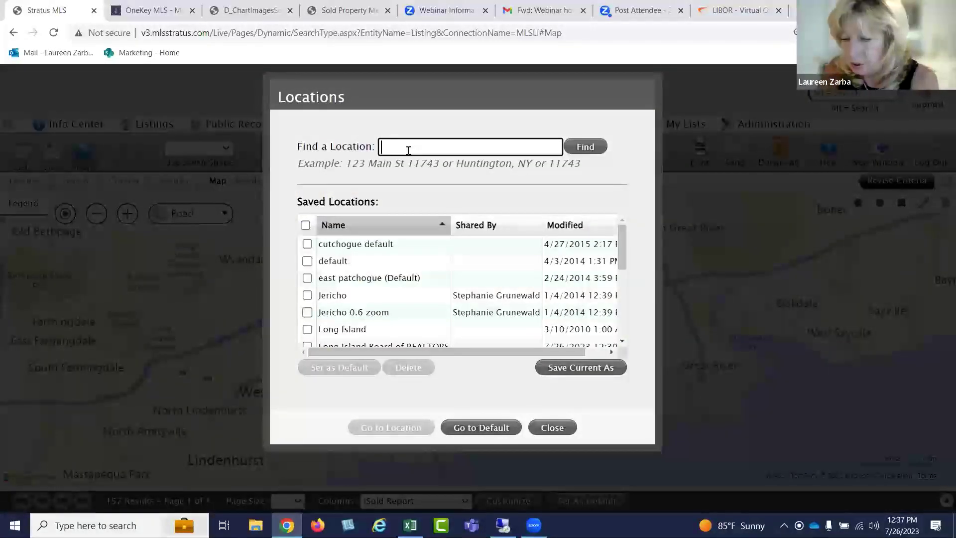
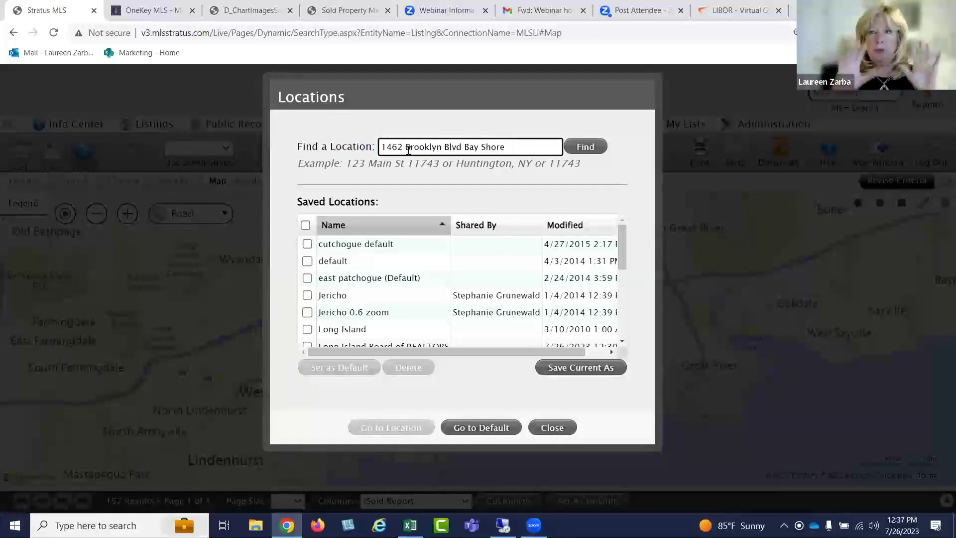
pyautogui.click(565, 143)
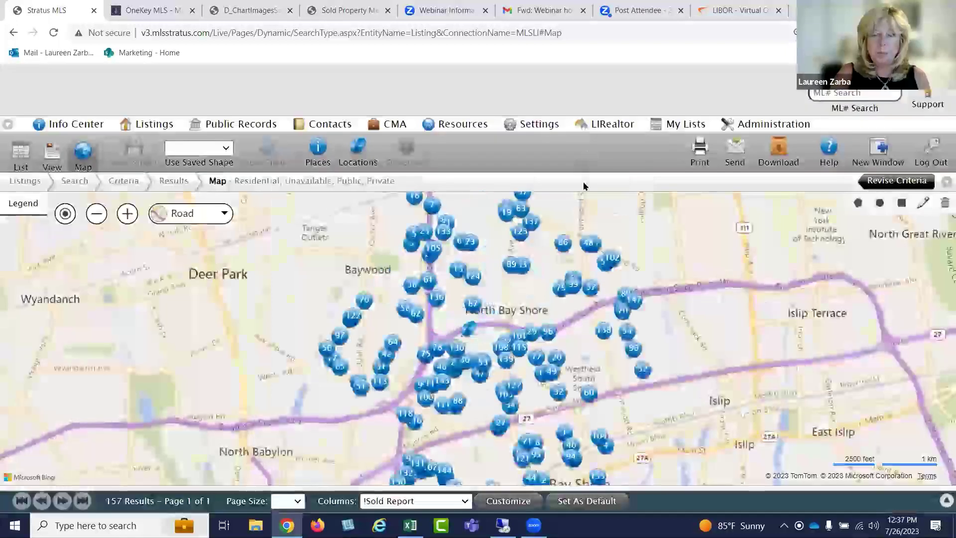
pyautogui.scroll(1, 693, 241)
pyautogui.moveTo(645, 289); pyautogui.dragTo(802, 211)
pyautogui.moveTo(795, 271); pyautogui.dragTo(802, 239)
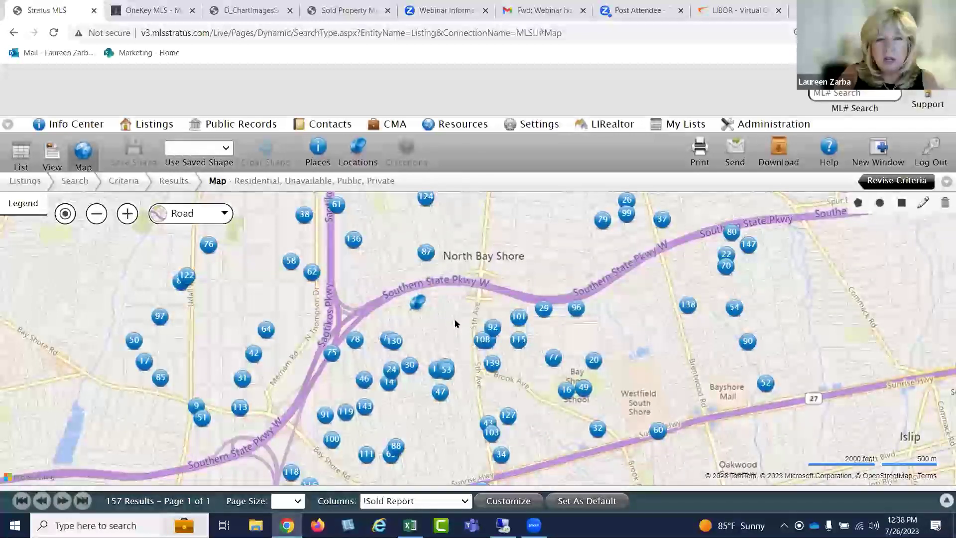
pyautogui.scroll(1, 455, 323)
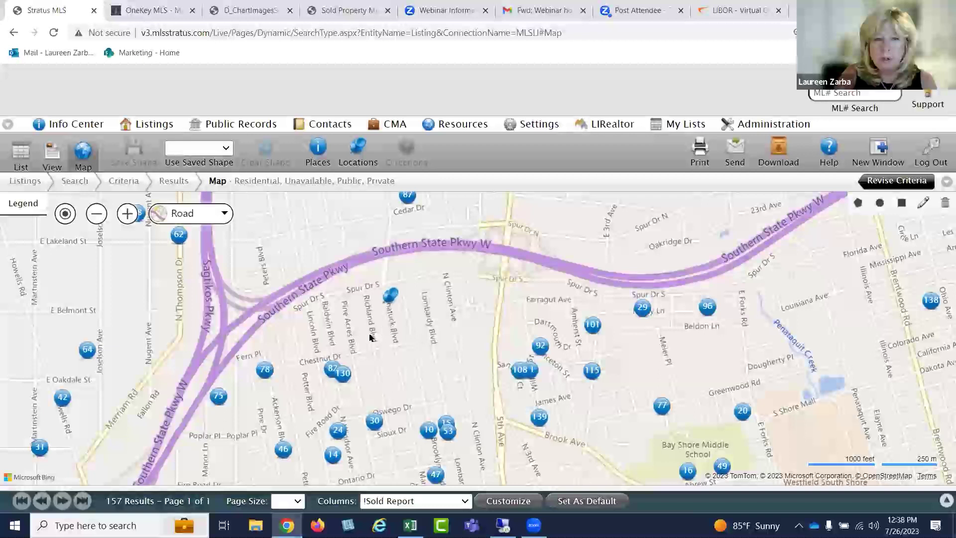
pyautogui.moveTo(349, 376)
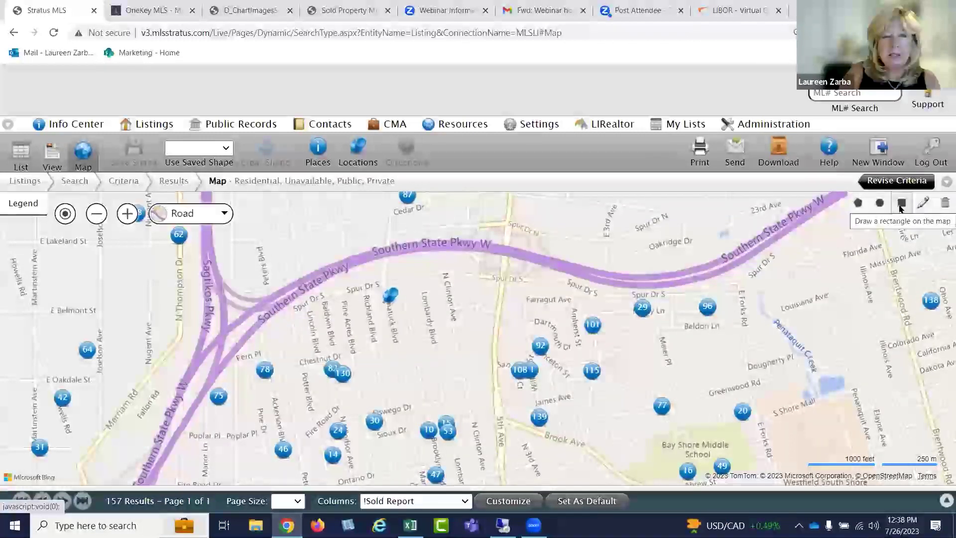
# Enable map search, draw a polygon around the subject property to get 11 sold listings, and print them
pyautogui.click(856, 205)
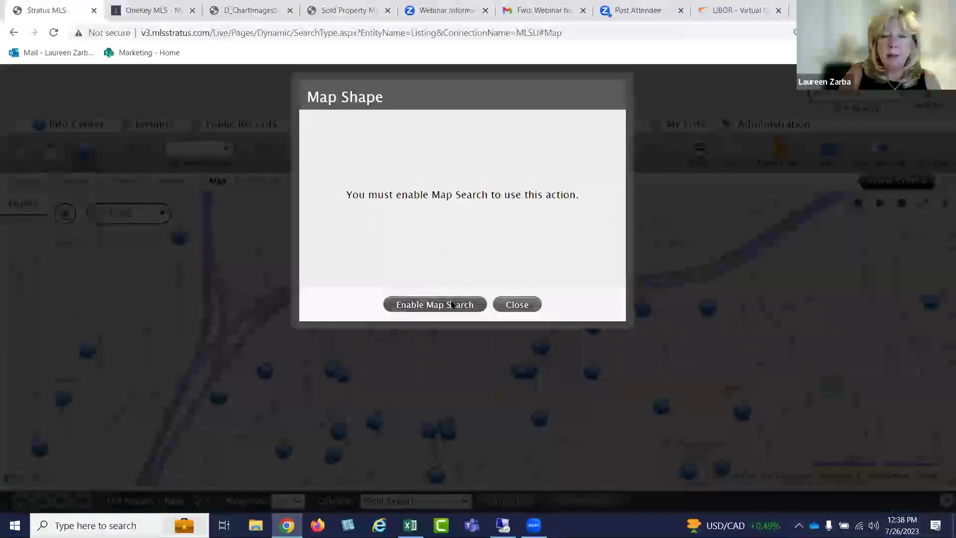
pyautogui.click(452, 305)
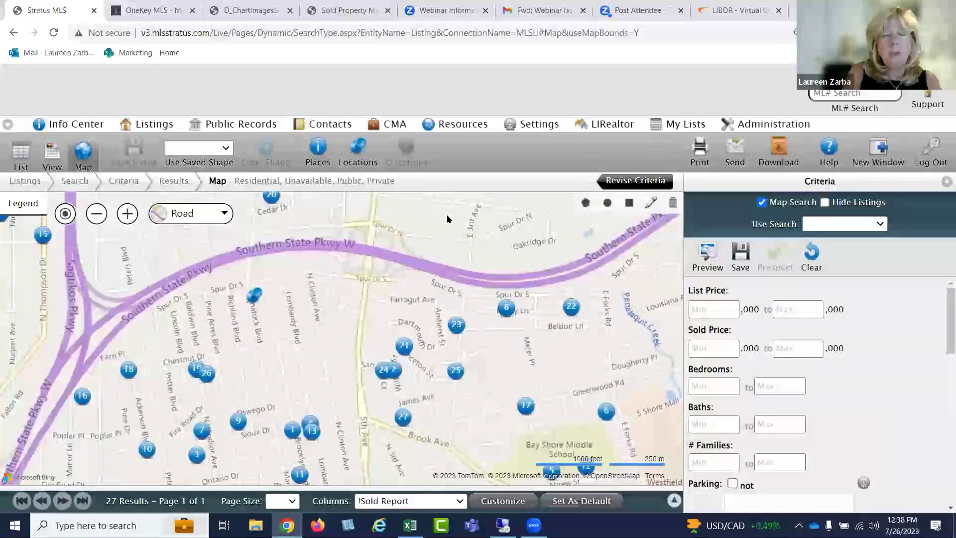
pyautogui.click(586, 205)
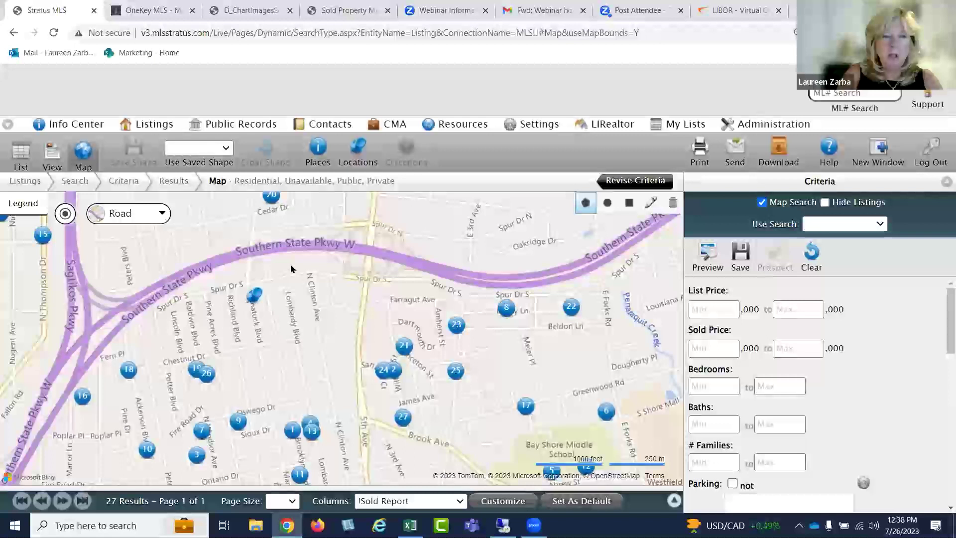
pyautogui.click(290, 263)
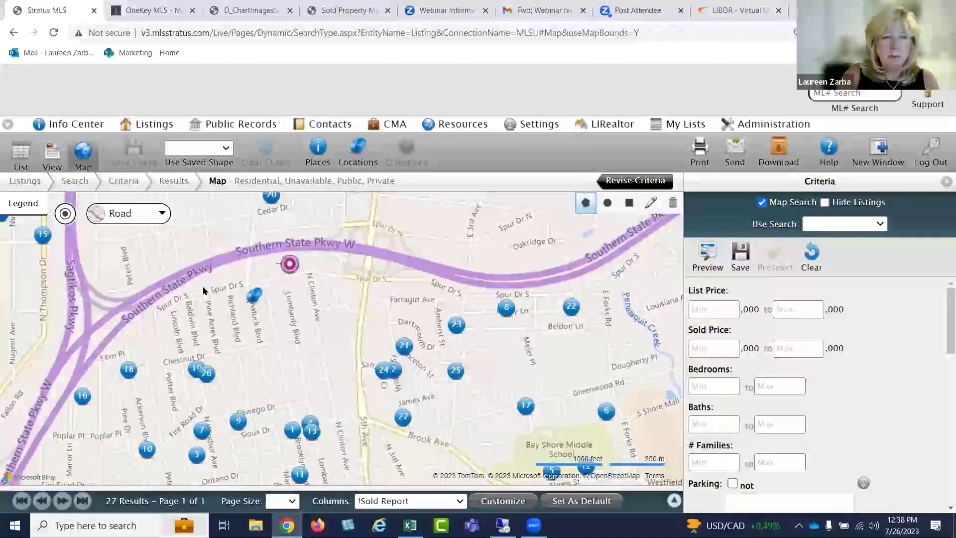
pyautogui.click(93, 375)
pyautogui.click(69, 407)
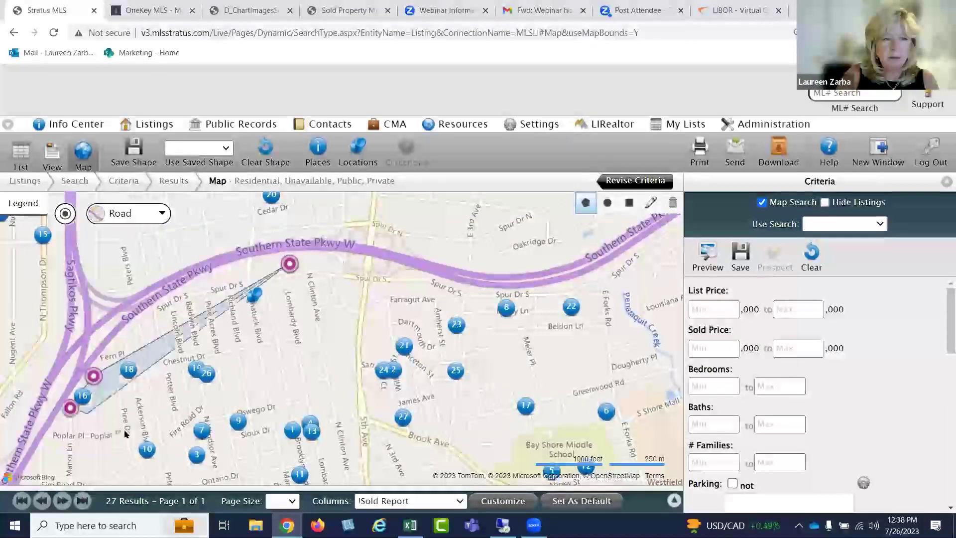
pyautogui.click(162, 475)
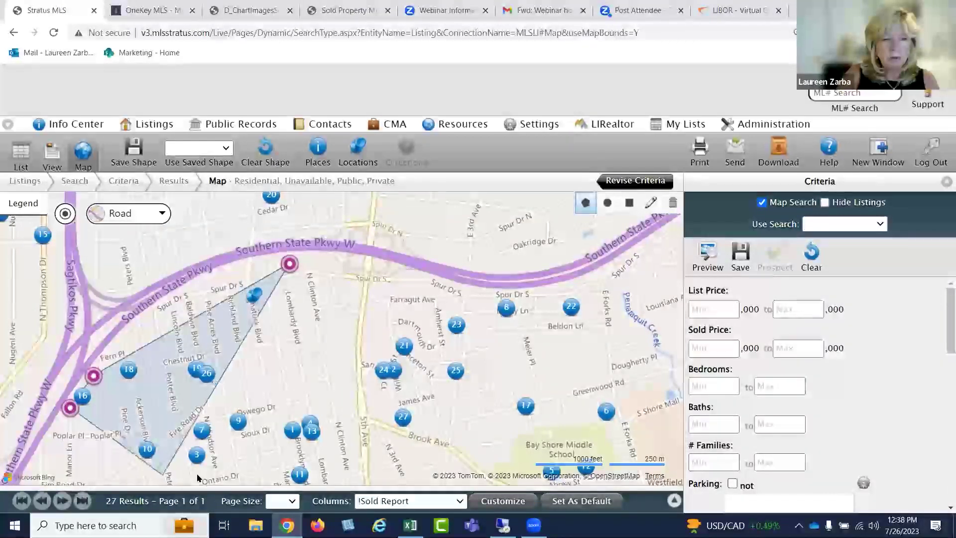
pyautogui.click(241, 470)
pyautogui.click(337, 439)
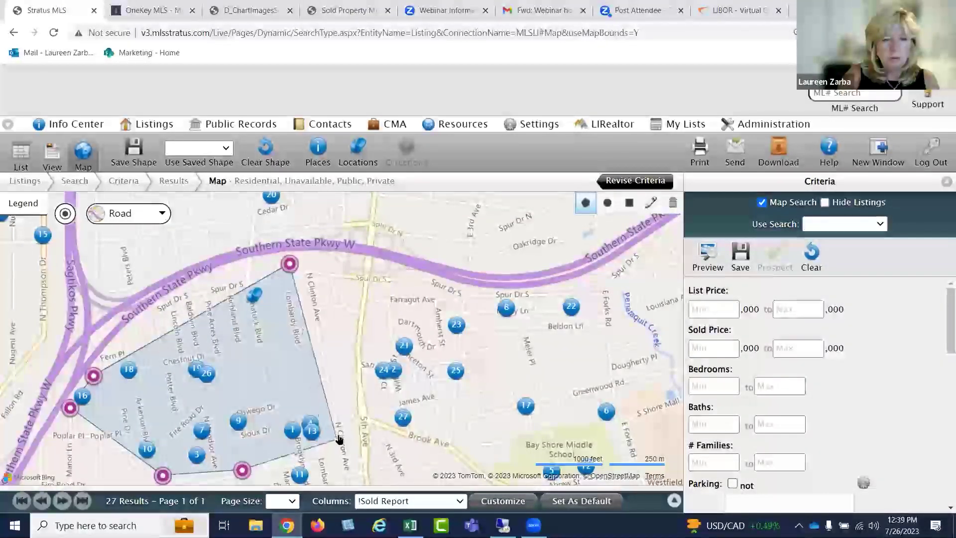
pyautogui.click(290, 264)
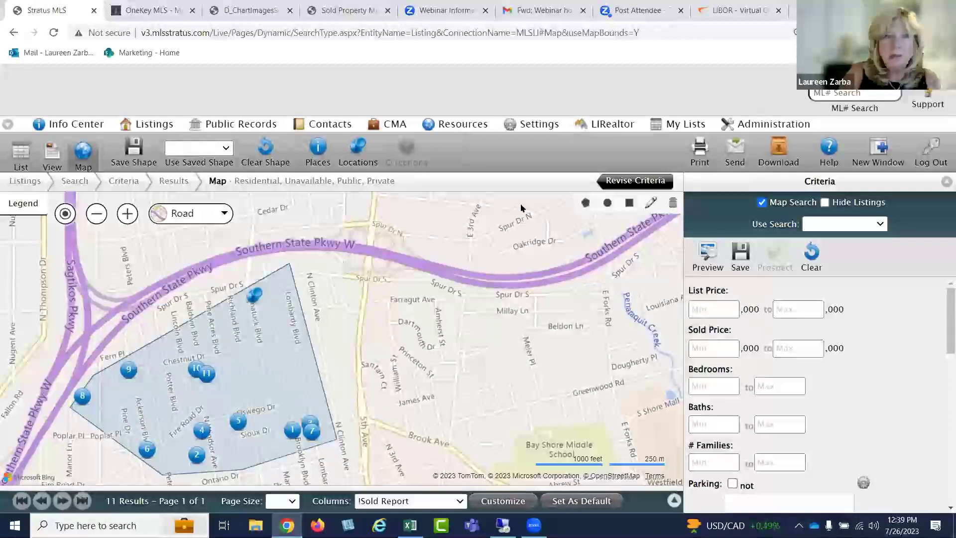
pyautogui.click(702, 151)
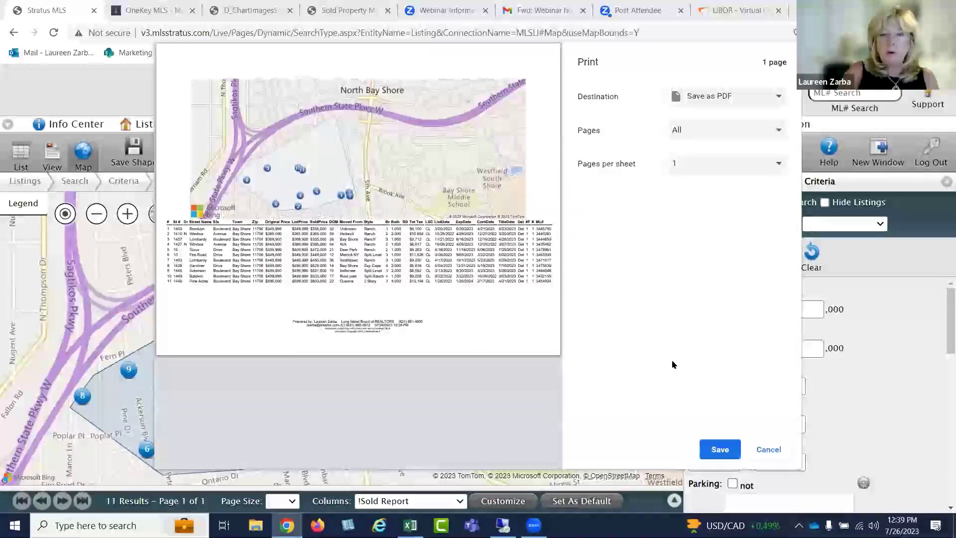
# Cancel the print preview and show the 11 comparables as a results list
pyautogui.click(768, 449)
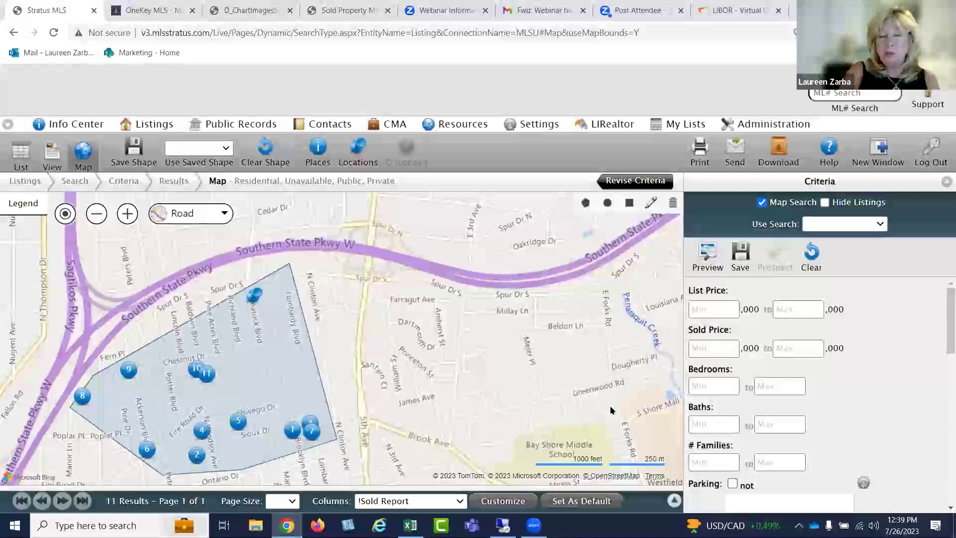
pyautogui.click(22, 151)
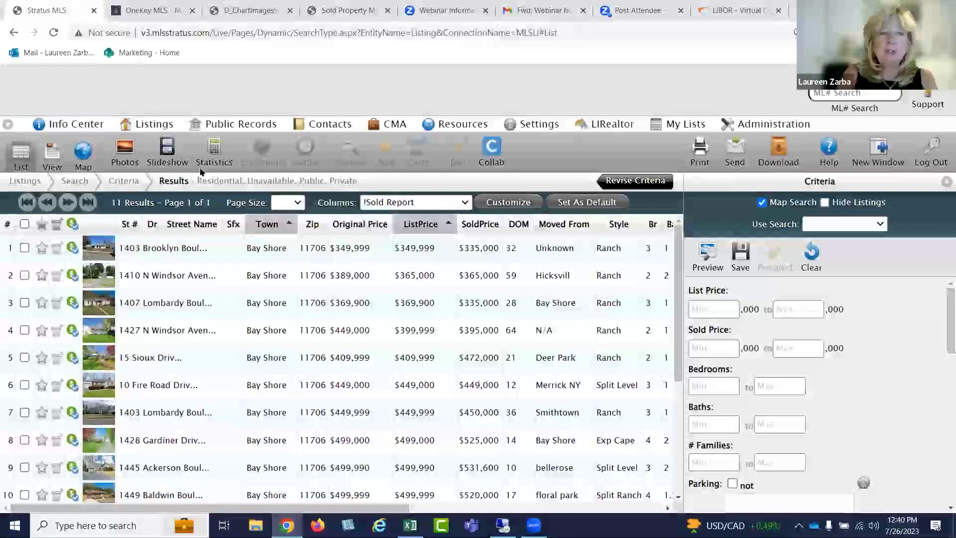
# Review the 11 listings' statistics, including median days on market and the $452,782 average sold price
pyautogui.click(215, 154)
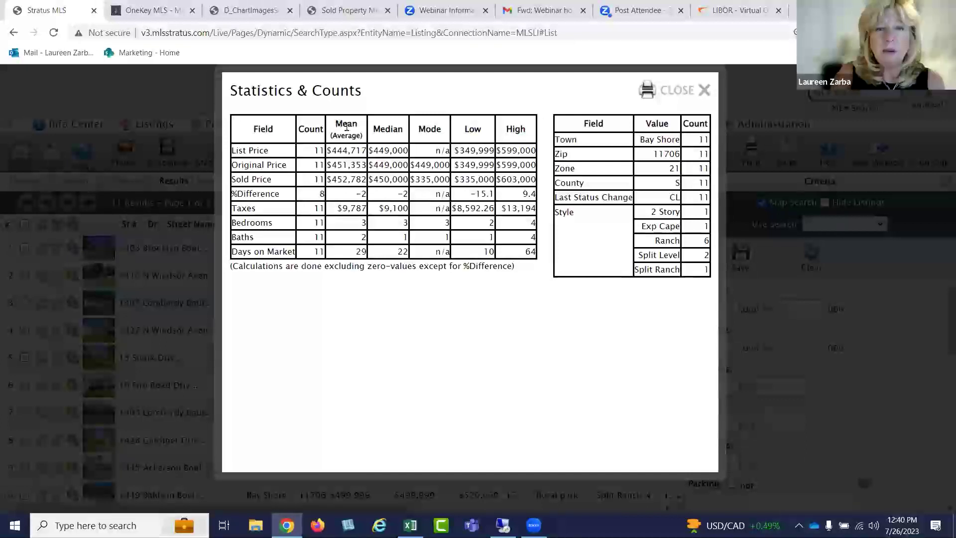
pyautogui.doubleClick(402, 252)
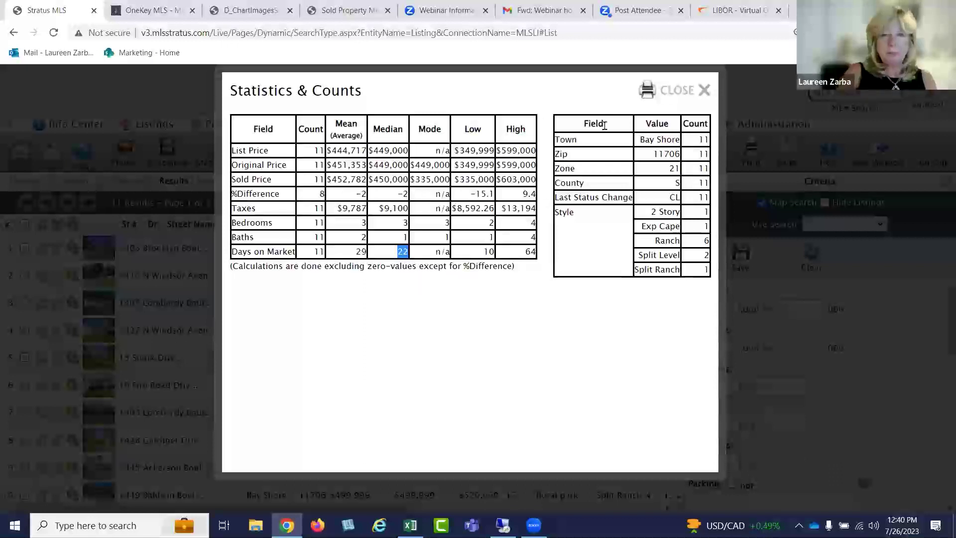
pyautogui.click(675, 95)
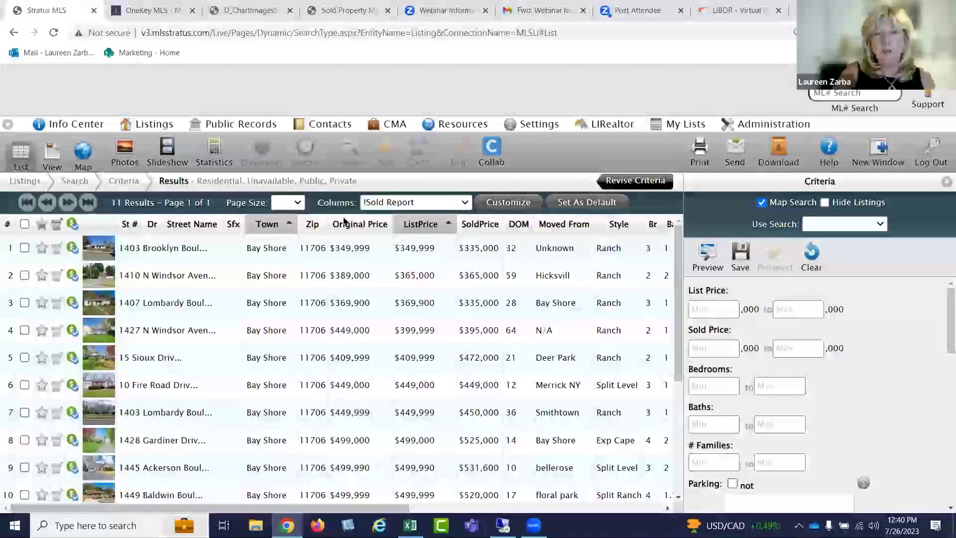
pyautogui.click(217, 160)
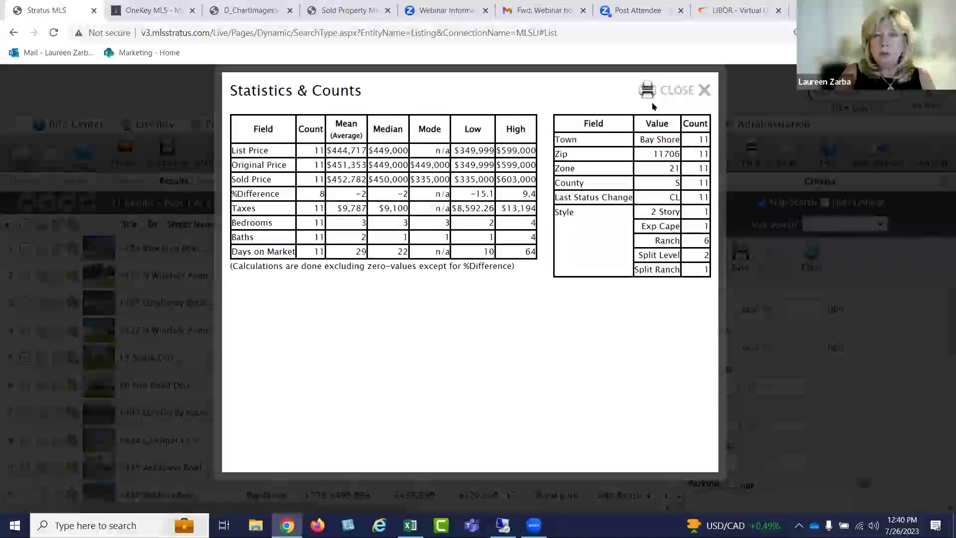
pyautogui.click(677, 93)
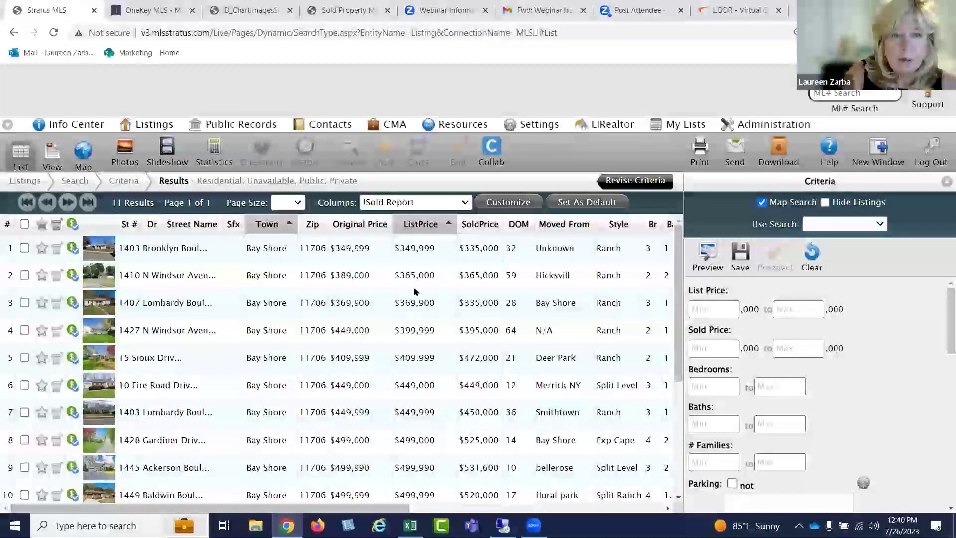
# Open the first listing's full details, then return to the results list
pyautogui.doubleClick(362, 252)
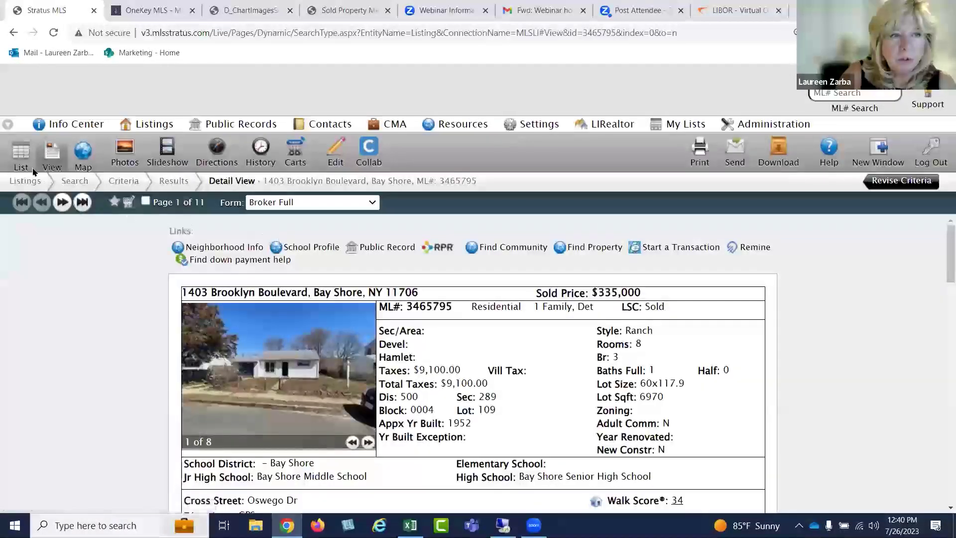
pyautogui.click(21, 158)
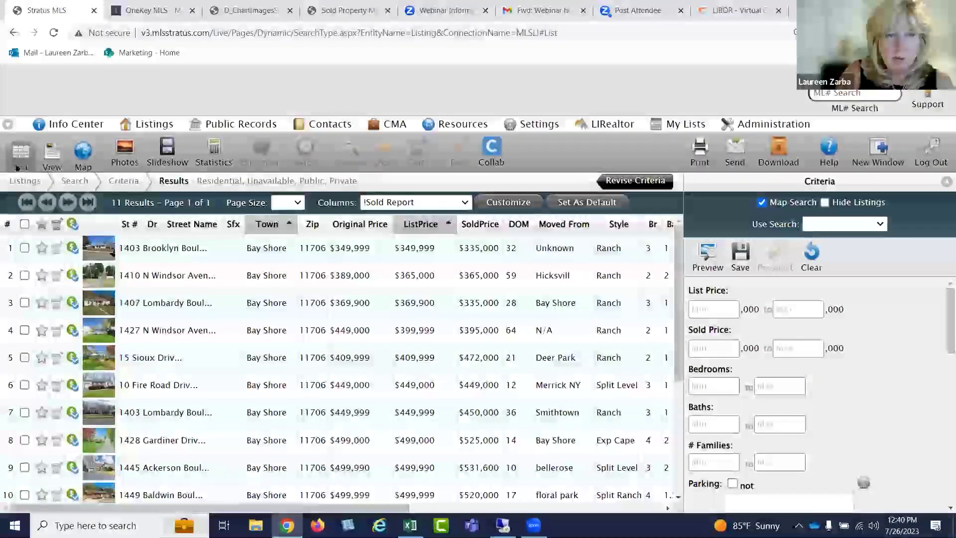
pyautogui.scroll(-3, 153, 287)
pyautogui.scroll(1, 153, 287)
pyautogui.scroll(-3, 153, 287)
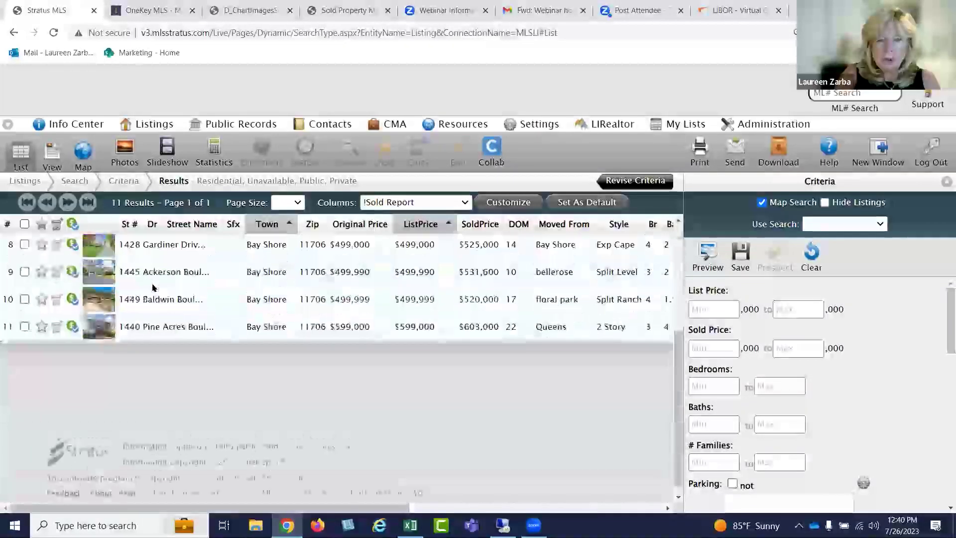
pyautogui.scroll(3, 152, 287)
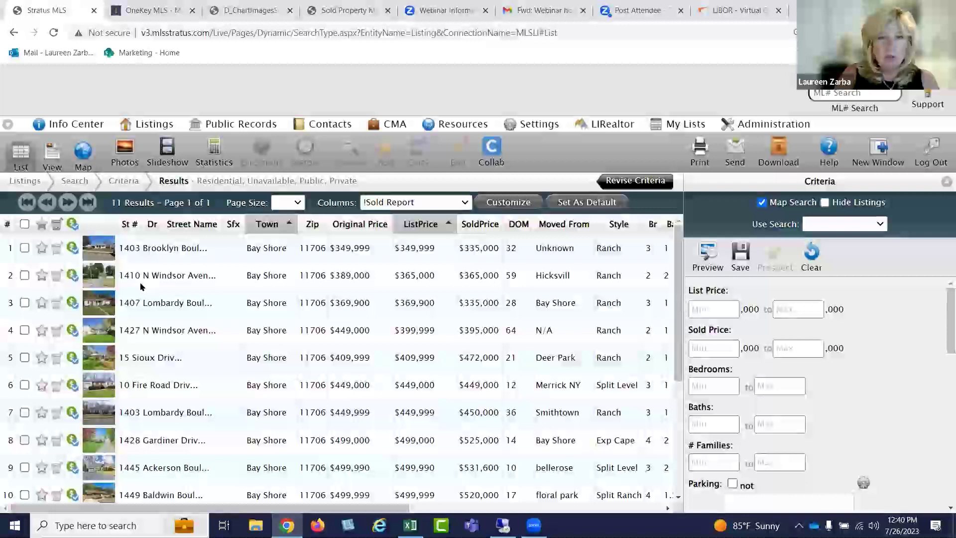
# Narrow the results to rows 1, 2, 3, 4, 6, 7 and 8 and view their statistics
pyautogui.click(25, 248)
pyautogui.click(24, 275)
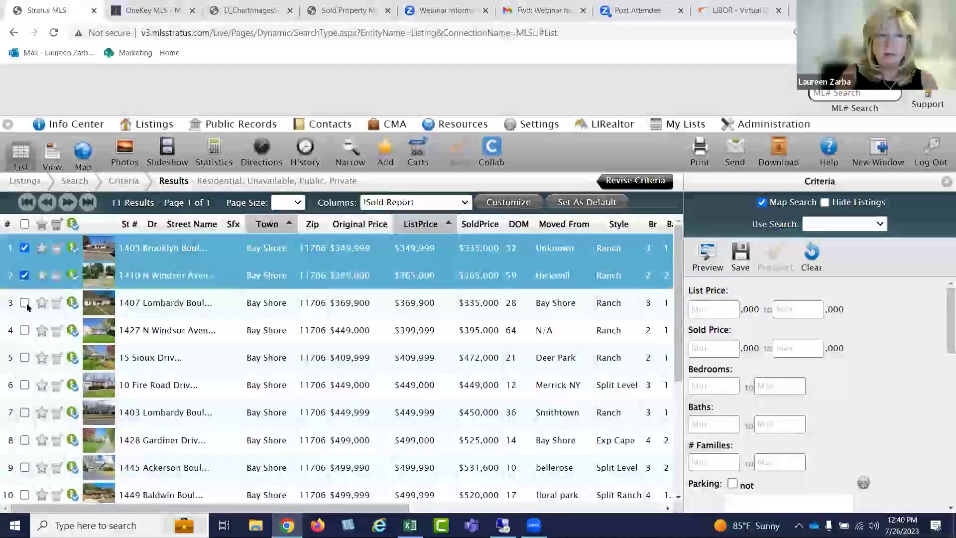
pyautogui.click(25, 303)
pyautogui.click(24, 330)
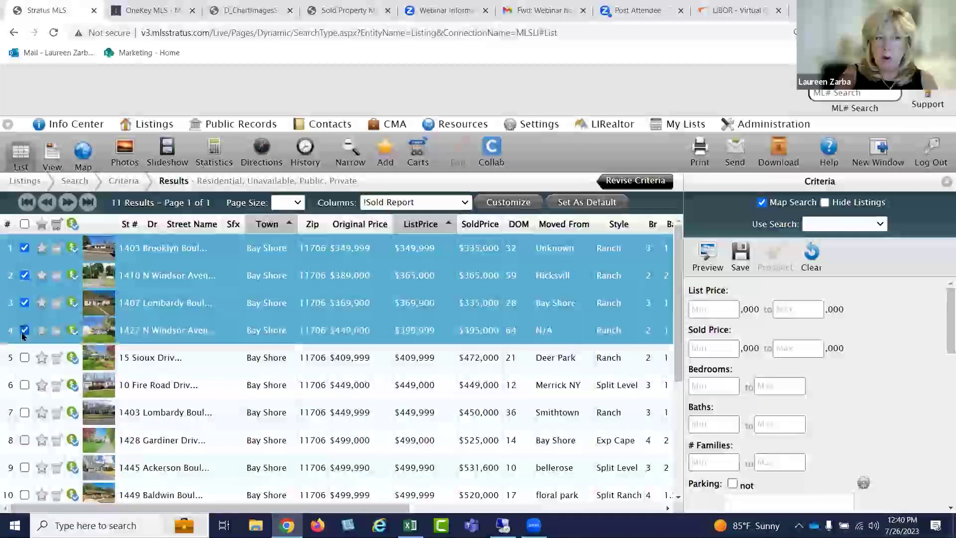
pyautogui.click(25, 385)
pyautogui.click(24, 412)
pyautogui.click(24, 440)
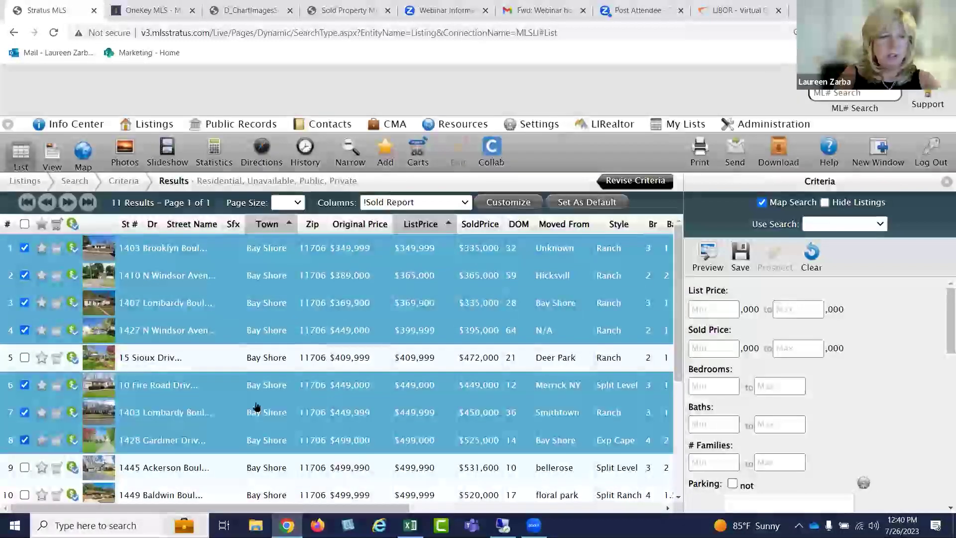
pyautogui.click(351, 150)
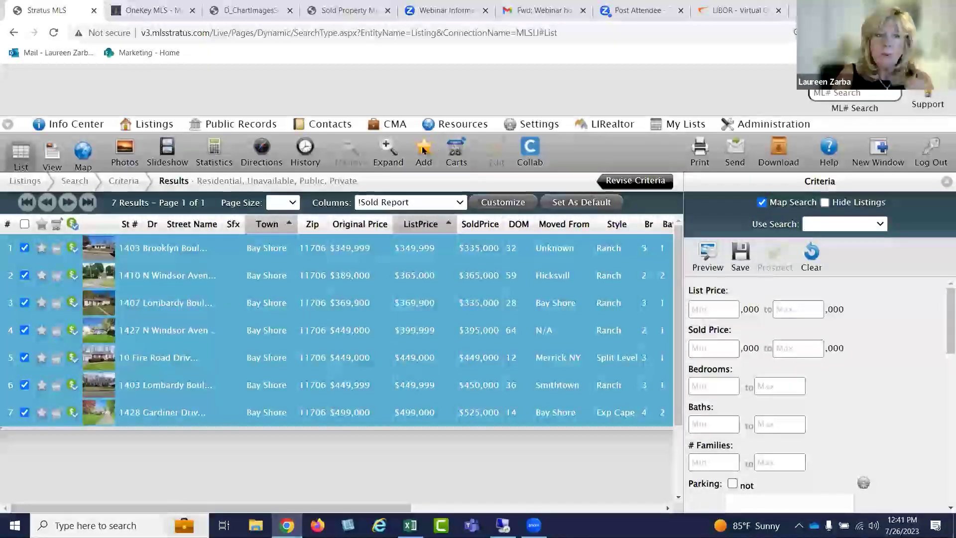
pyautogui.click(215, 148)
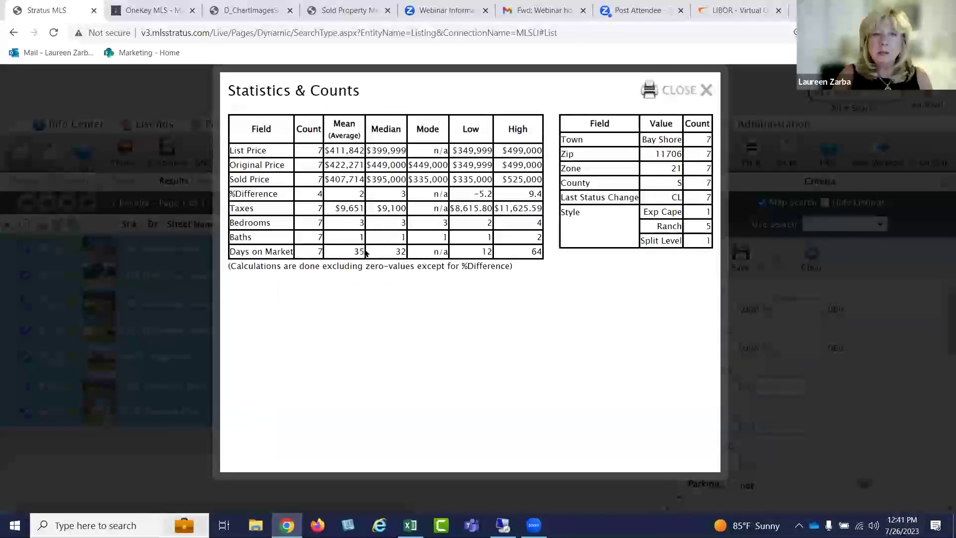
# Close the seven-comparable statistics and start a new search from Listings > Search
pyautogui.click(674, 91)
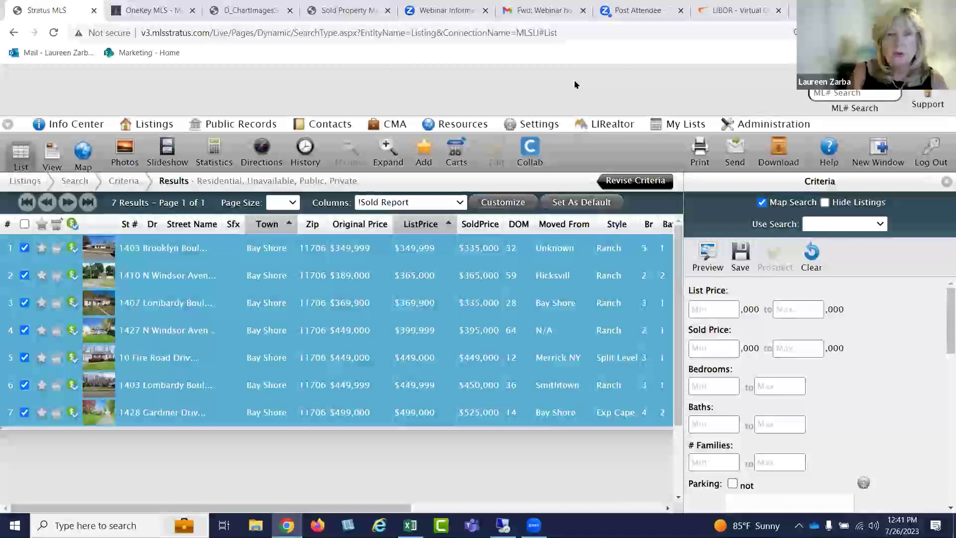
pyautogui.moveTo(155, 124)
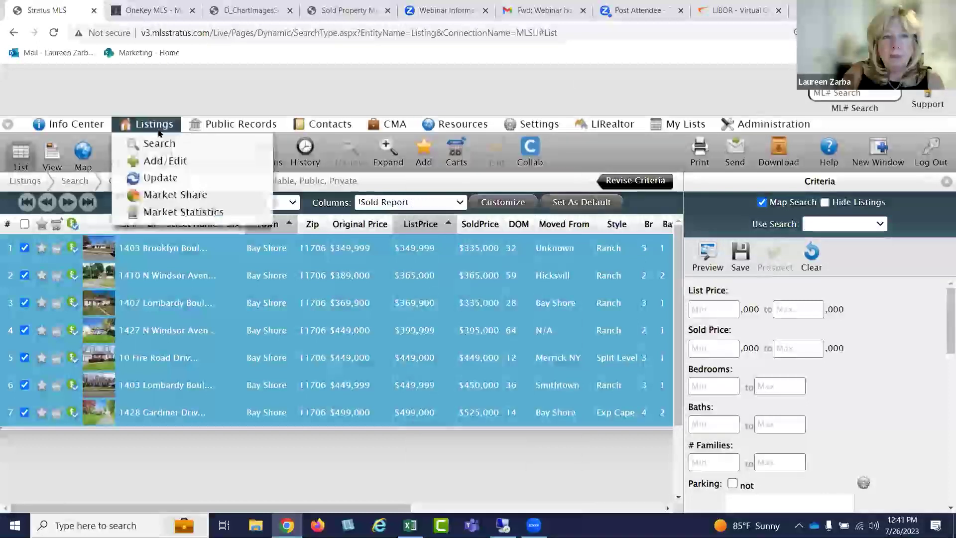
pyautogui.click(154, 143)
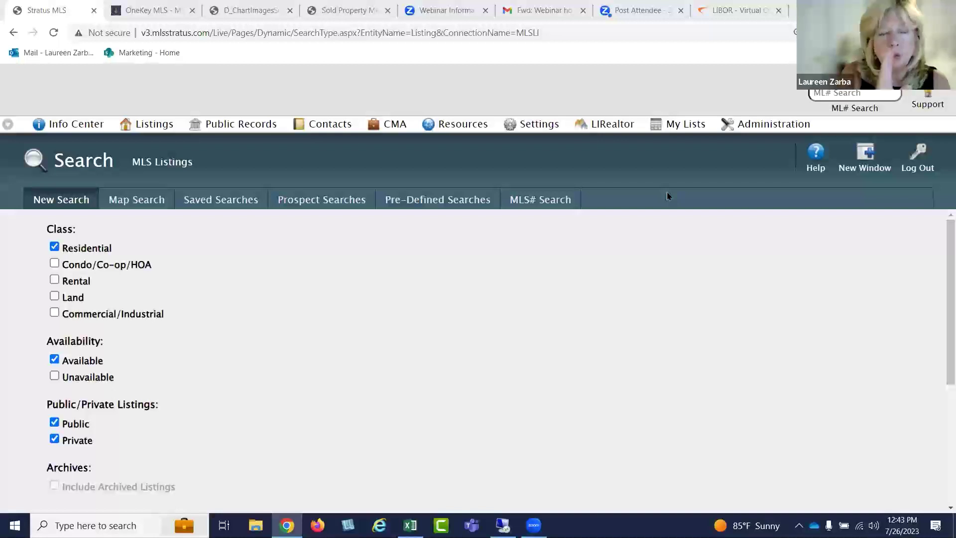
# Switch to the Public Records search page
pyautogui.click(263, 123)
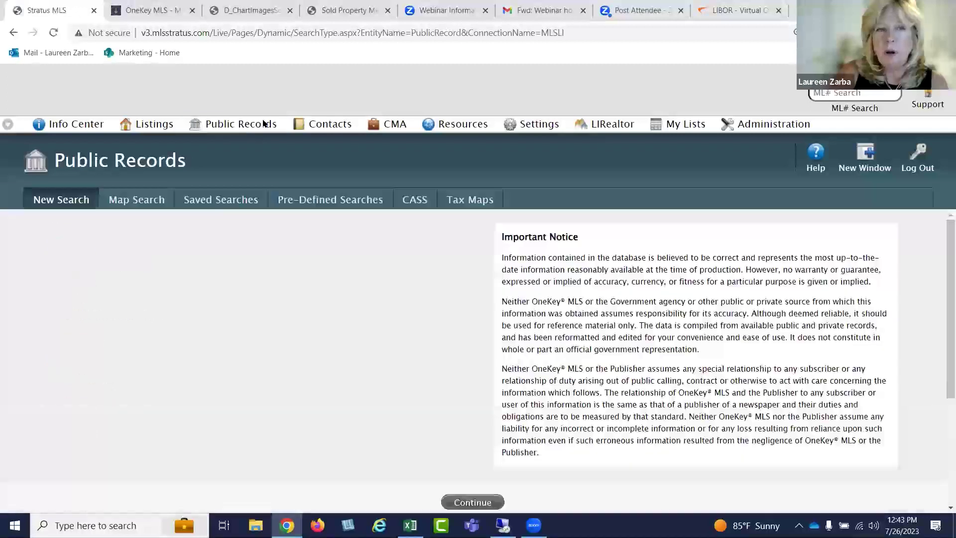
# Limit the public records search to Nassau county and continue to its criteria
pyautogui.moveTo(79, 263); pyautogui.dragTo(133, 255)
pyautogui.click(131, 255)
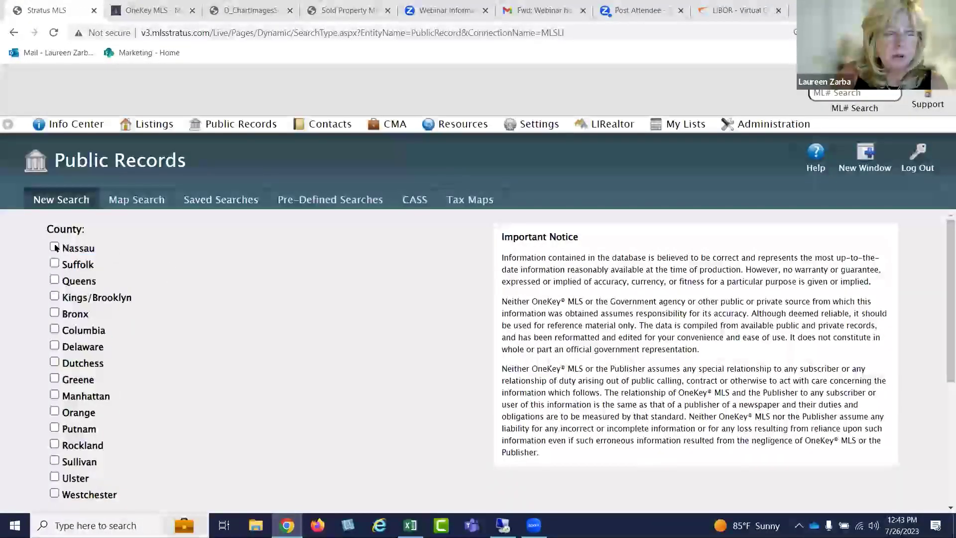
pyautogui.click(55, 248)
pyautogui.scroll(-1, 149, 249)
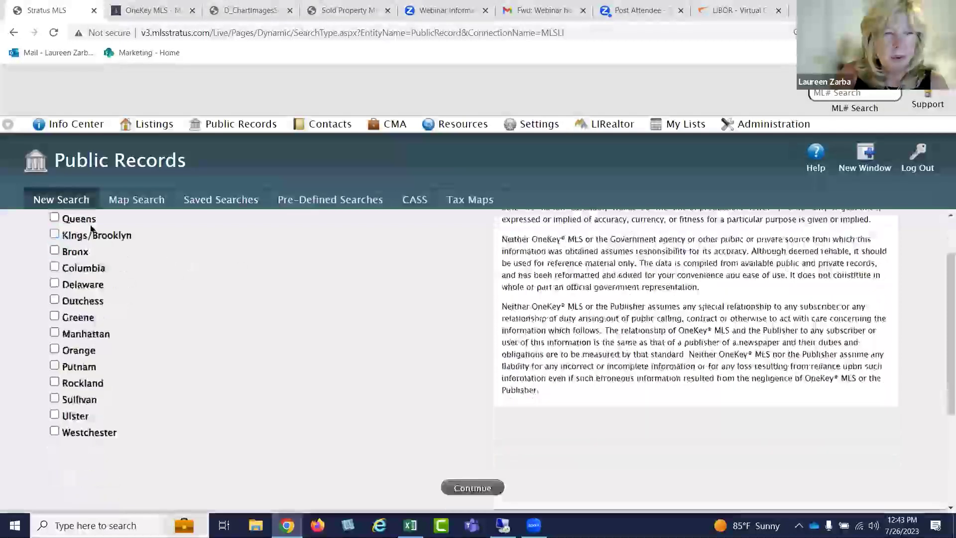
pyautogui.click(483, 489)
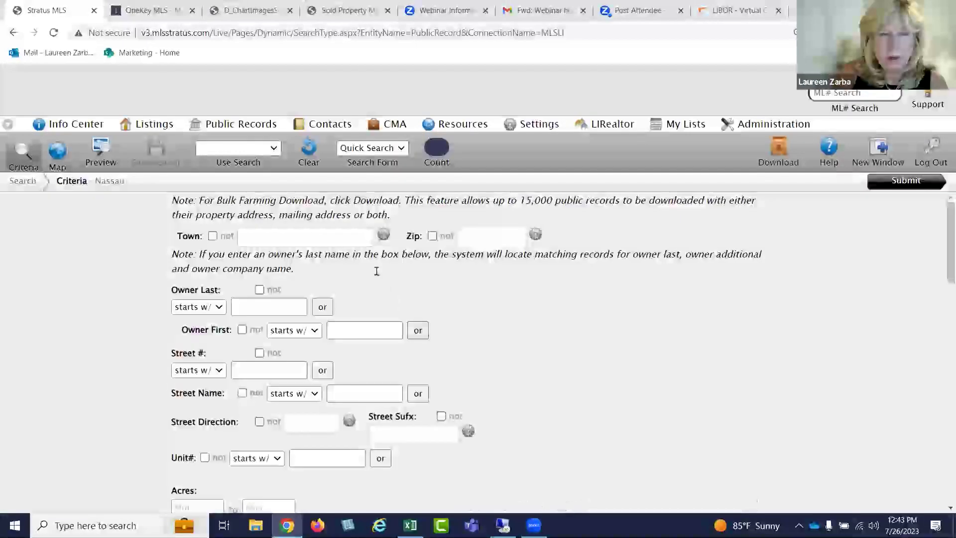
# Set the town to Valley Stream, enter the subject's street number and street name, and submit
pyautogui.click(310, 234)
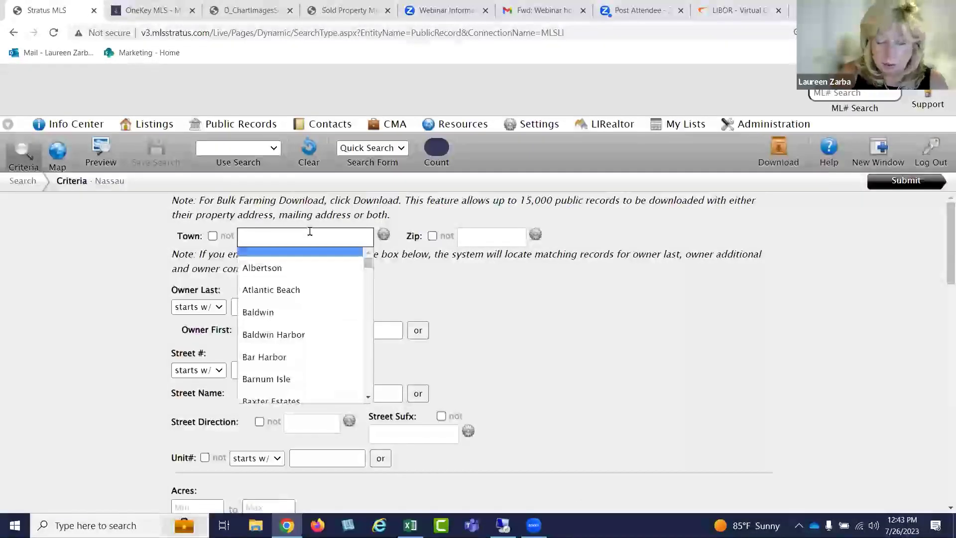
pyautogui.write('valle')
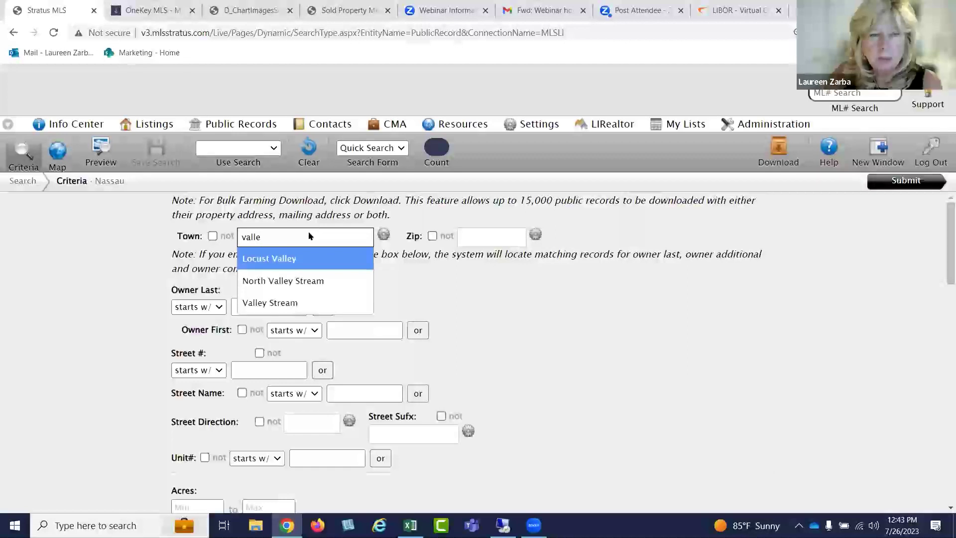
pyautogui.rightClick(309, 232)
pyautogui.click(283, 303)
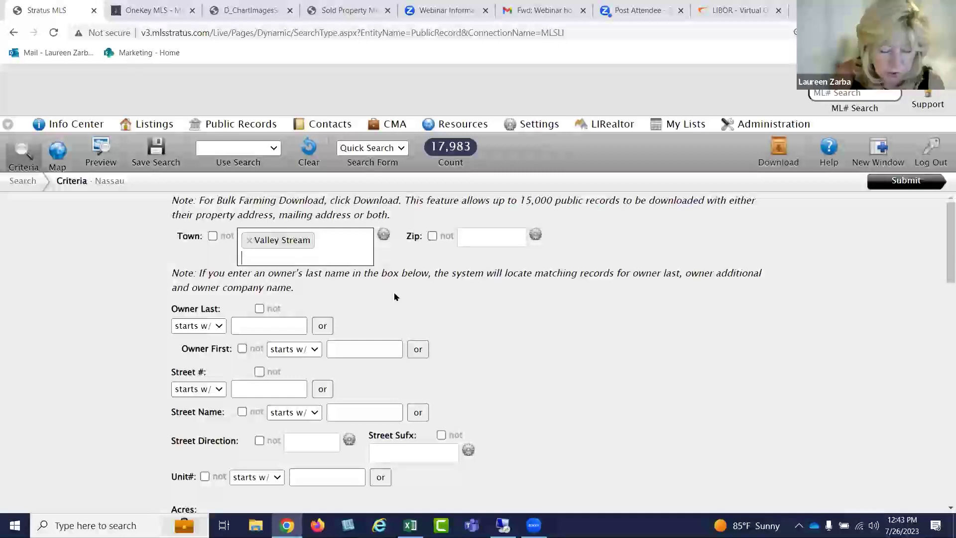
pyautogui.scroll(-1, 395, 295)
pyautogui.click(283, 329)
pyautogui.click(338, 349)
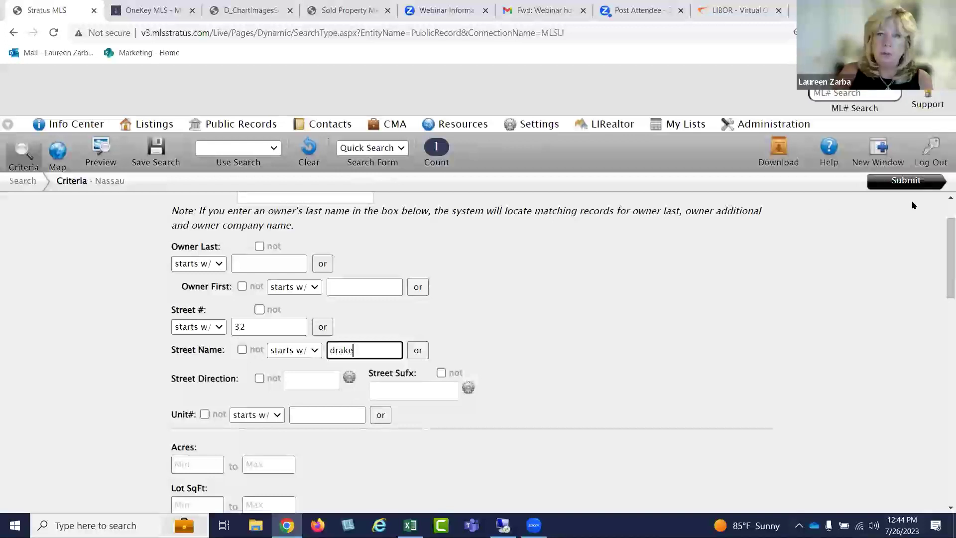
pyautogui.click(919, 182)
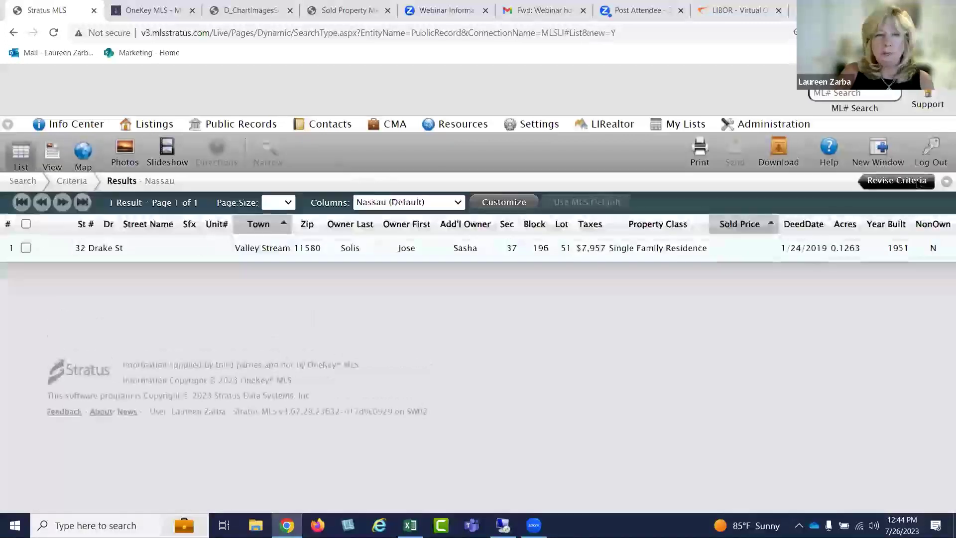
# Open the subject property's full public record and review its details, including the 2014 sale at 365000
pyautogui.doubleClick(482, 253)
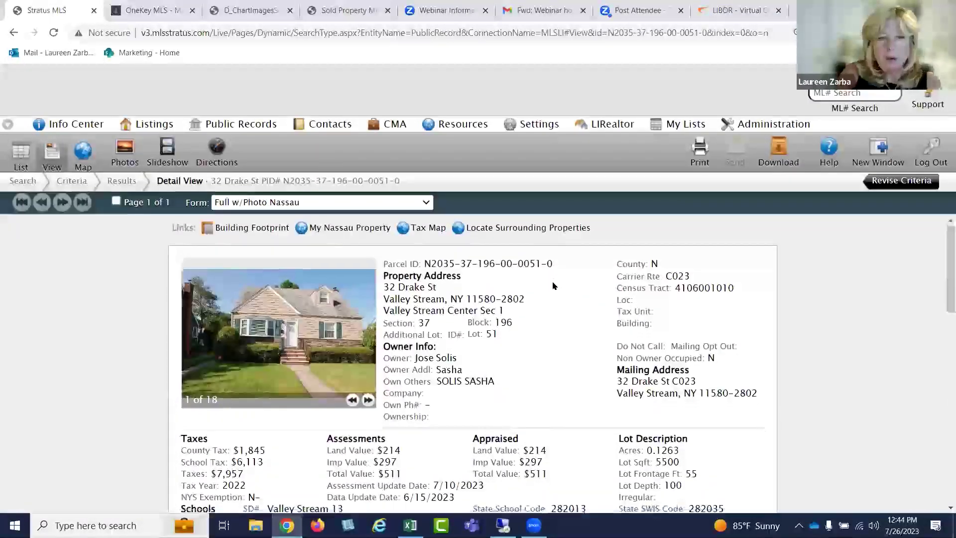
pyautogui.scroll(-2, 554, 283)
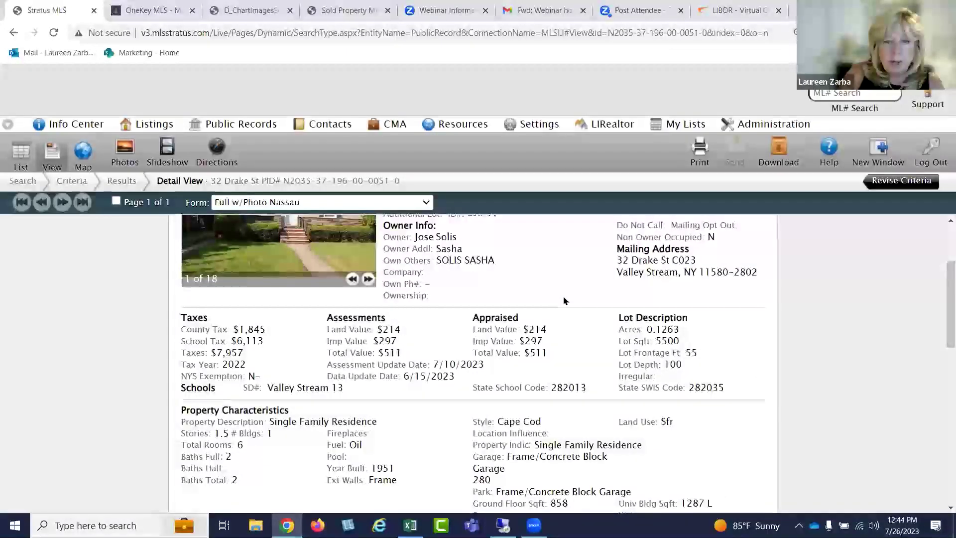
pyautogui.scroll(-5, 560, 296)
pyautogui.scroll(-3, 564, 303)
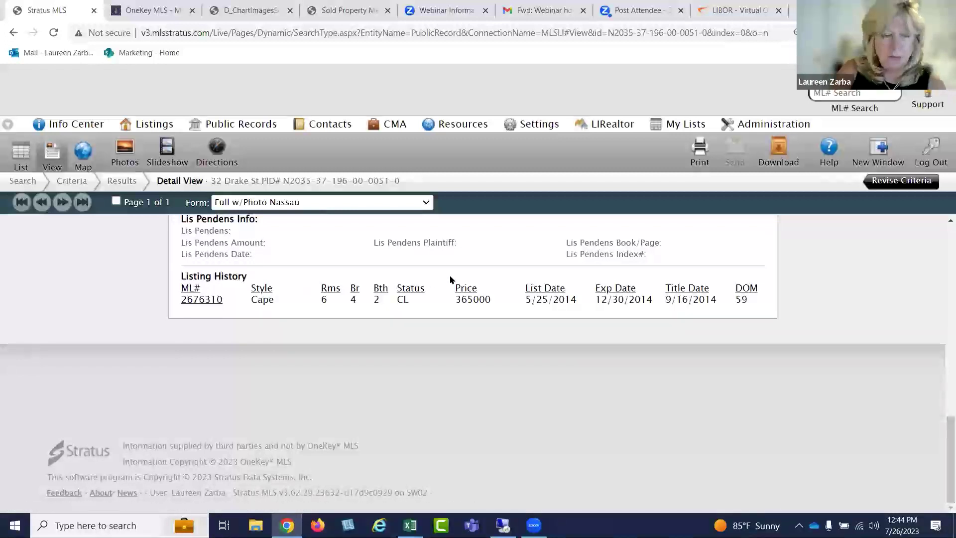
pyautogui.scroll(12, 450, 280)
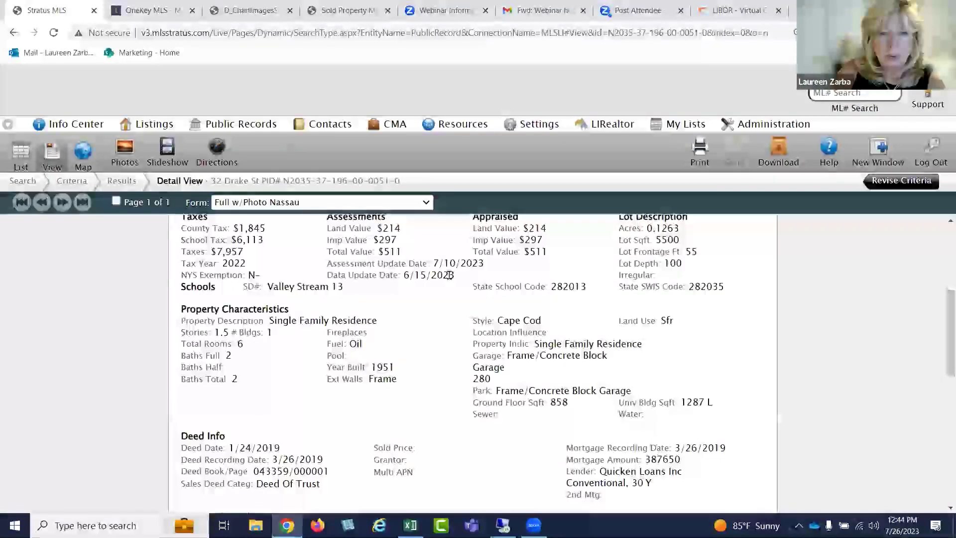
pyautogui.scroll(4, 450, 275)
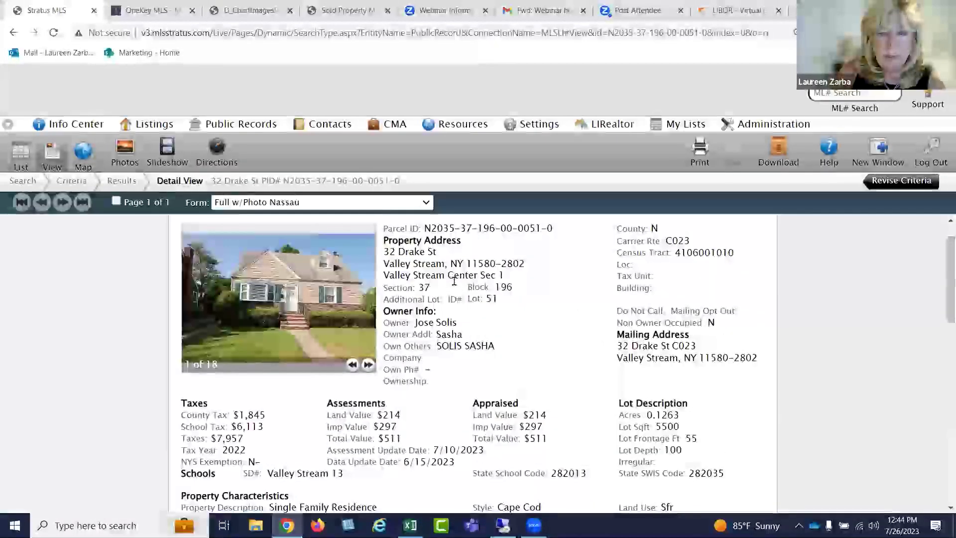
pyautogui.scroll(-6, 455, 282)
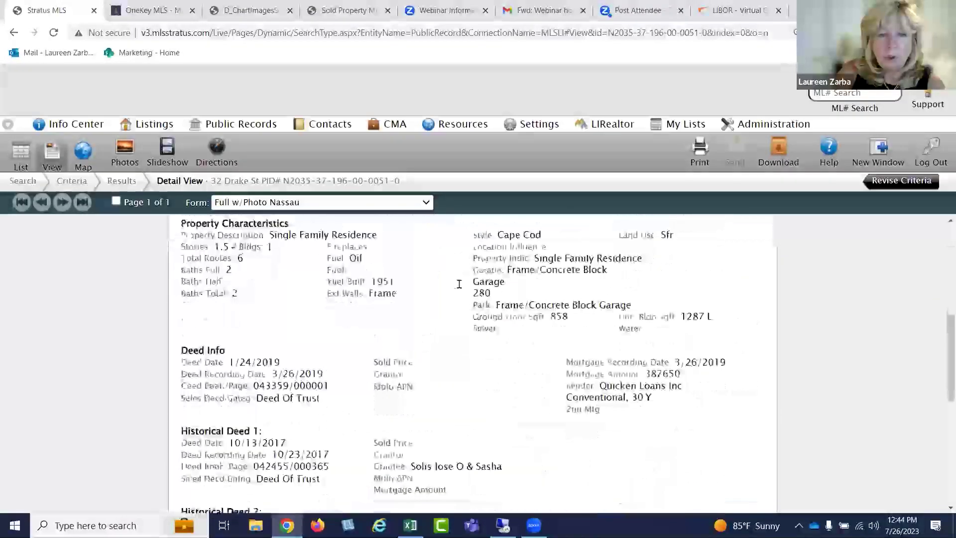
pyautogui.scroll(-10, 459, 284)
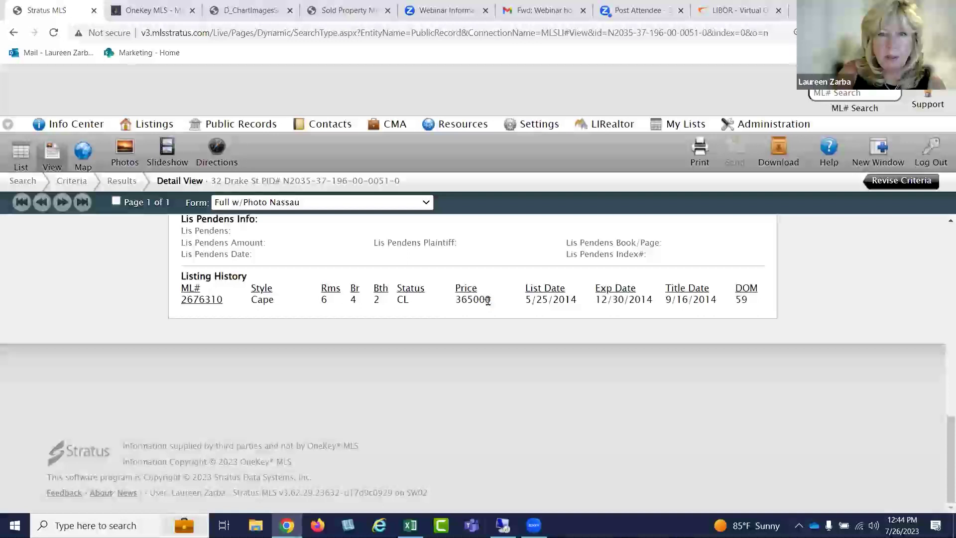
pyautogui.scroll(15, 488, 300)
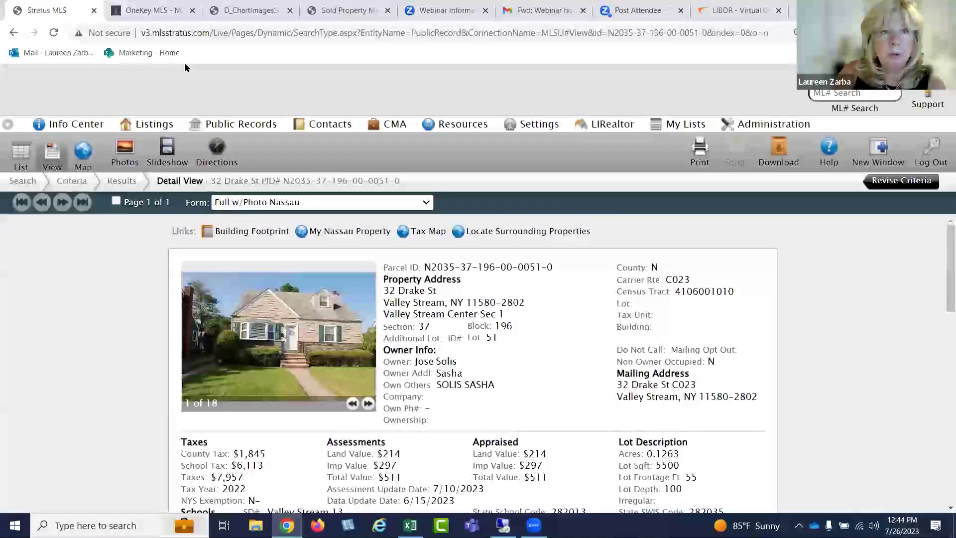
# From Listing Carts, create a cart named 'CMA Valley Stream', then start a new MLS listings search
pyautogui.moveTo(157, 130)
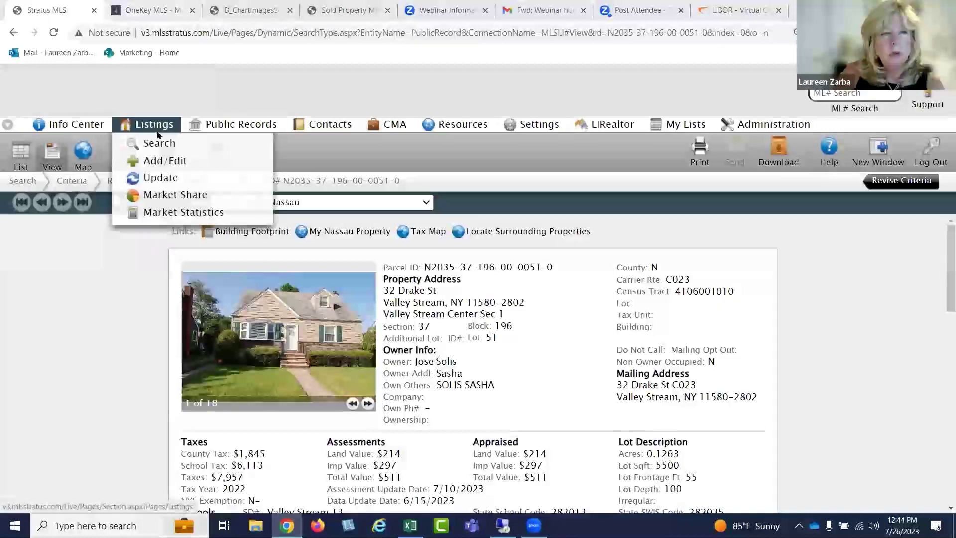
pyautogui.moveTo(665, 127)
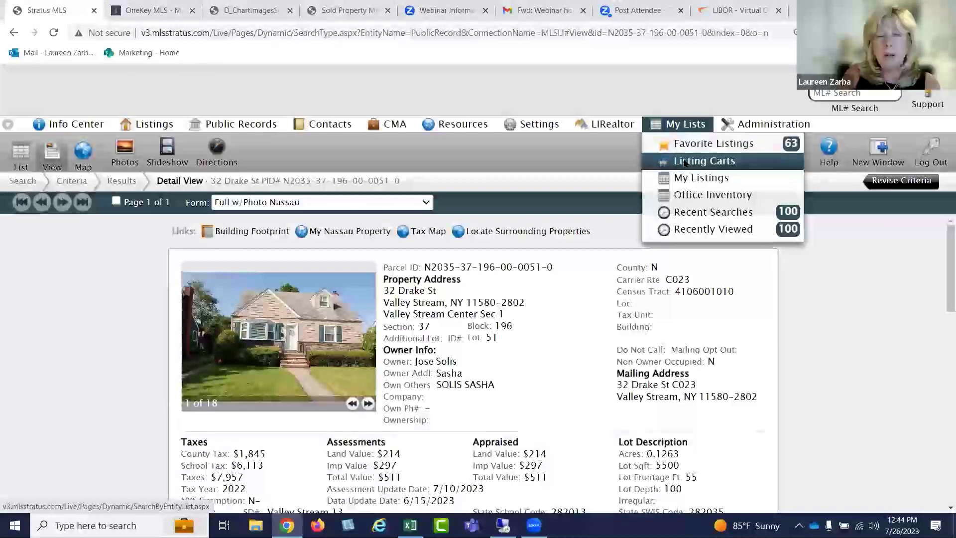
pyautogui.click(684, 162)
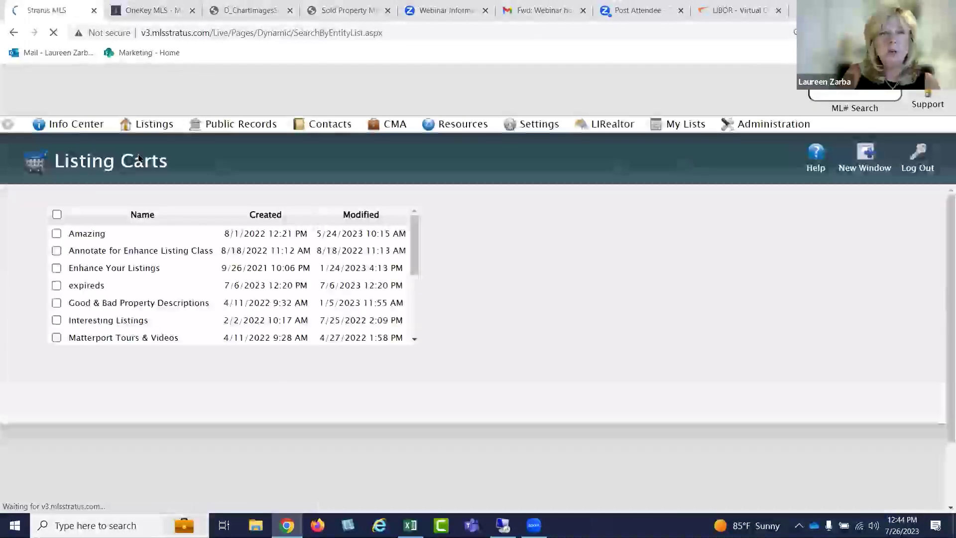
pyautogui.click(8, 124)
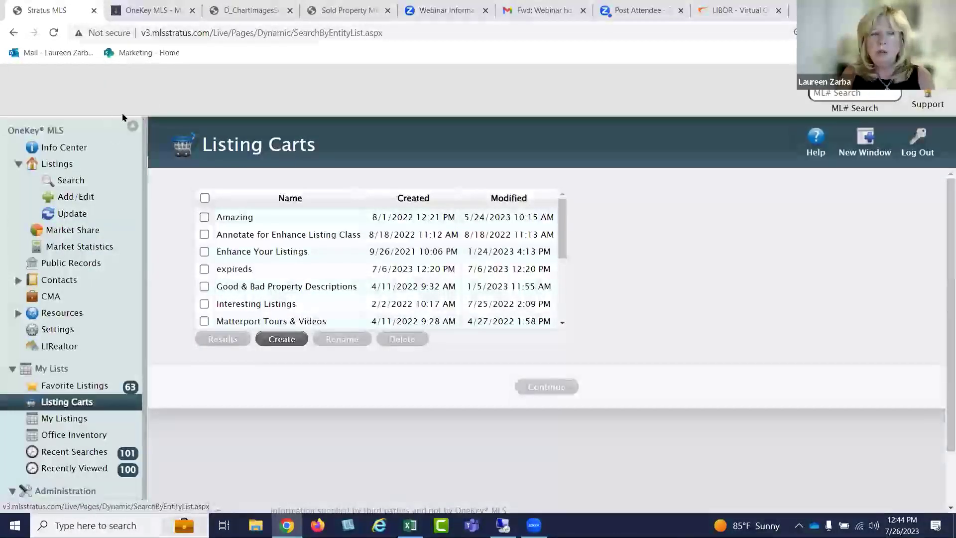
pyautogui.click(133, 125)
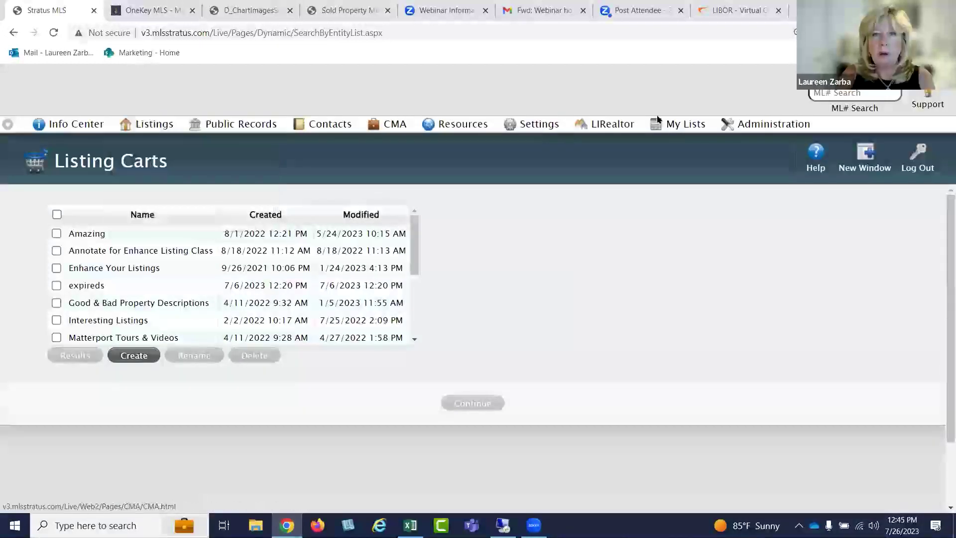
pyautogui.moveTo(682, 122)
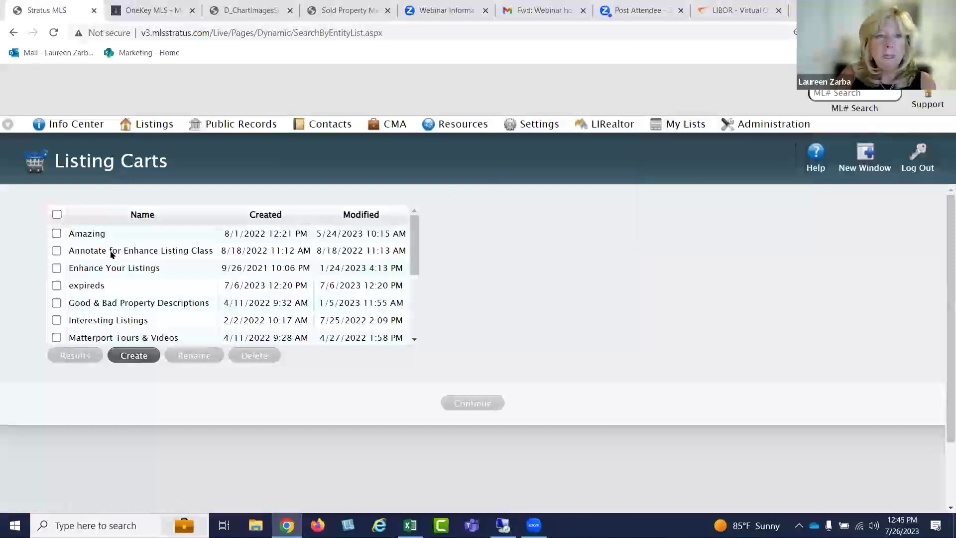
pyautogui.click(133, 355)
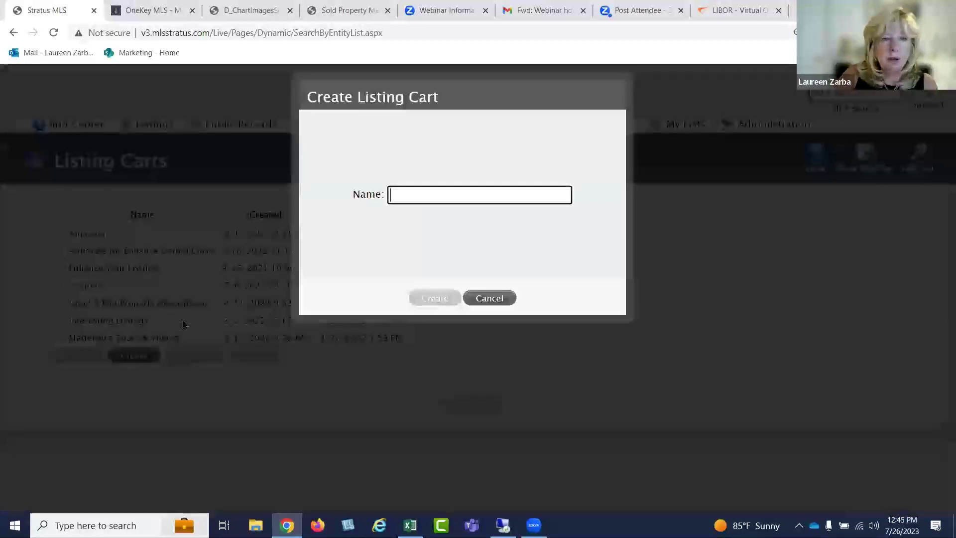
pyautogui.click(410, 187)
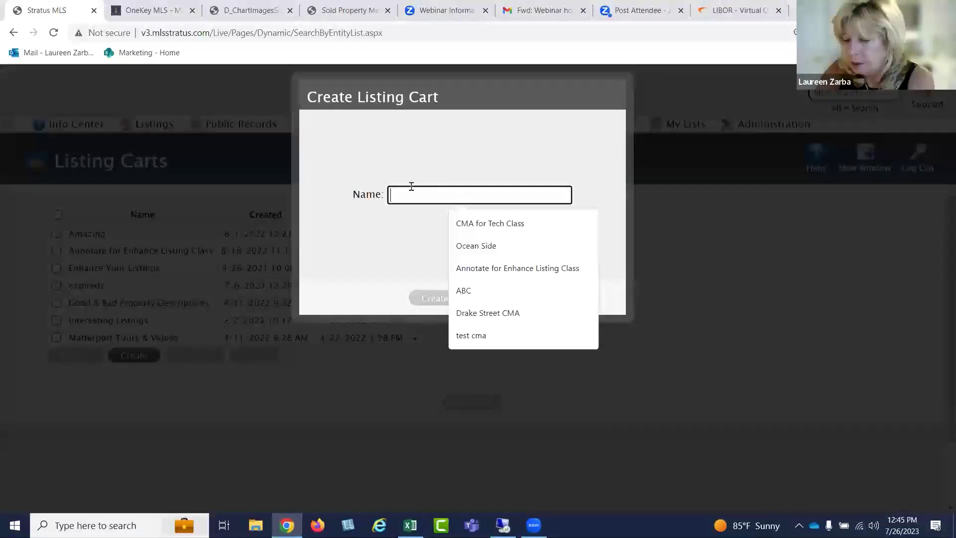
pyautogui.write('CMA Valley Stream')
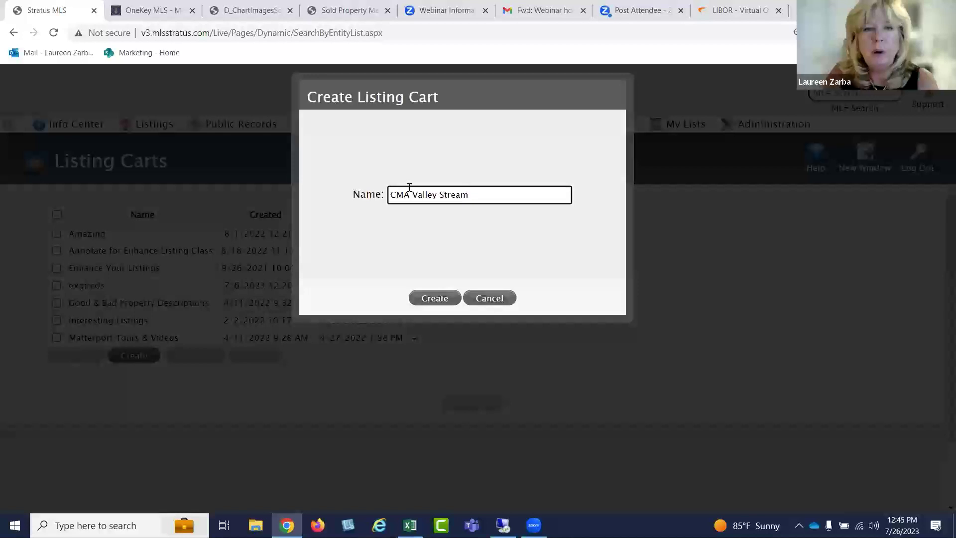
pyautogui.click(432, 299)
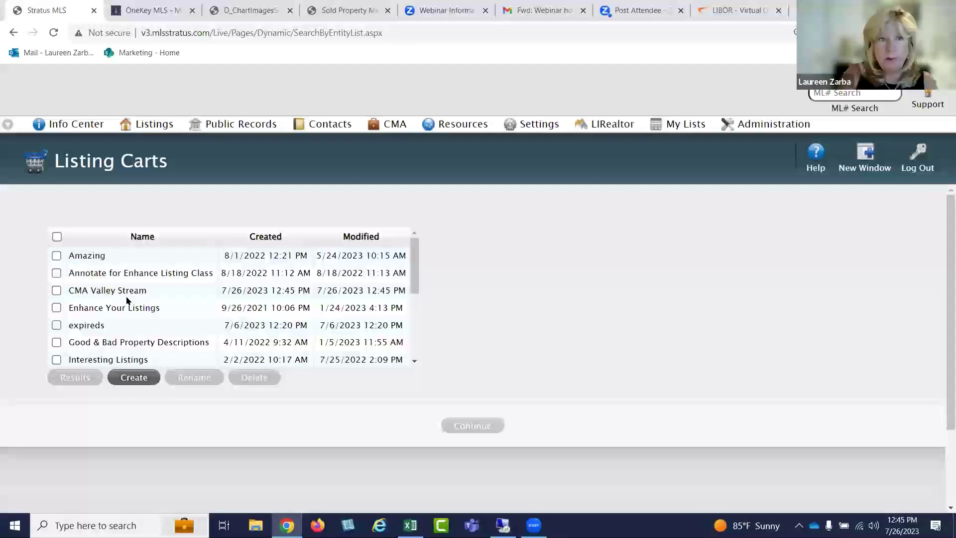
pyautogui.click(154, 124)
pyautogui.click(150, 144)
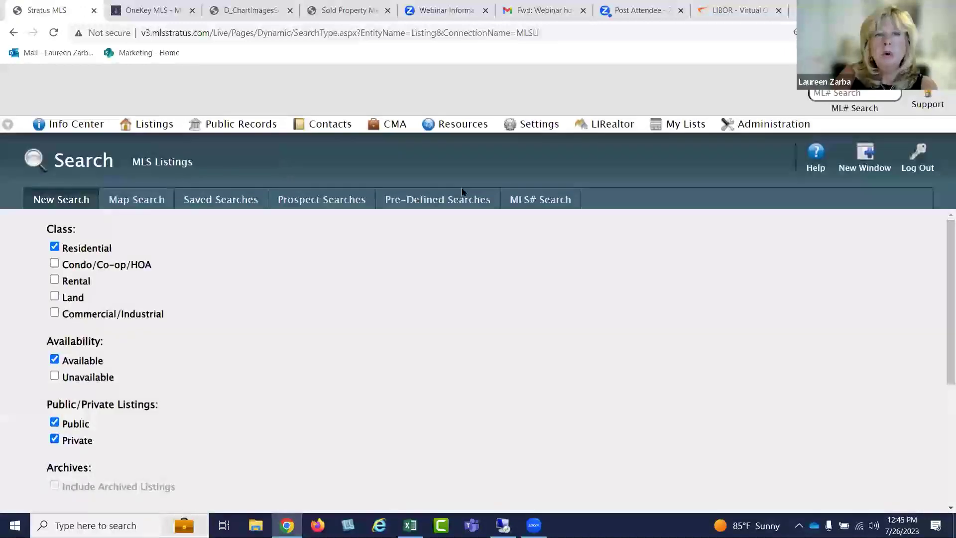
# Choose the Available/Unavailable (Residential) pre-defined search and continue to its criteria form
pyautogui.click(418, 199)
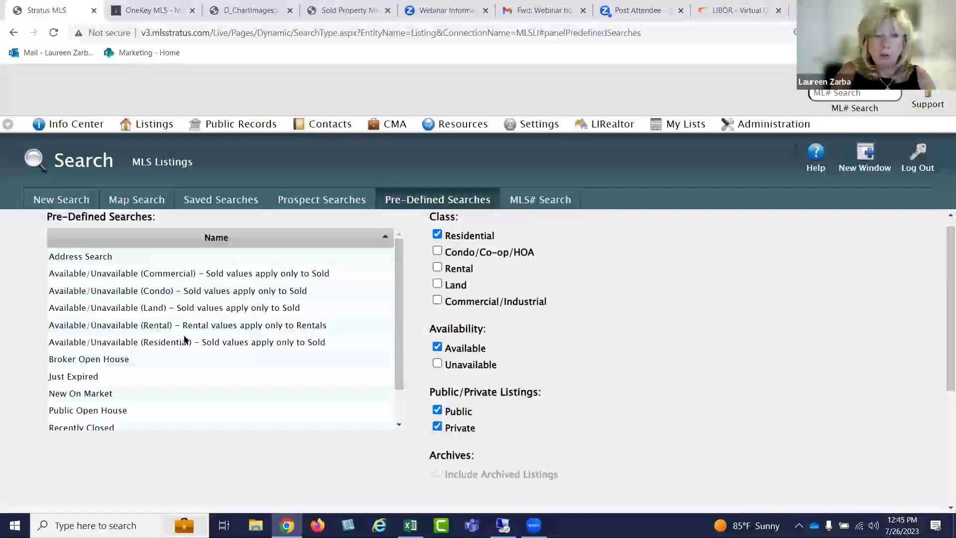
pyautogui.click(191, 343)
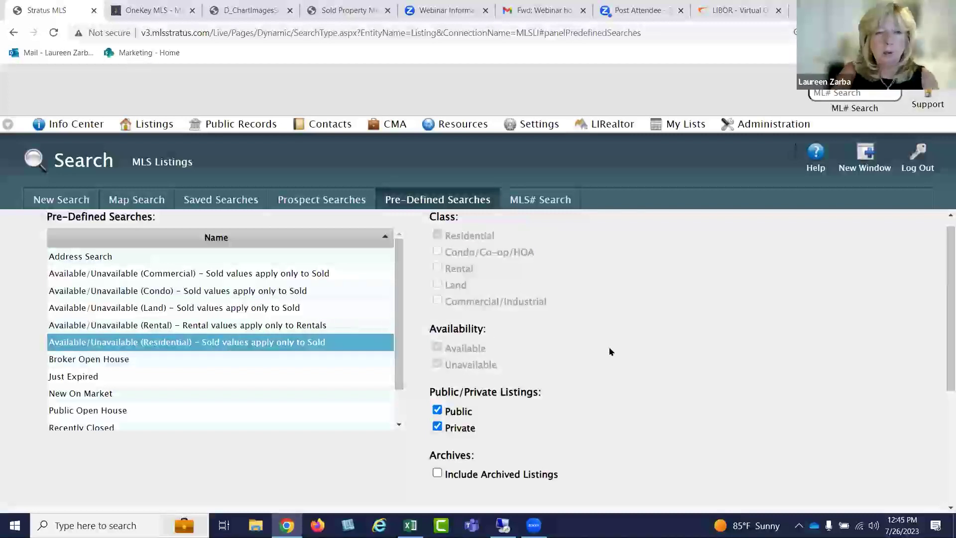
pyautogui.scroll(-1, 601, 345)
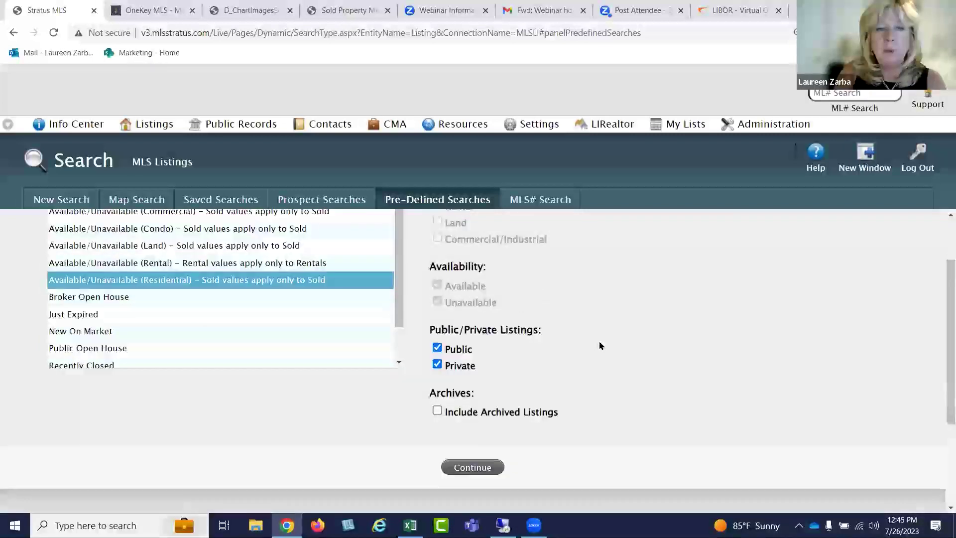
pyautogui.click(478, 467)
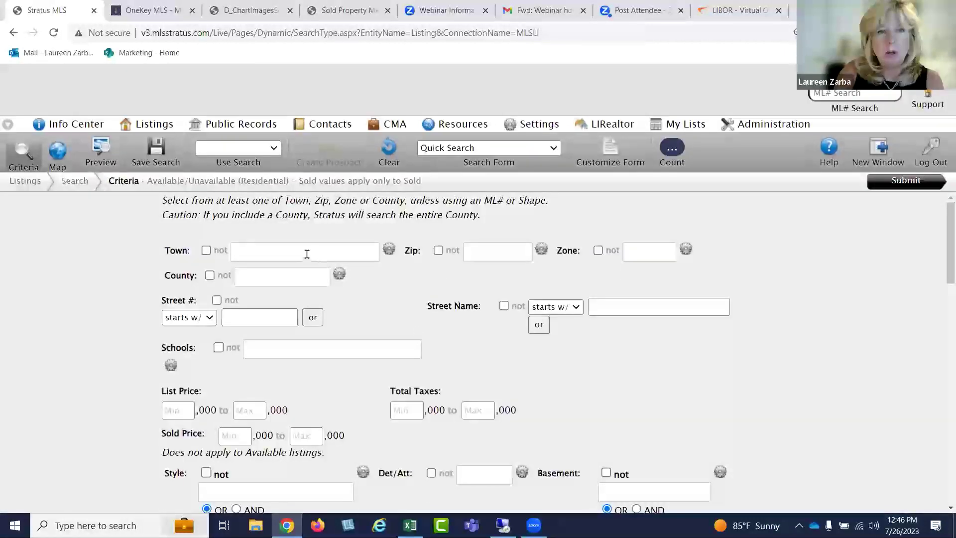
# Set the Town to Valley Stream and the house Style to Cape
pyautogui.click(308, 253)
pyautogui.write('valley')
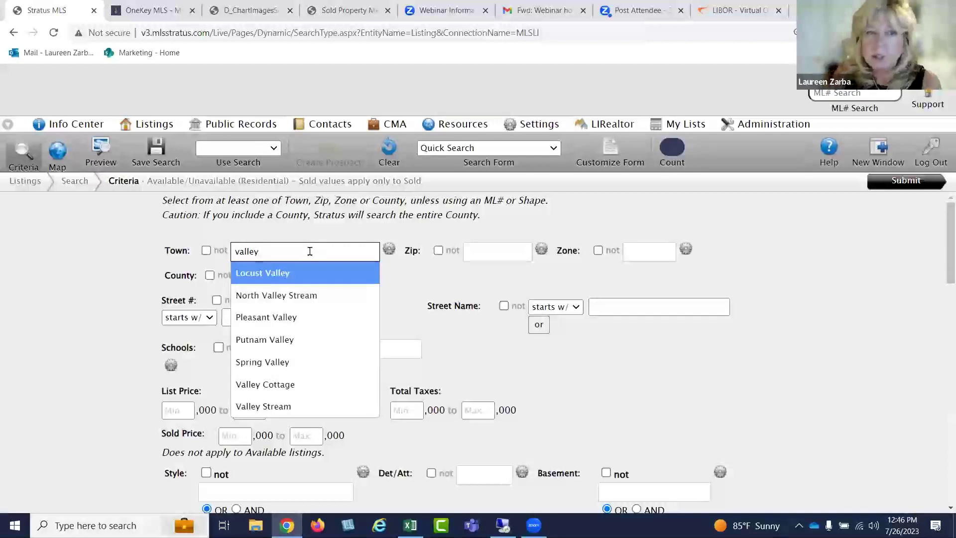
pyautogui.click(301, 405)
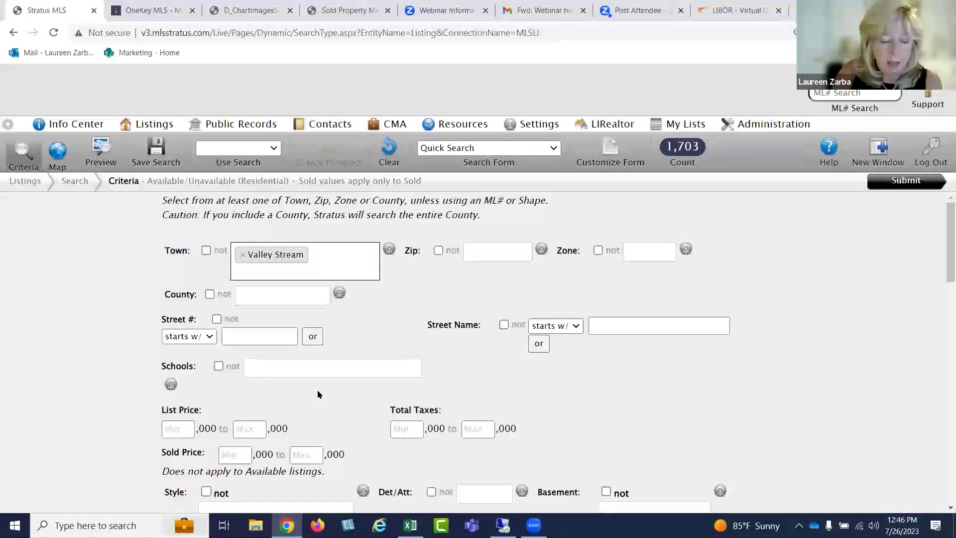
pyautogui.scroll(-3, 324, 390)
pyautogui.click(327, 382)
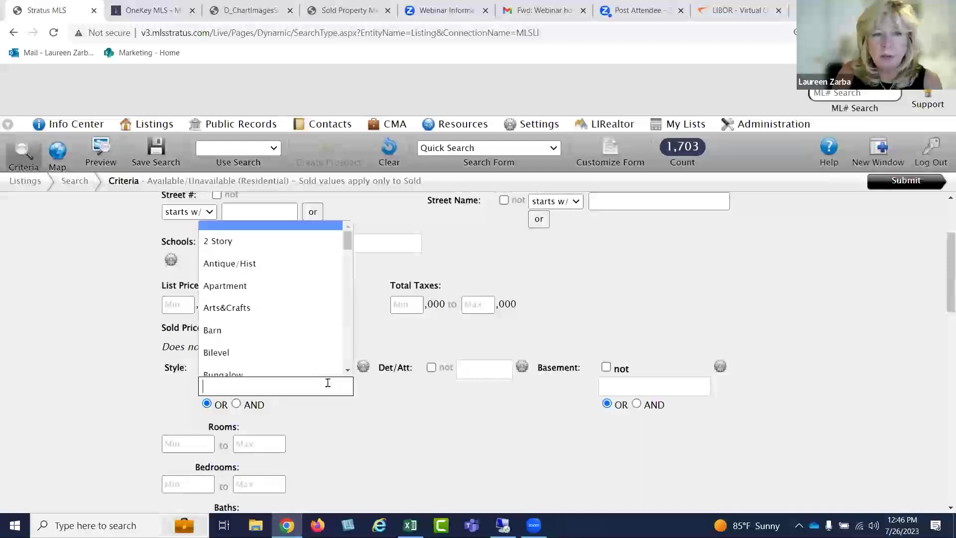
pyautogui.write('cape')
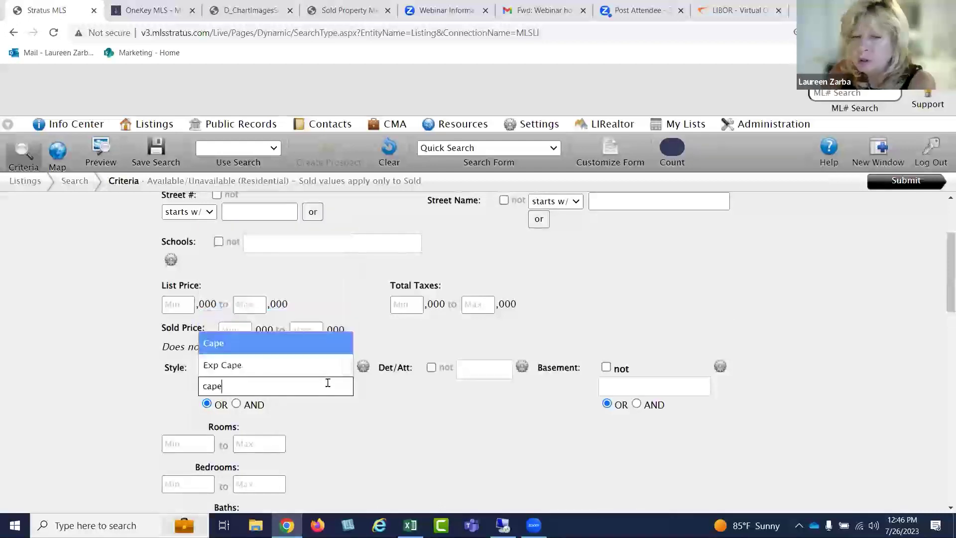
pyautogui.click(285, 348)
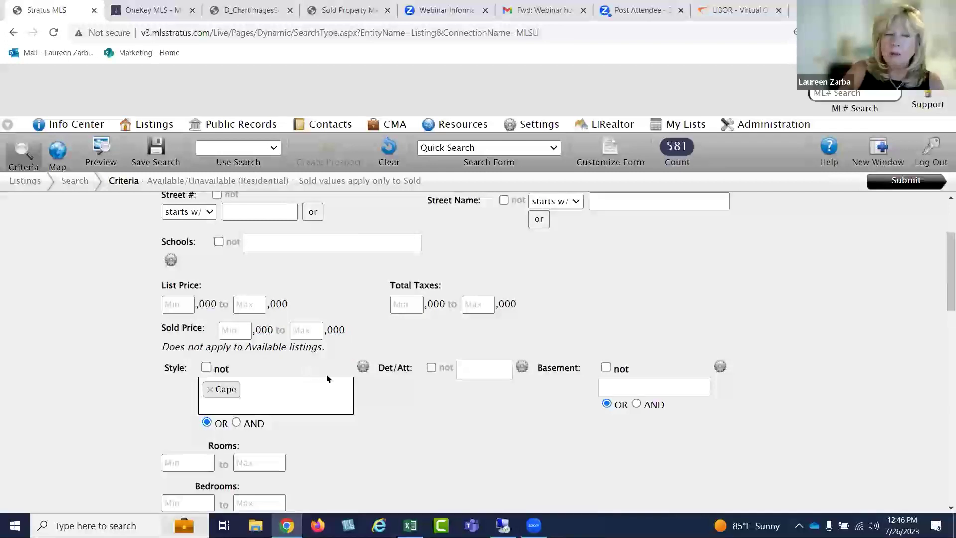
# Set Bedrooms to 4–4 and Title Date to t-180, then submit the search
pyautogui.scroll(-2, 369, 394)
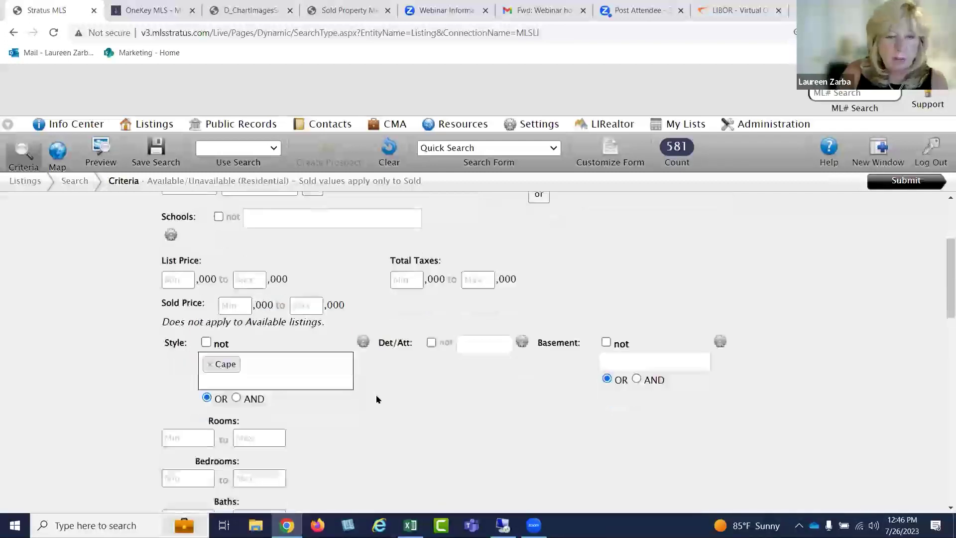
pyautogui.click(182, 382)
pyautogui.write('4')
pyautogui.press('Tab')
pyautogui.write('4')
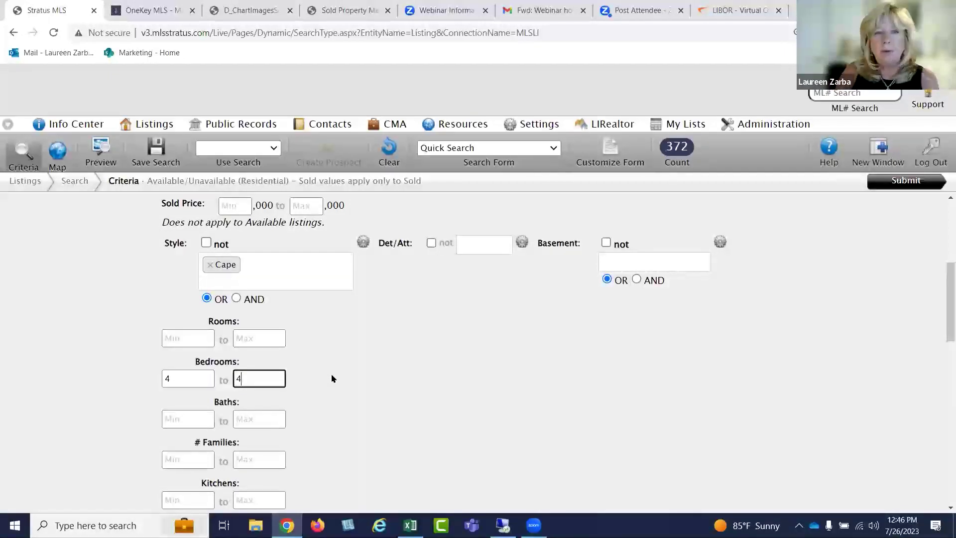
pyautogui.scroll(-10, 338, 377)
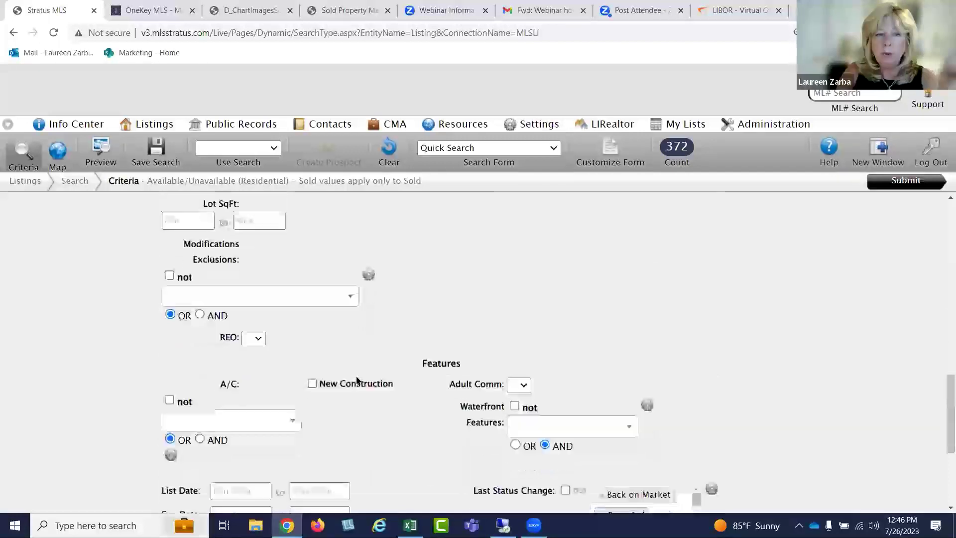
pyautogui.click(244, 393)
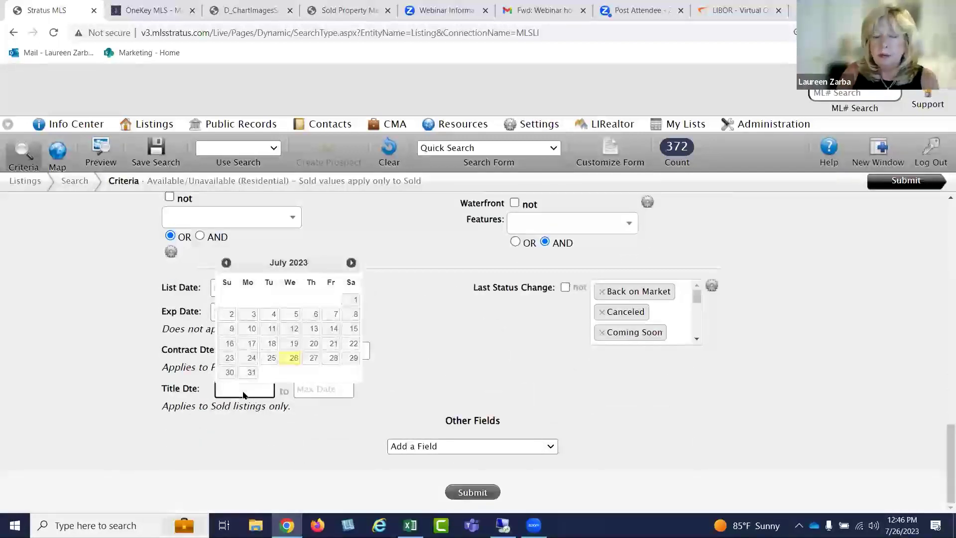
pyautogui.write('t-180')
pyautogui.click(300, 423)
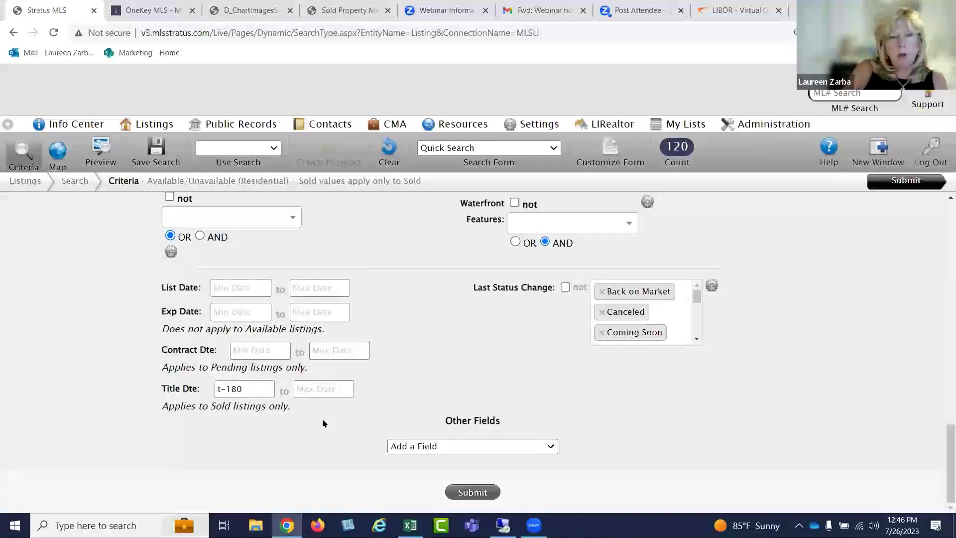
pyautogui.scroll(1, 392, 362)
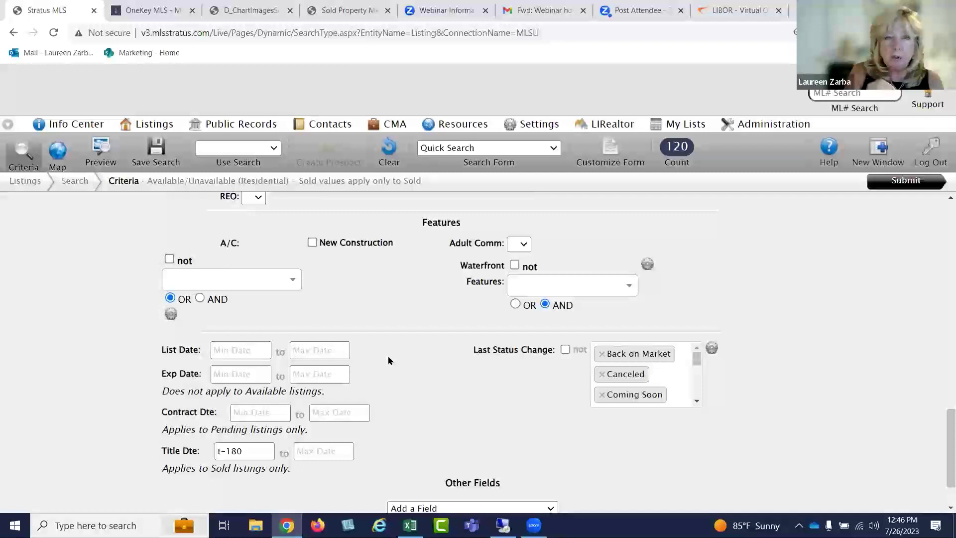
pyautogui.click(902, 185)
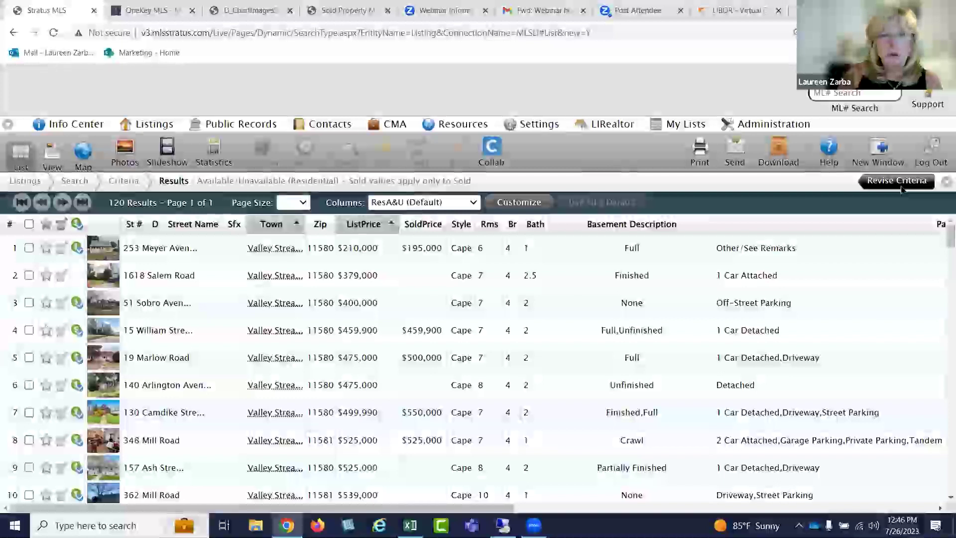
# Scroll through the 120-result grid, then switch the results to the Map view
pyautogui.moveTo(463, 508); pyautogui.dragTo(938, 493)
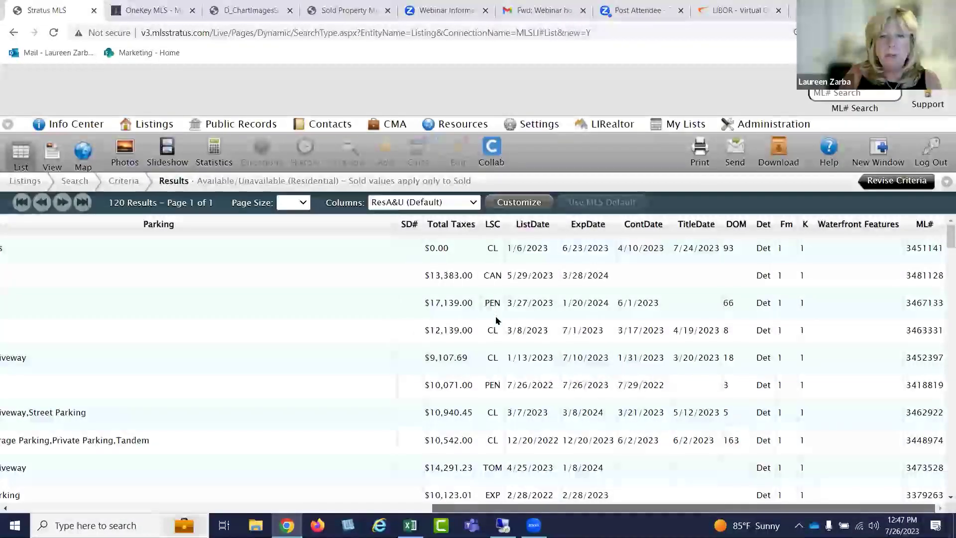
pyautogui.scroll(-10, 498, 398)
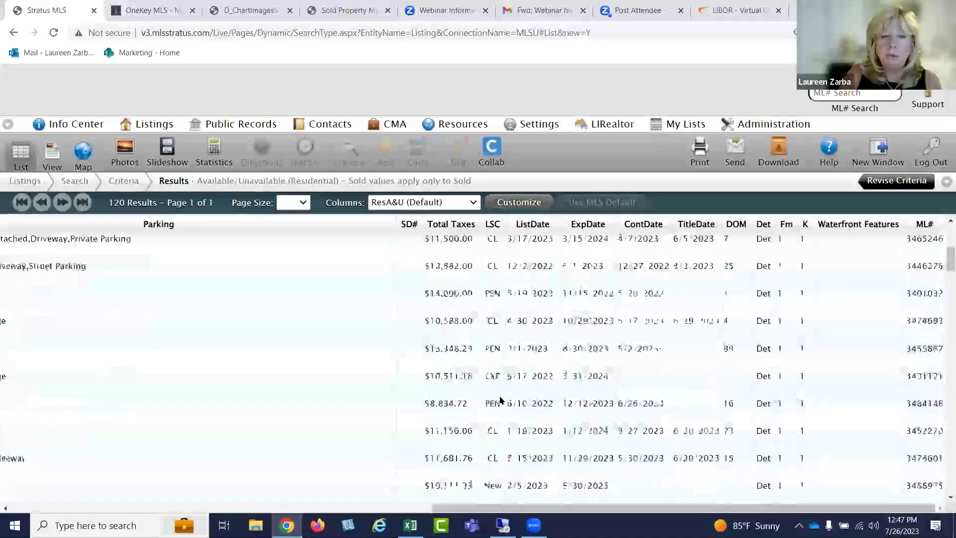
pyautogui.scroll(-5, 500, 401)
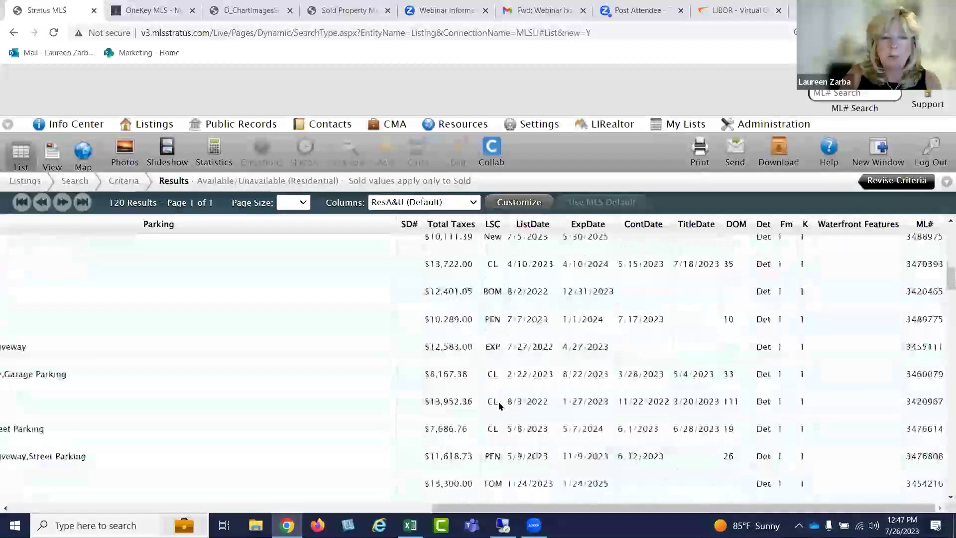
pyautogui.scroll(-5, 500, 405)
pyautogui.scroll(3, 499, 405)
pyautogui.scroll(-8, 500, 403)
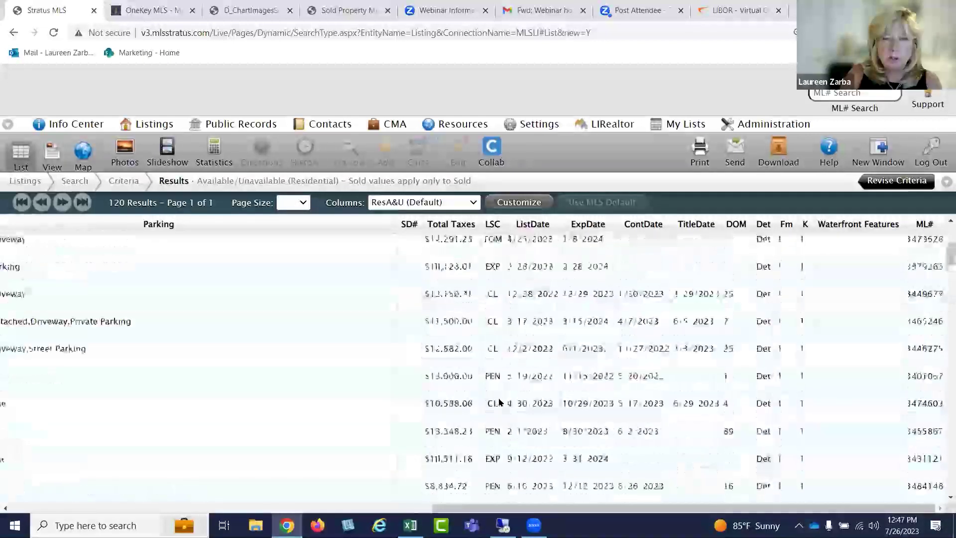
pyautogui.scroll(5, 498, 399)
pyautogui.moveTo(557, 507); pyautogui.dragTo(30, 485)
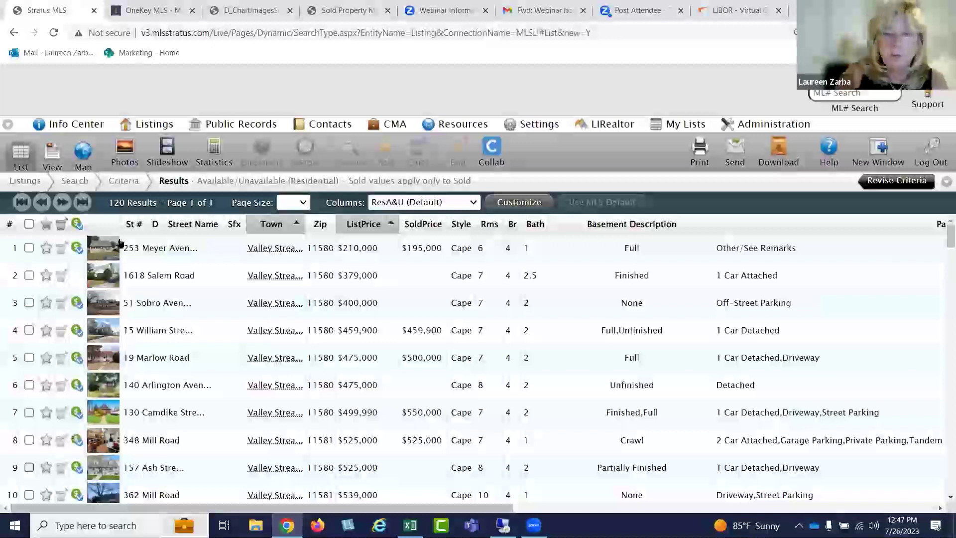
pyautogui.click(83, 149)
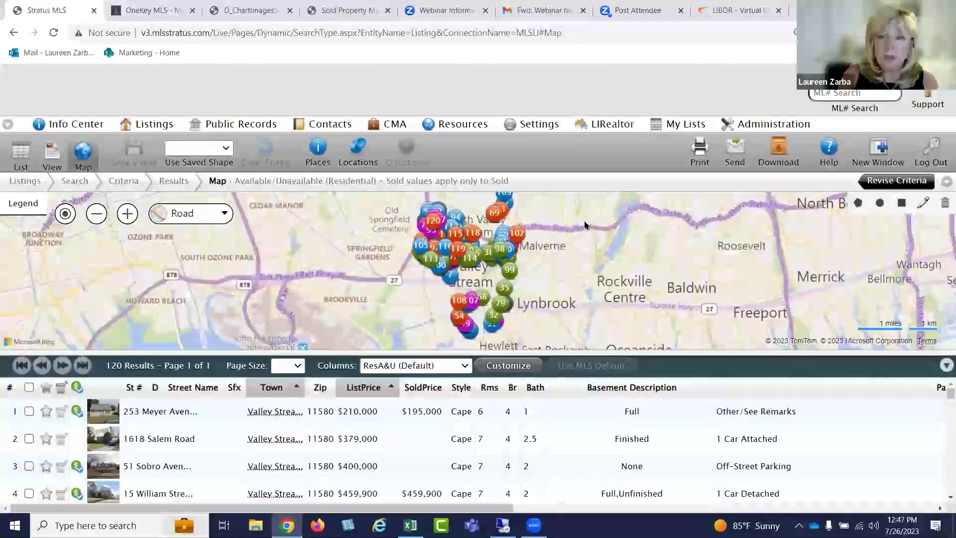
# Drag the splitter so the map fills the page, zoom in, and review the pin-colour Legend
pyautogui.moveTo(559, 353); pyautogui.dragTo(553, 498)
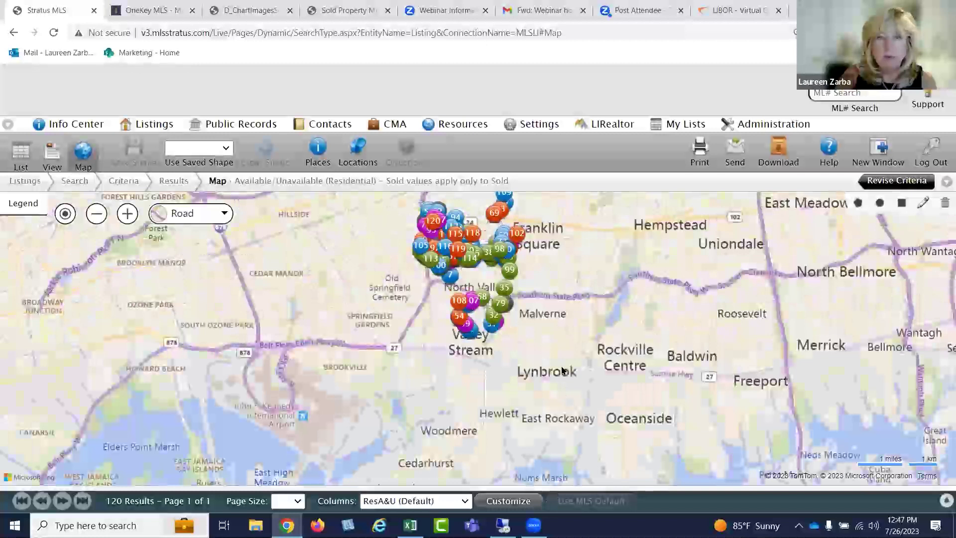
pyautogui.scroll(2, 546, 331)
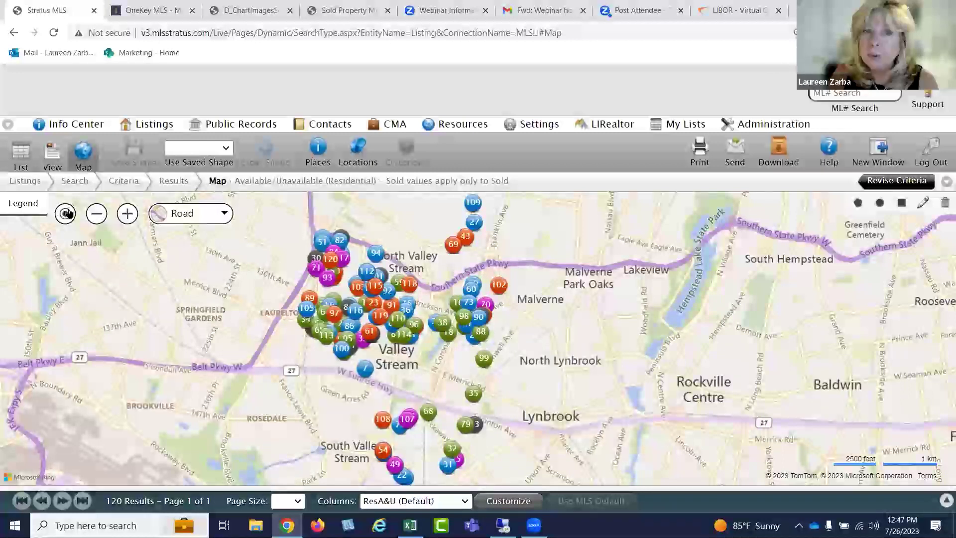
pyautogui.click(28, 204)
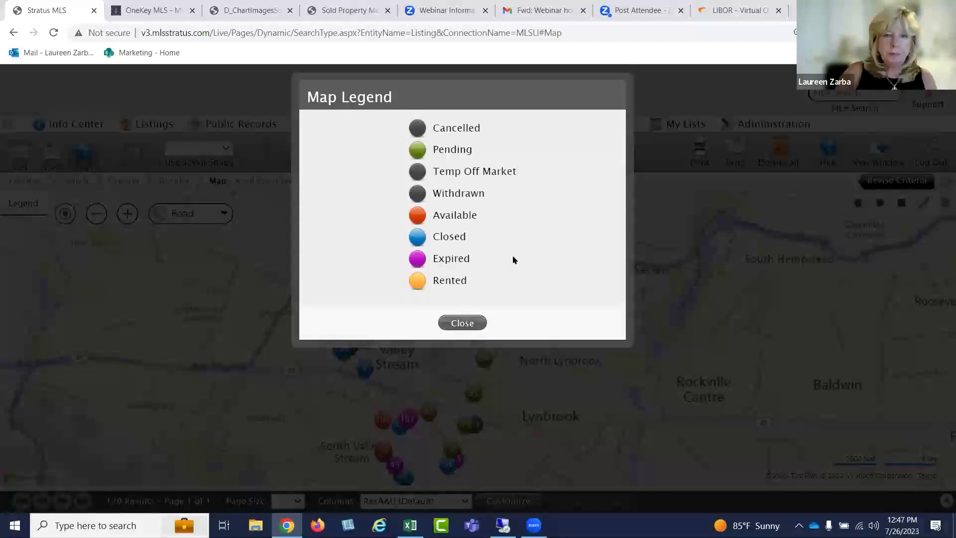
pyautogui.click(25, 201)
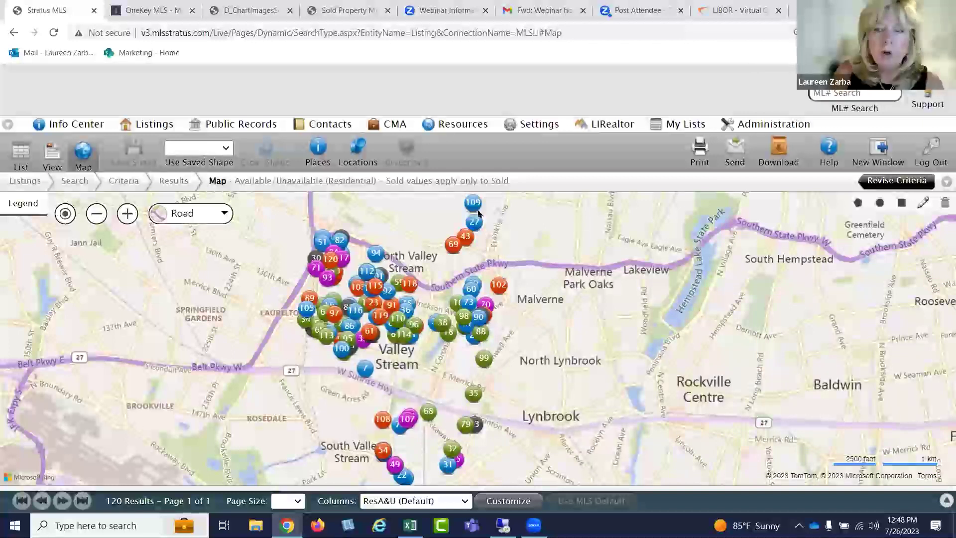
pyautogui.click(354, 146)
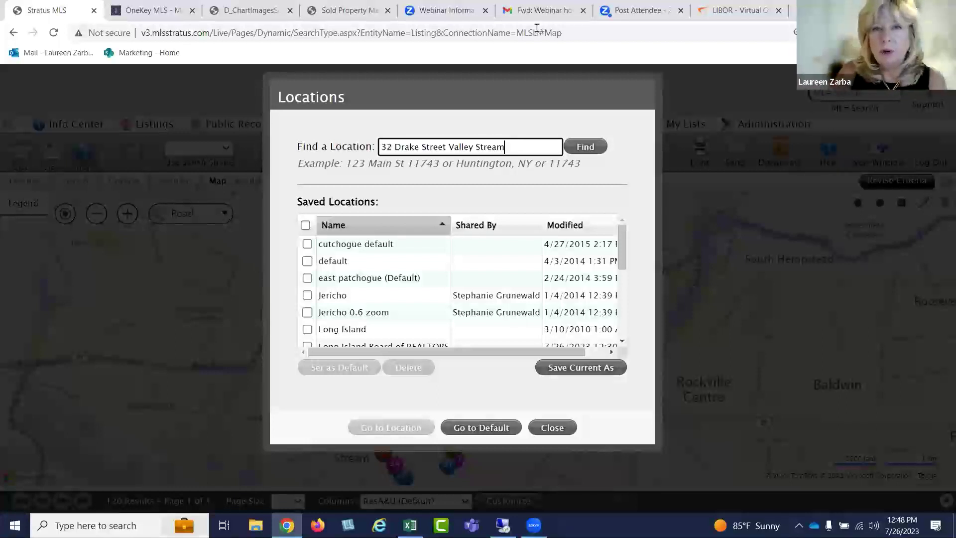
pyautogui.click(577, 149)
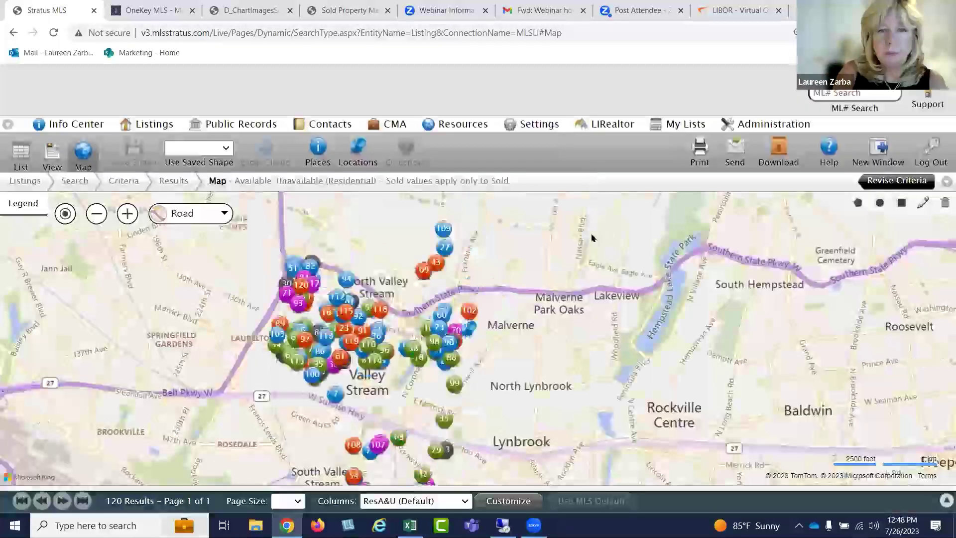
pyautogui.scroll(1, 523, 259)
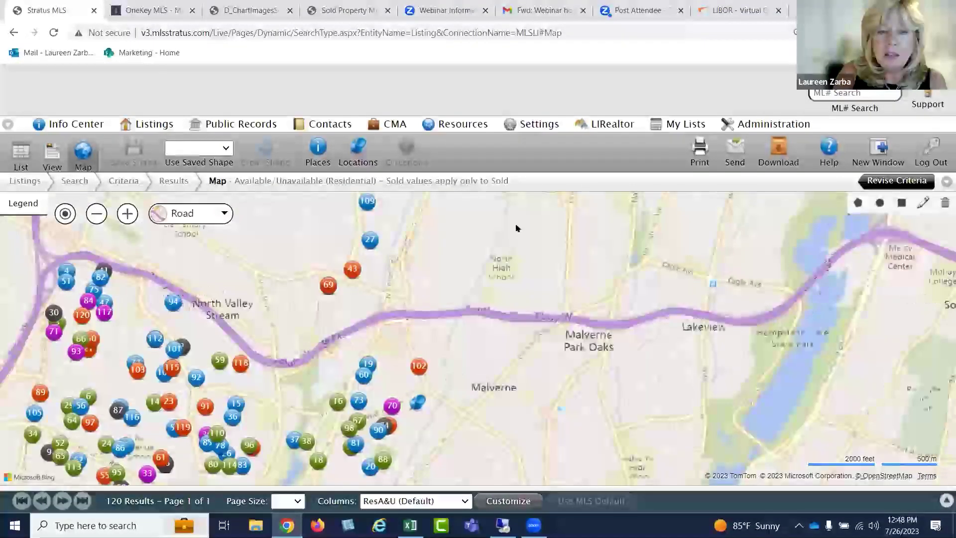
pyautogui.moveTo(515, 225); pyautogui.dragTo(519, 208)
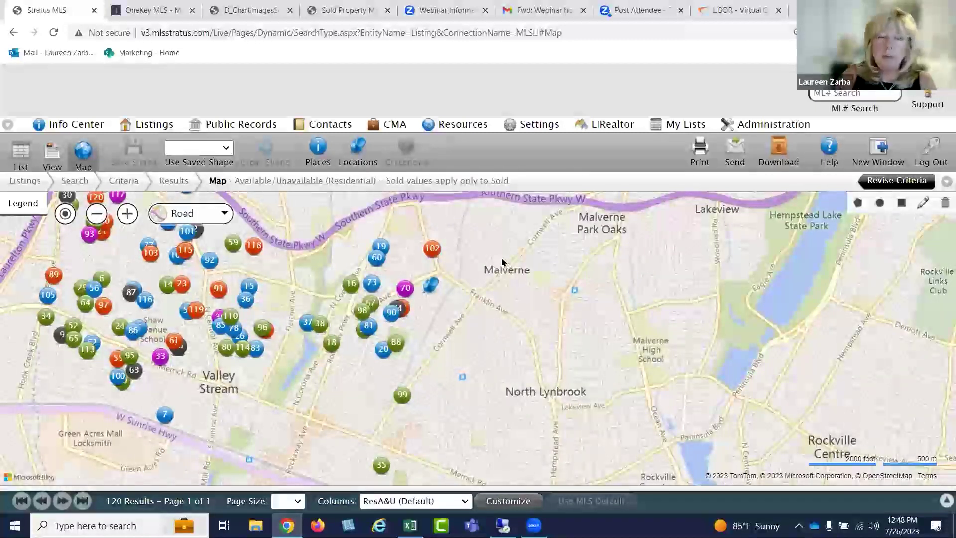
pyautogui.click(432, 287)
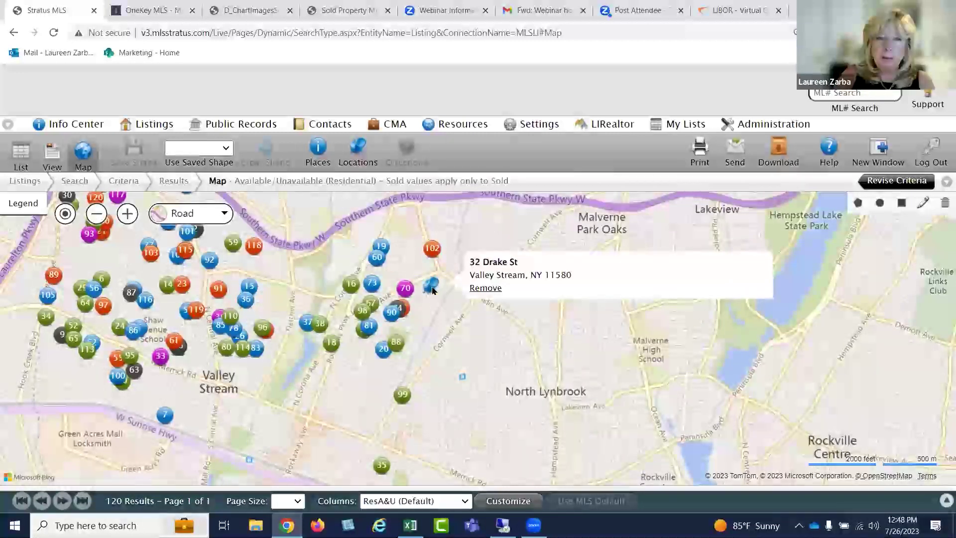
# Inspect the listing details of nearby markers 102 and 70
pyautogui.click(431, 249)
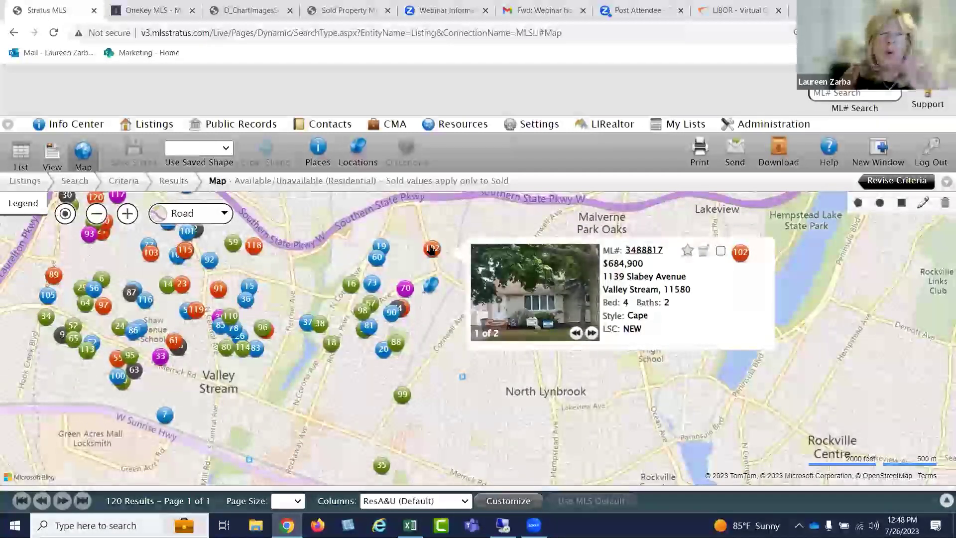
pyautogui.click(406, 289)
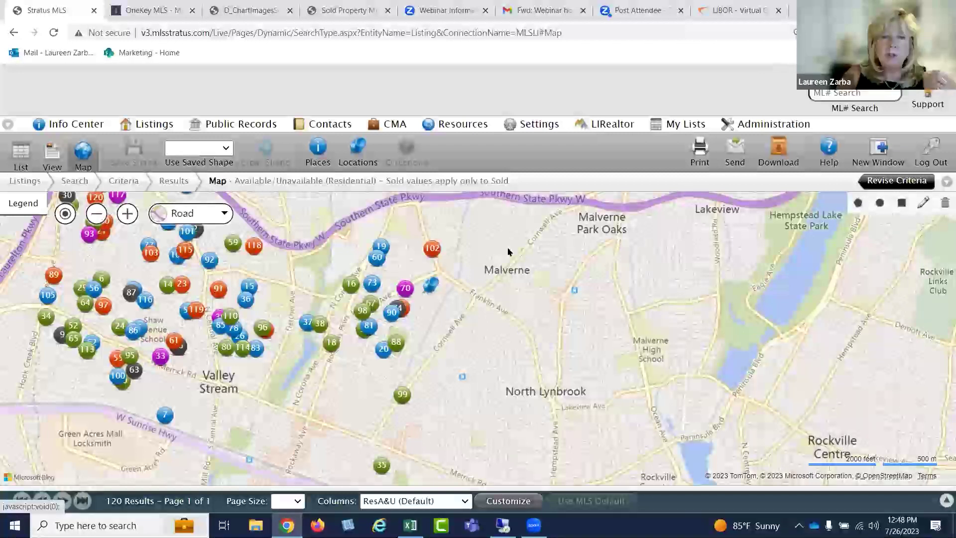
pyautogui.click(432, 247)
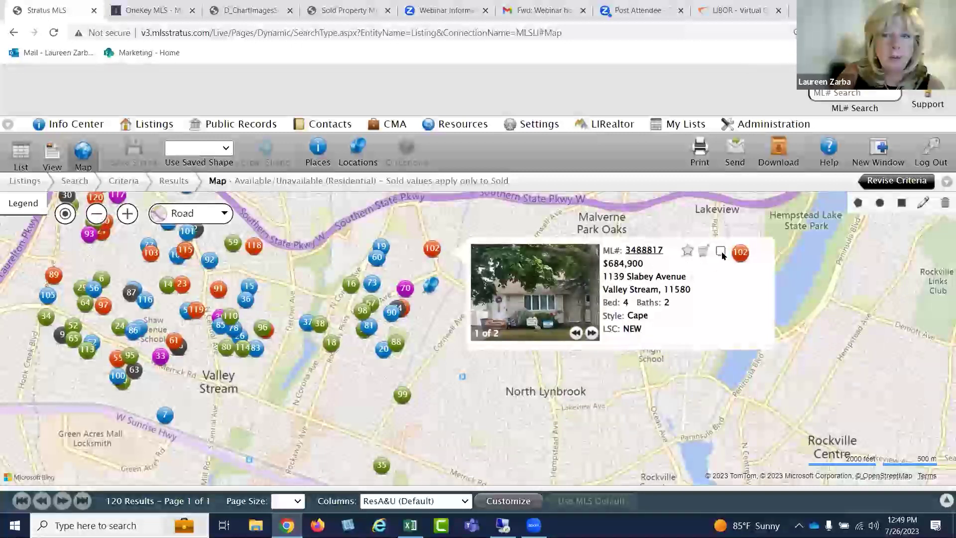
pyautogui.click(405, 288)
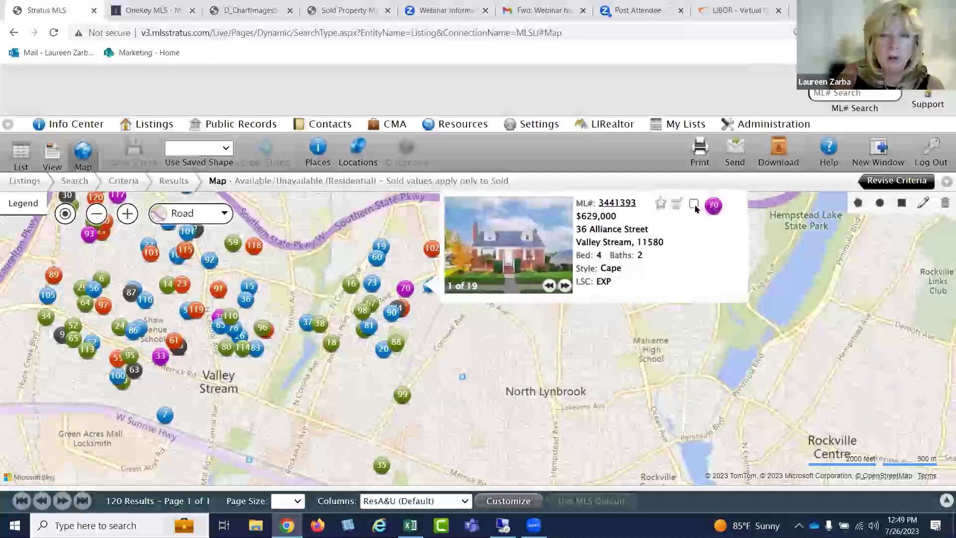
pyautogui.click(856, 203)
pyautogui.click(444, 303)
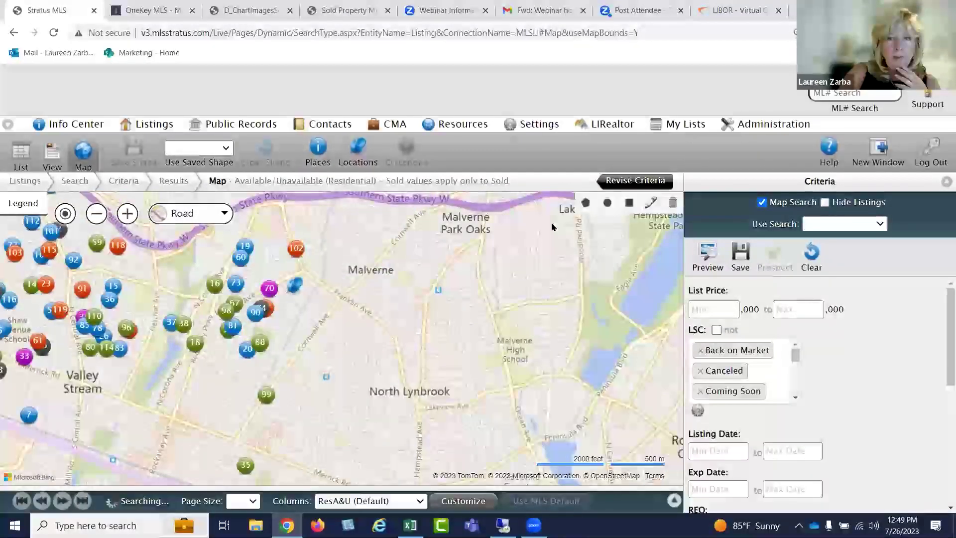
pyautogui.click(585, 202)
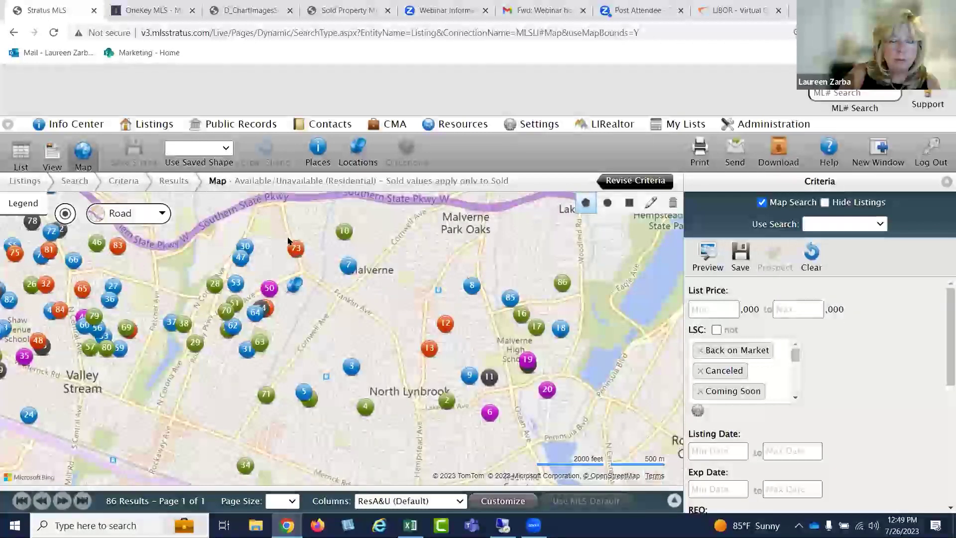
pyautogui.click(280, 215)
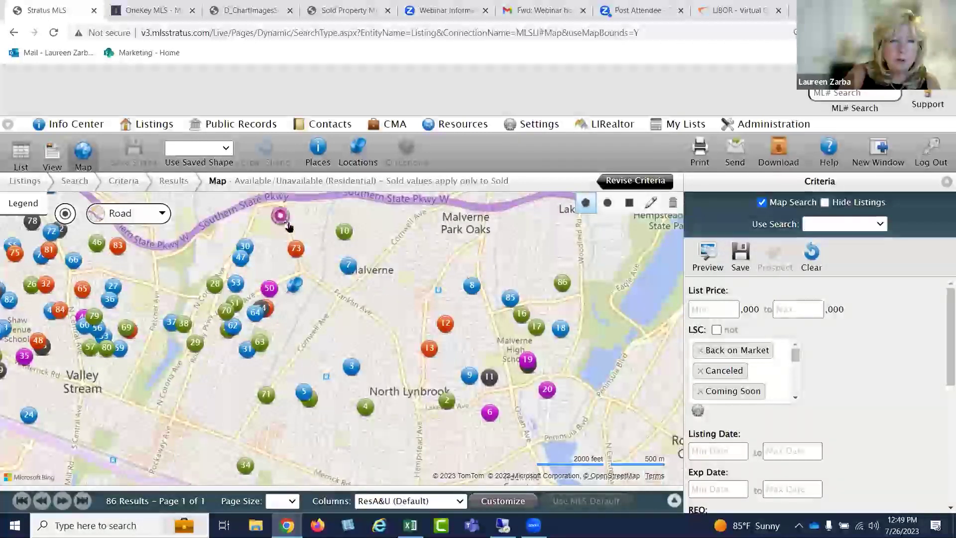
pyautogui.click(338, 296)
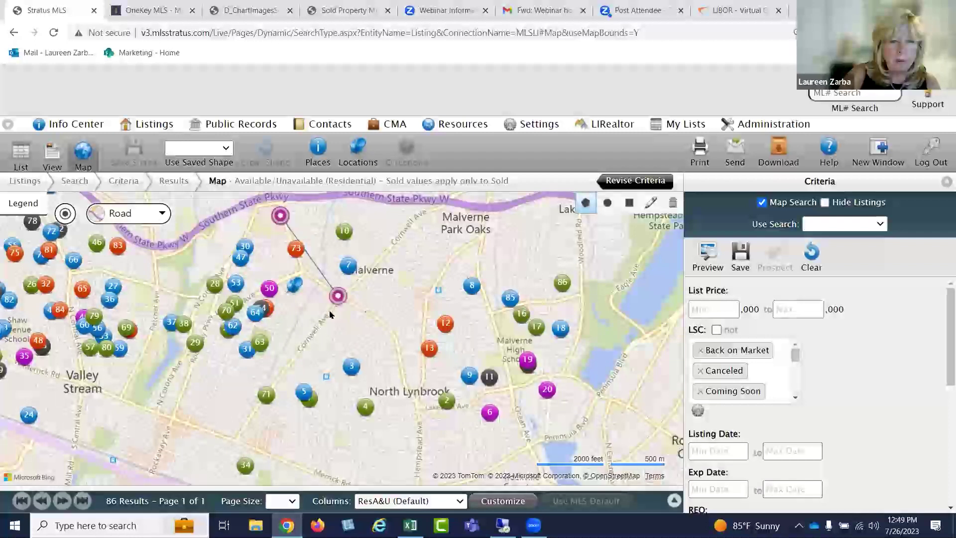
pyautogui.click(235, 388)
pyautogui.click(191, 359)
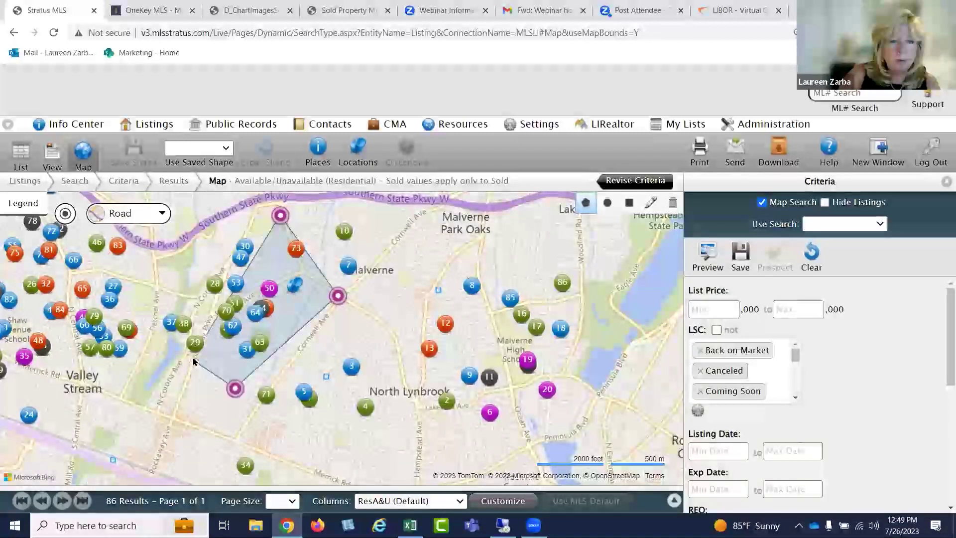
pyautogui.click(251, 216)
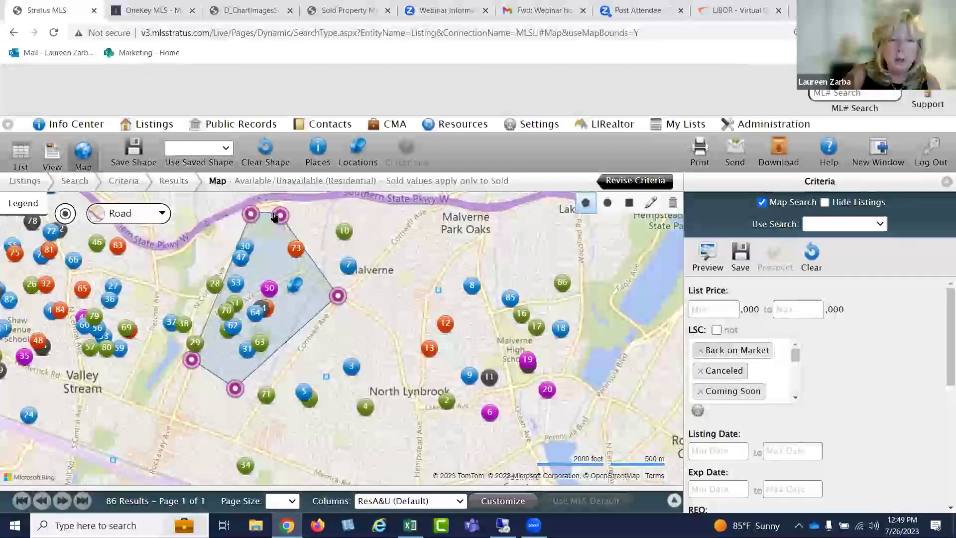
pyautogui.click(280, 216)
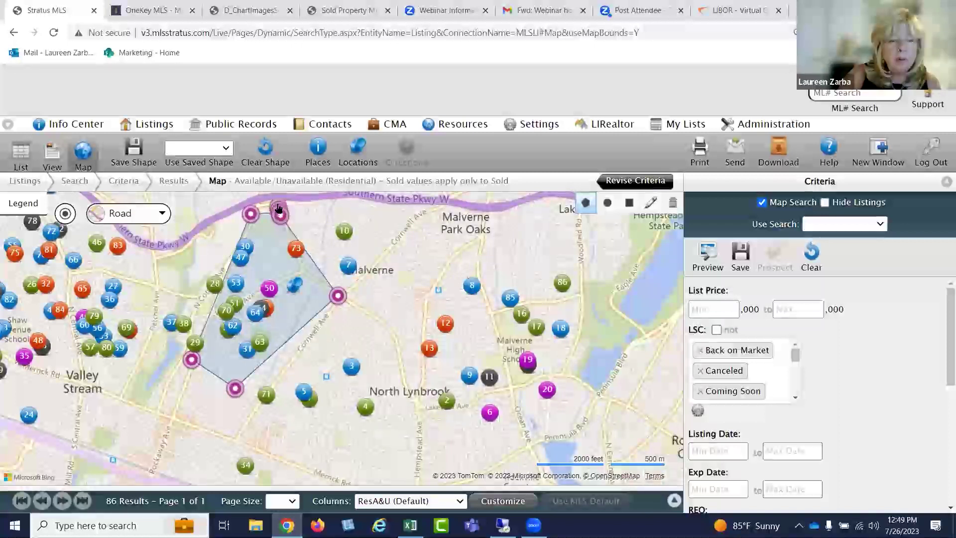
pyautogui.click(279, 215)
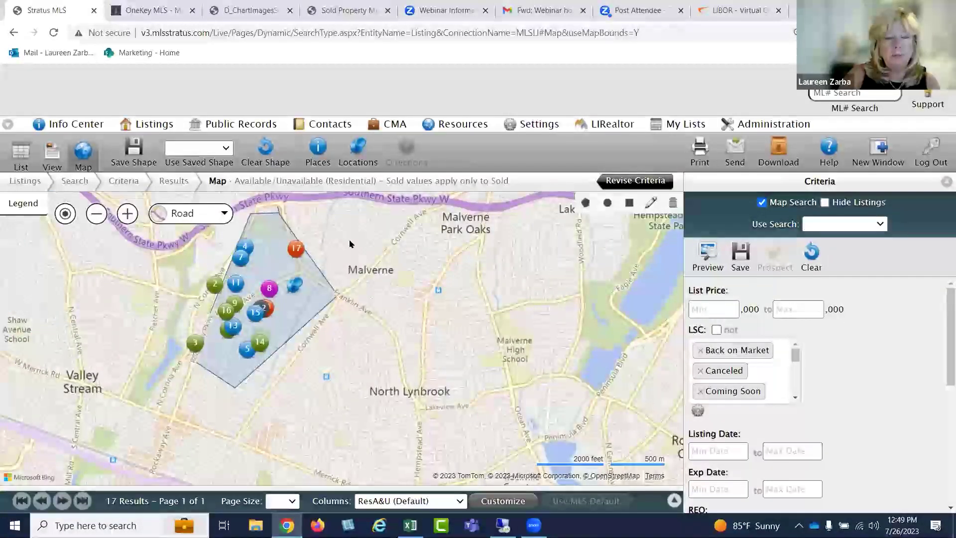
pyautogui.scroll(1, 350, 249)
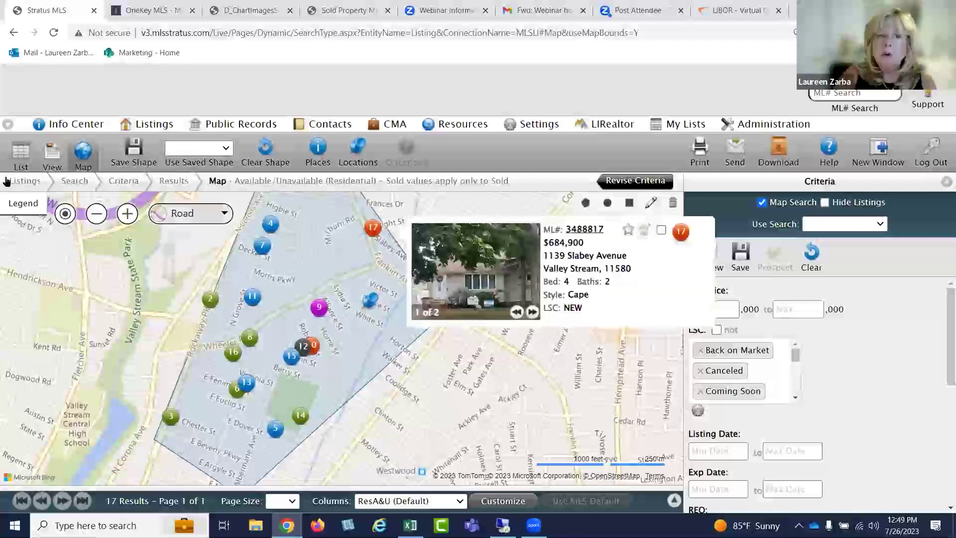
pyautogui.click(19, 154)
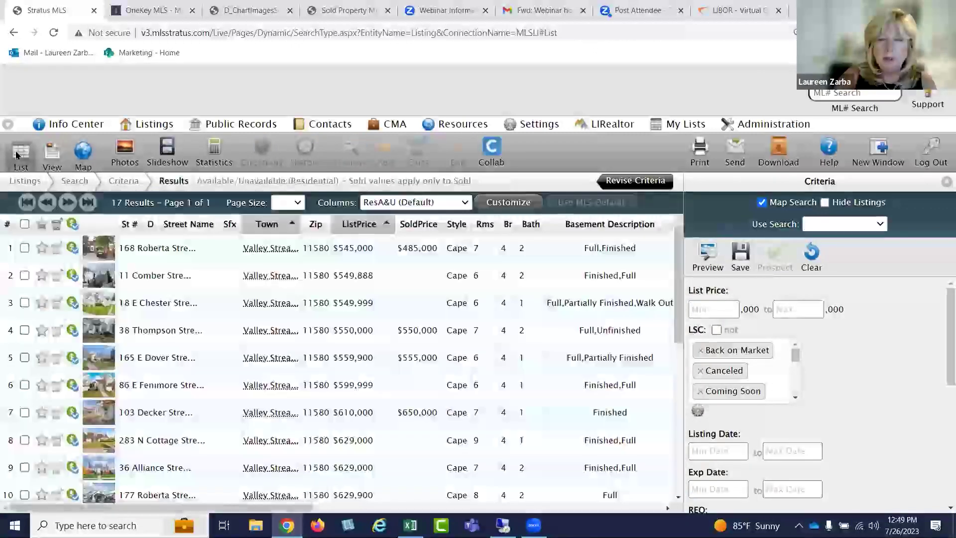
pyautogui.click(945, 182)
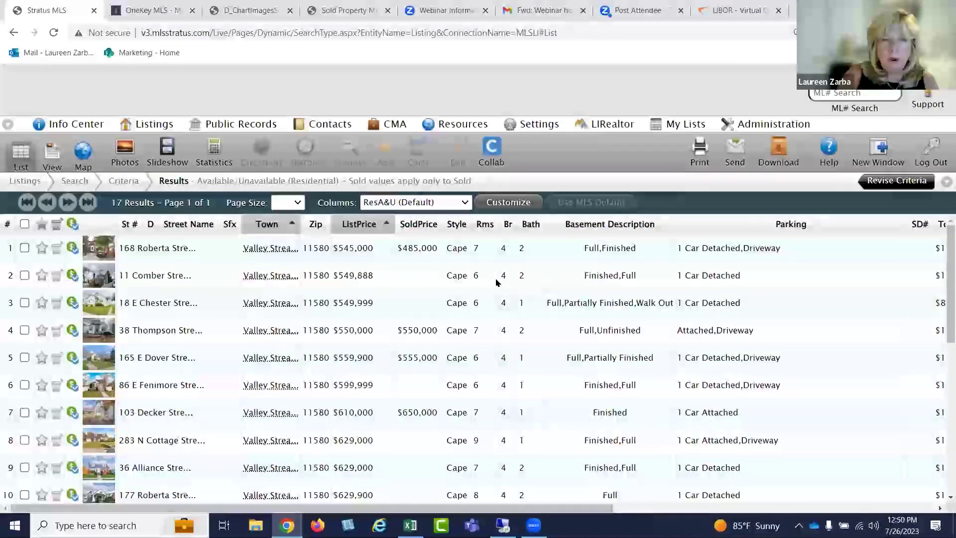
pyautogui.click(730, 224)
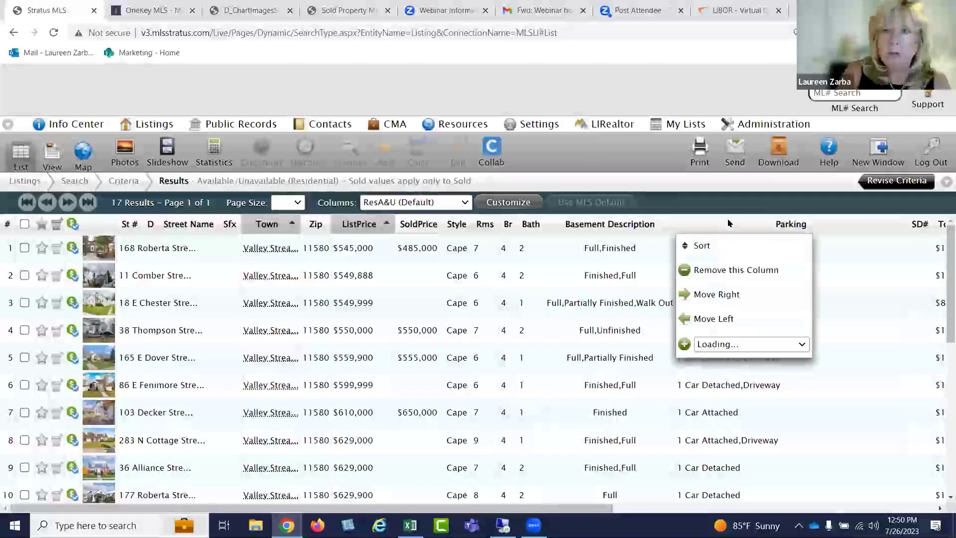
pyautogui.click(713, 269)
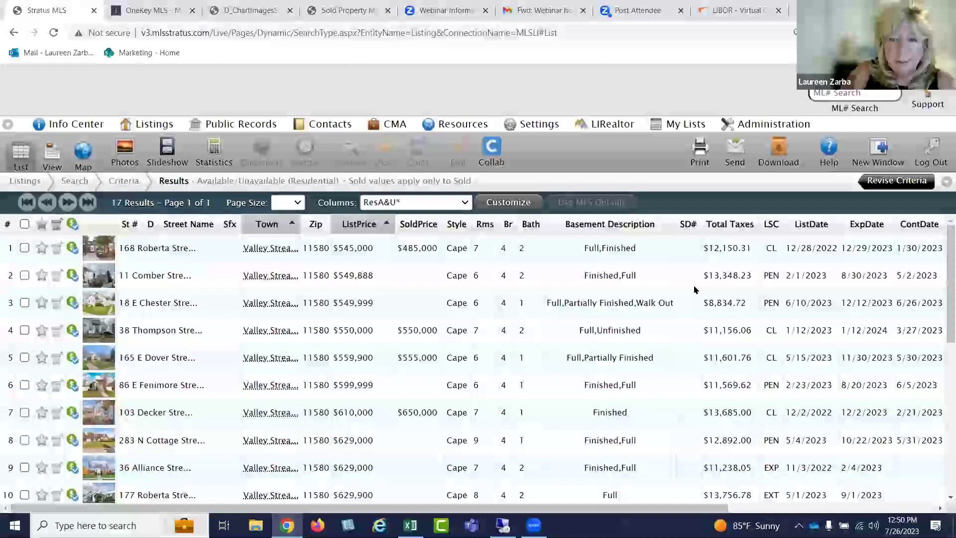
pyautogui.scroll(-10, 606, 296)
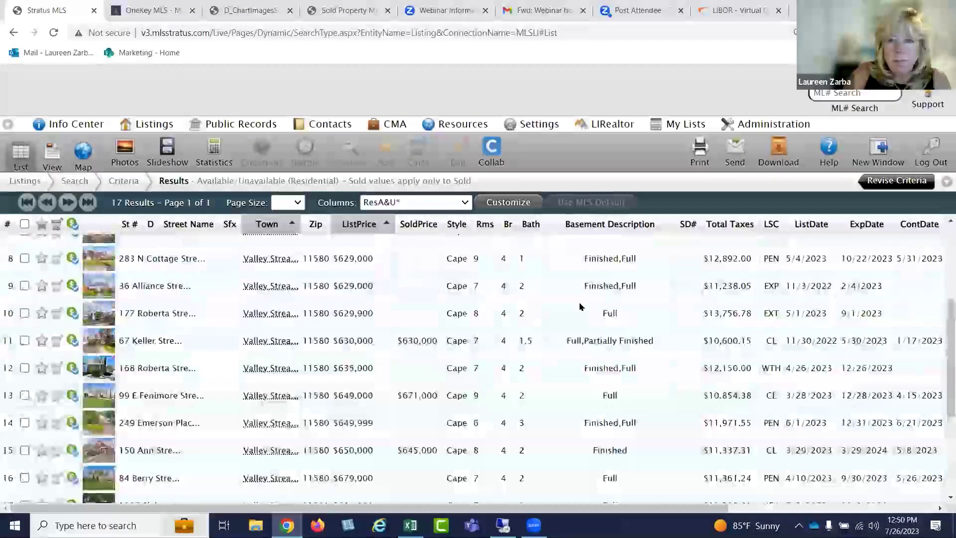
pyautogui.scroll(-3, 562, 343)
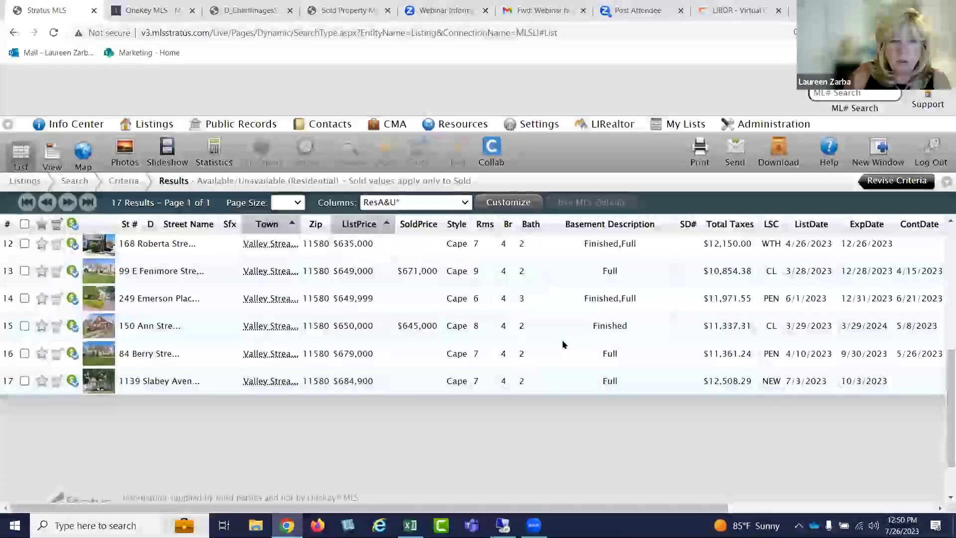
pyautogui.scroll(3, 562, 341)
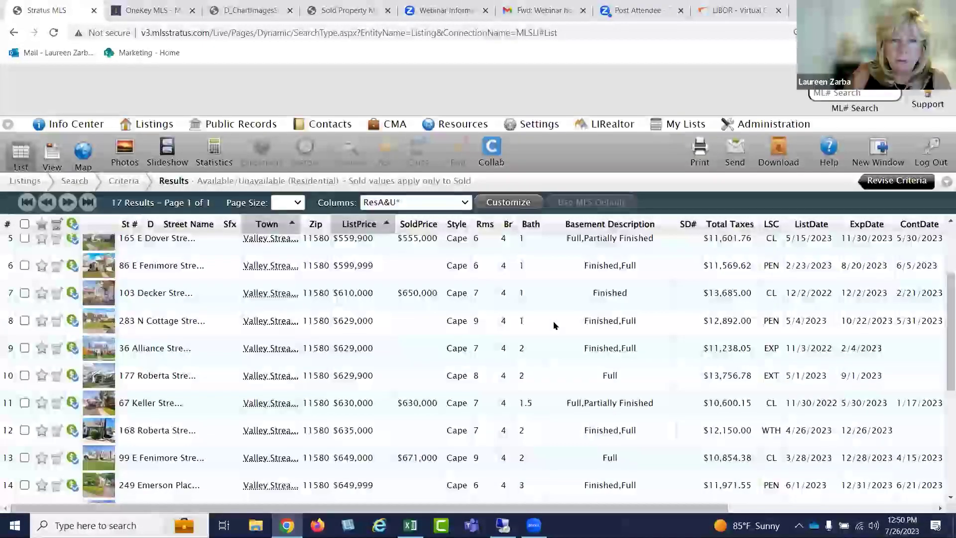
pyautogui.scroll(2, 554, 325)
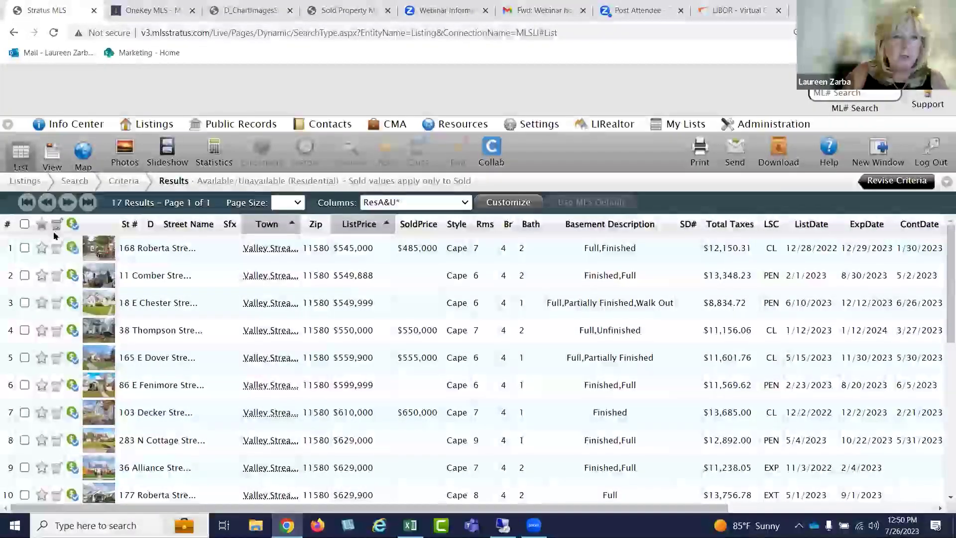
# Select all 17 results and add them to the CMA Valley Stream cart, repeating the add
pyautogui.click(24, 224)
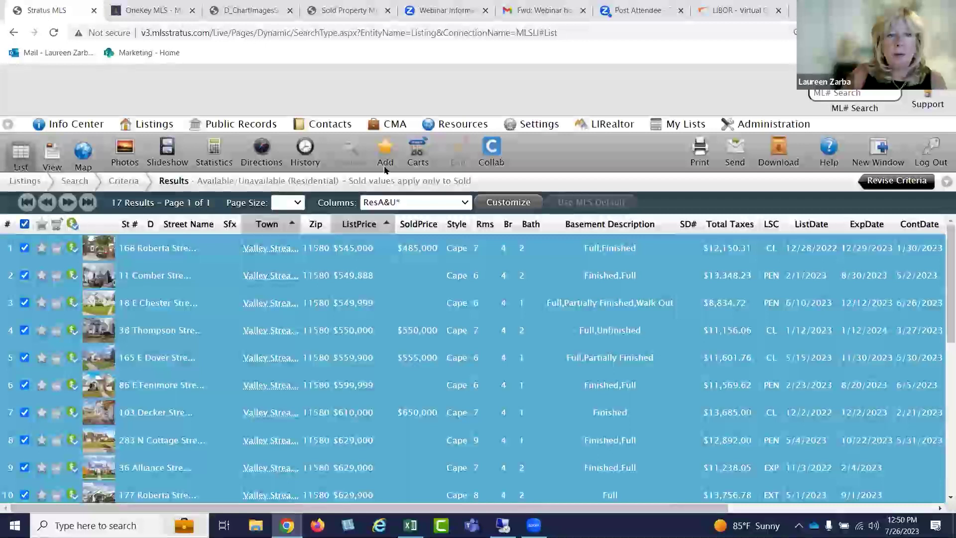
pyautogui.click(416, 153)
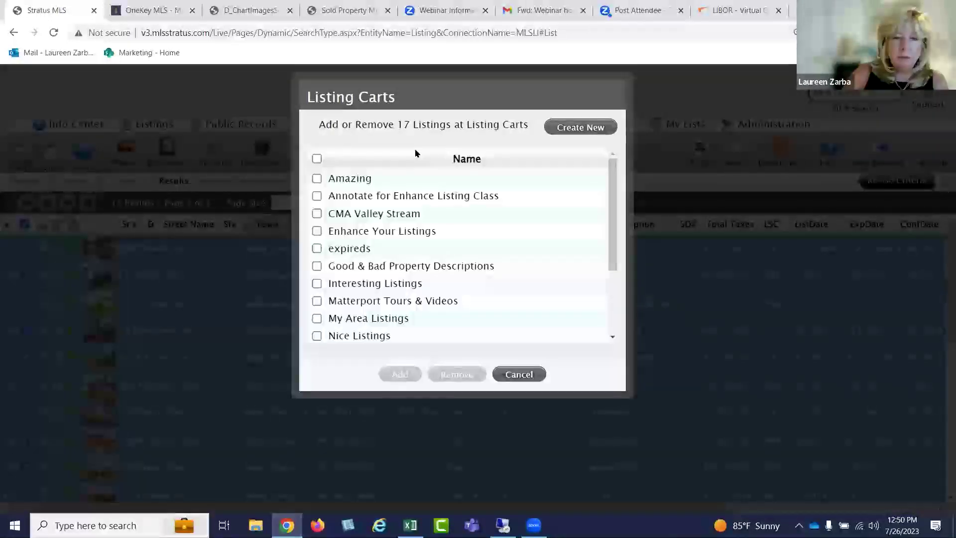
pyautogui.click(317, 214)
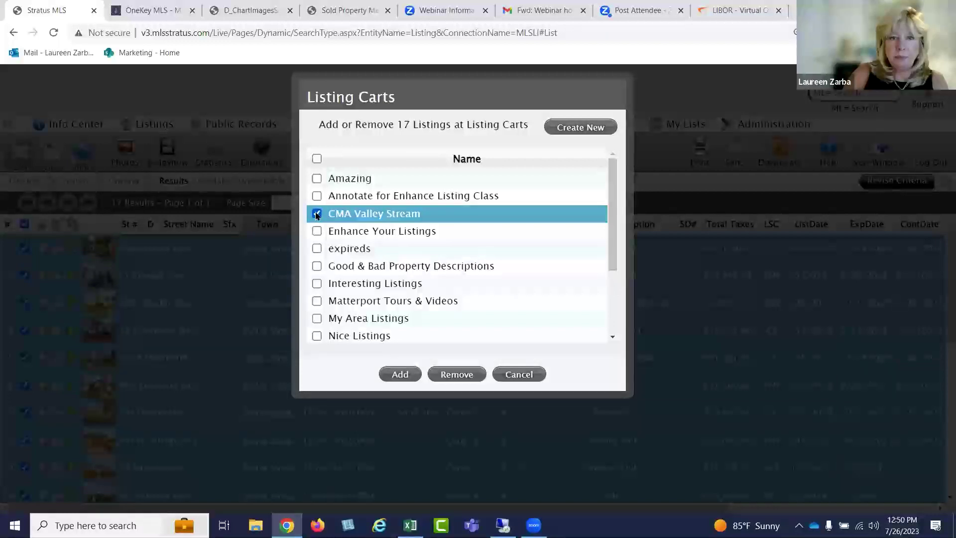
pyautogui.click(400, 375)
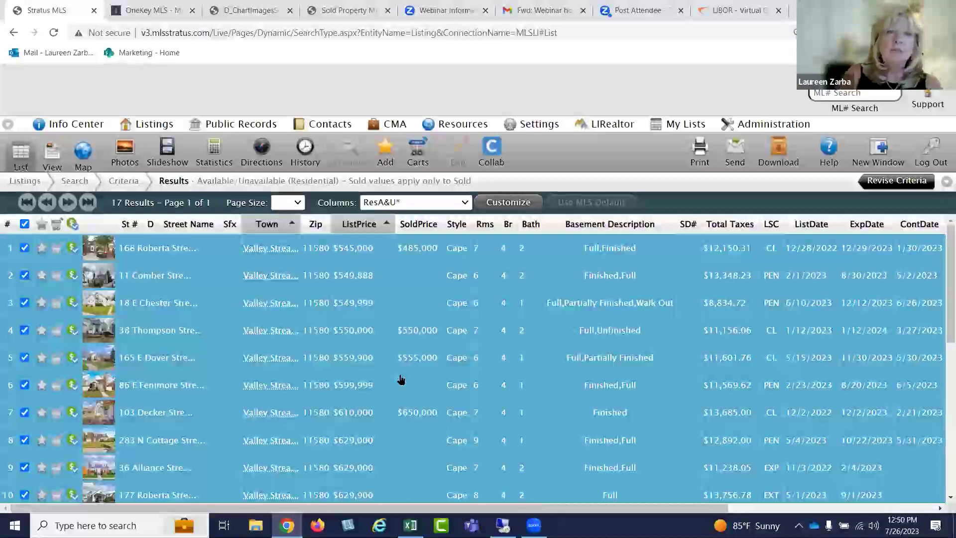
pyautogui.click(418, 149)
pyautogui.click(343, 219)
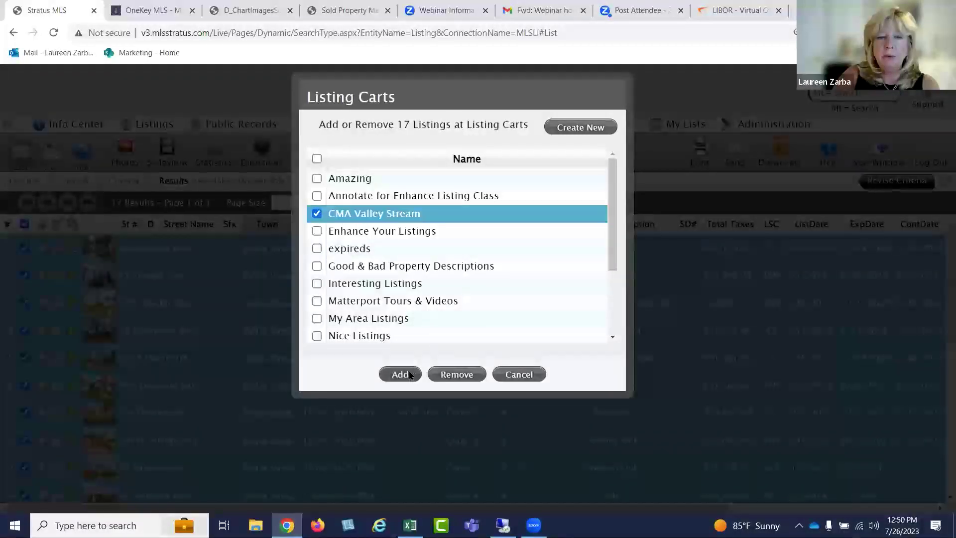
pyautogui.click(400, 374)
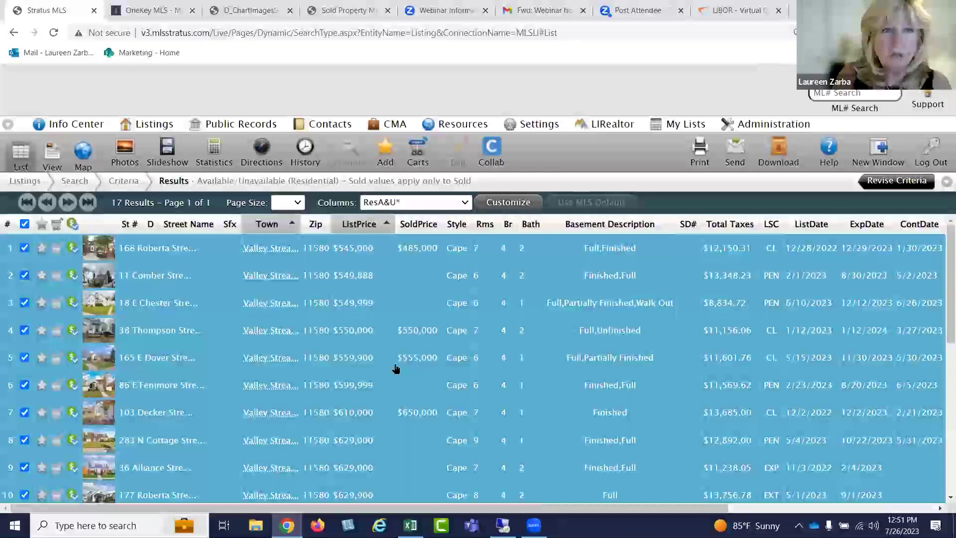
pyautogui.click(84, 153)
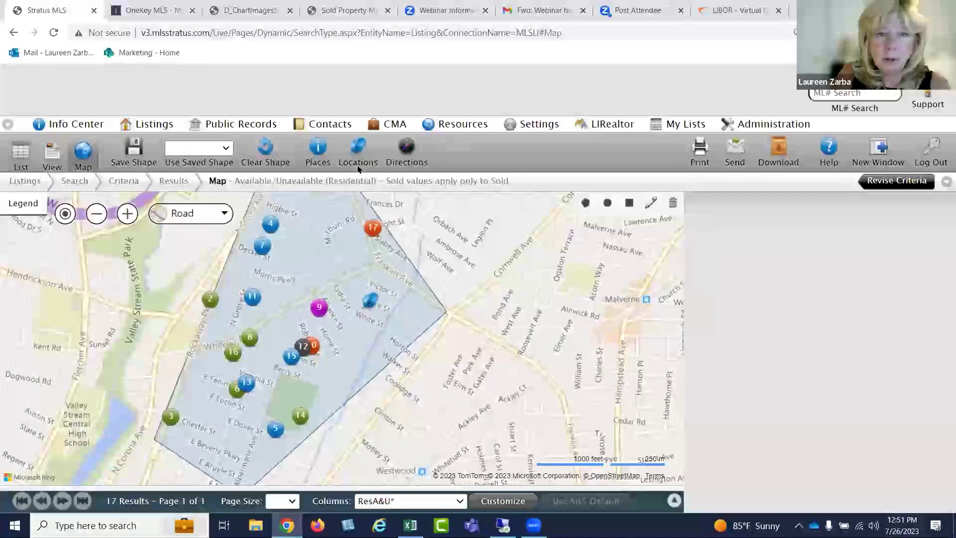
pyautogui.moveTo(369, 238)
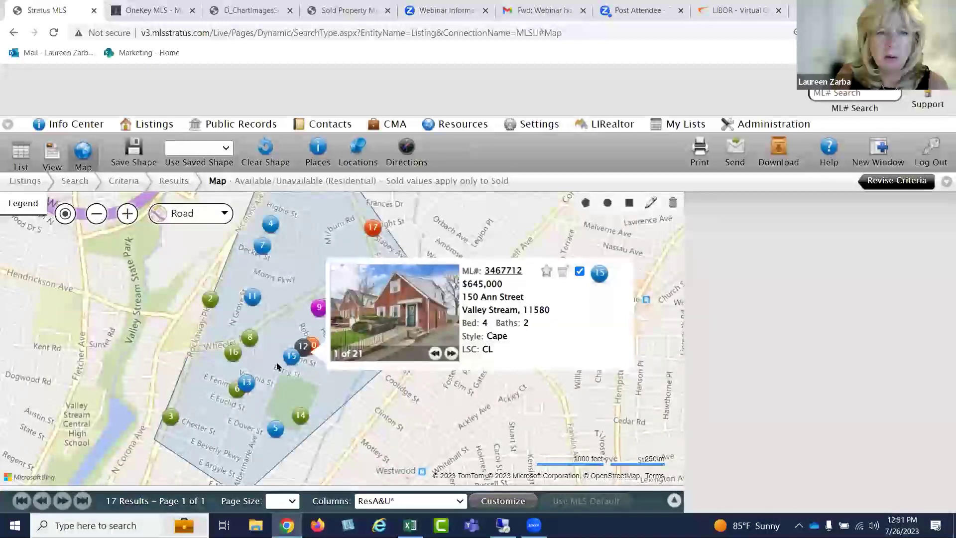
pyautogui.click(21, 155)
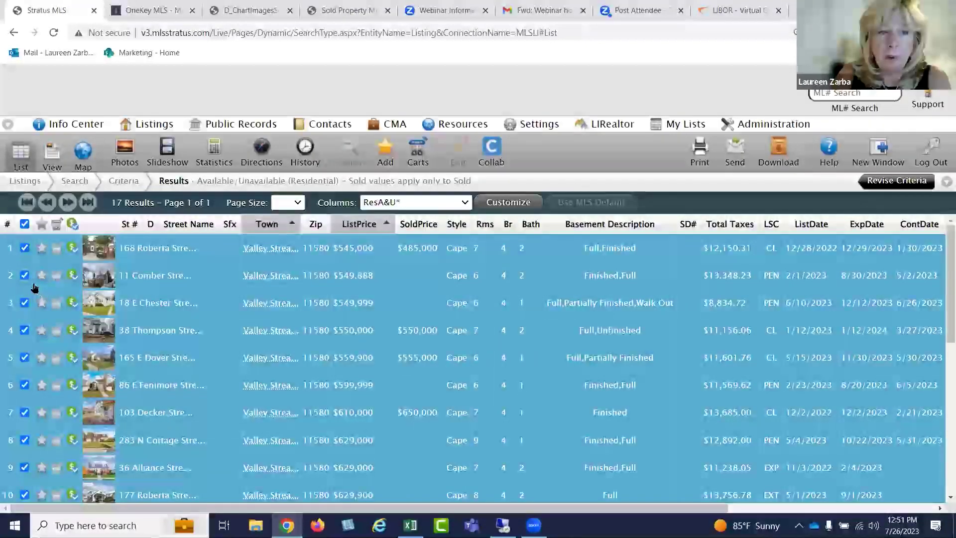
pyautogui.scroll(-8, 64, 297)
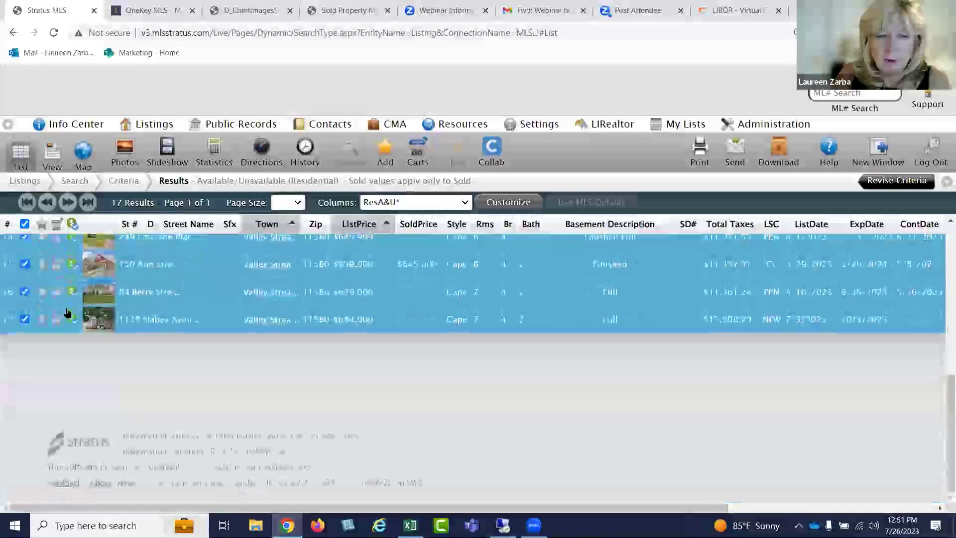
pyautogui.scroll(6, 68, 313)
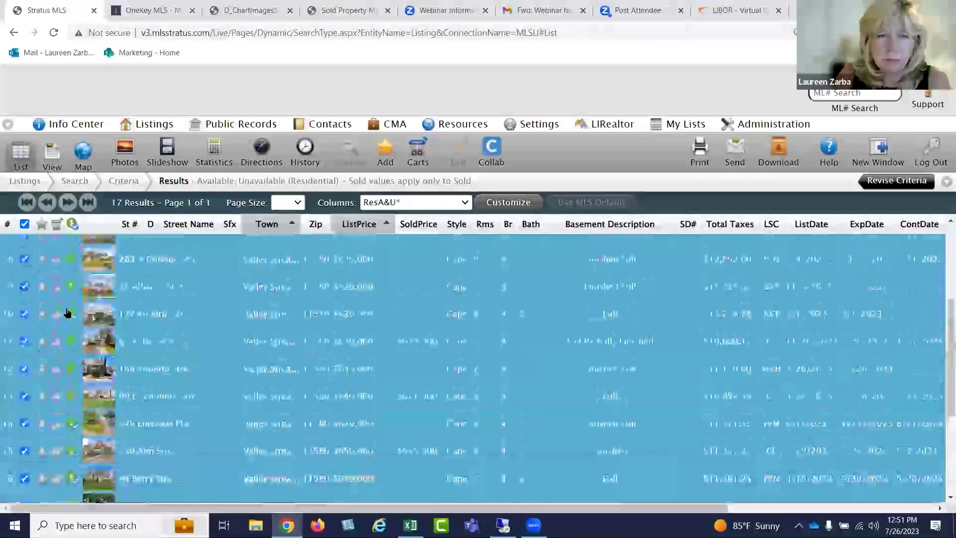
pyautogui.scroll(2, 67, 313)
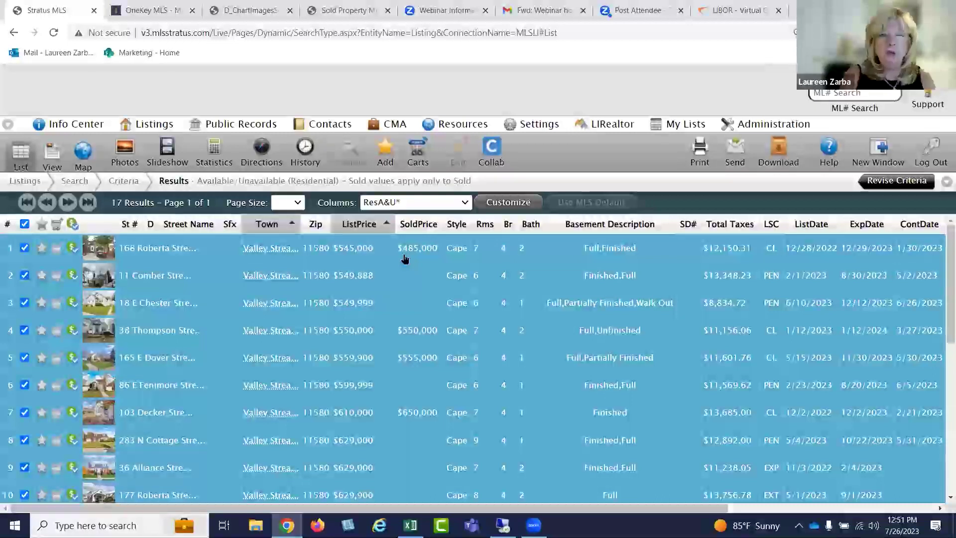
# Cancel a new-cart prompt, then add the 17 selected results to CMA Valley Stream
pyautogui.click(417, 151)
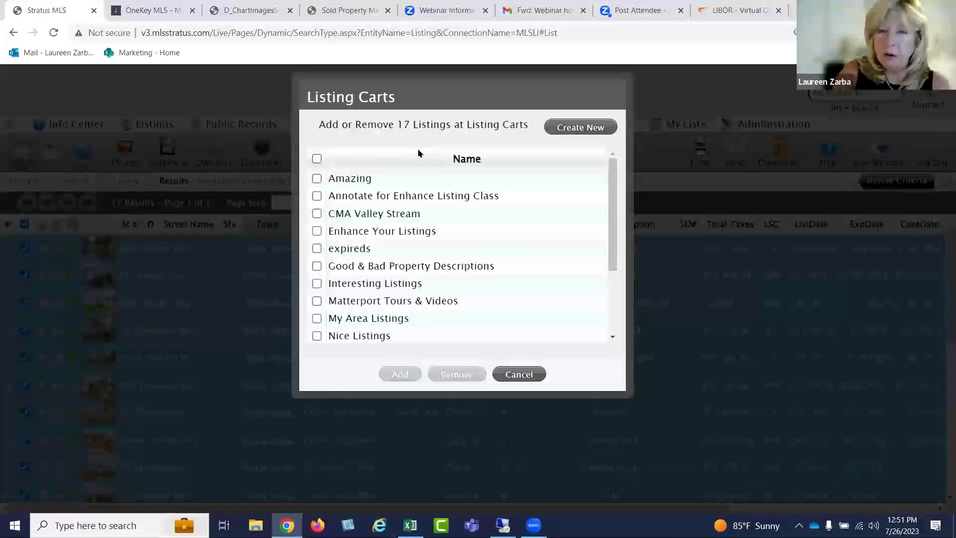
pyautogui.click(589, 129)
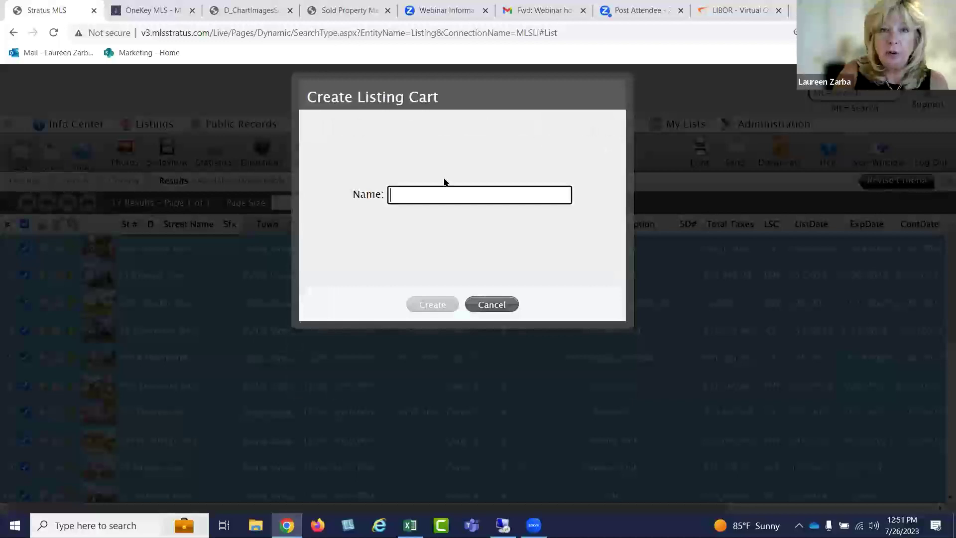
pyautogui.click(491, 305)
pyautogui.click(317, 213)
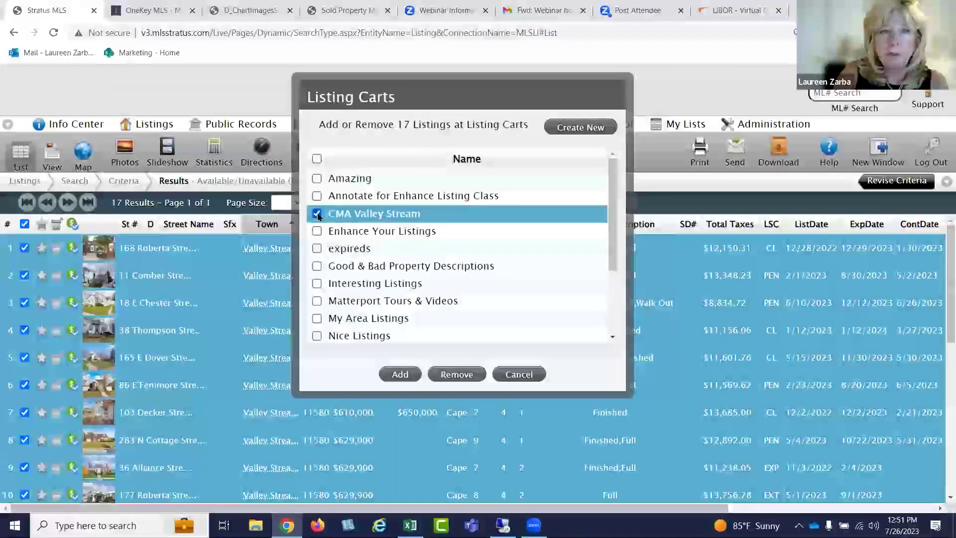
pyautogui.click(400, 374)
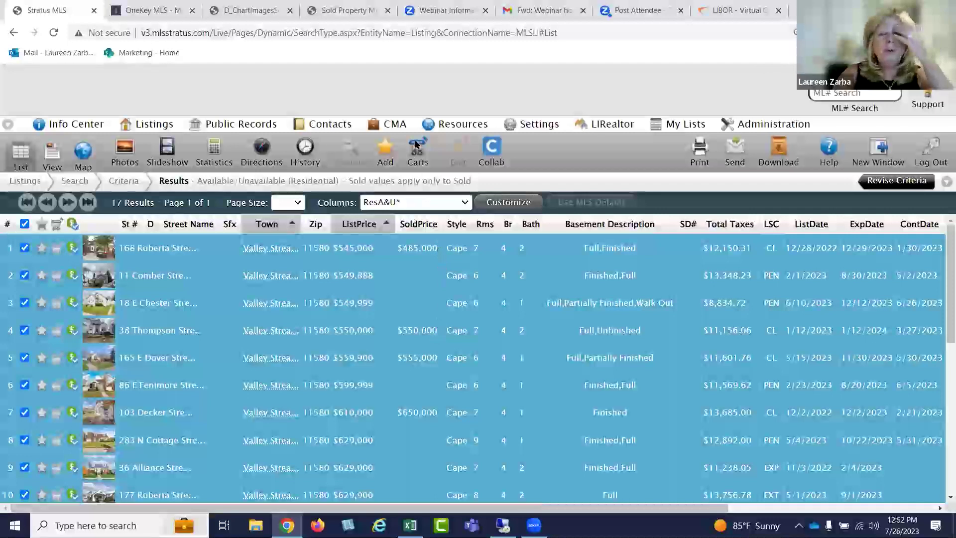
# Go to the CMA section, back out of a new CMA, and tick the Valley Stream CMA
pyautogui.click(396, 124)
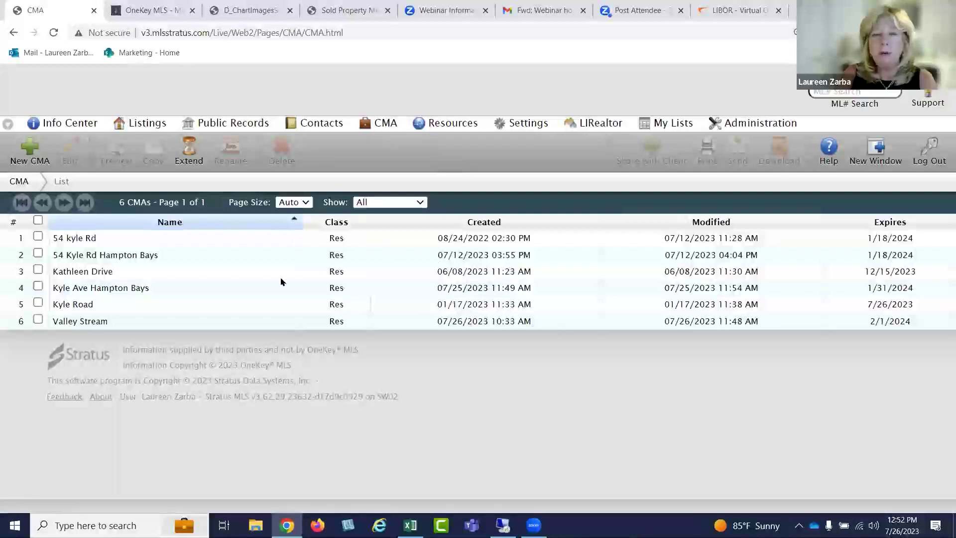
pyautogui.click(28, 145)
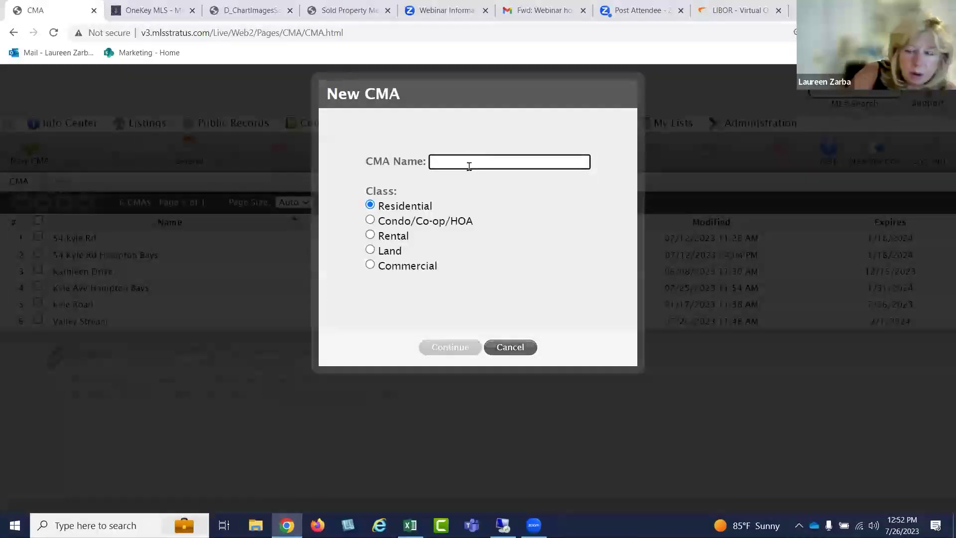
pyautogui.click(511, 349)
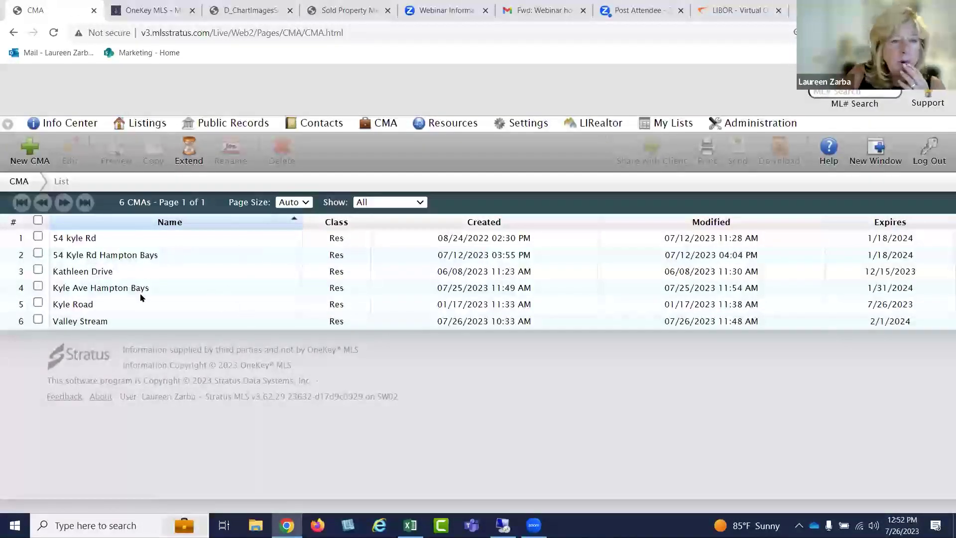
pyautogui.click(121, 321)
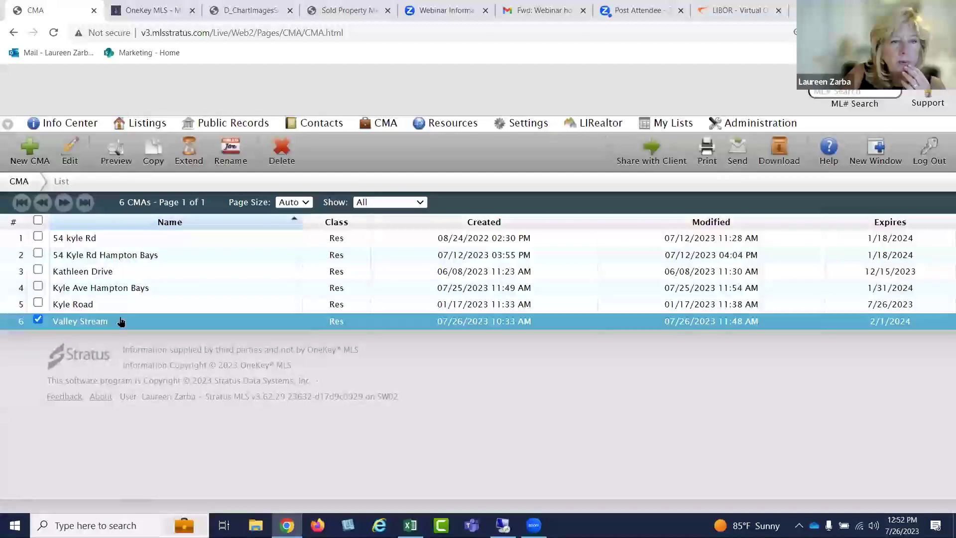
# Open the Valley Stream CMA, scroll through its Contact form, and switch to Subject Property
pyautogui.doubleClick(172, 321)
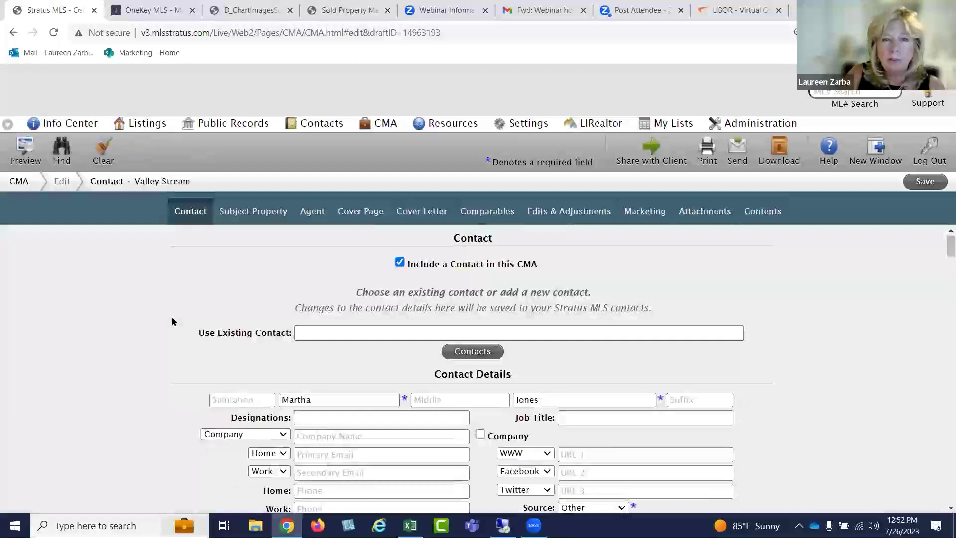
pyautogui.scroll(-2, 790, 282)
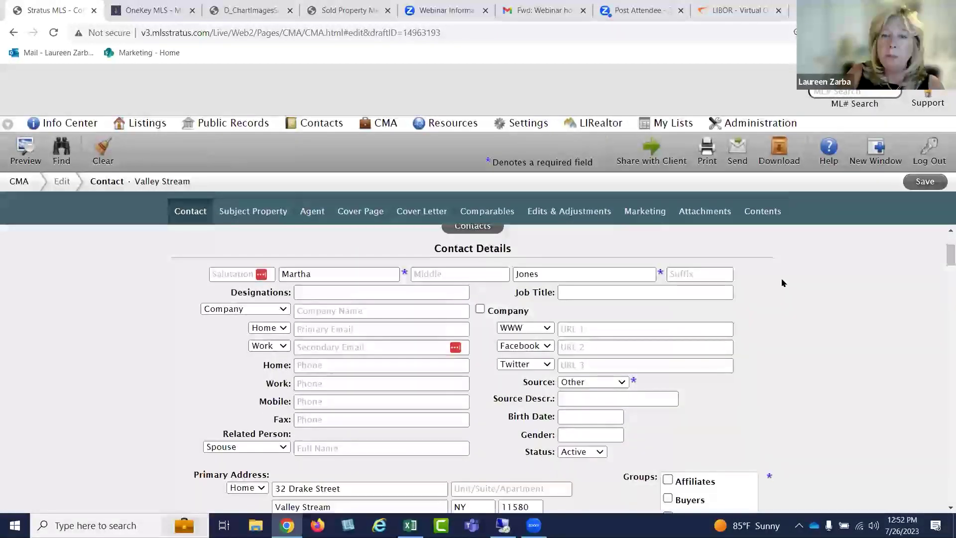
pyautogui.scroll(-1, 783, 278)
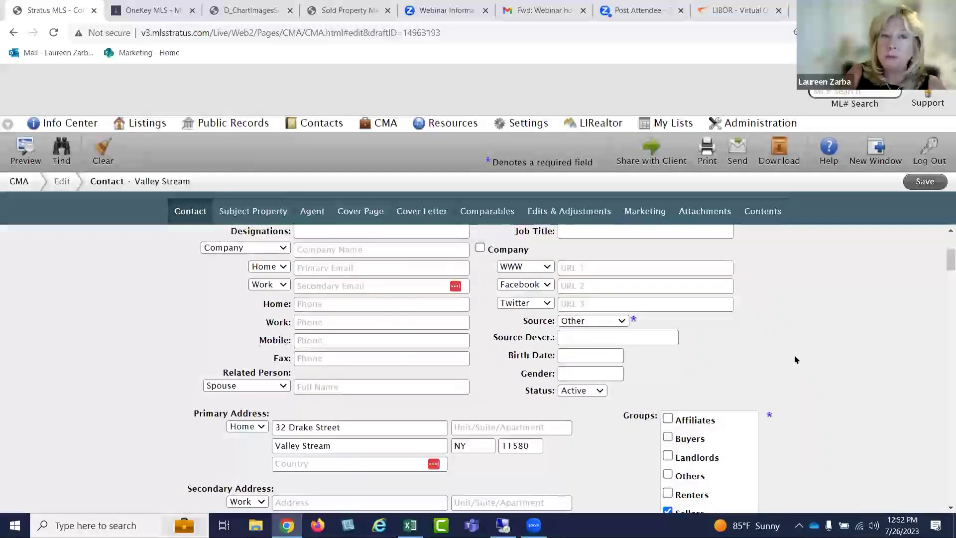
pyautogui.scroll(-1, 795, 359)
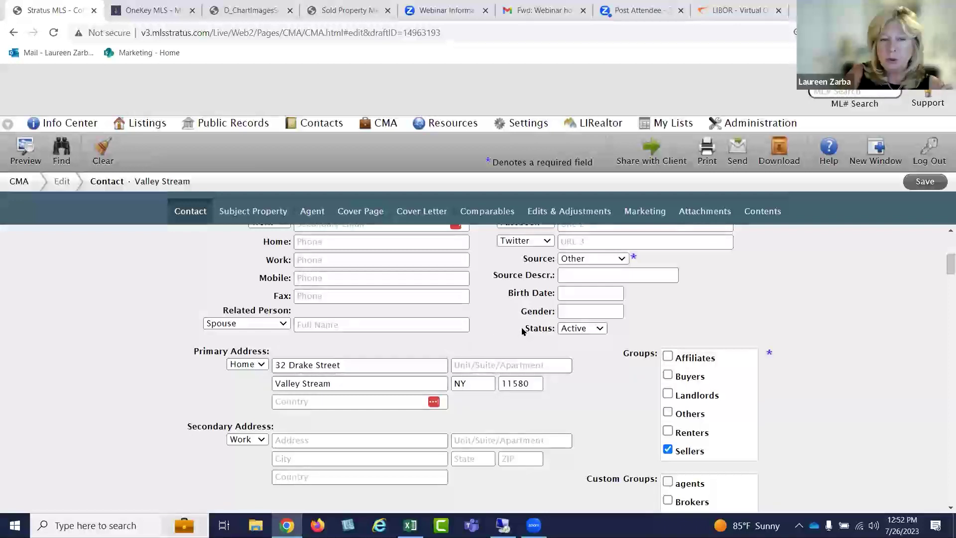
pyautogui.scroll(5, 523, 328)
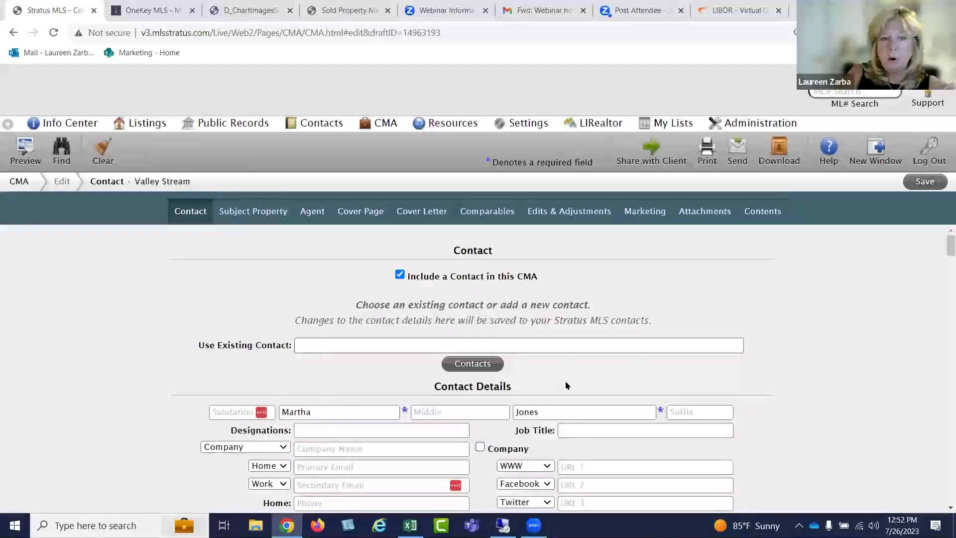
pyautogui.scroll(-2, 620, 343)
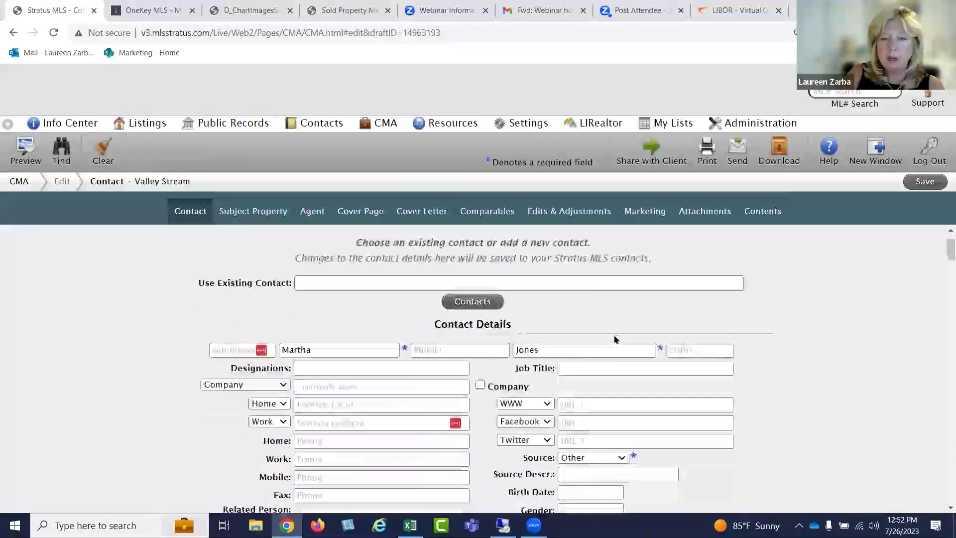
pyautogui.scroll(-2, 603, 331)
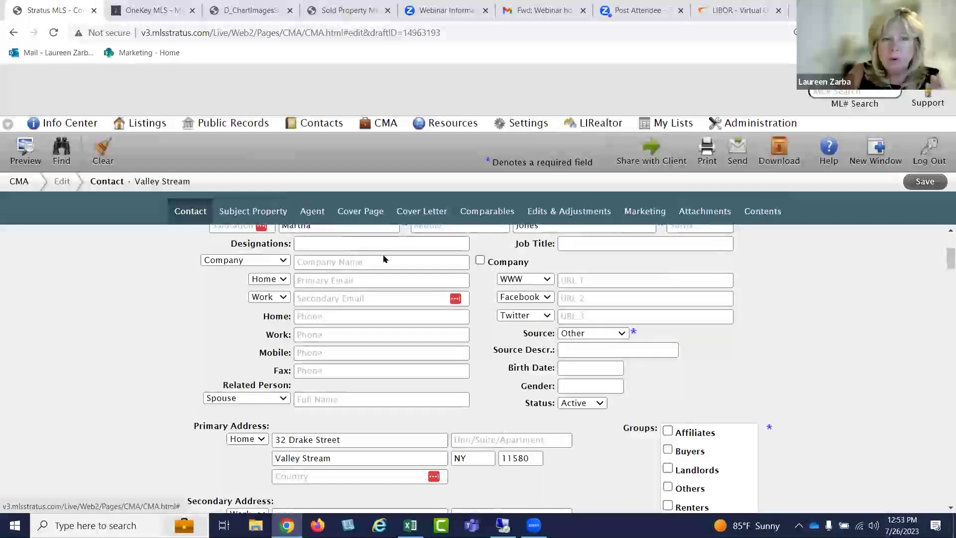
pyautogui.scroll(-4, 385, 255)
pyautogui.scroll(-15, 386, 255)
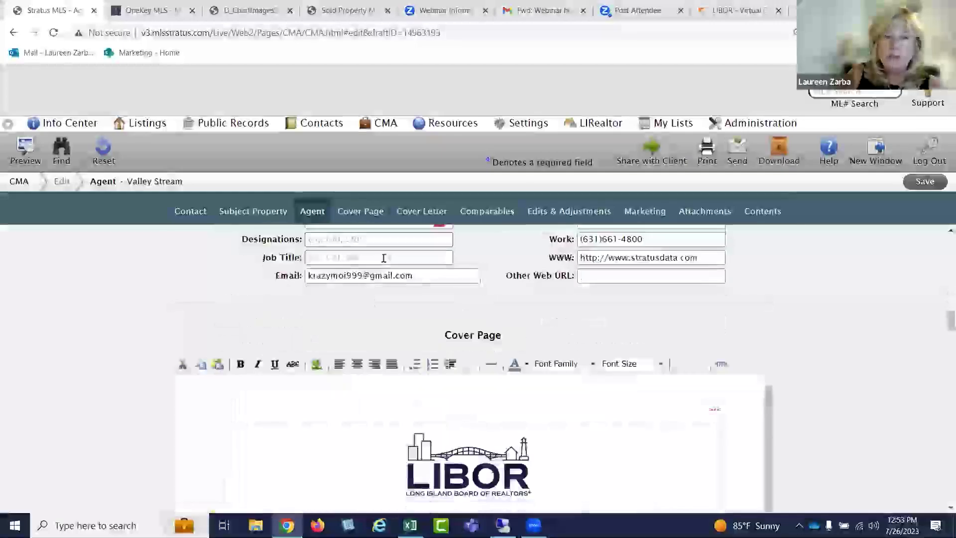
pyautogui.scroll(18, 383, 258)
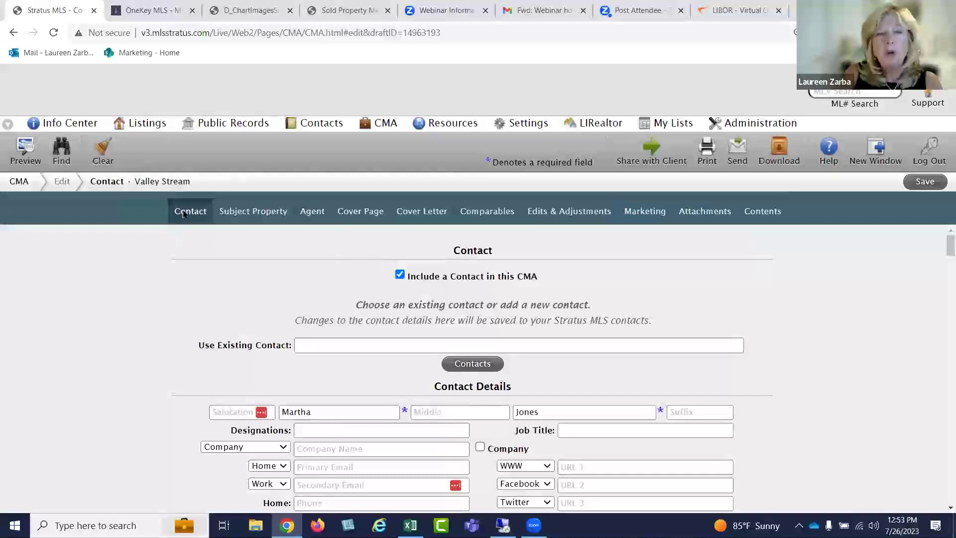
pyautogui.click(247, 212)
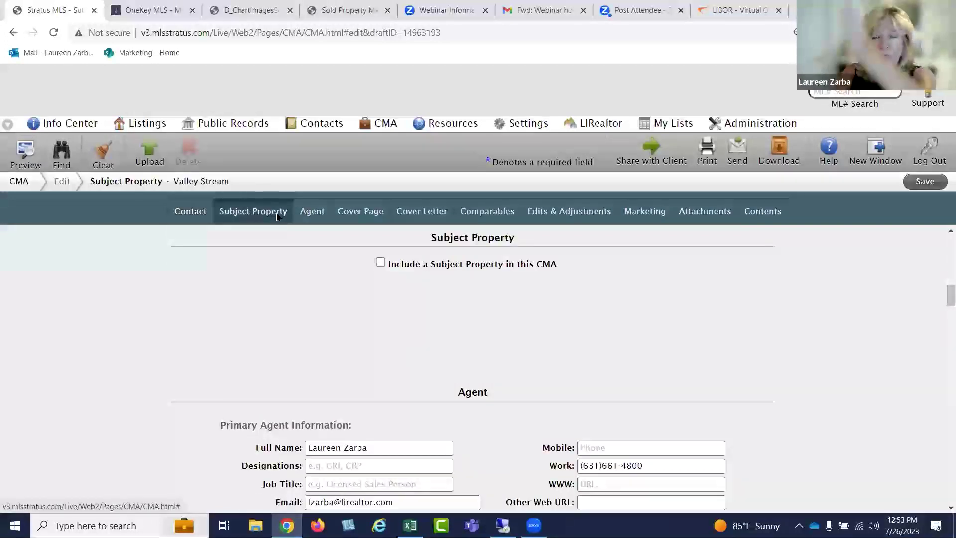
pyautogui.click(382, 262)
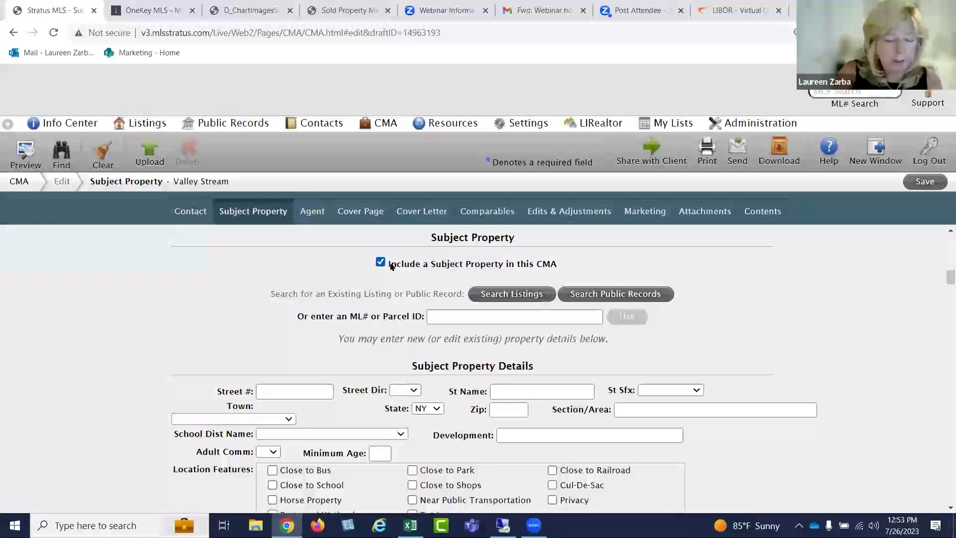
pyautogui.click(454, 317)
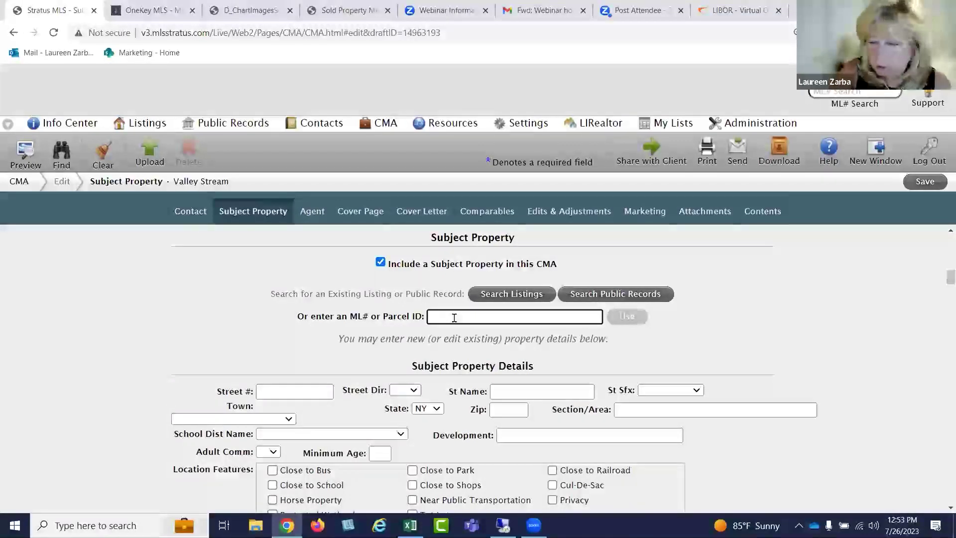
pyautogui.write('267310')
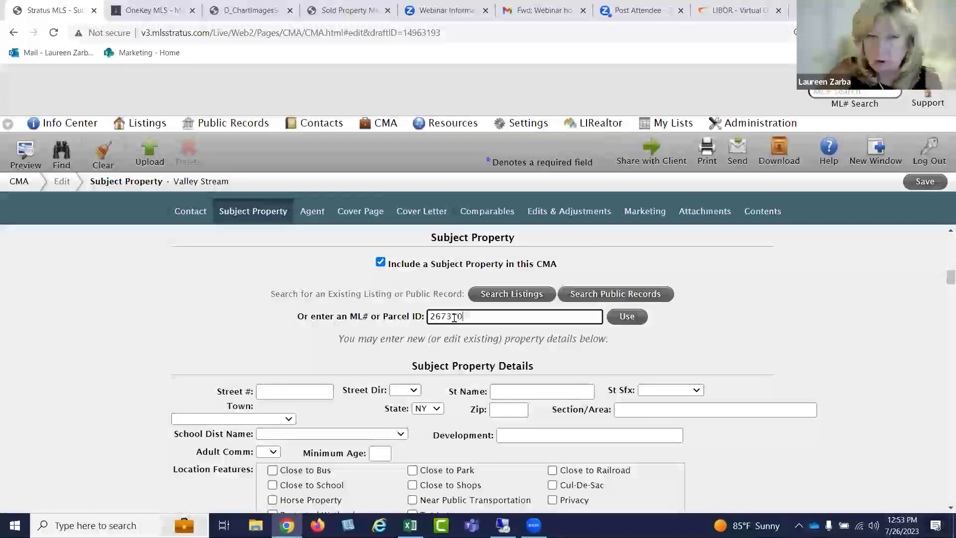
pyautogui.click(617, 320)
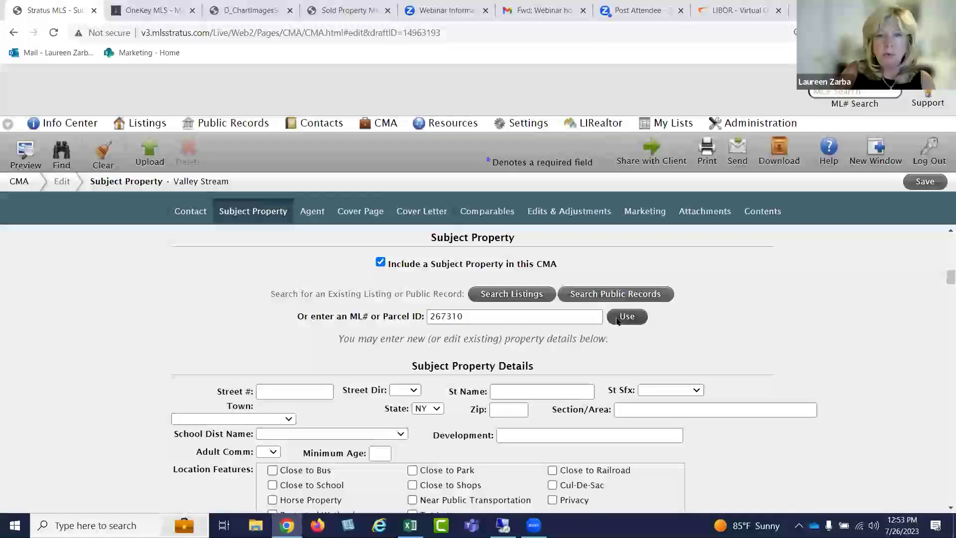
pyautogui.click(478, 231)
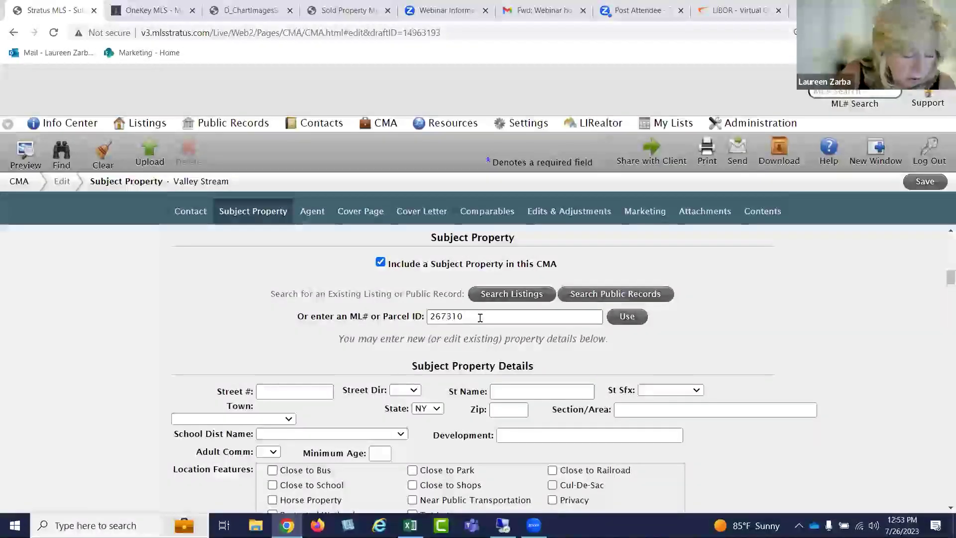
pyautogui.click(447, 317)
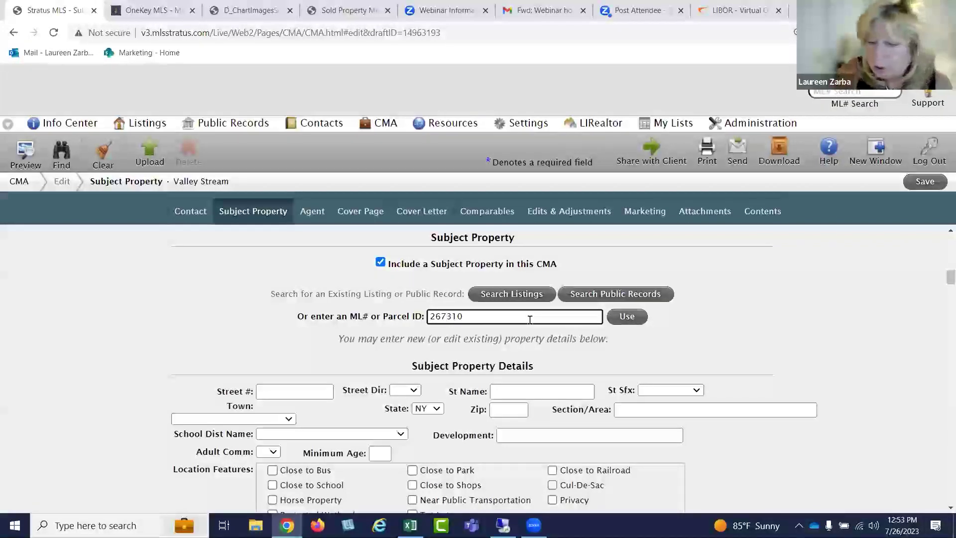
pyautogui.write('6')
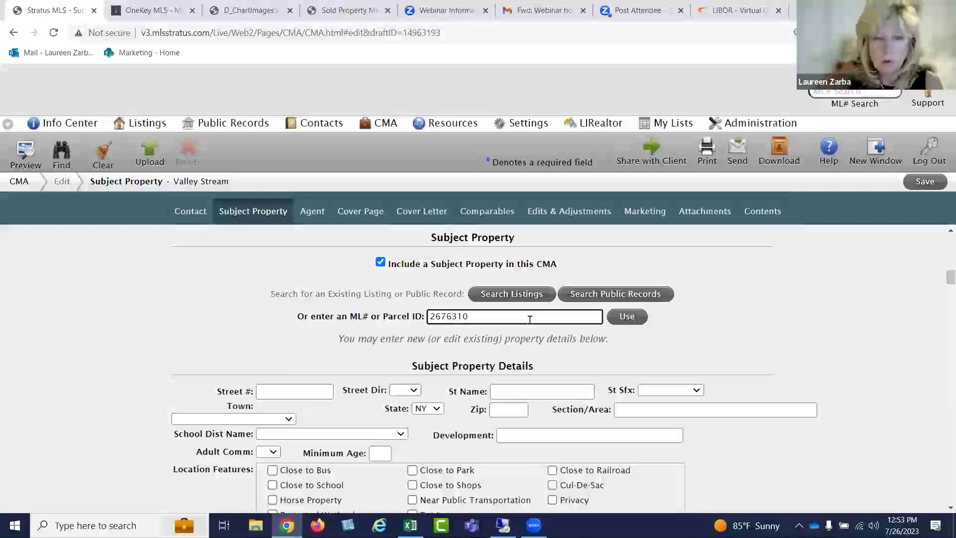
pyautogui.click(627, 317)
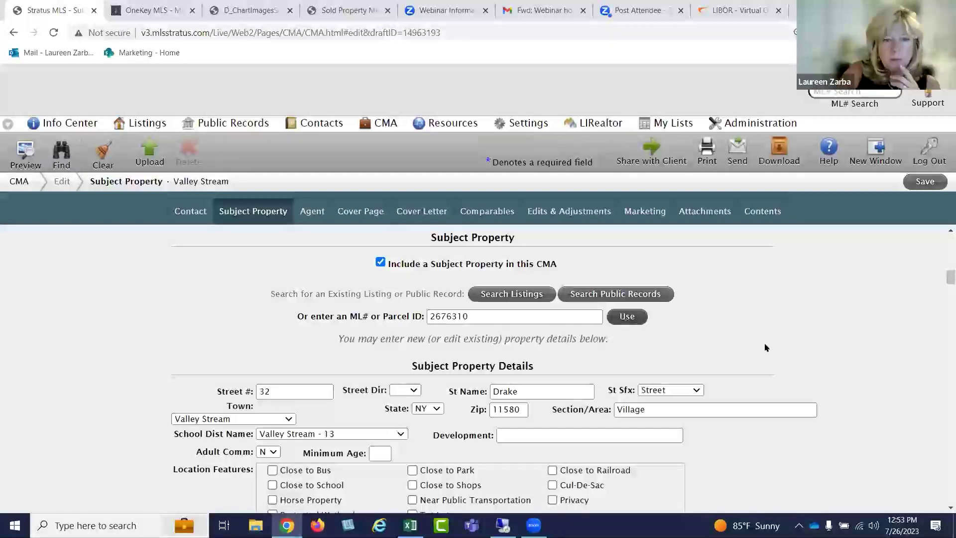
# Clear the 389900 max price and the 7945, 1868 and 6077 tax amounts
pyautogui.scroll(-5, 766, 347)
pyautogui.scroll(-5, 766, 351)
pyautogui.scroll(-7, 765, 350)
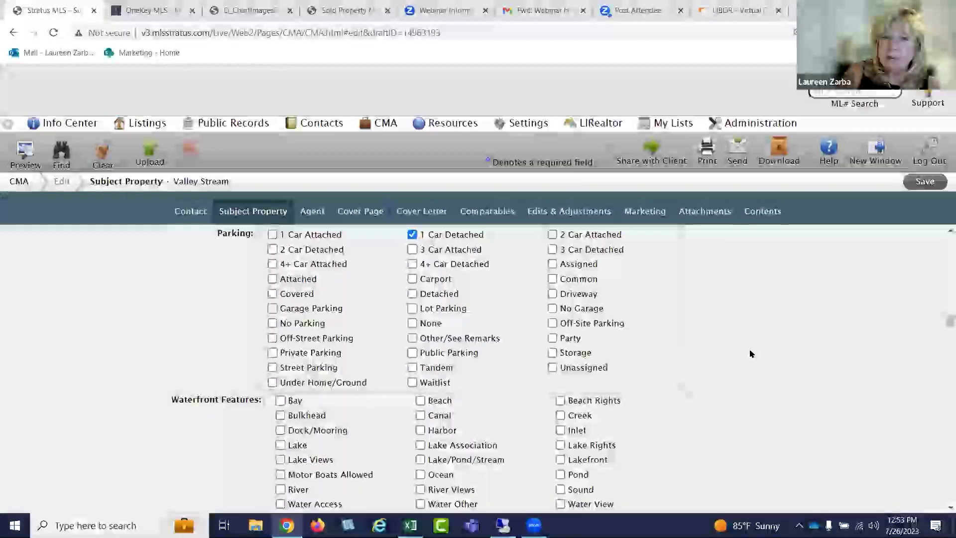
pyautogui.scroll(-5, 751, 353)
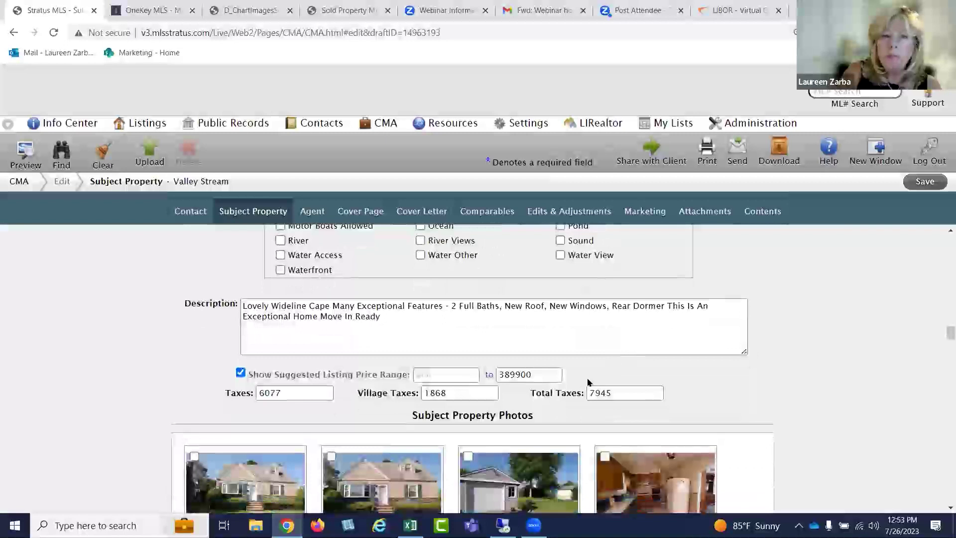
pyautogui.moveTo(547, 375); pyautogui.dragTo(497, 374)
pyautogui.press('BackSpace')
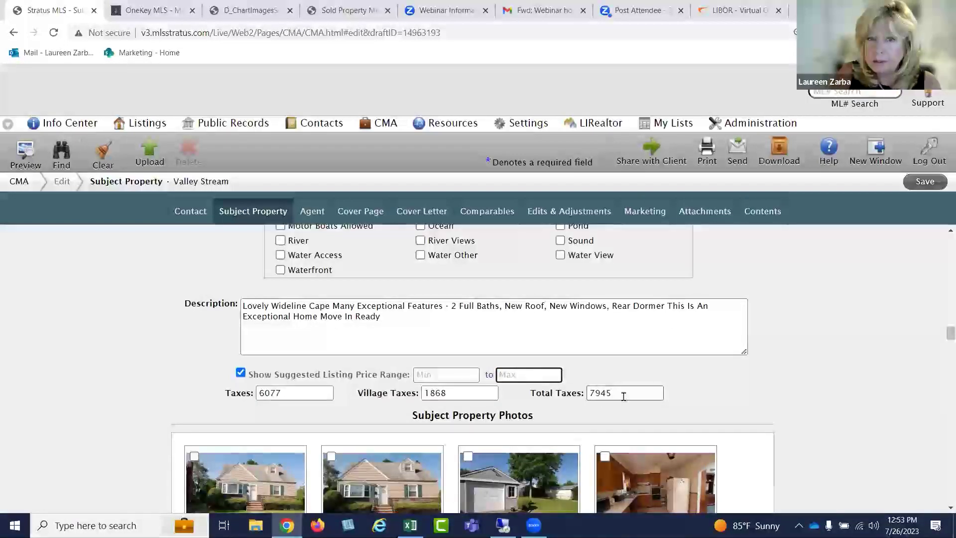
pyautogui.moveTo(623, 396); pyautogui.dragTo(586, 401)
pyautogui.press('BackSpace')
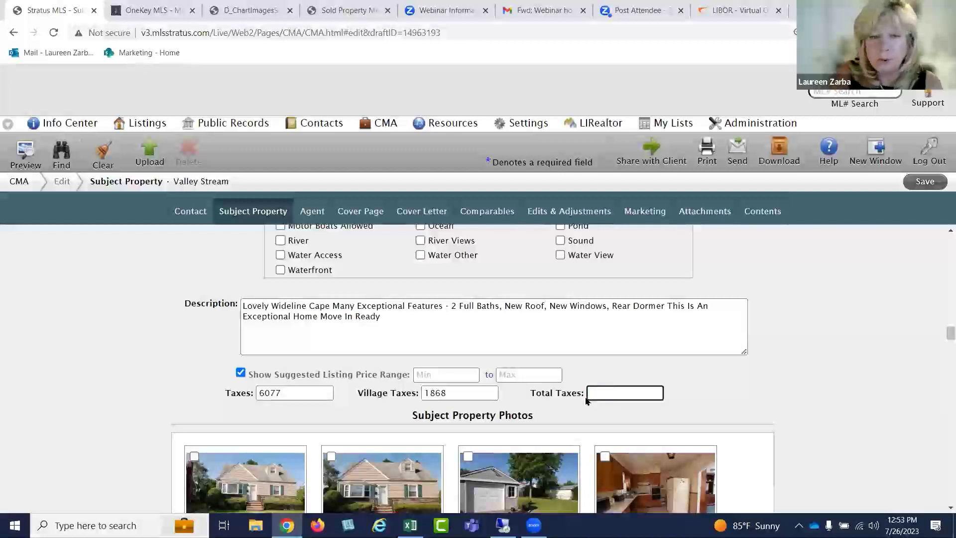
pyautogui.moveTo(449, 396); pyautogui.dragTo(423, 399)
pyautogui.press('BackSpace')
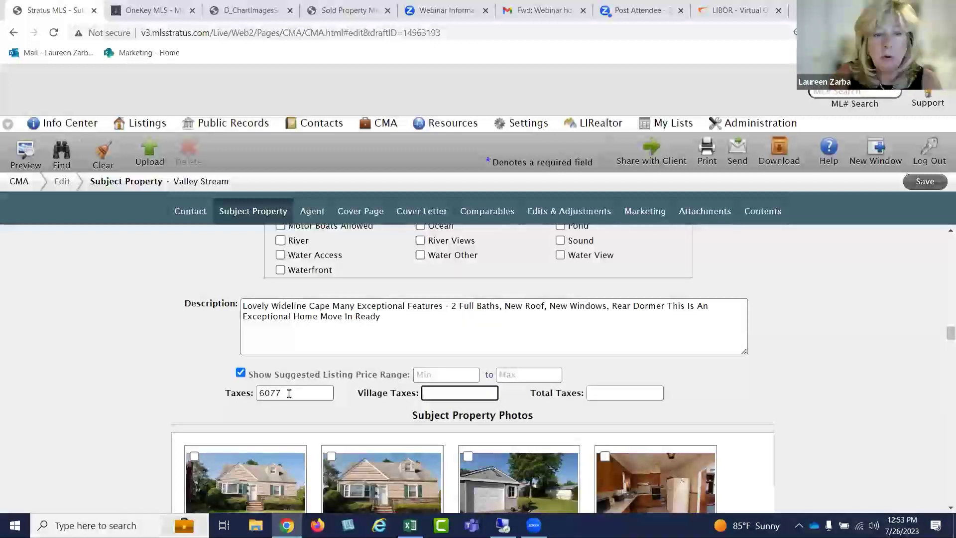
pyautogui.moveTo(320, 394); pyautogui.dragTo(218, 397)
pyautogui.press('BackSpace')
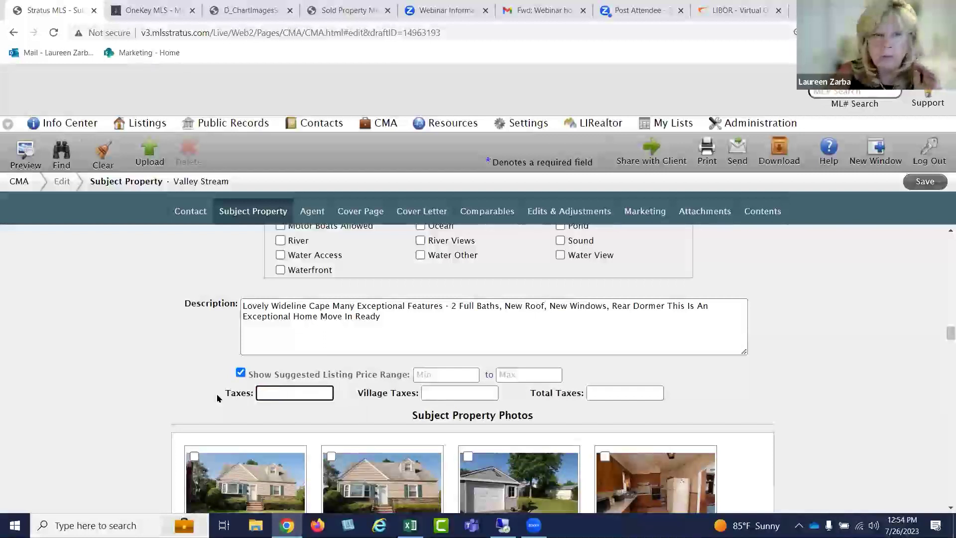
# Save the CMA and dismiss the saved confirmation
pyautogui.scroll(10, 345, 332)
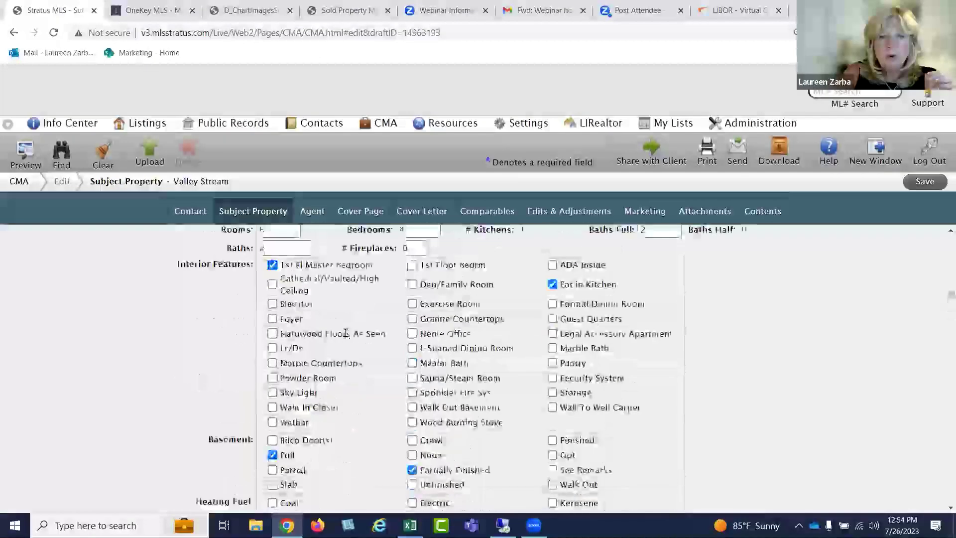
pyautogui.scroll(6, 346, 333)
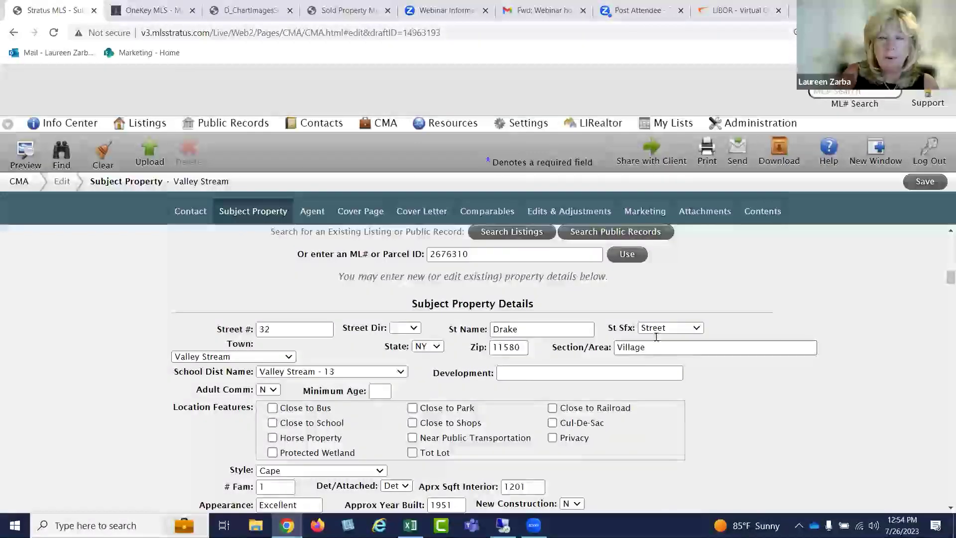
pyautogui.click(924, 182)
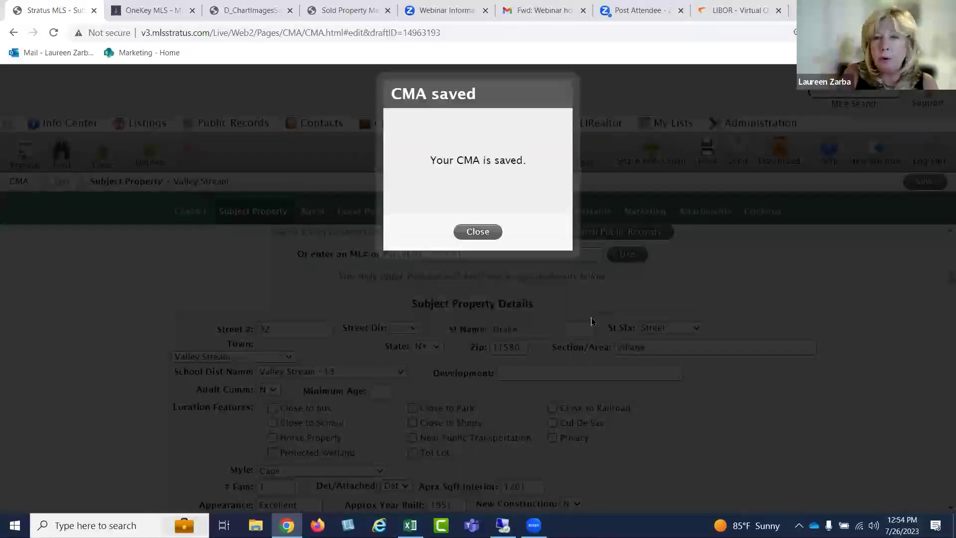
pyautogui.click(468, 232)
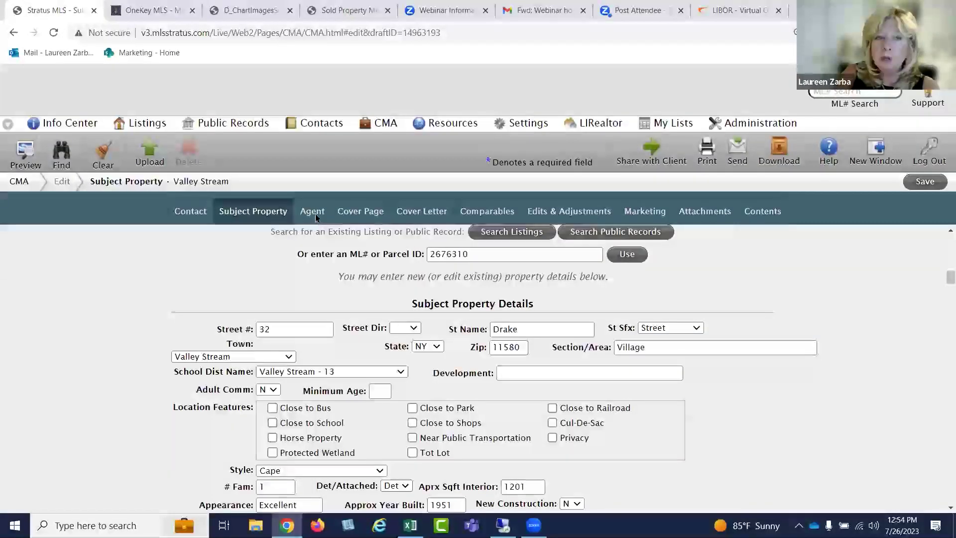
# Look over the Agent details, Cover Page and July 26, 2023 cover letter, then show Comparables
pyautogui.click(313, 212)
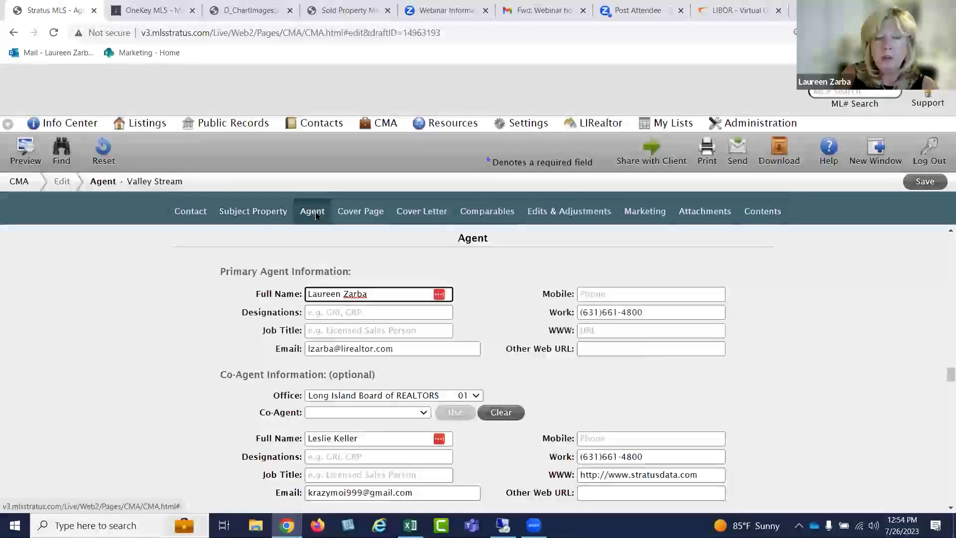
pyautogui.click(353, 215)
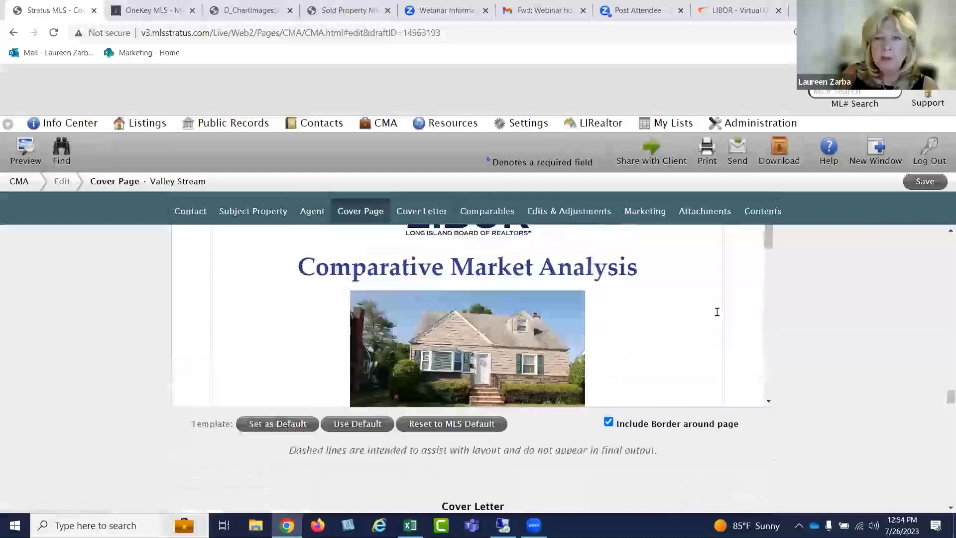
pyautogui.moveTo(767, 321); pyautogui.dragTo(766, 466)
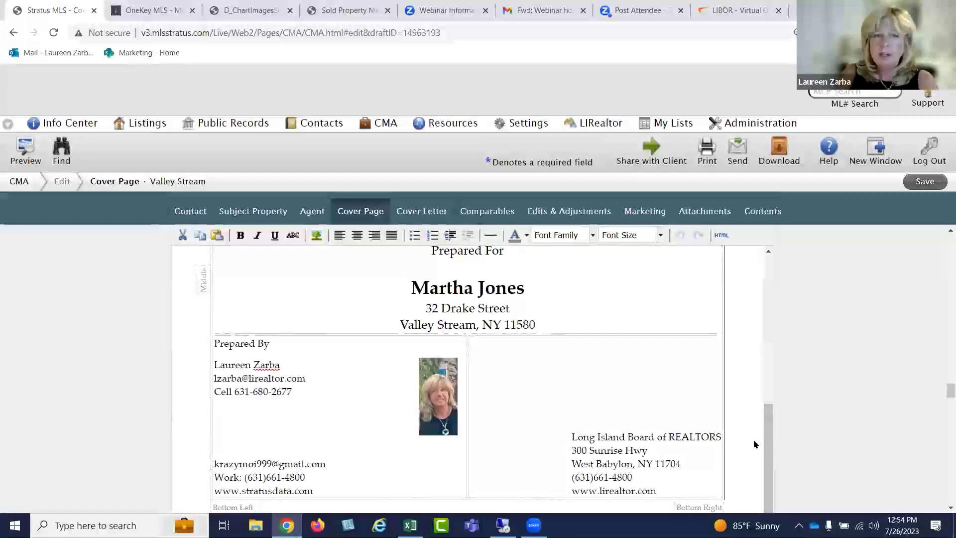
pyautogui.moveTo(771, 437); pyautogui.dragTo(772, 246)
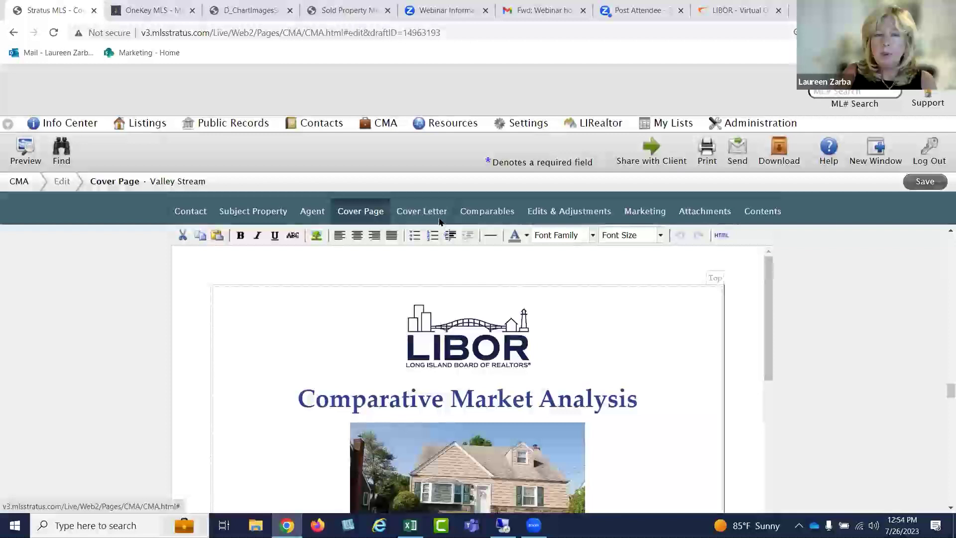
pyautogui.click(431, 214)
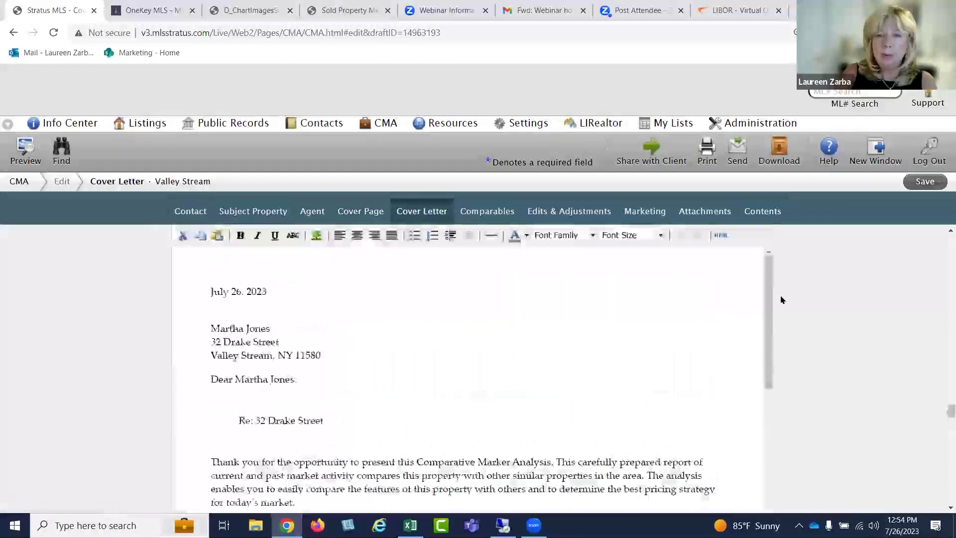
pyautogui.moveTo(766, 319)
pyautogui.mouseDown()
pyautogui.moveTo(767, 415)
pyautogui.moveTo(775, 314)
pyautogui.mouseUp()
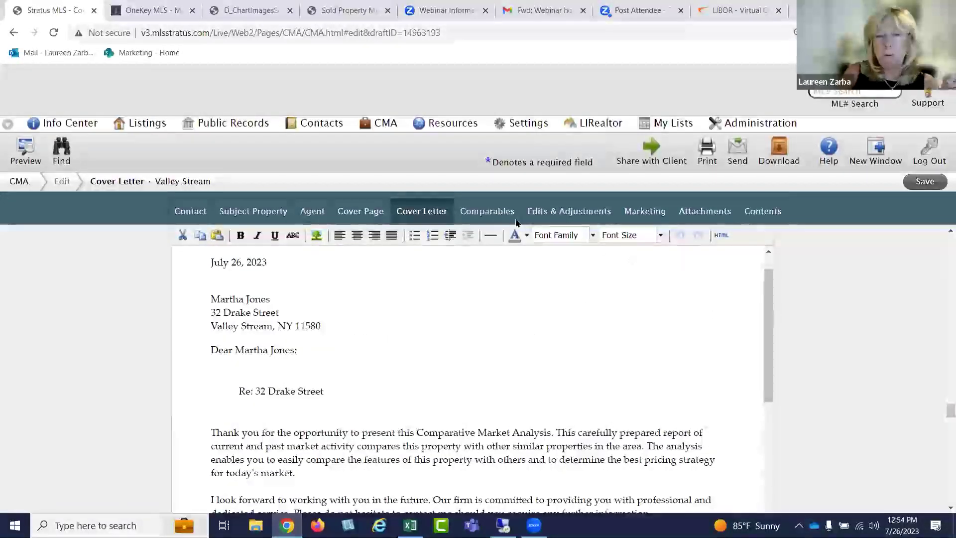
pyautogui.click(485, 214)
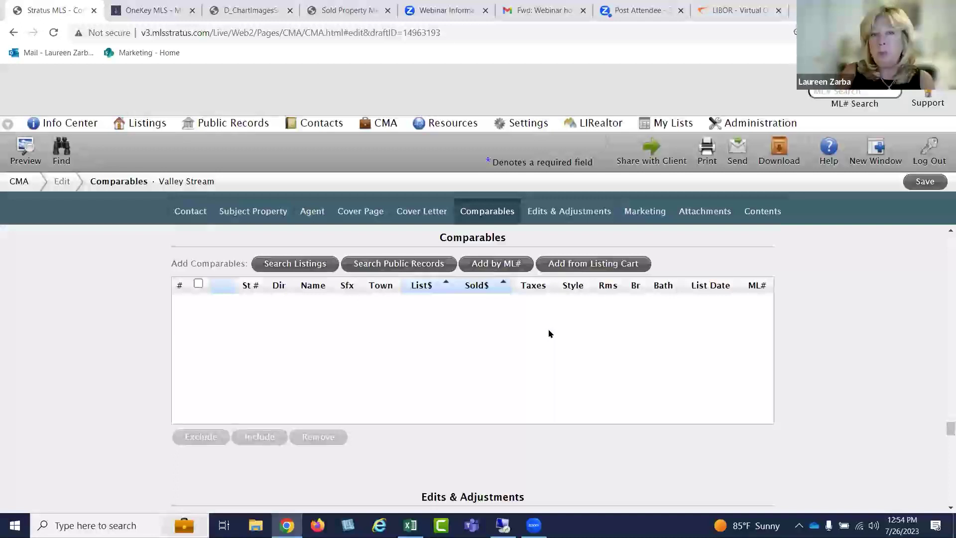
# Add the CMA Valley Stream cart listings as comparables
pyautogui.click(584, 267)
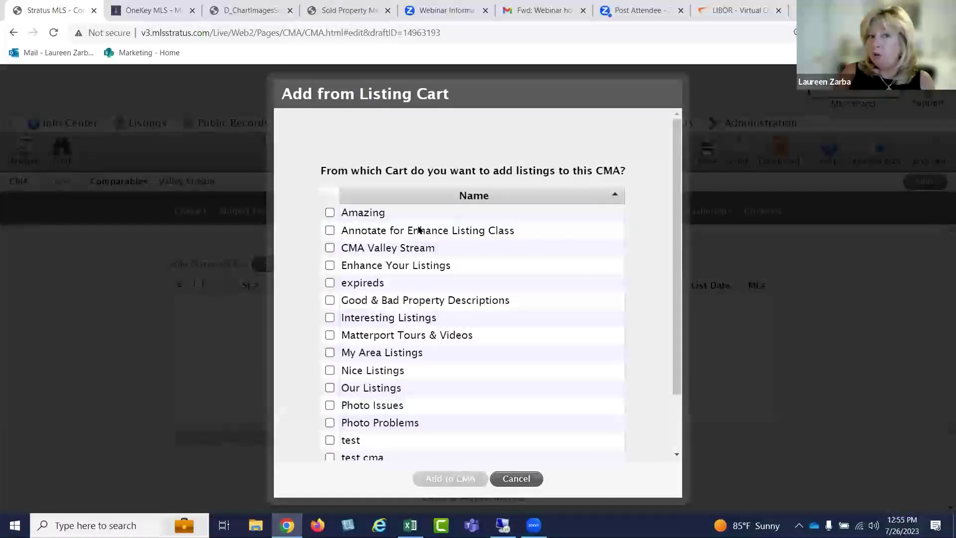
pyautogui.click(329, 248)
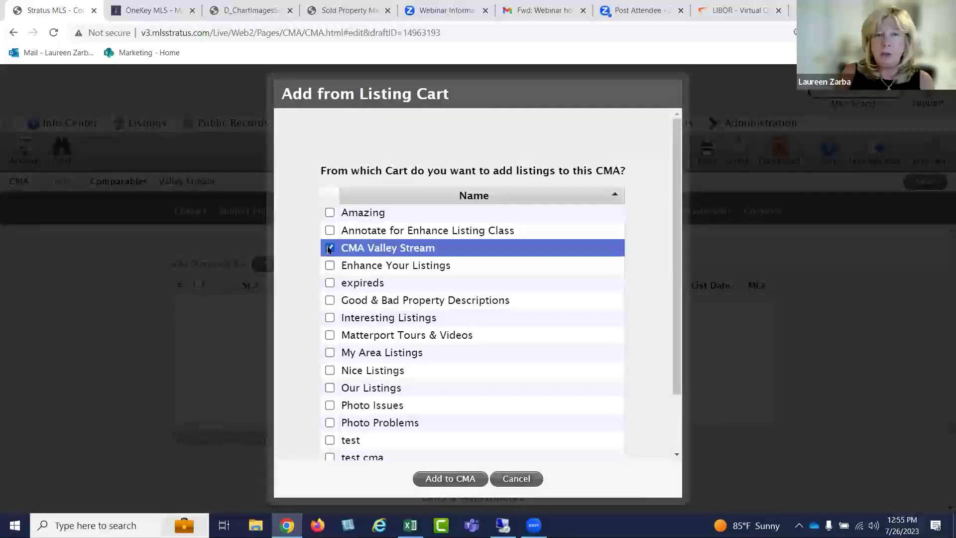
pyautogui.click(450, 478)
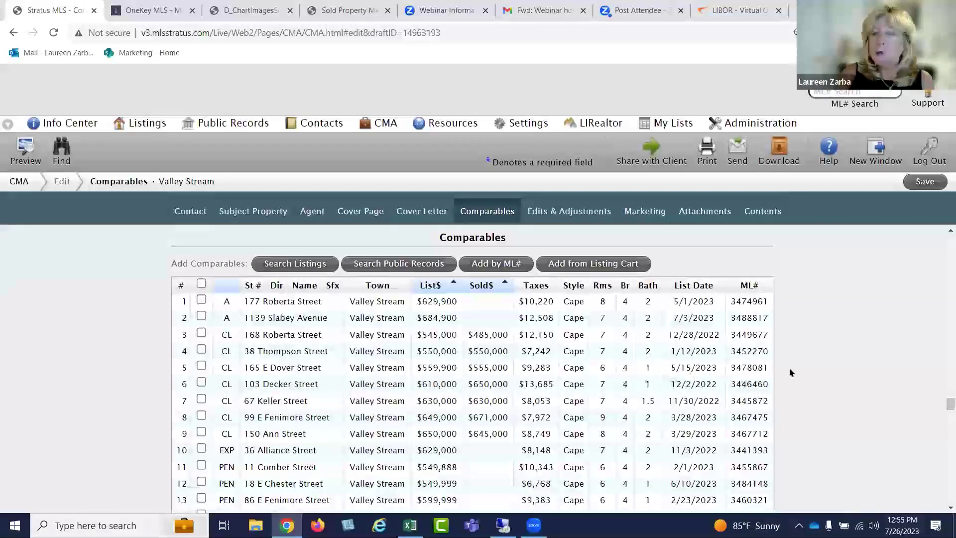
pyautogui.scroll(-3, 790, 373)
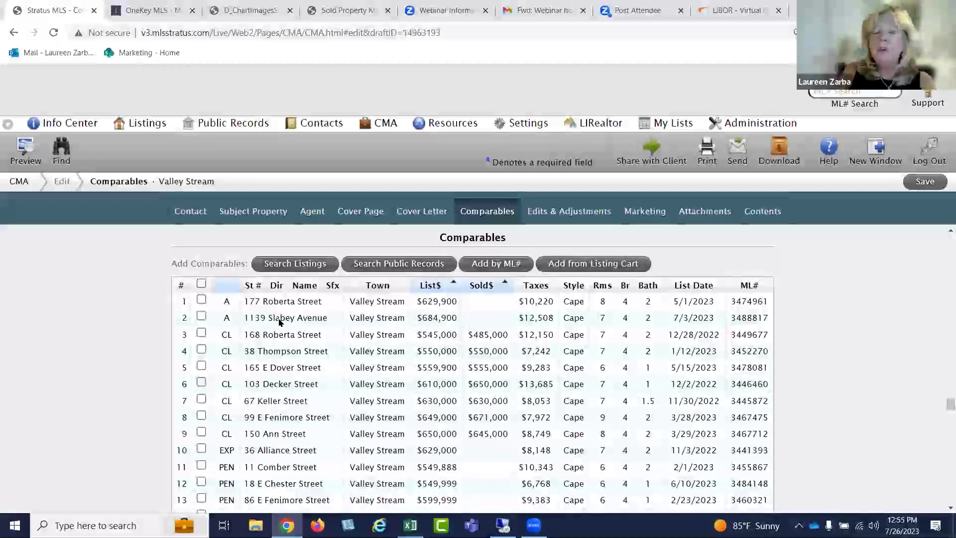
pyautogui.scroll(-1, 269, 368)
pyautogui.scroll(1, 278, 368)
pyautogui.scroll(-1, 256, 365)
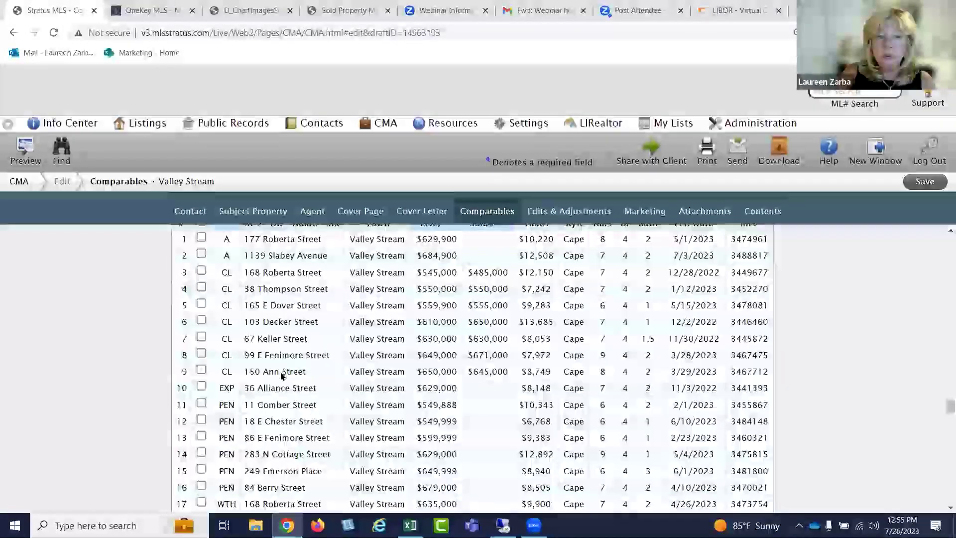
pyautogui.scroll(-1, 282, 376)
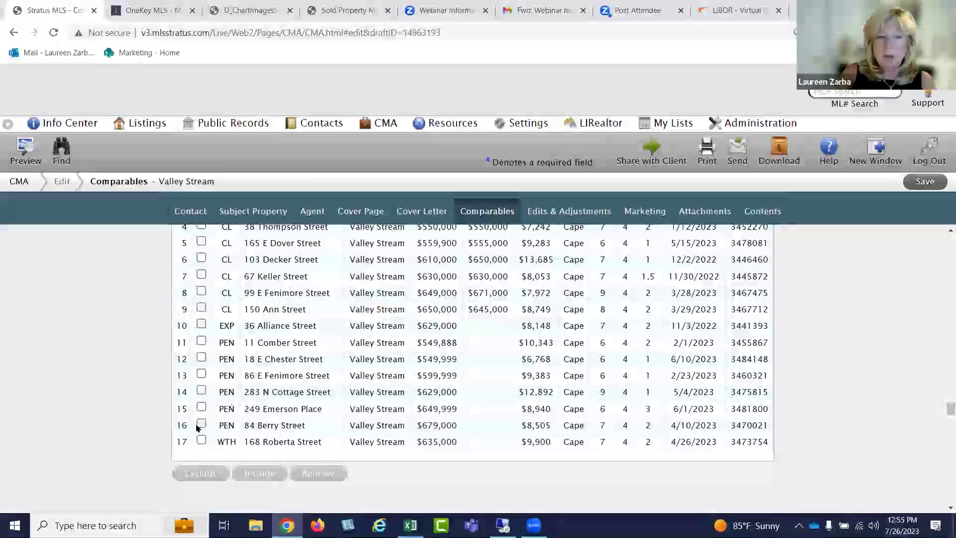
pyautogui.click(201, 439)
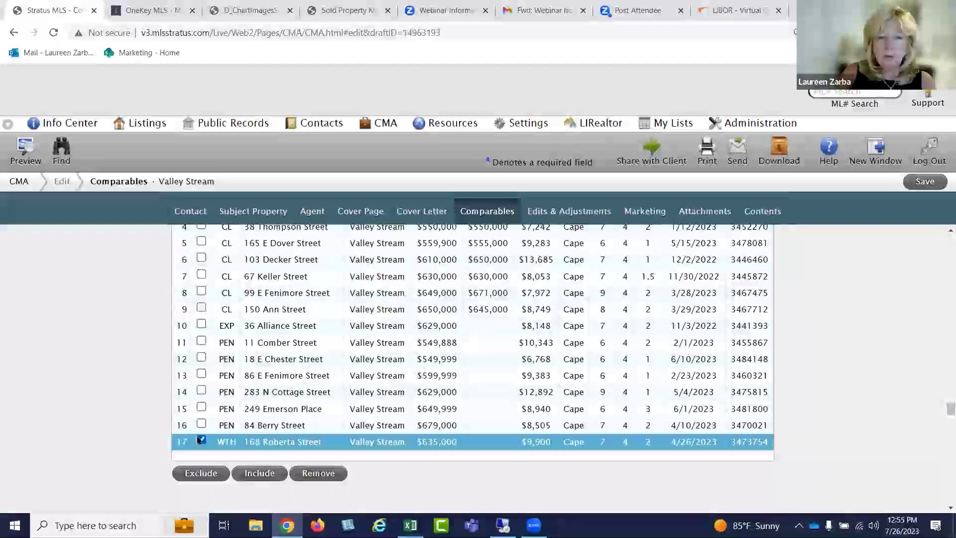
pyautogui.click(306, 474)
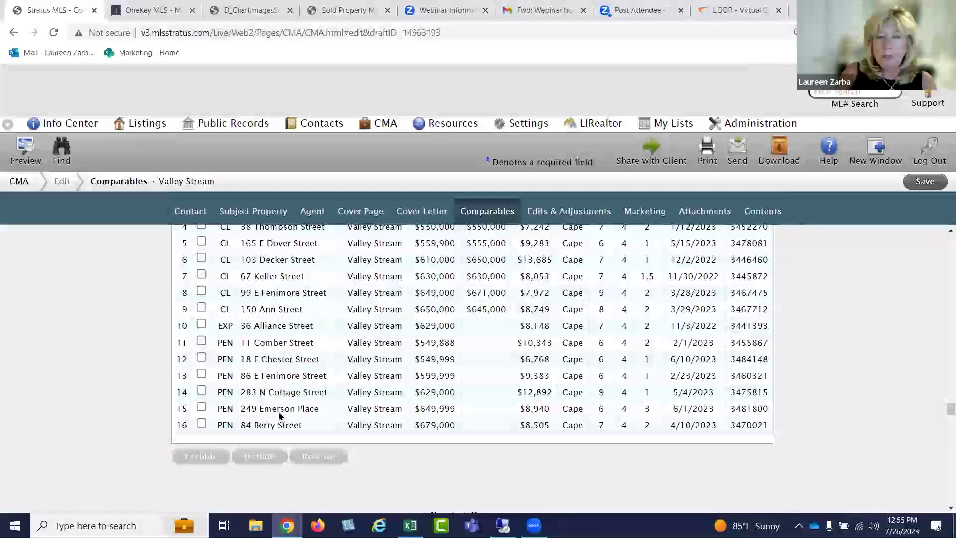
pyautogui.click(201, 324)
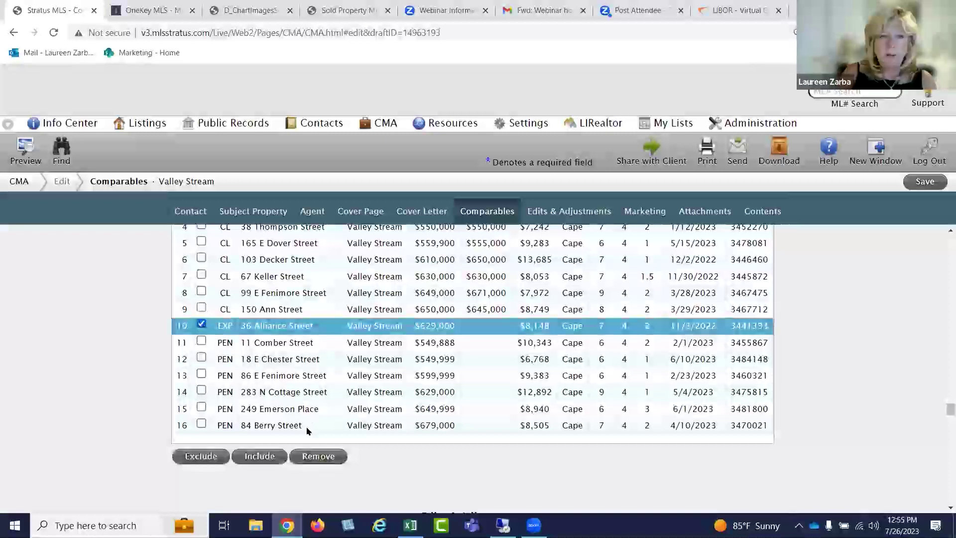
pyautogui.click(314, 457)
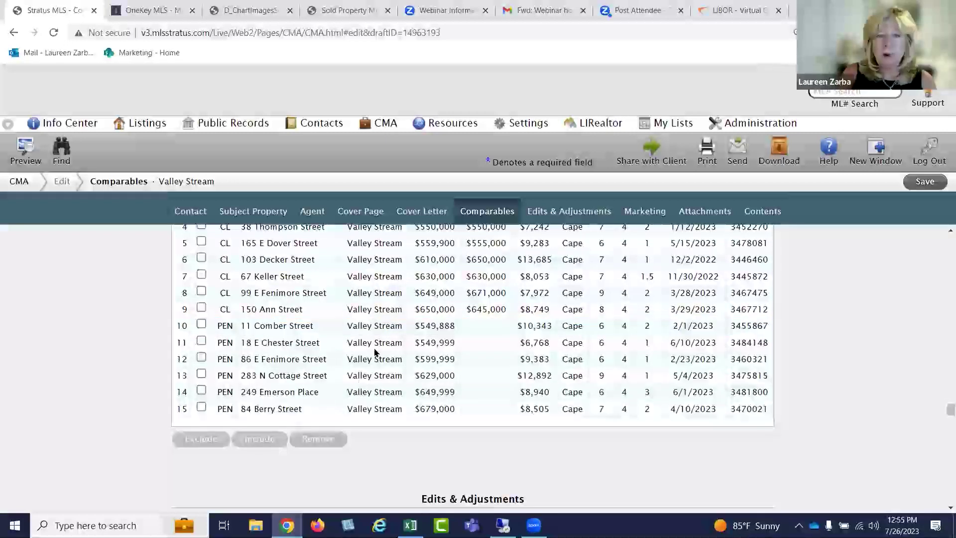
pyautogui.scroll(3, 374, 351)
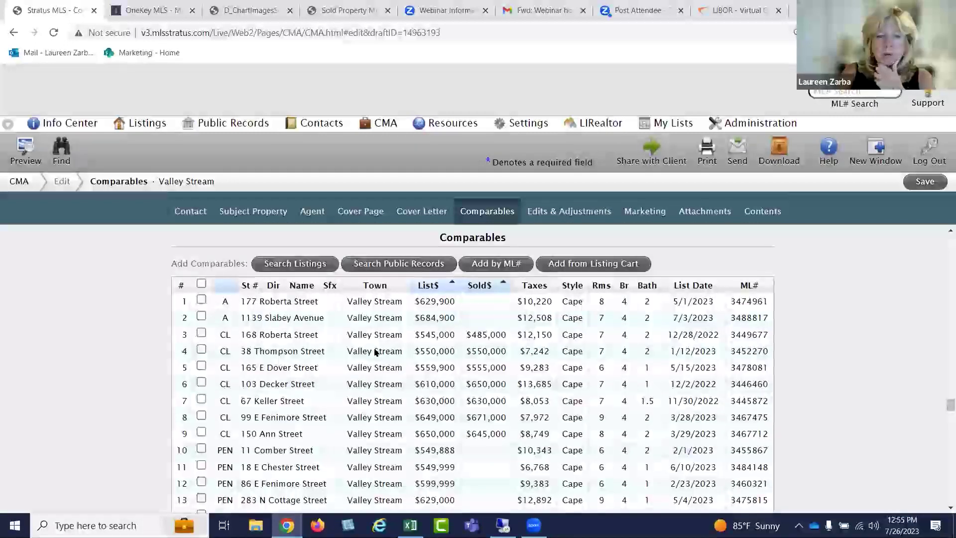
pyautogui.scroll(-3, 375, 351)
pyautogui.scroll(1, 381, 339)
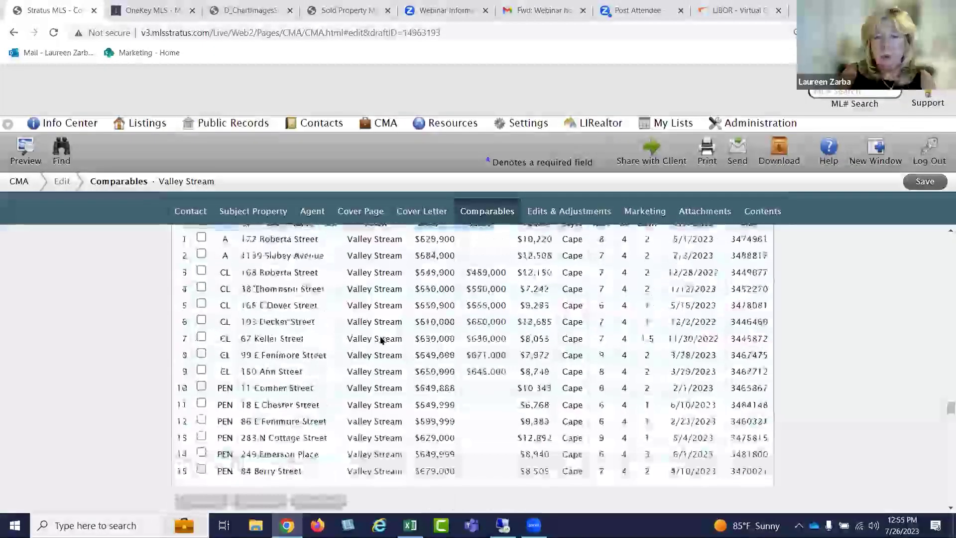
pyautogui.scroll(3, 380, 338)
pyautogui.scroll(-1, 379, 356)
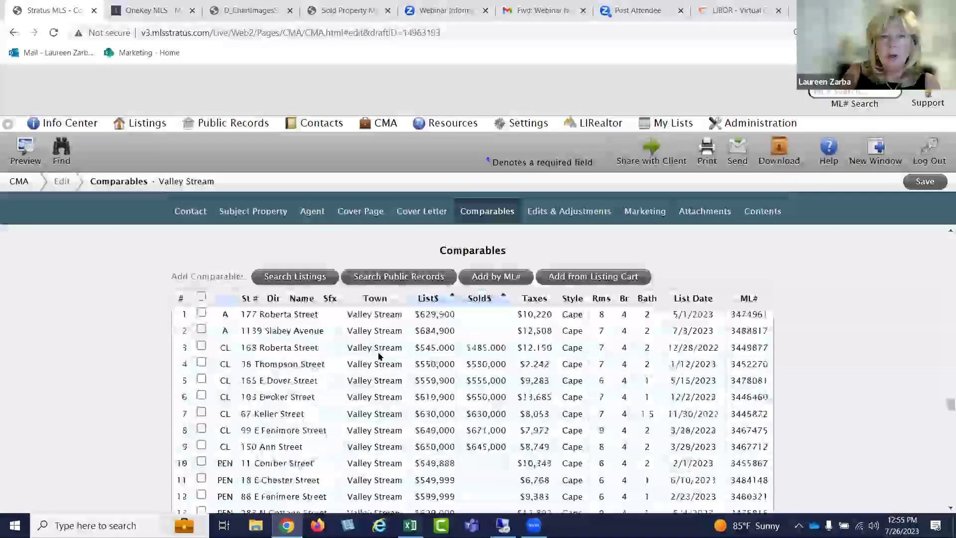
pyautogui.scroll(-1, 378, 356)
pyautogui.scroll(2, 443, 278)
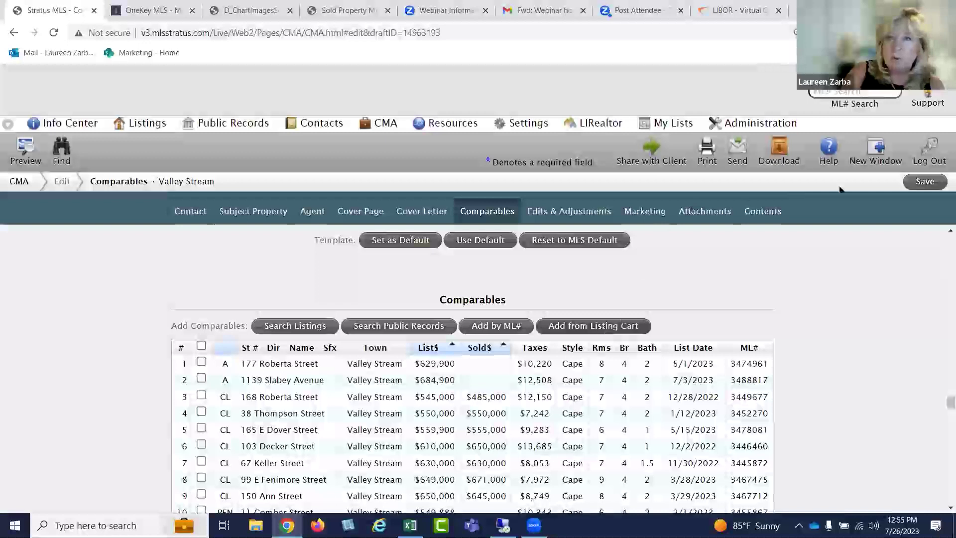
# Save the CMA with its 15 comparables and show Edits & Adjustments
pyautogui.click(923, 182)
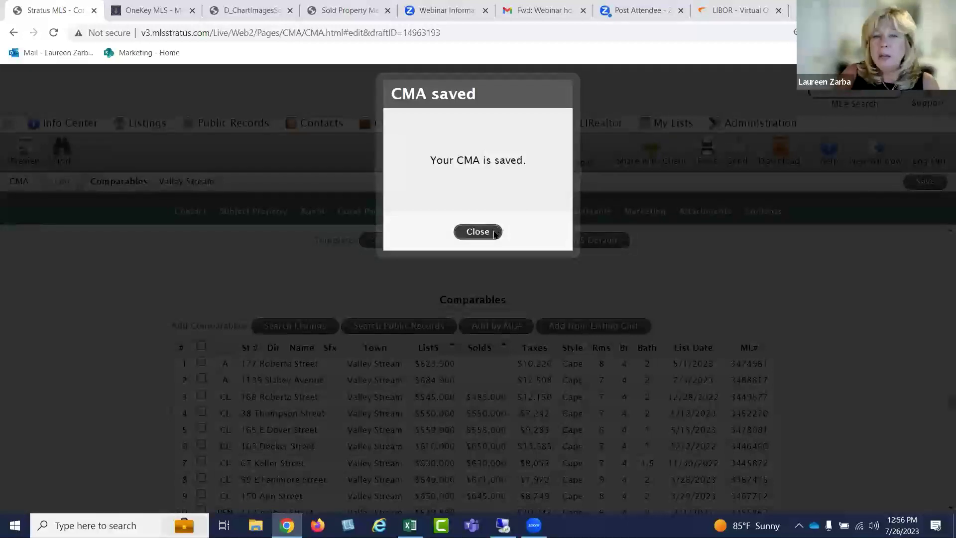
pyautogui.click(477, 232)
pyautogui.click(579, 216)
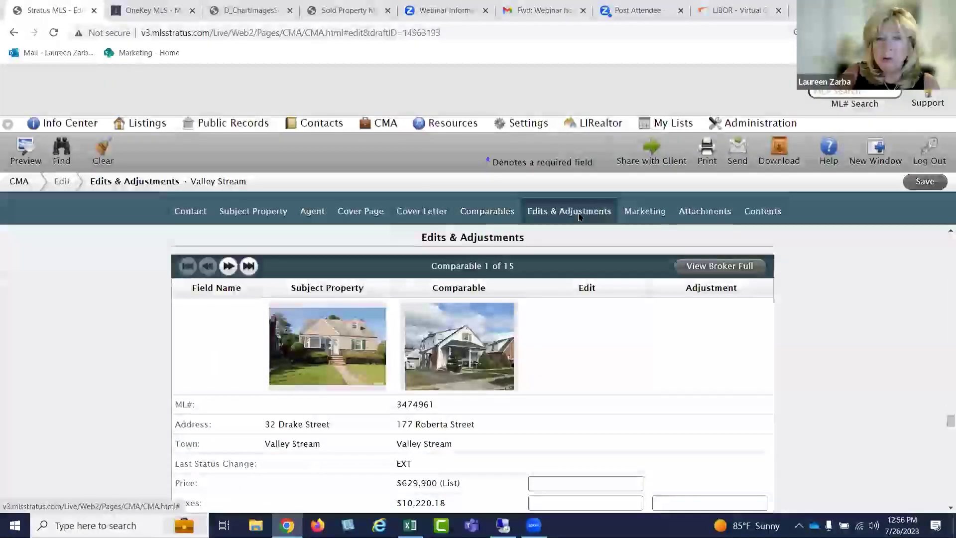
# Check the Marketing, Attachments and Contents sections, then save and preview the entire CMA
pyautogui.click(645, 217)
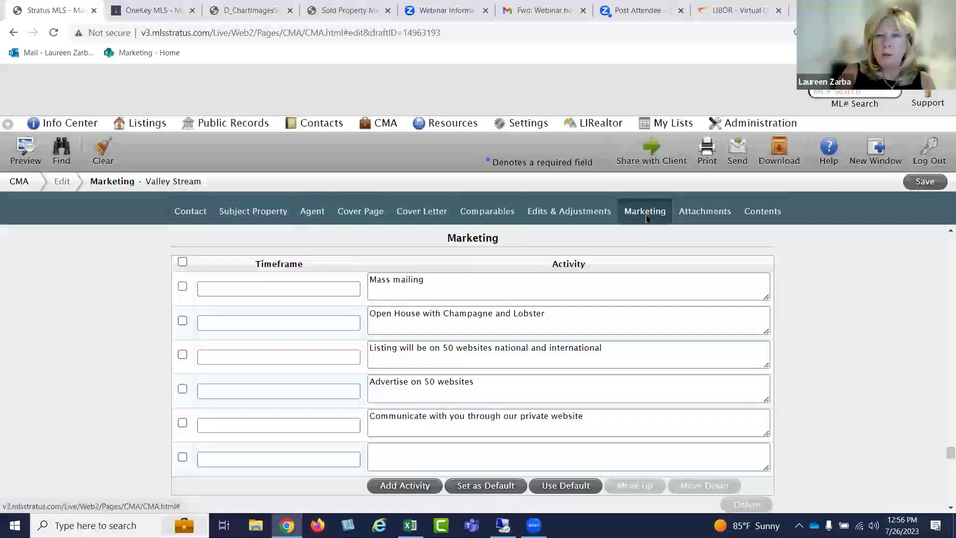
pyautogui.click(708, 219)
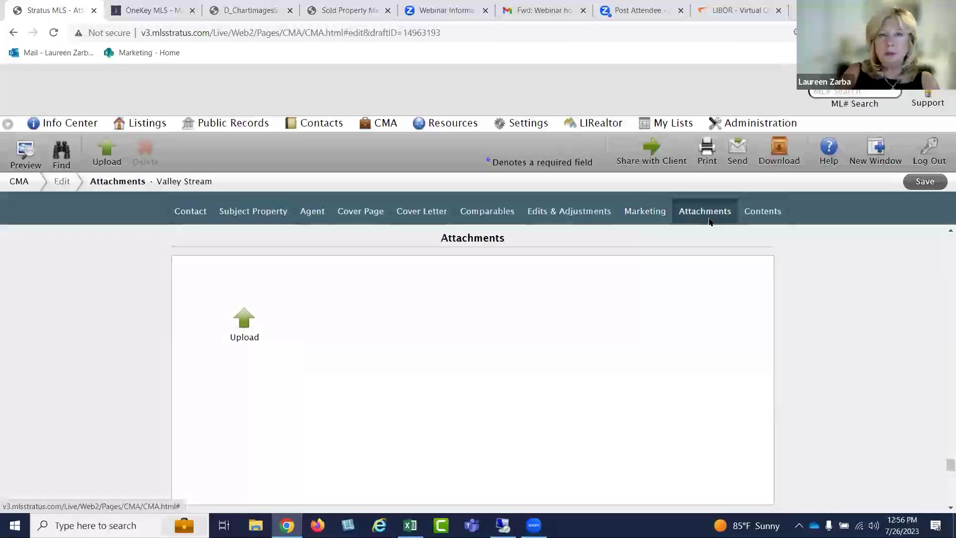
pyautogui.click(765, 218)
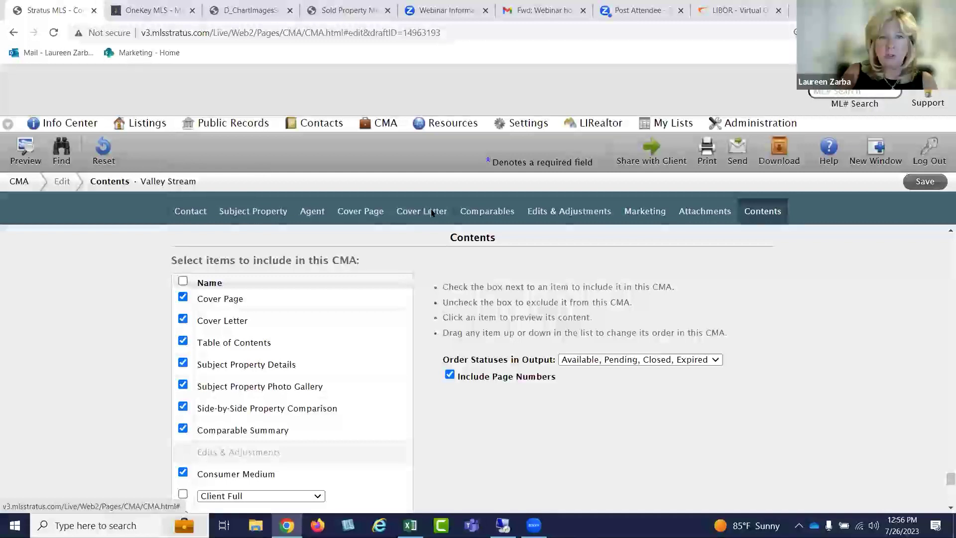
pyautogui.click(495, 213)
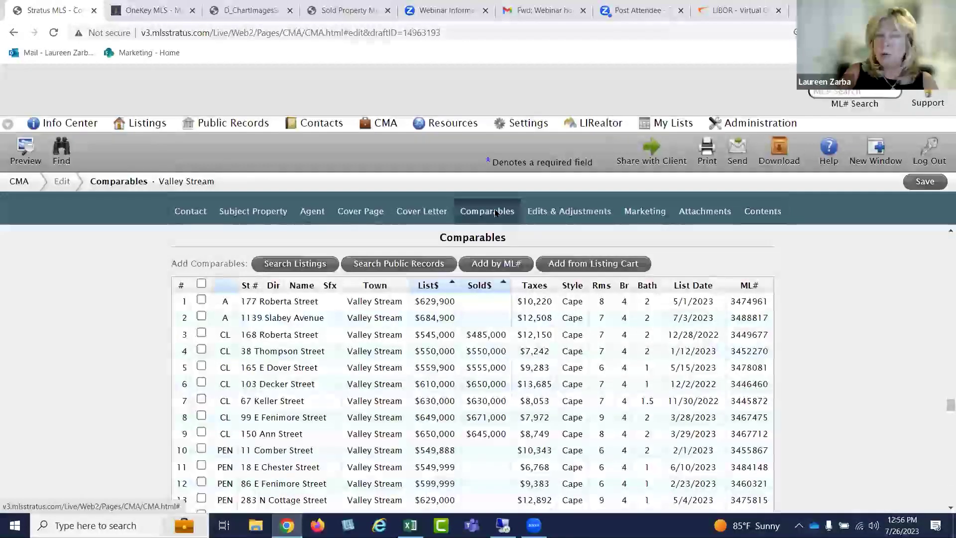
pyautogui.click(754, 214)
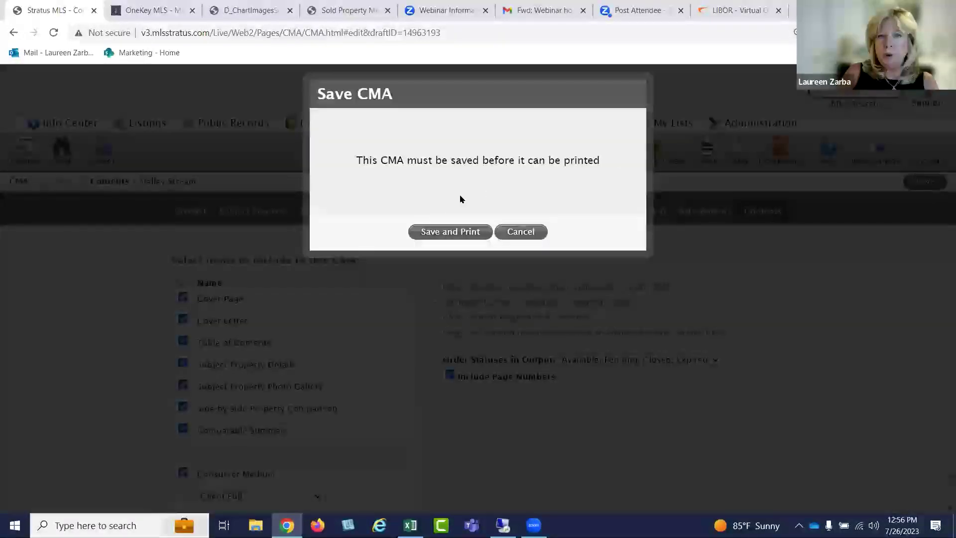
pyautogui.click(443, 231)
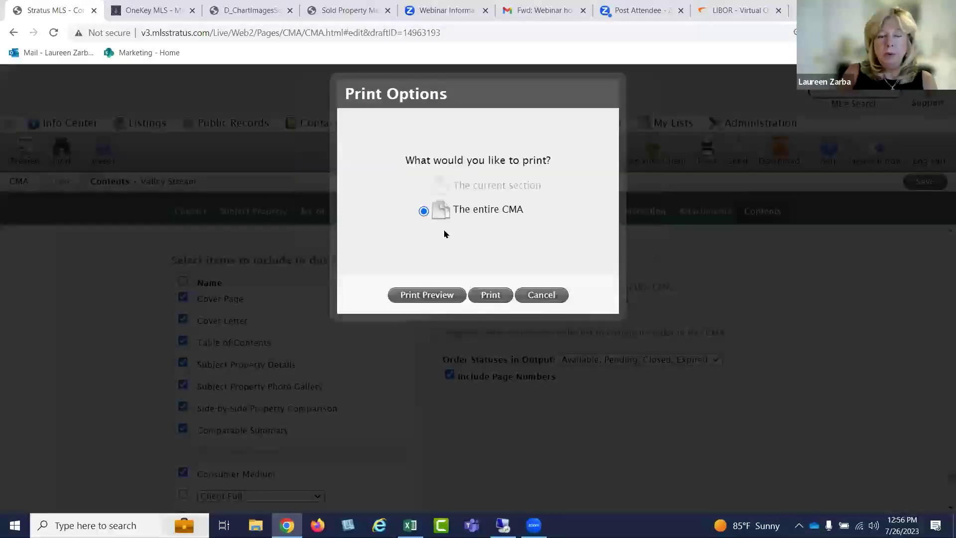
pyautogui.click(429, 296)
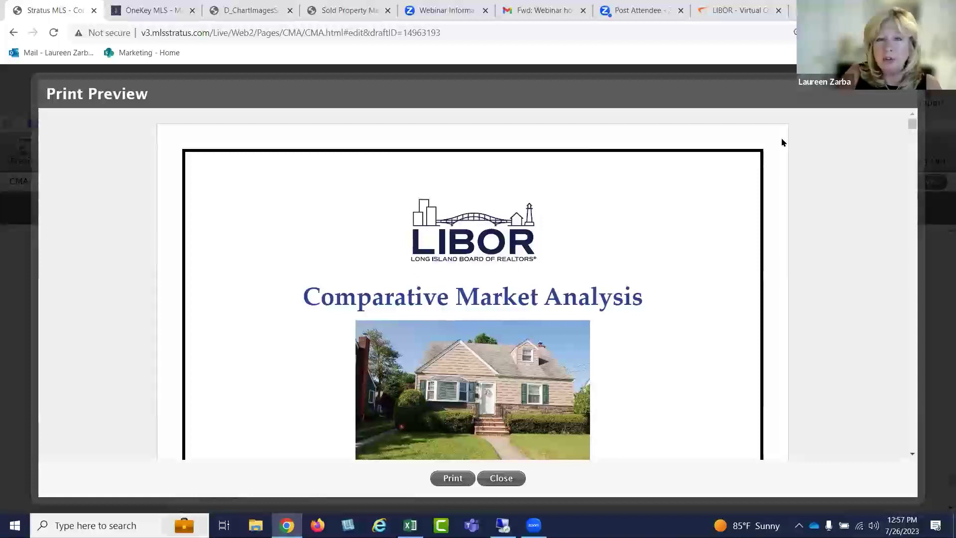
# Scroll through the Pending and Recently Sold side-by-side comparison pages of the preview
pyautogui.scroll(-5, 717, 218)
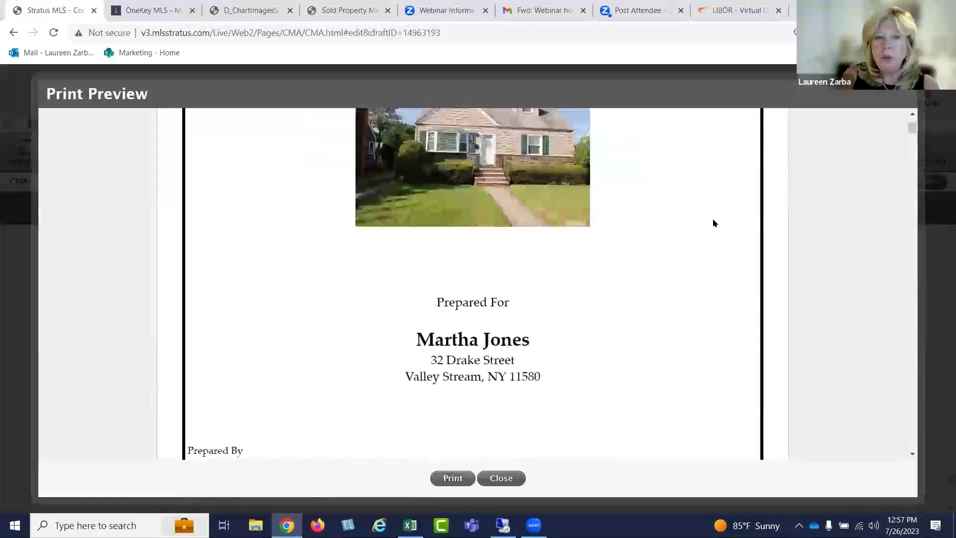
pyautogui.scroll(-6, 714, 225)
pyautogui.scroll(-4, 714, 227)
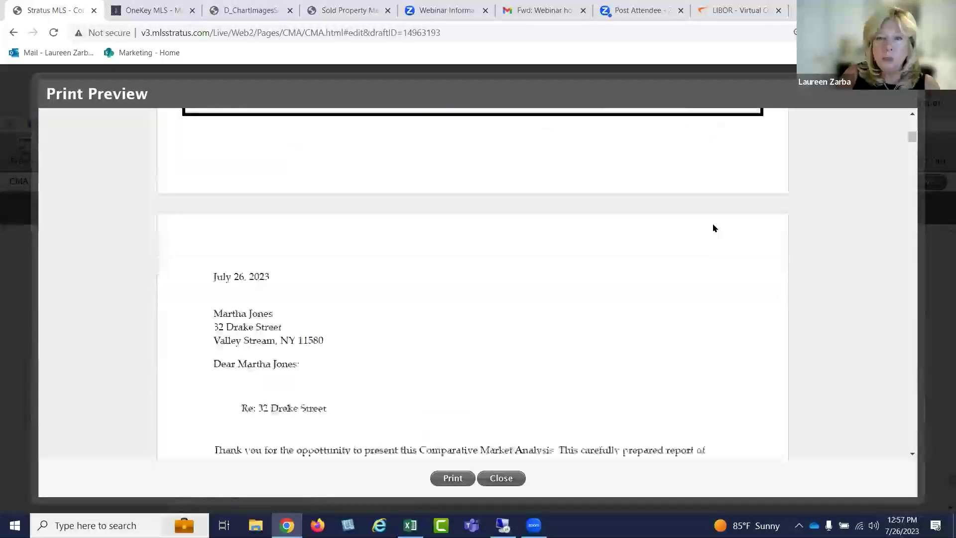
pyautogui.scroll(-12, 714, 228)
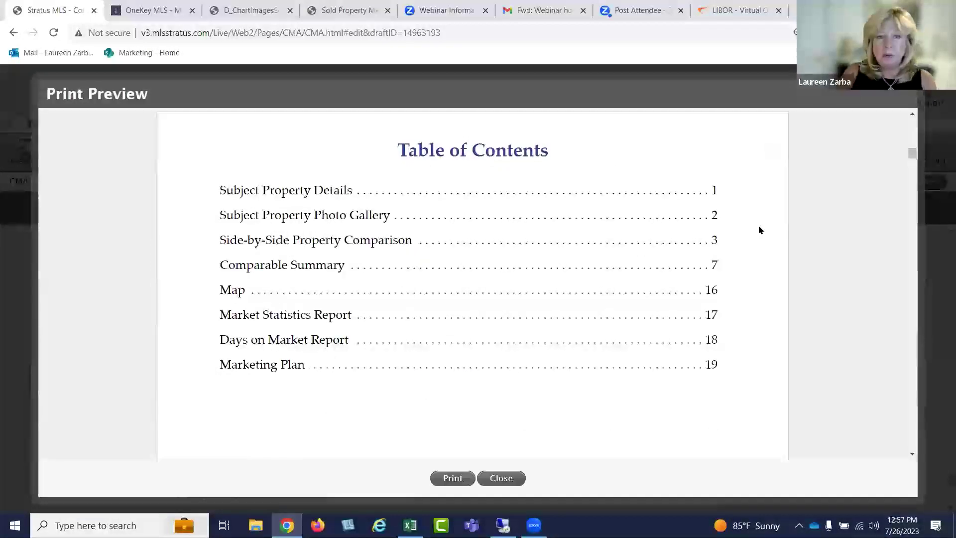
pyautogui.scroll(-1, 760, 231)
pyautogui.scroll(-10, 760, 231)
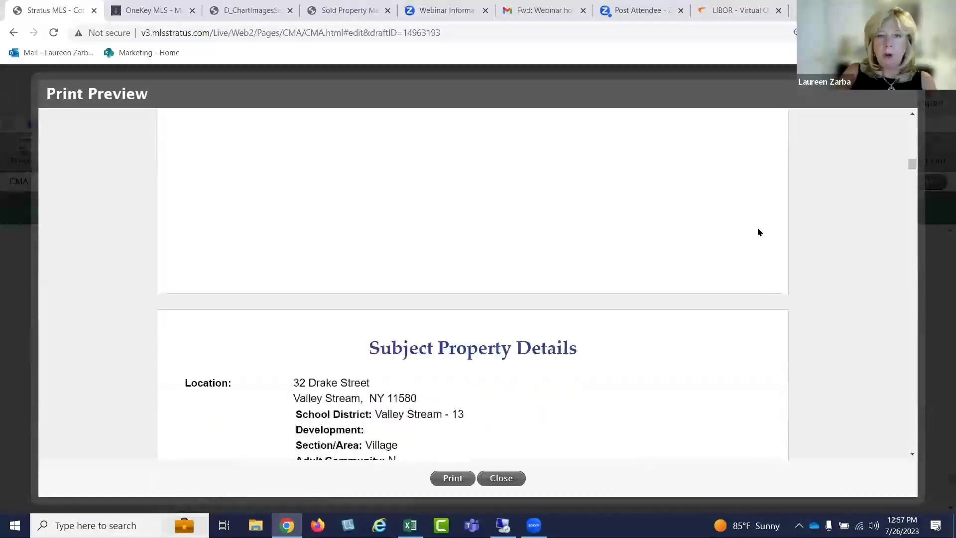
pyautogui.scroll(-6, 759, 232)
pyautogui.scroll(-4, 753, 239)
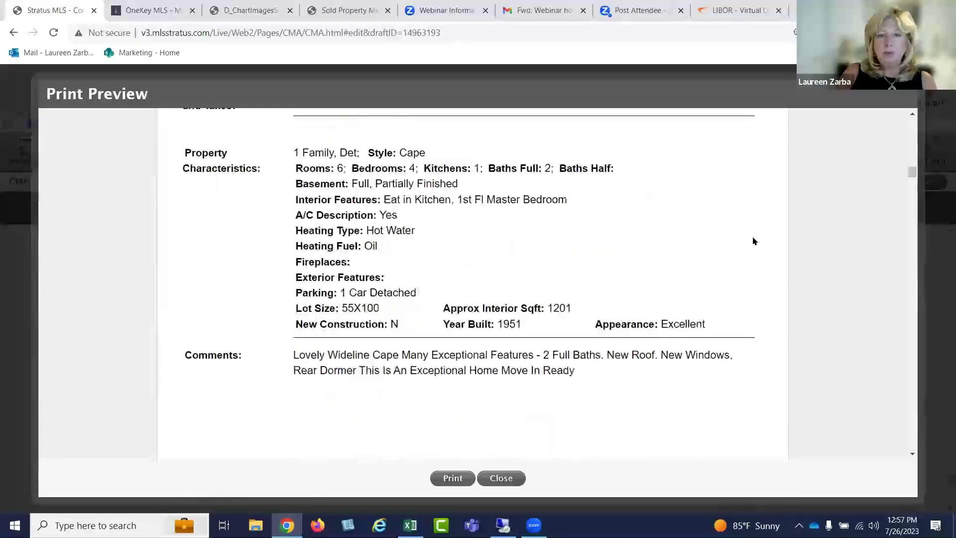
pyautogui.scroll(-15, 753, 241)
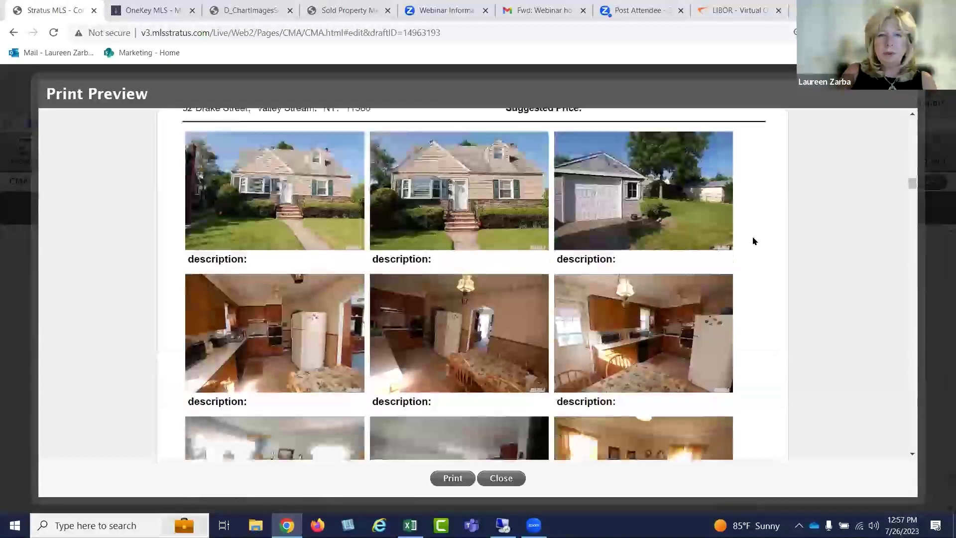
pyautogui.scroll(-12, 753, 241)
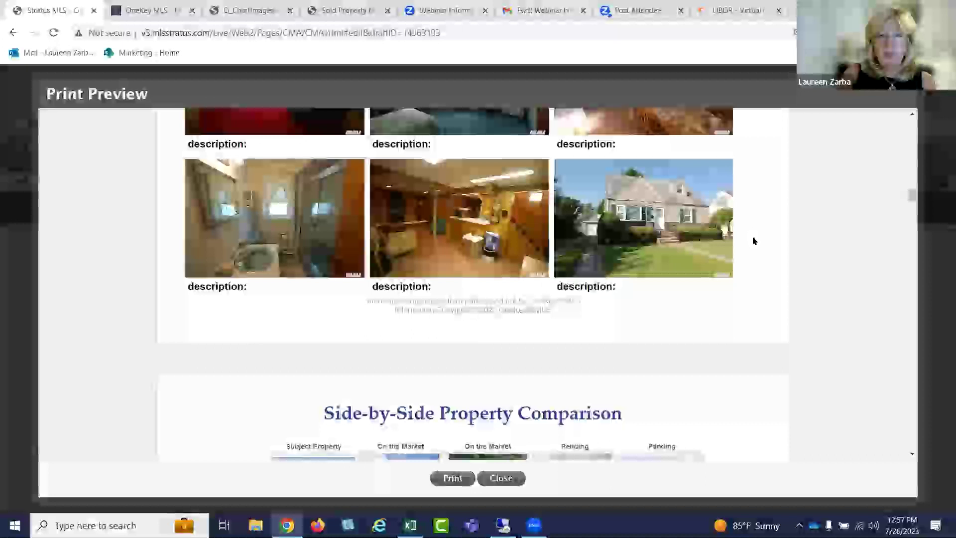
pyautogui.scroll(-2, 752, 241)
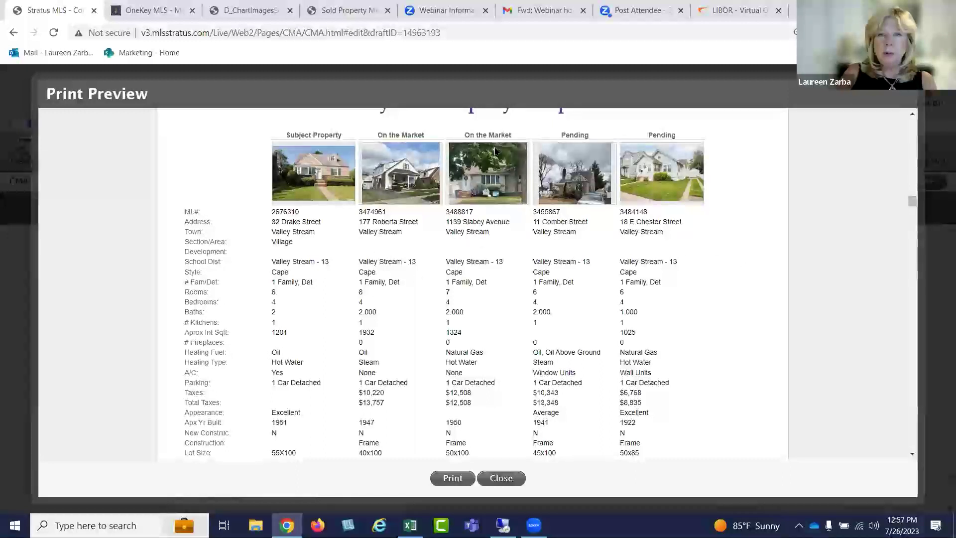
pyautogui.scroll(-10, 670, 170)
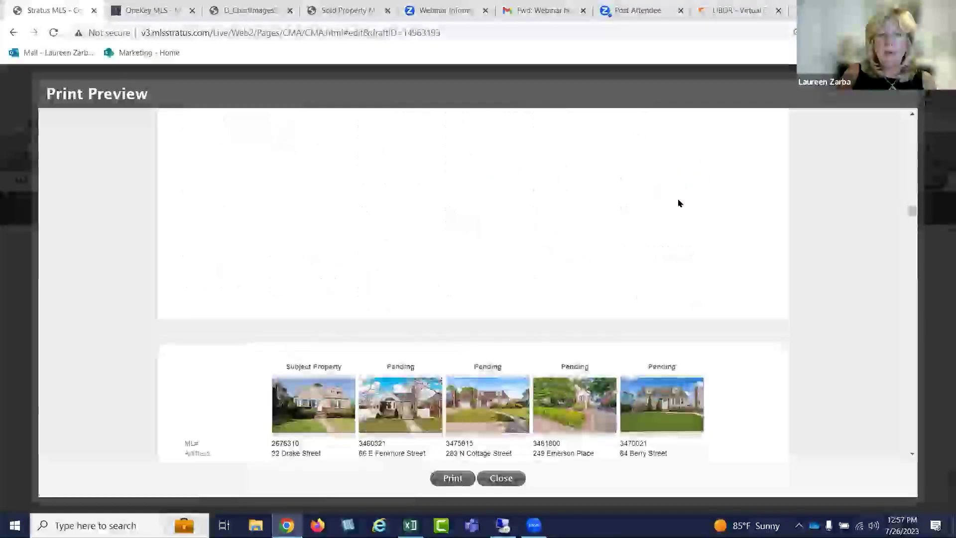
pyautogui.scroll(-15, 679, 203)
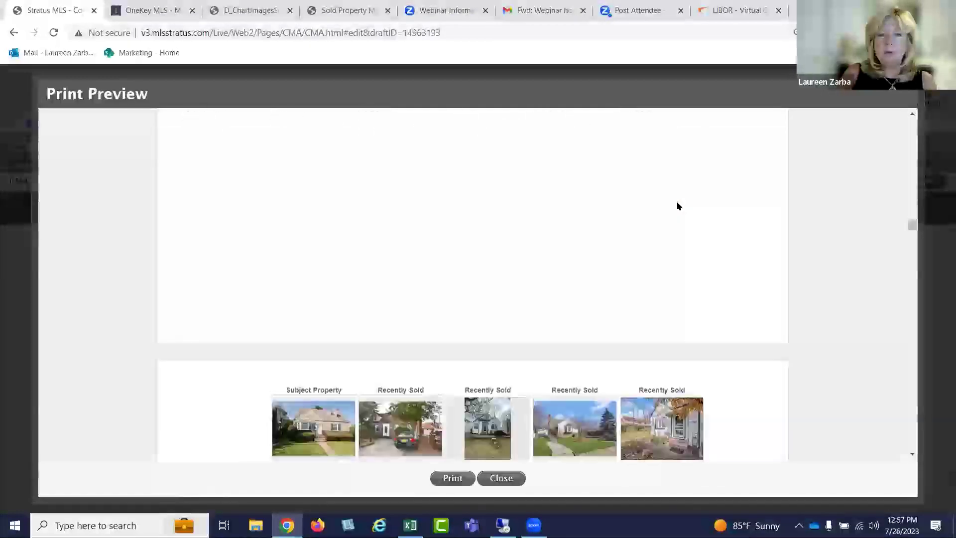
pyautogui.scroll(-5, 677, 207)
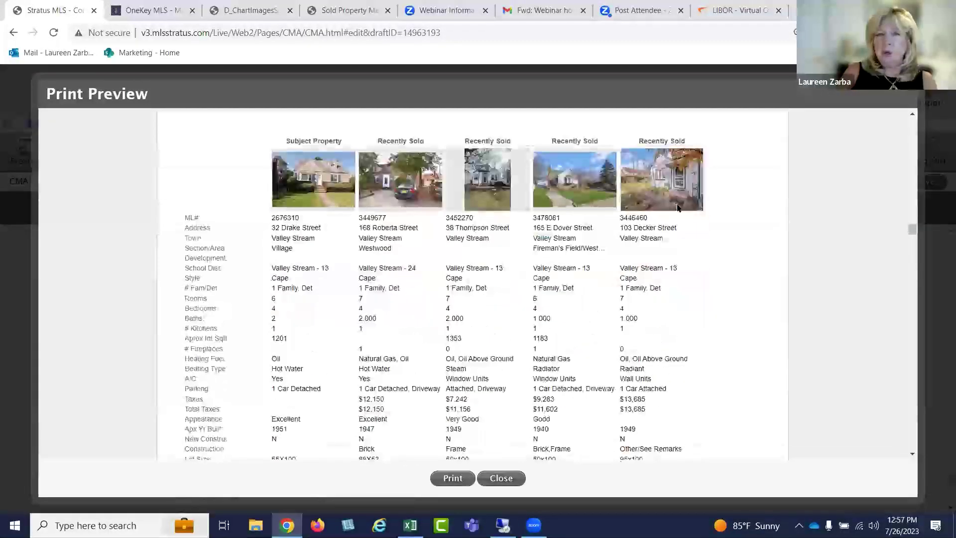
pyautogui.scroll(-10, 677, 207)
# Highlight the $598,000 Recently Sold average on the Comparable Summary page and review the tables
pyautogui.scroll(-12, 677, 209)
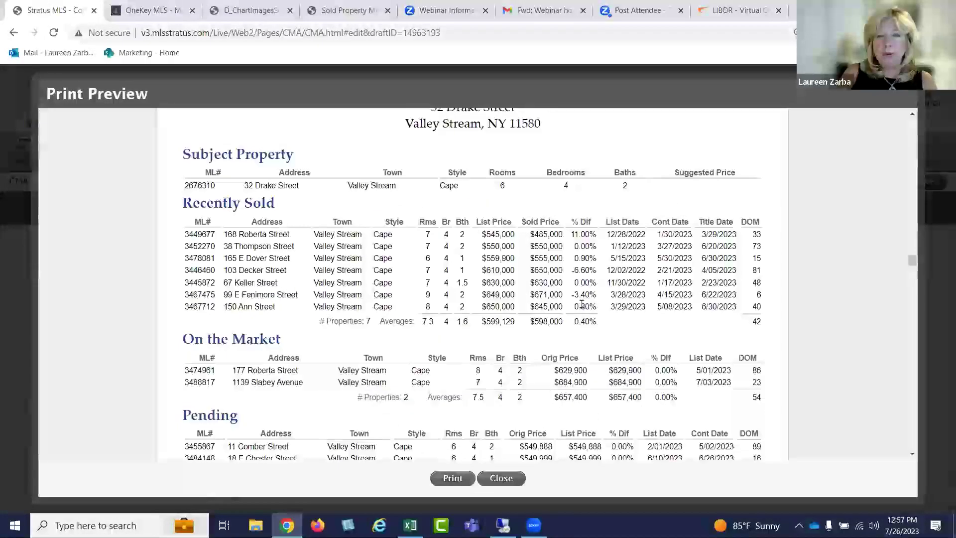
pyautogui.doubleClick(538, 319)
pyautogui.scroll(-3, 632, 332)
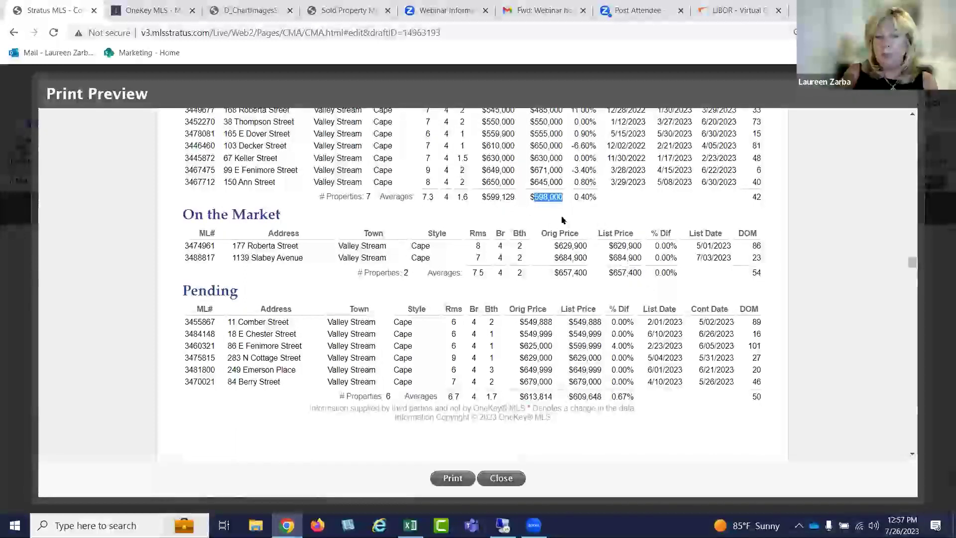
pyautogui.click(621, 206)
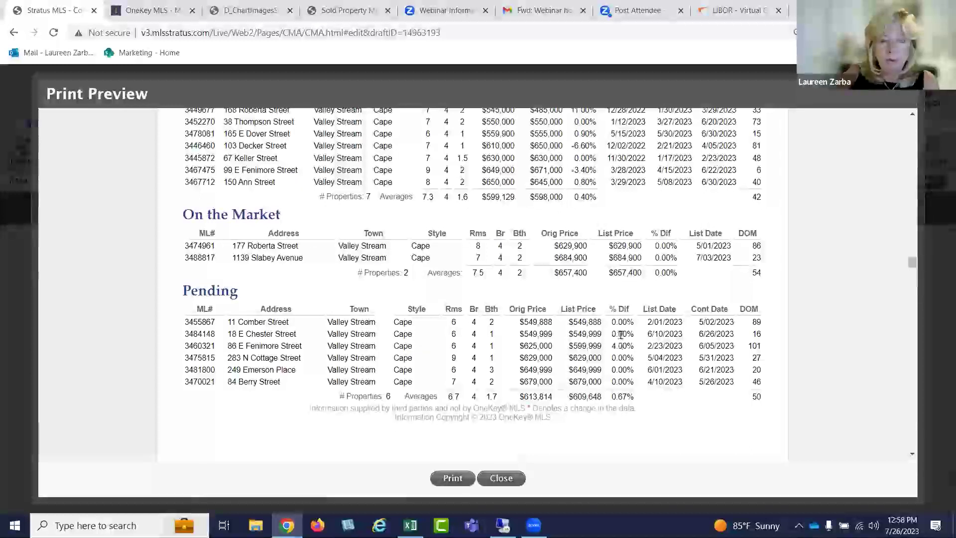
pyautogui.scroll(3, 622, 334)
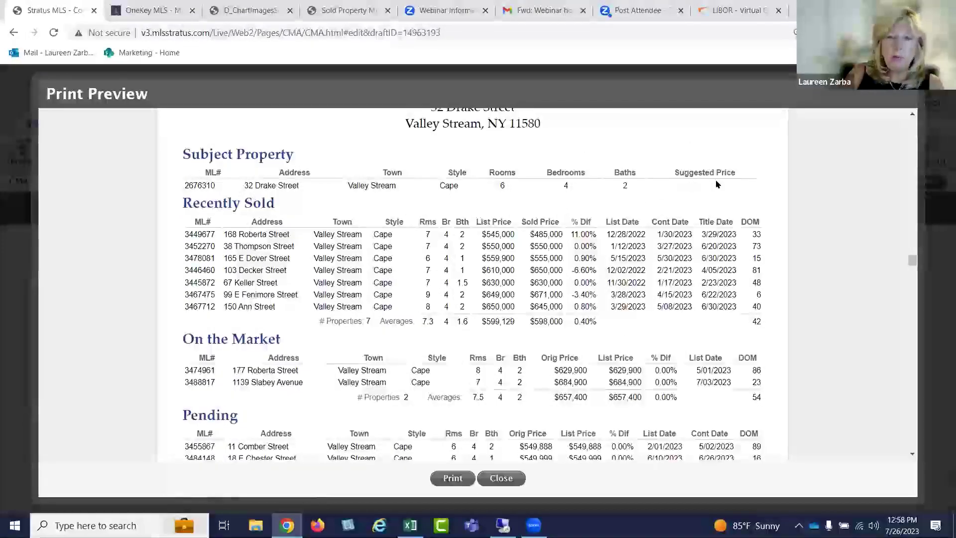
pyautogui.scroll(-6, 670, 253)
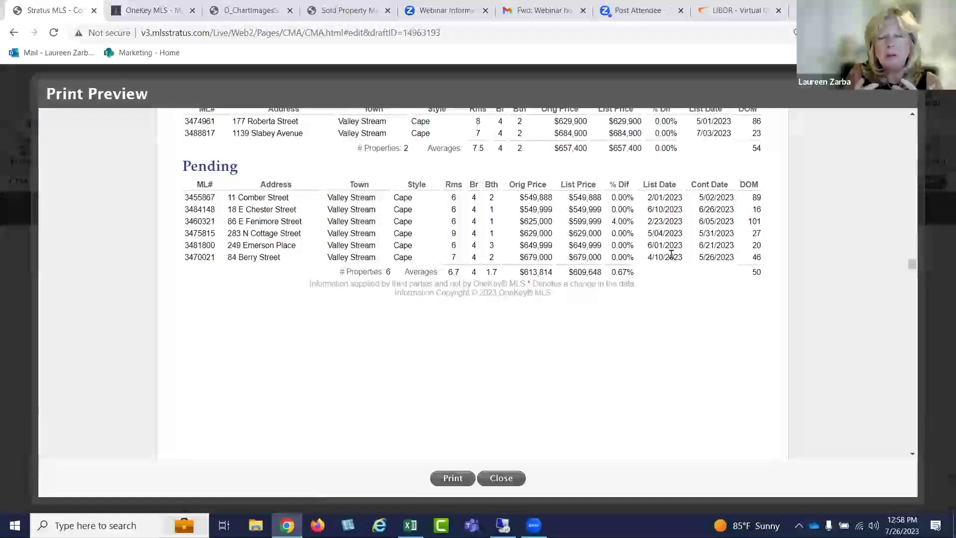
# Scroll through each On the Market, Pending and Recently Sold detail page down to the Map
pyautogui.scroll(-6, 626, 240)
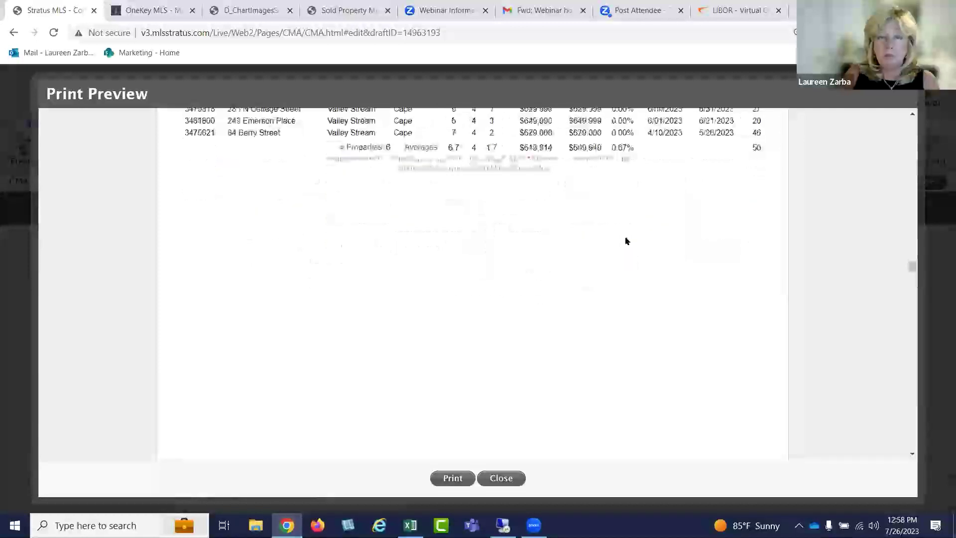
pyautogui.scroll(-10, 627, 241)
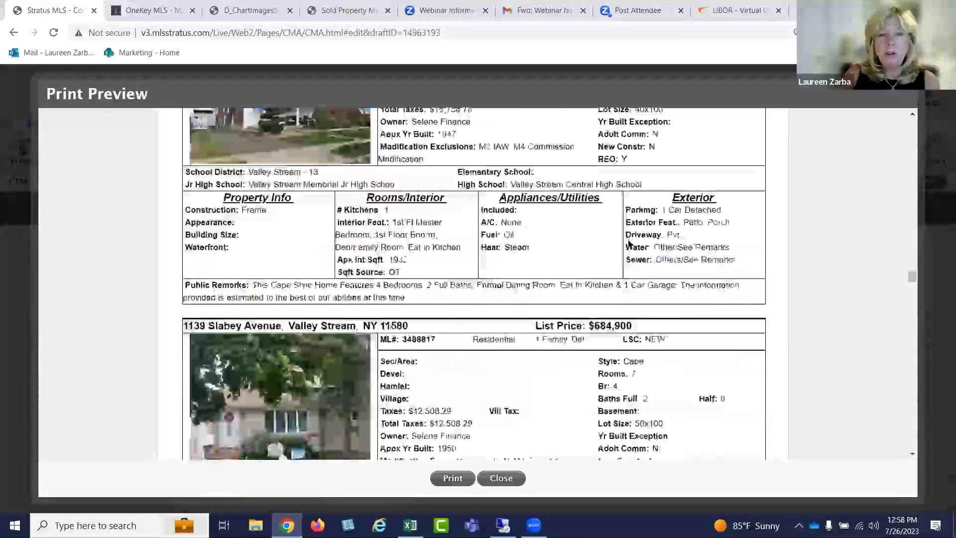
pyautogui.scroll(-15, 631, 246)
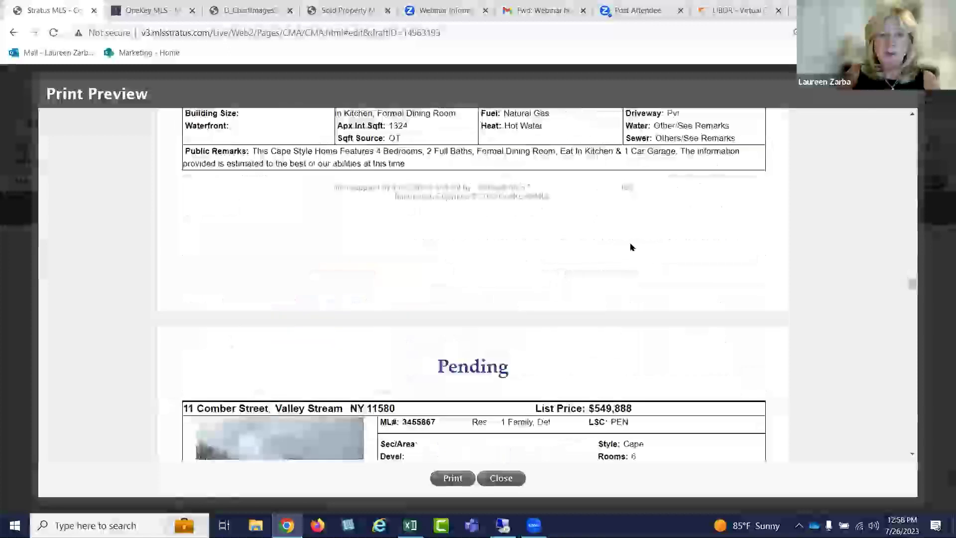
pyautogui.scroll(-15, 631, 247)
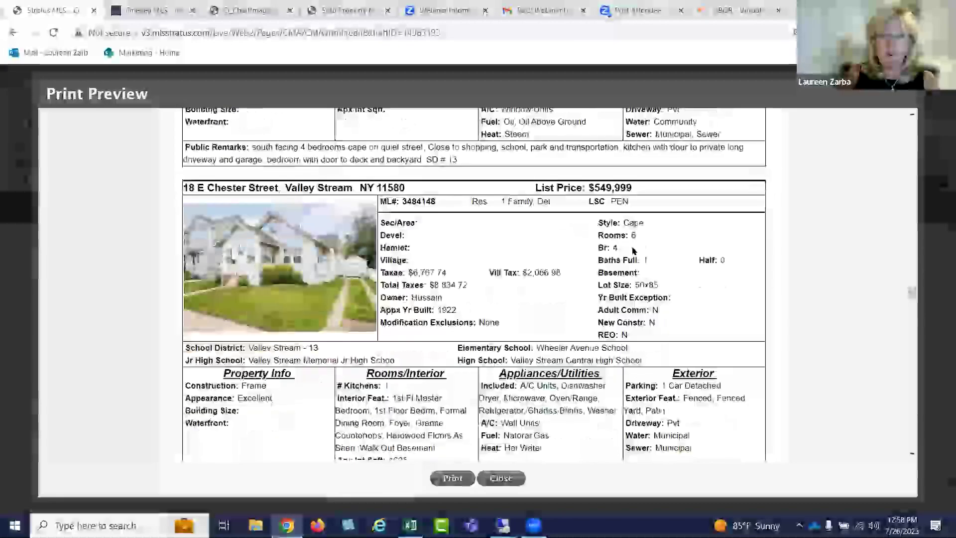
pyautogui.scroll(-15, 633, 252)
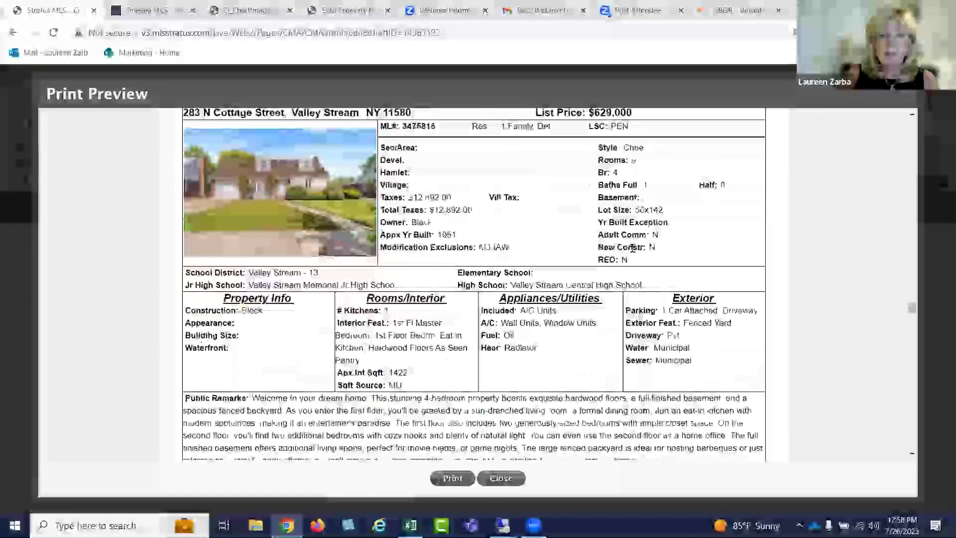
pyautogui.scroll(-5, 633, 252)
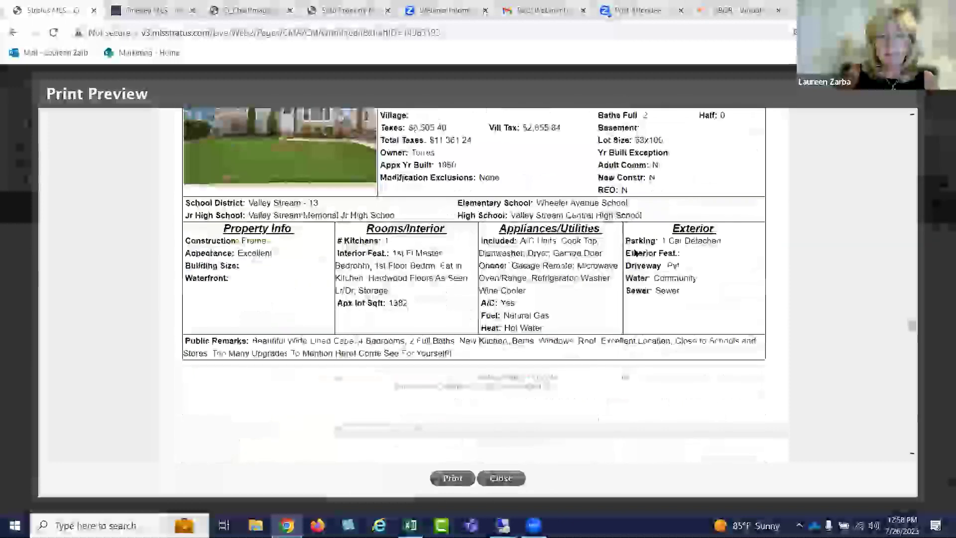
pyautogui.scroll(4, 635, 253)
pyautogui.scroll(-5, 636, 259)
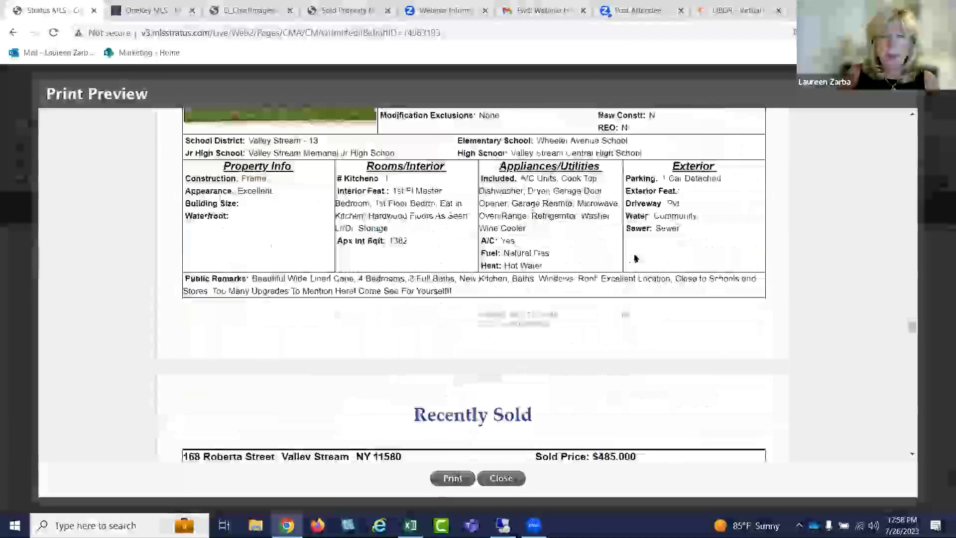
pyautogui.scroll(-20, 636, 258)
pyautogui.scroll(-15, 635, 258)
pyautogui.scroll(-15, 634, 257)
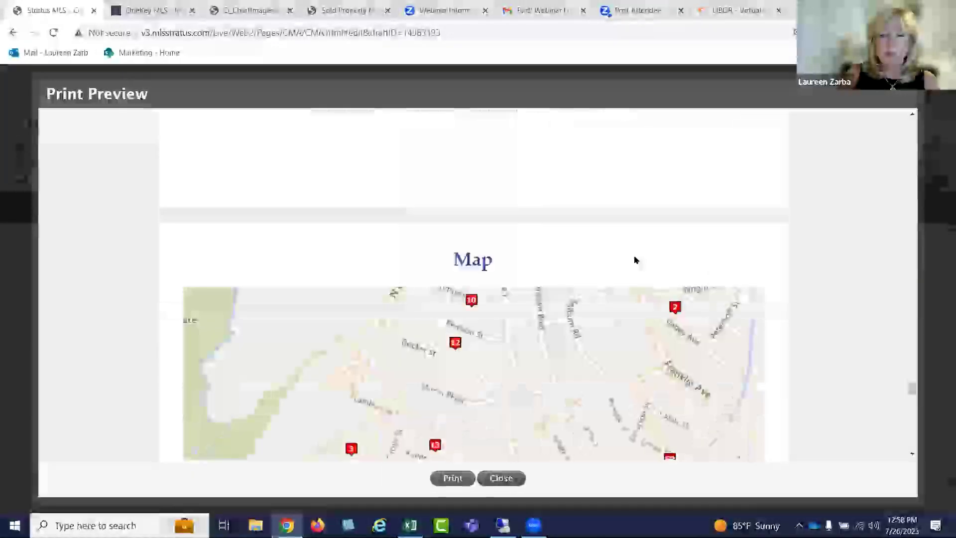
# Review the map, comparables table, Days on Market chart and Marketing Plan, then close the preview
pyautogui.scroll(-5, 634, 255)
pyautogui.scroll(3, 634, 258)
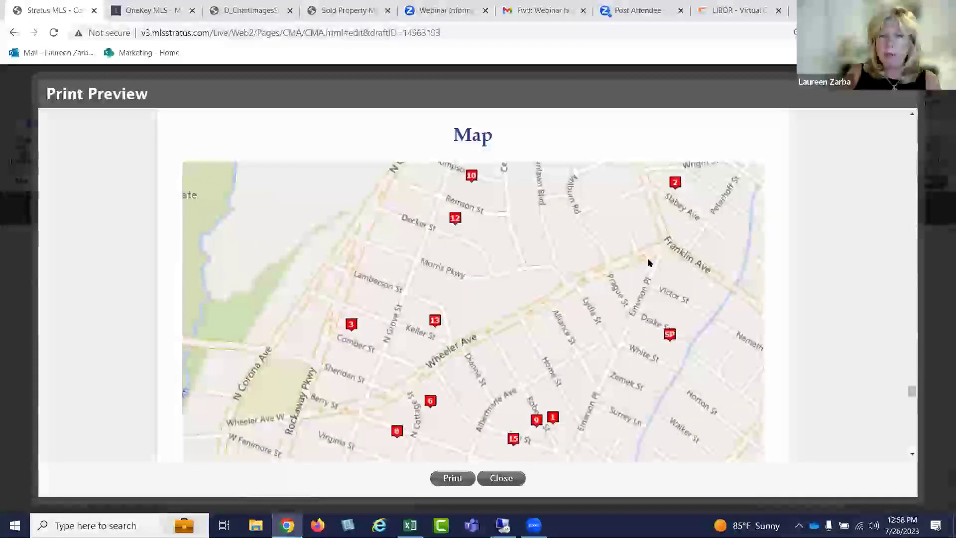
pyautogui.scroll(-3, 649, 262)
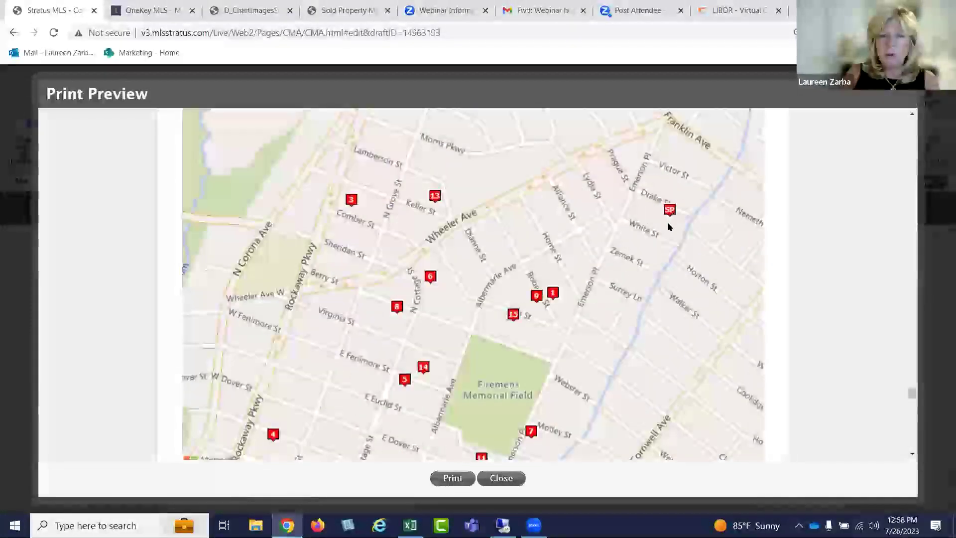
pyautogui.scroll(-5, 669, 227)
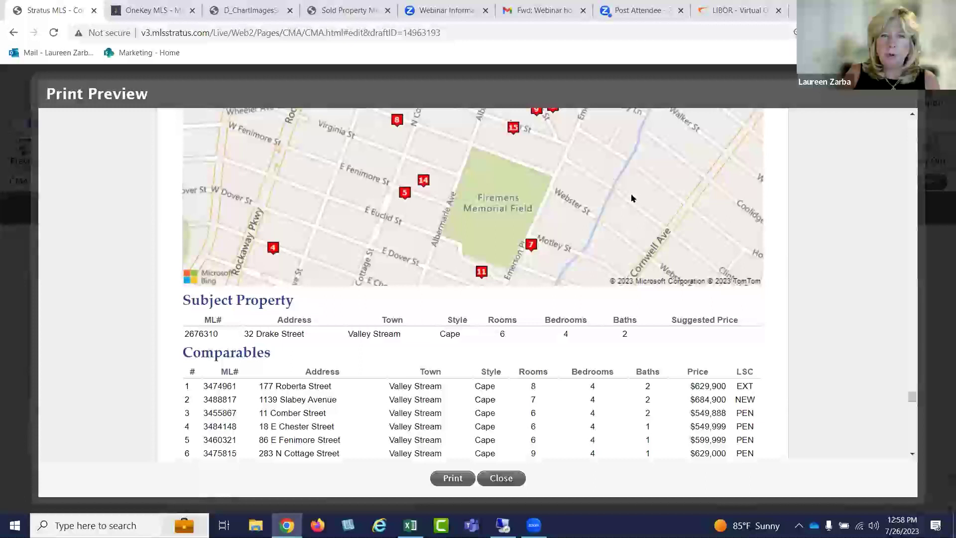
pyautogui.scroll(4, 631, 198)
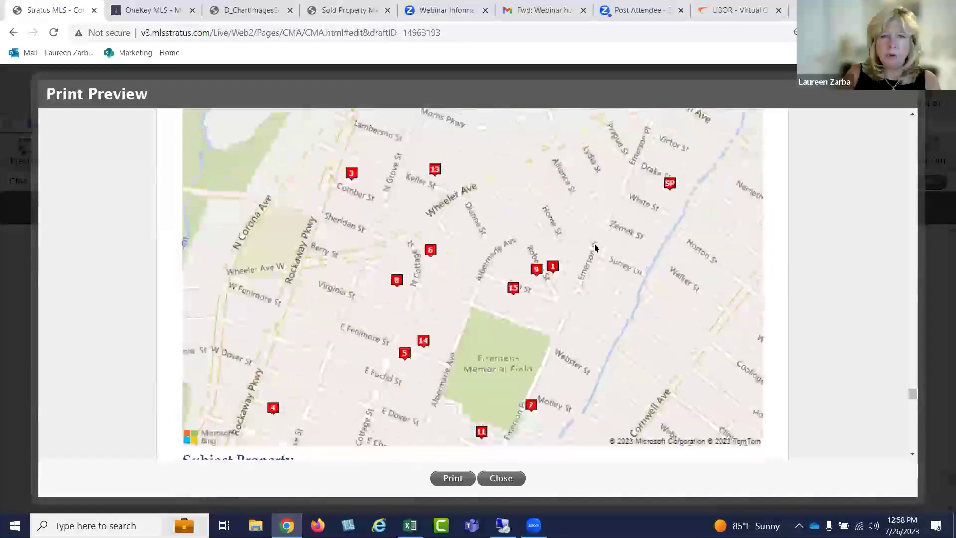
pyautogui.scroll(-4, 595, 248)
pyautogui.scroll(-3, 598, 243)
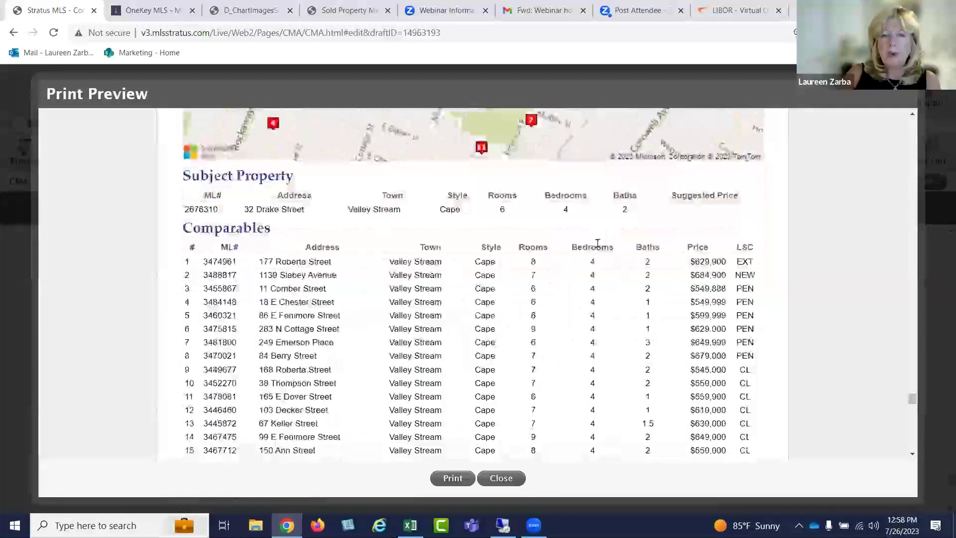
pyautogui.scroll(-3, 599, 246)
pyautogui.scroll(-5, 599, 250)
pyautogui.scroll(-20, 600, 252)
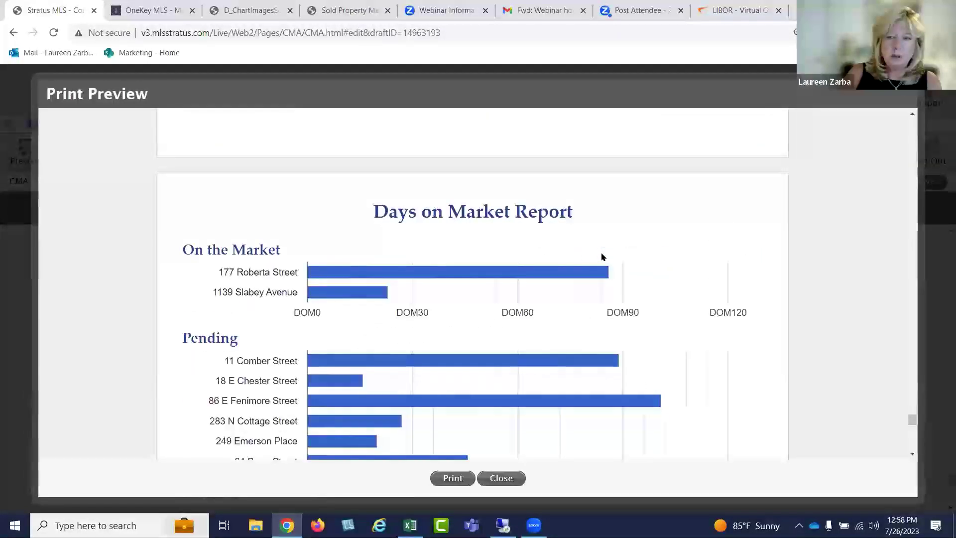
pyautogui.scroll(-8, 602, 256)
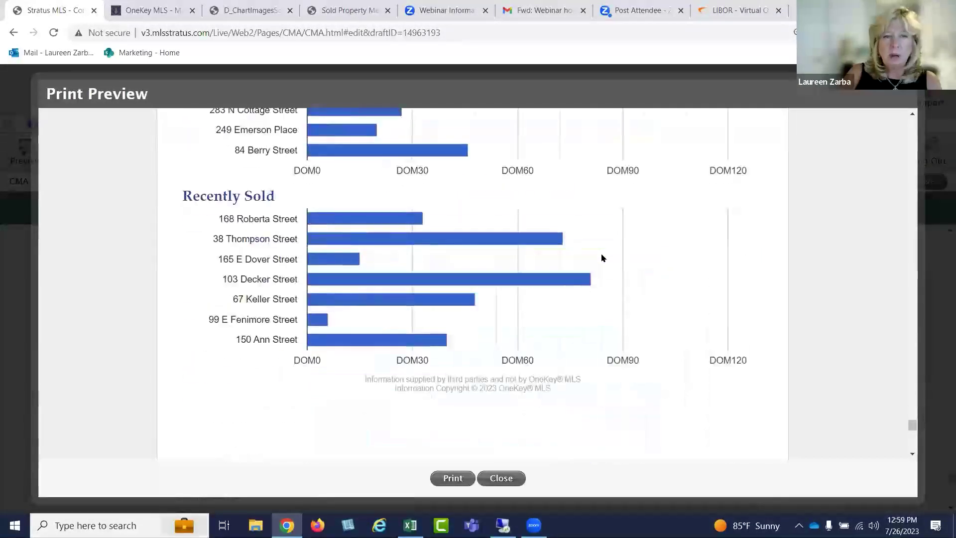
pyautogui.scroll(5, 601, 257)
pyautogui.scroll(-14, 603, 261)
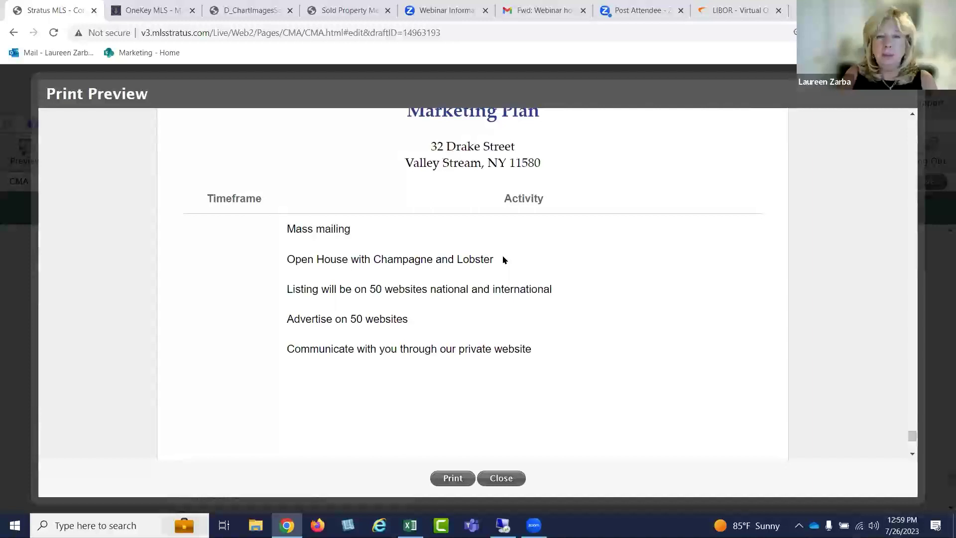
pyautogui.click(507, 478)
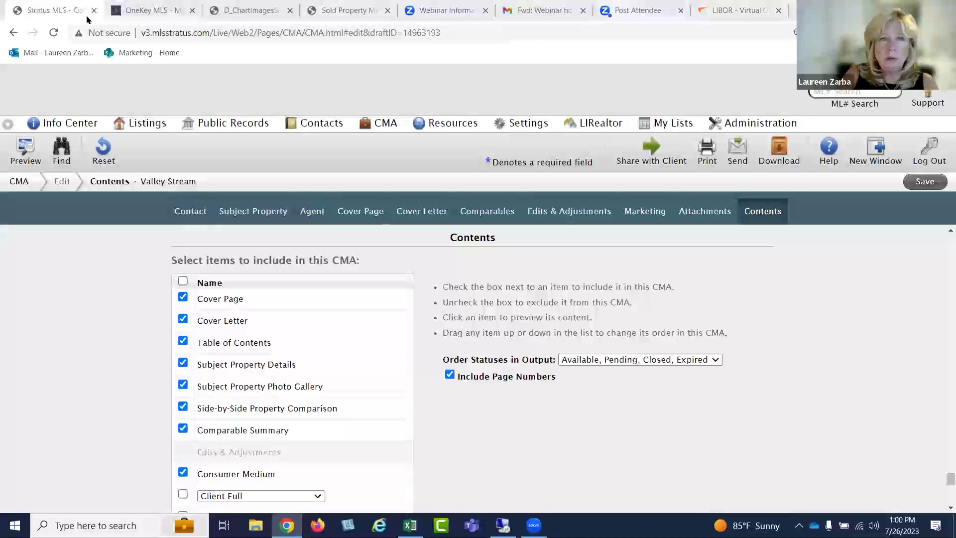
# Go to LIRealtor's Professional Development Webinars page and find the Wednesday Webinar Series
pyautogui.click(608, 129)
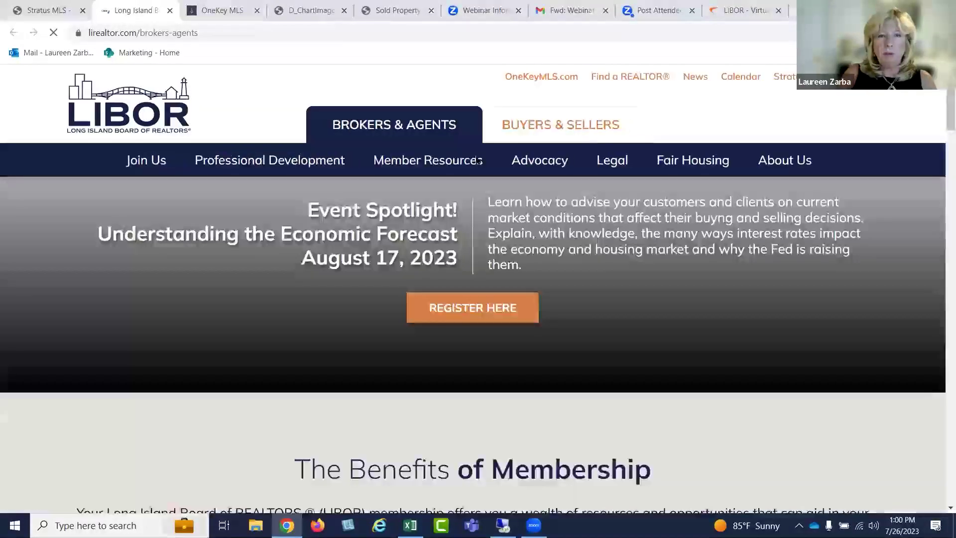
pyautogui.moveTo(271, 160)
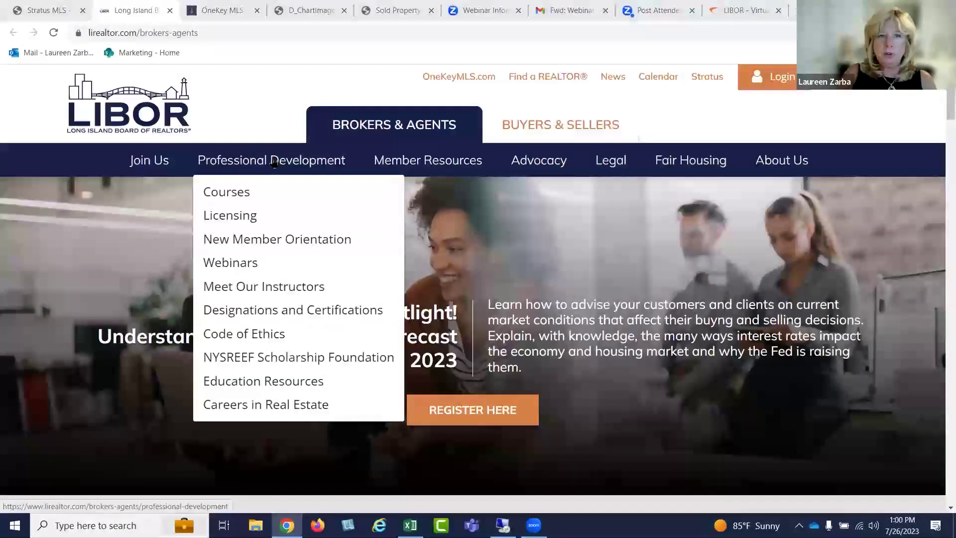
pyautogui.click(252, 263)
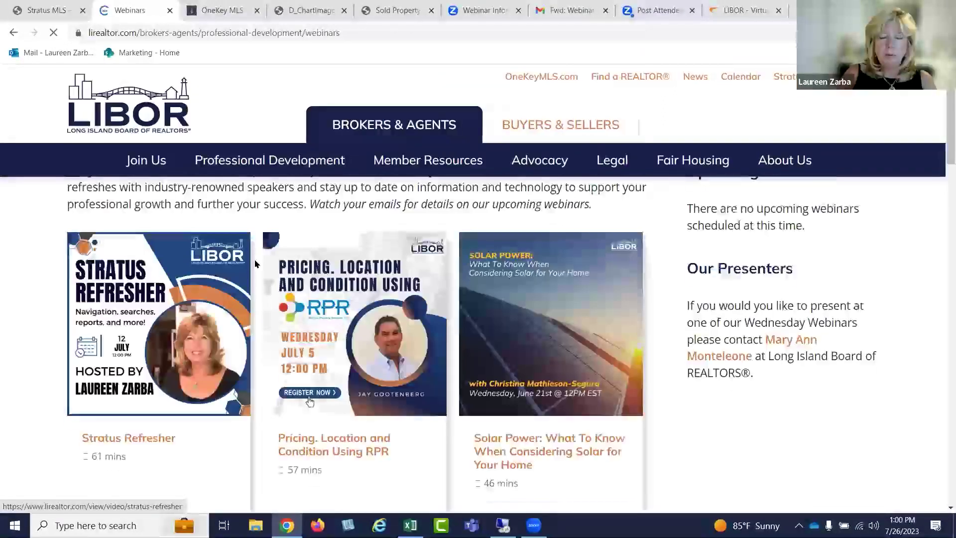
pyautogui.scroll(-3, 401, 241)
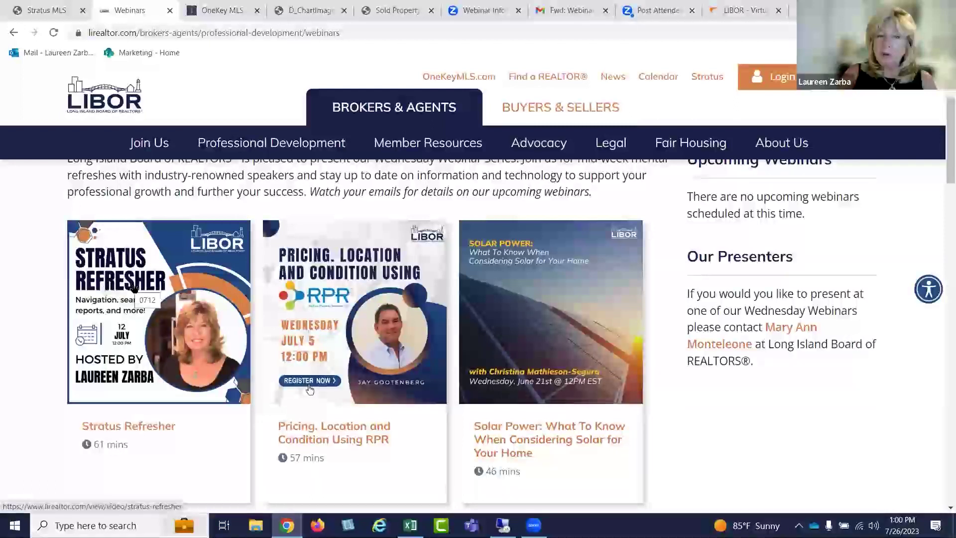
pyautogui.scroll(1, 214, 277)
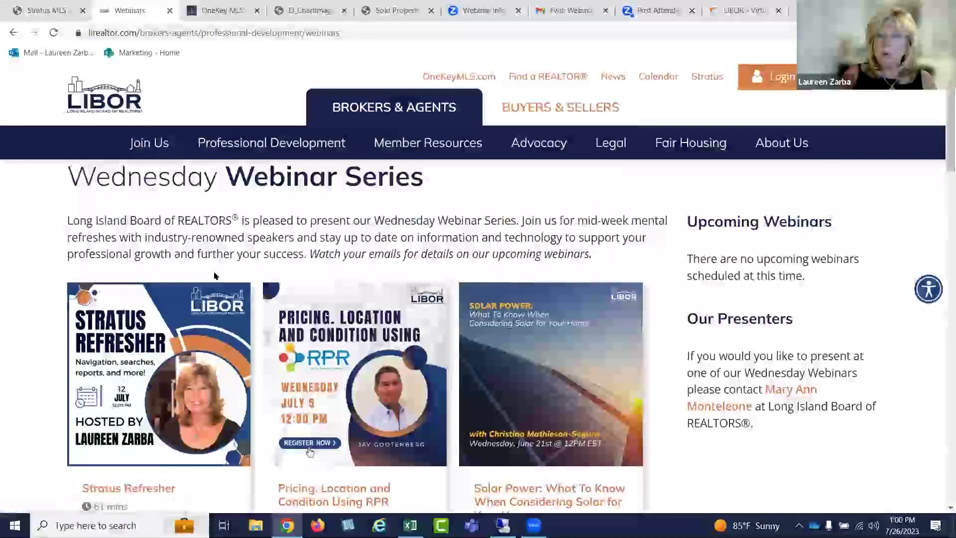